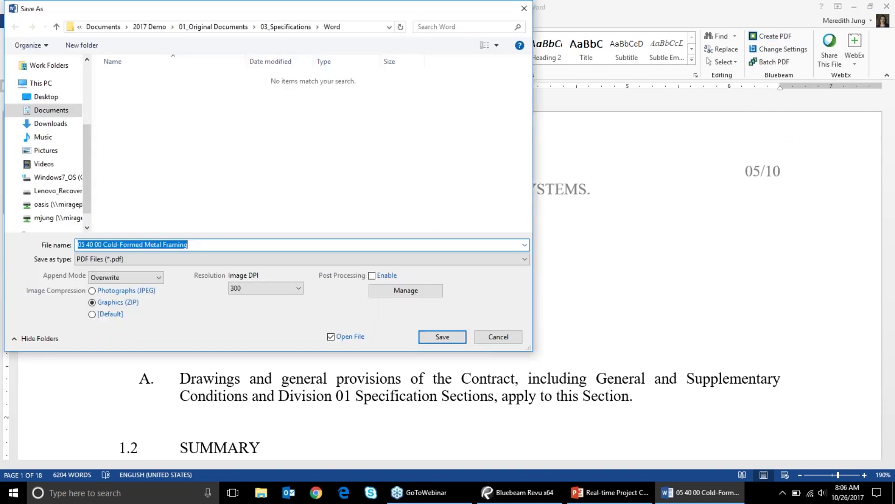
Cancel saving the specification as a PDF and review the general Bluebeam conversion settings without changing them
click(495, 337)
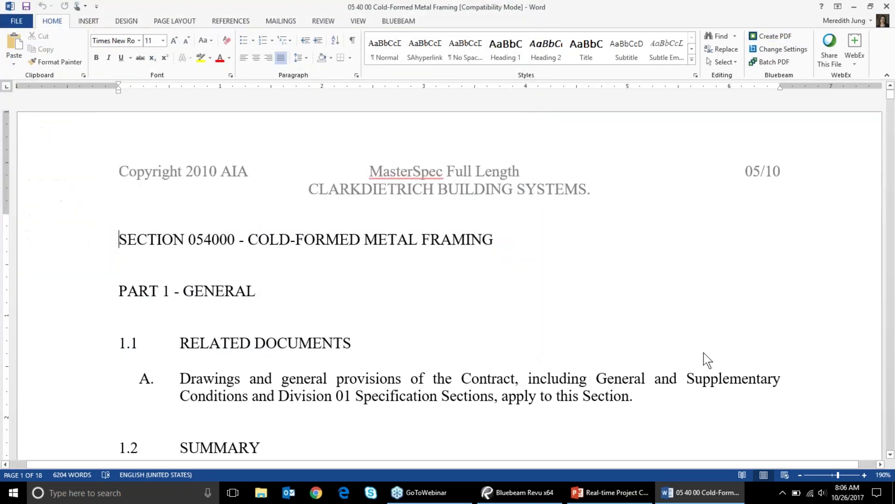
click(763, 51)
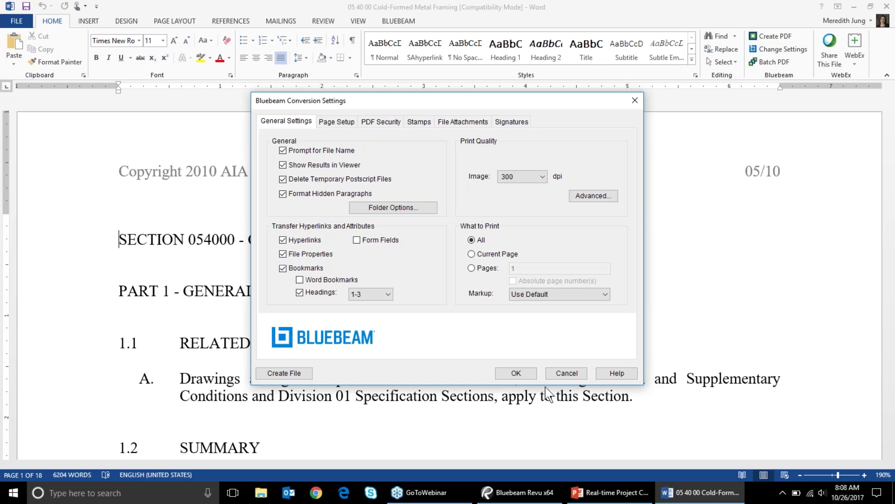
click(556, 371)
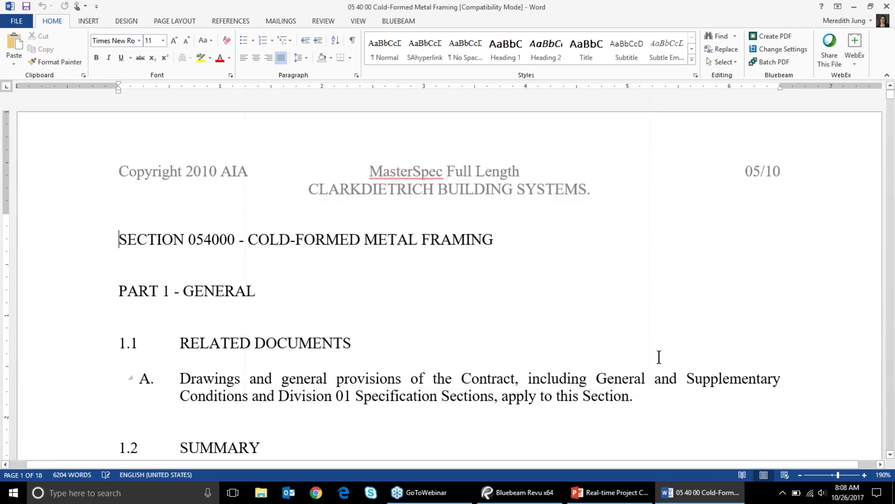
click(770, 66)
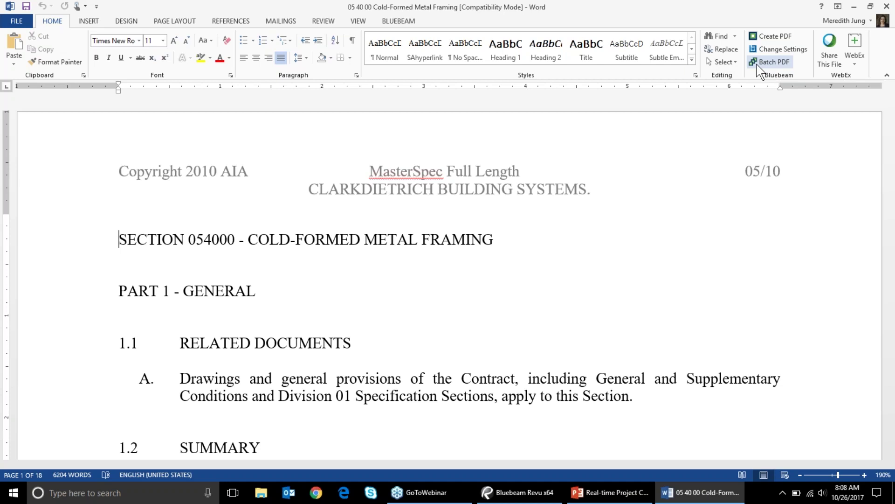
Close the specification in Word, switch to Bluebeam Revu and look over its View and Document commands
click(888, 5)
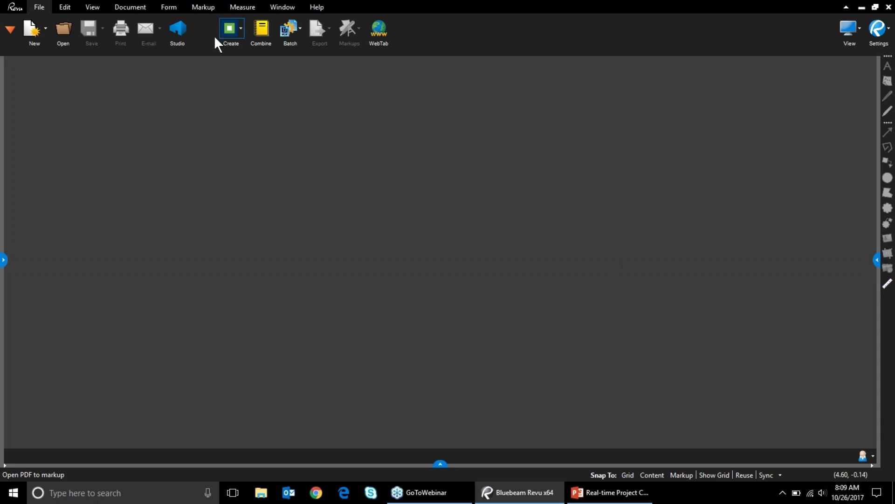
click(69, 4)
click(93, 3)
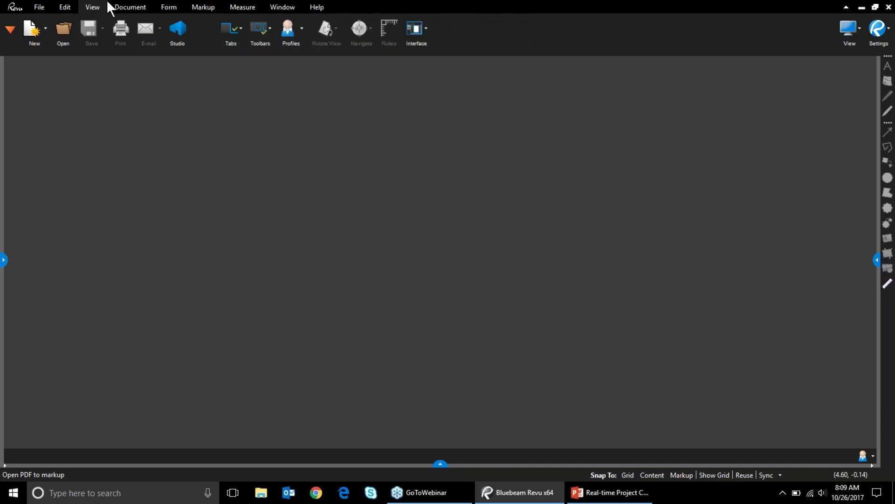
click(126, 3)
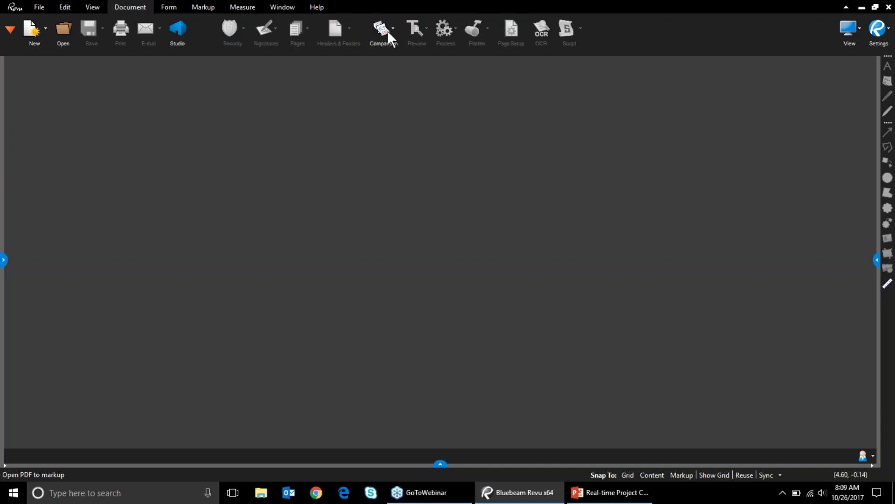
Activate the Construction profile for the Revu interface
click(99, 7)
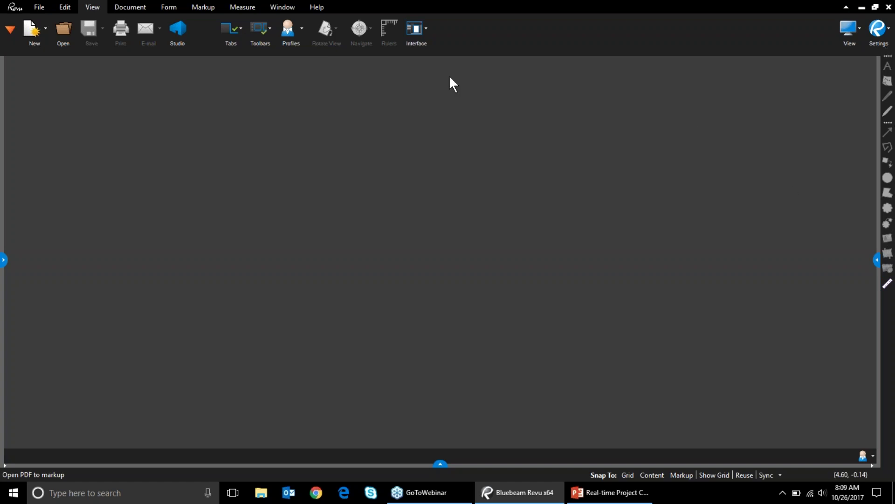
click(303, 33)
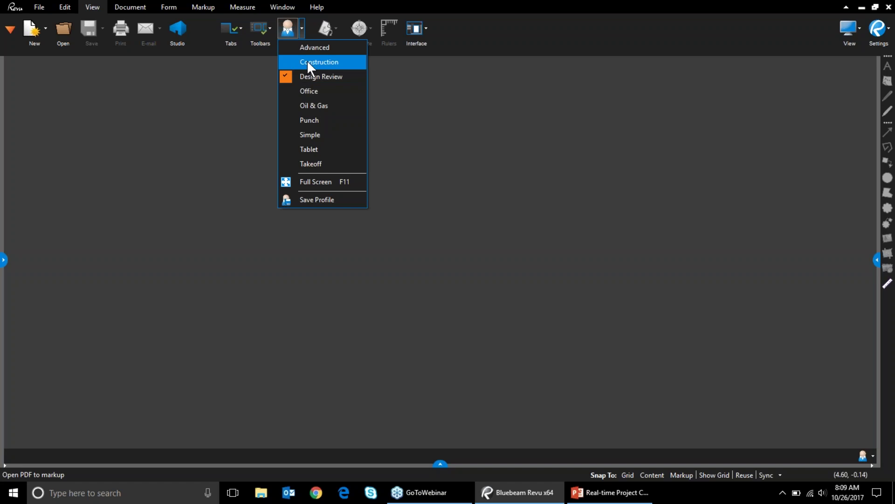
click(307, 62)
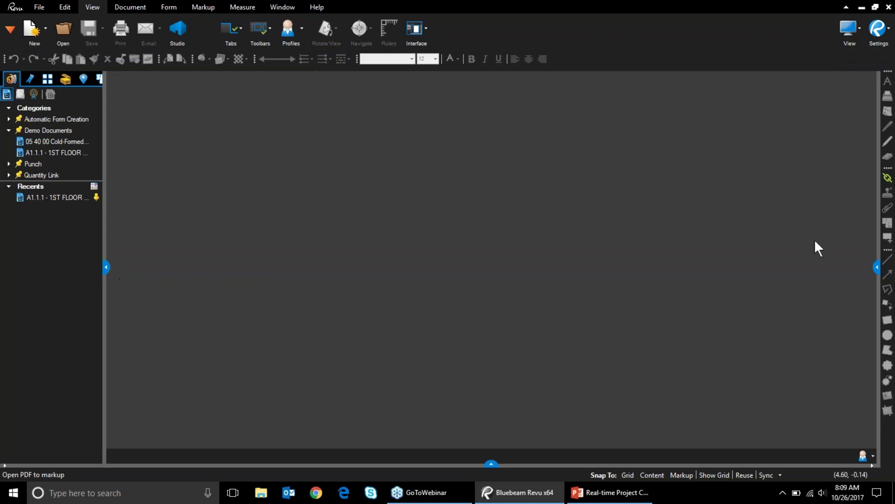
Show and hide the properties area and the markups list, and review which interface panels are available
click(877, 267)
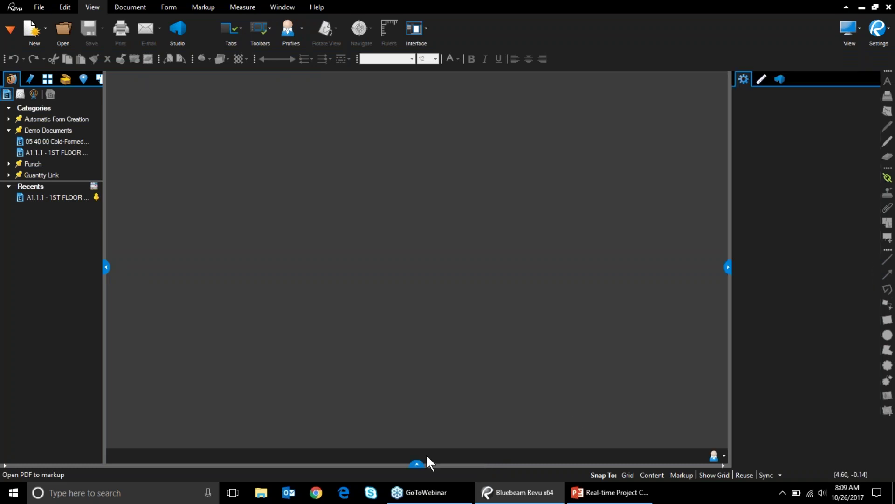
click(416, 463)
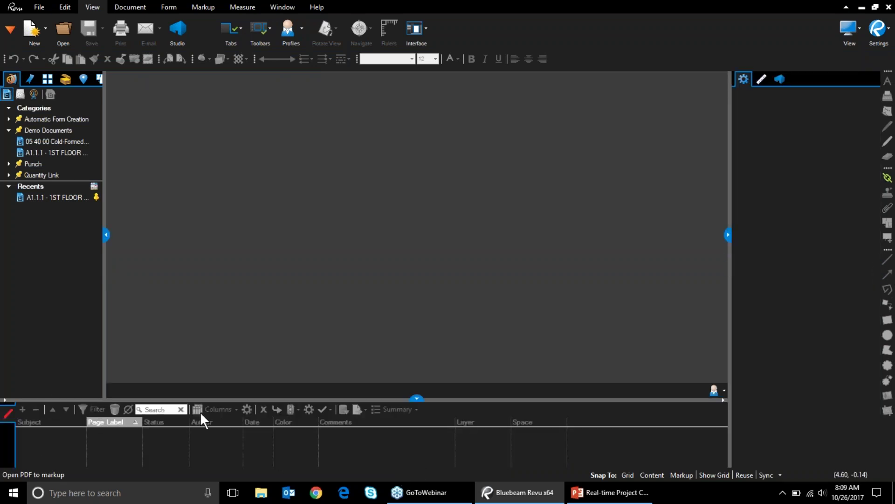
click(417, 397)
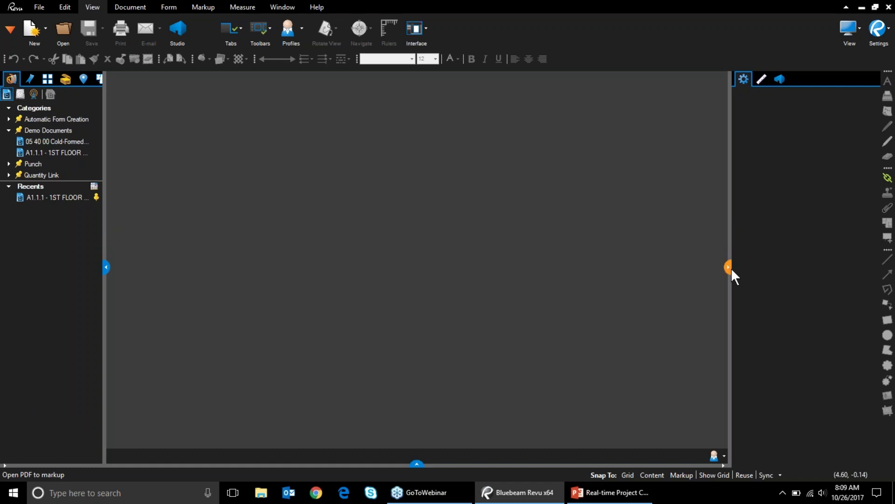
click(728, 267)
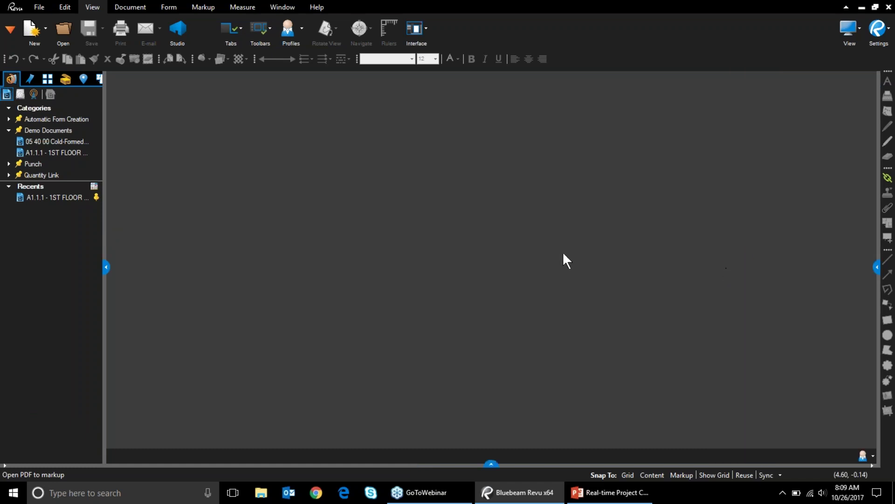
click(10, 29)
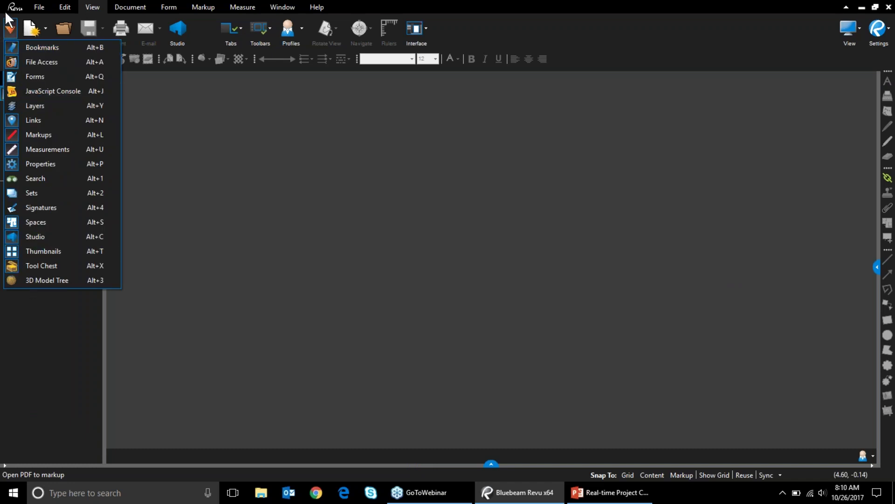
click(10, 29)
Collapse the file access area and add the Digital Signature toolbar to the interface
click(106, 267)
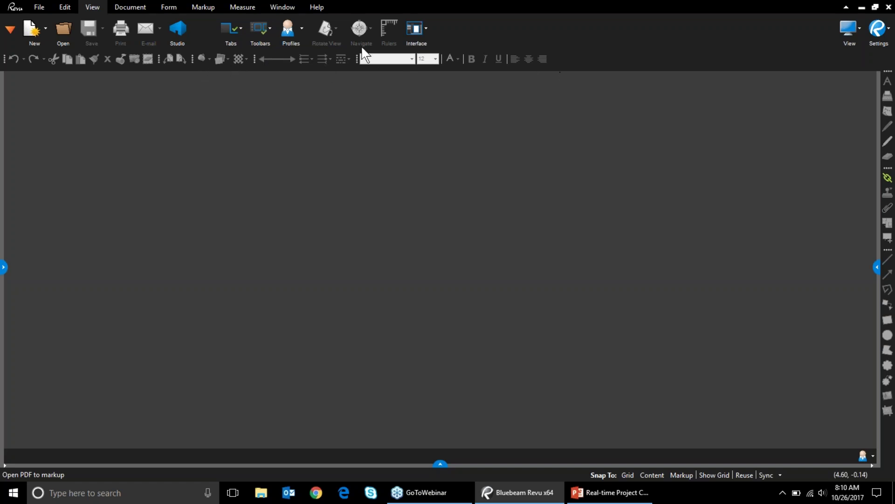
right_click(560, 61)
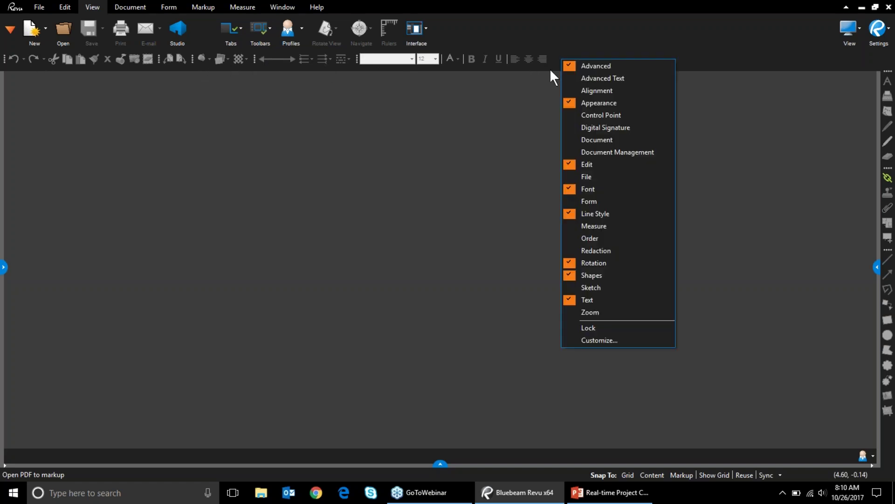
click(596, 127)
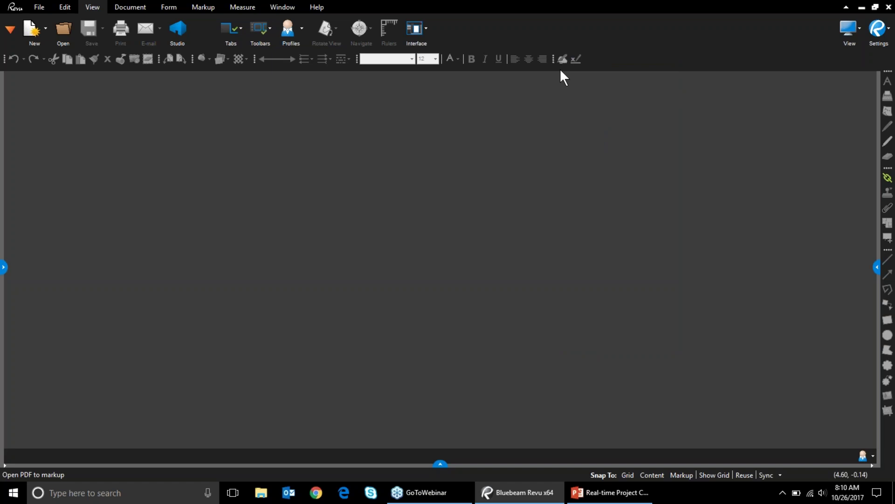
Switch the active profile to Design Review and examine its export and modify options in the profile manager
click(303, 30)
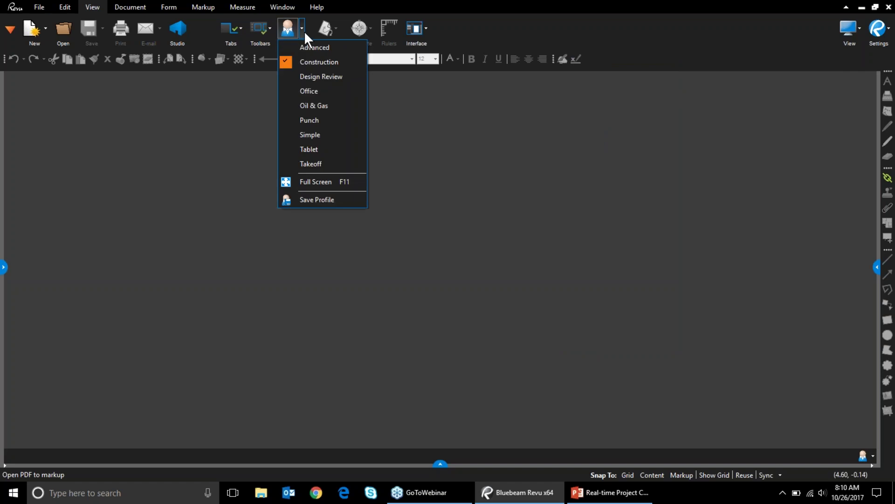
click(309, 80)
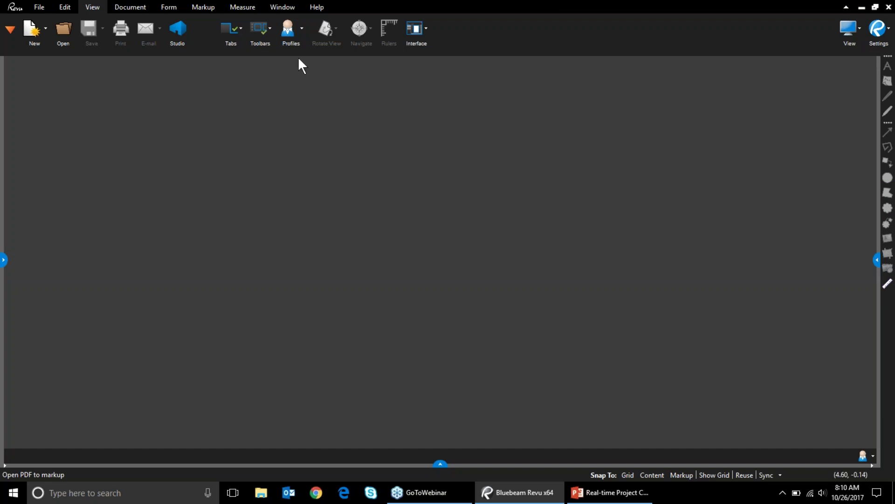
click(289, 32)
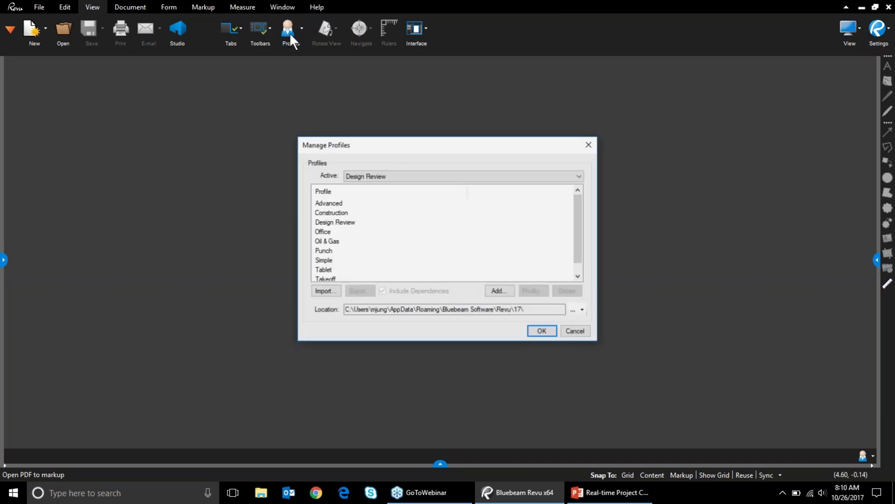
scroll(366, 257, down, 1)
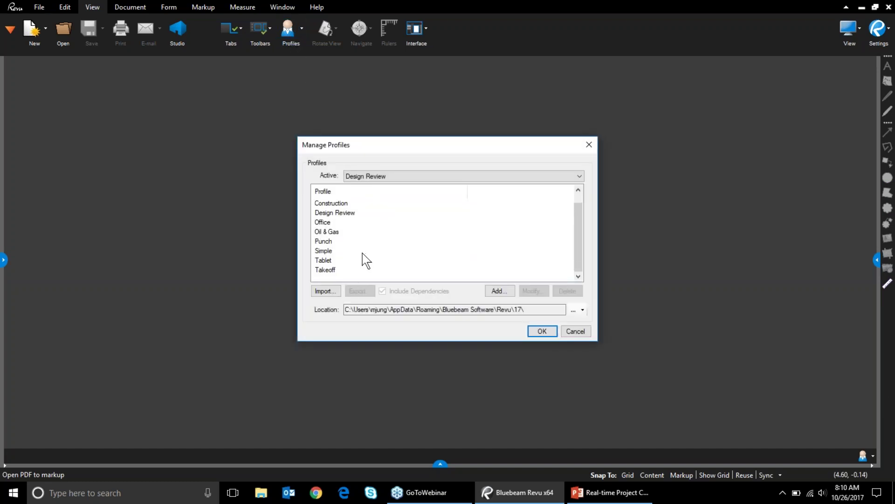
scroll(335, 219, up, 1)
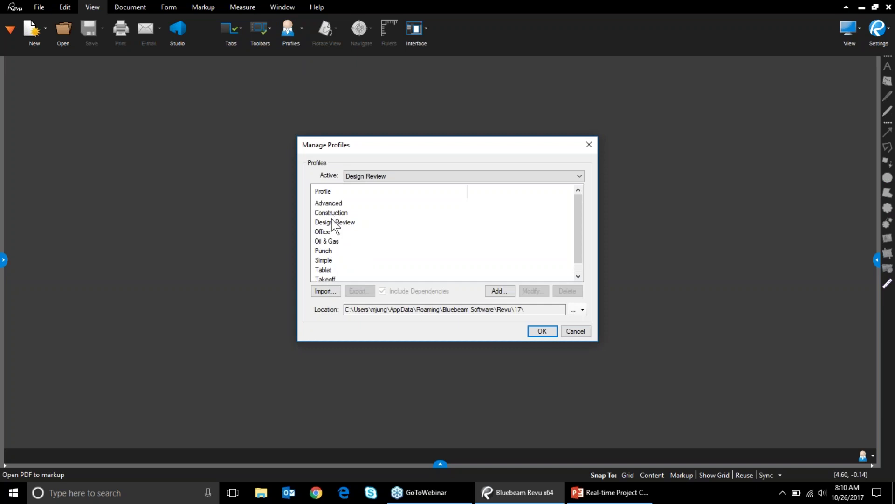
click(338, 222)
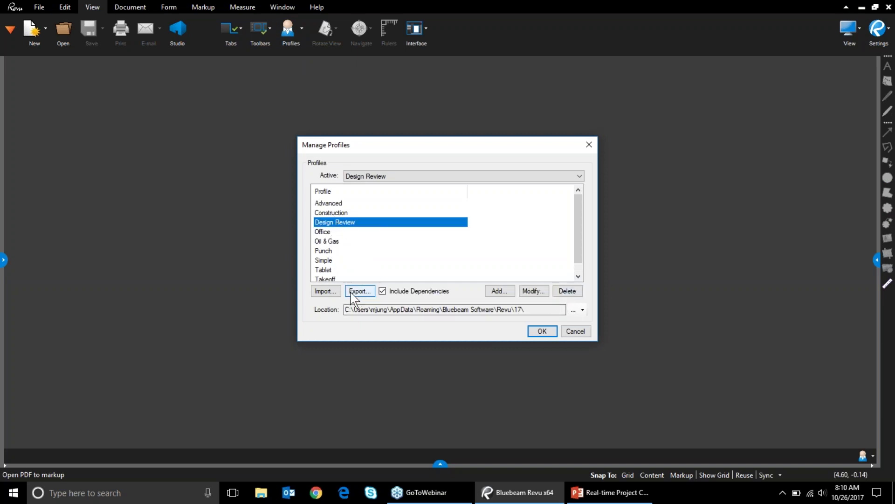
click(587, 331)
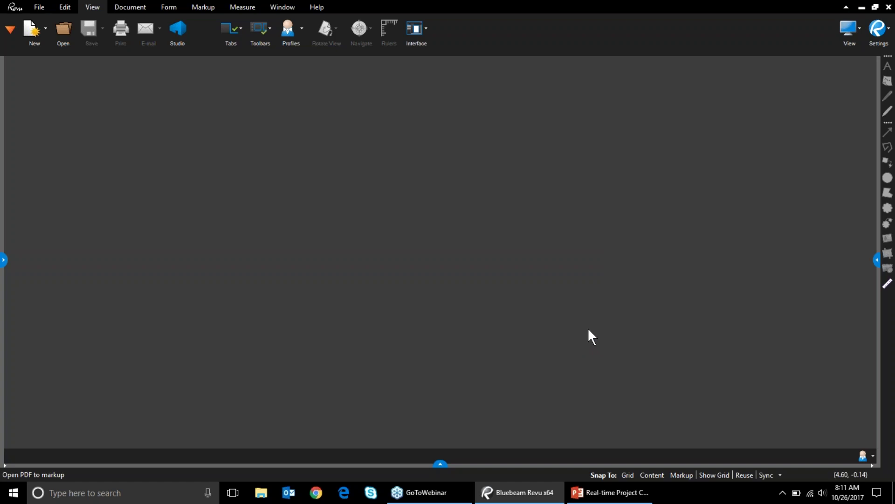
Open the A1.1.1 first floor plan and the 05 40 00 Cold-Formed specification from the Demo Documents category, and collapse File Access
click(10, 33)
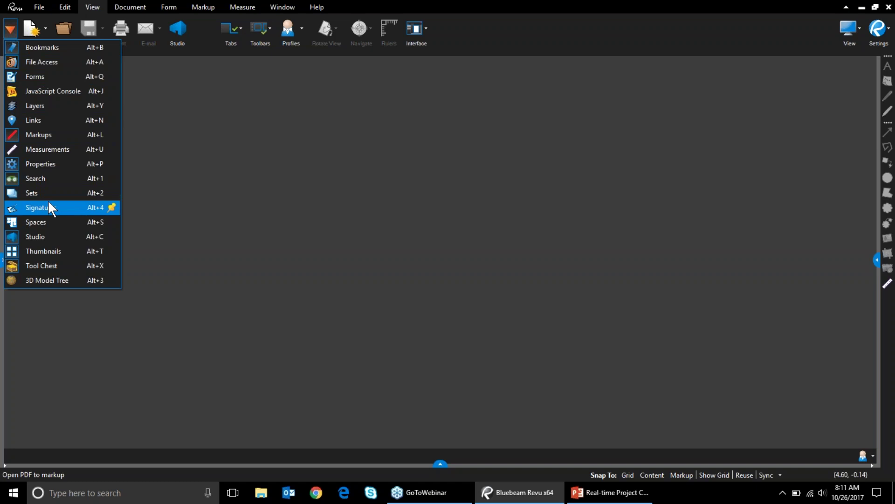
click(48, 70)
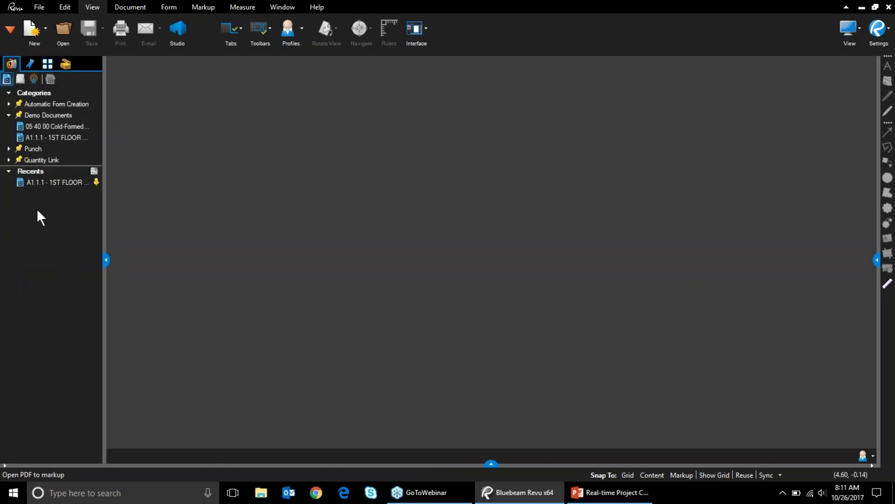
click(42, 136)
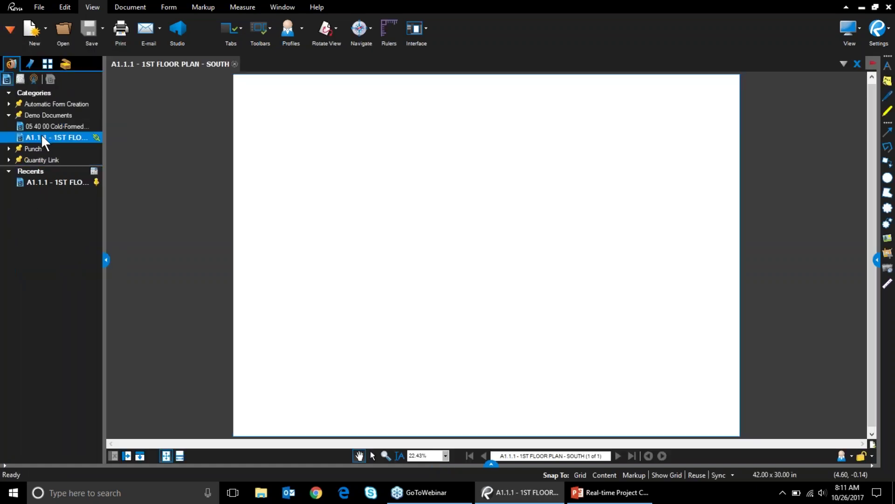
click(54, 127)
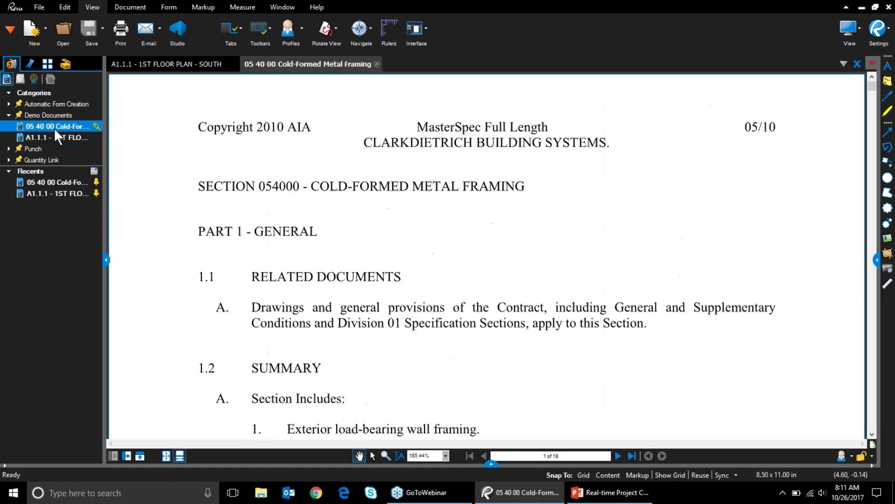
click(106, 259)
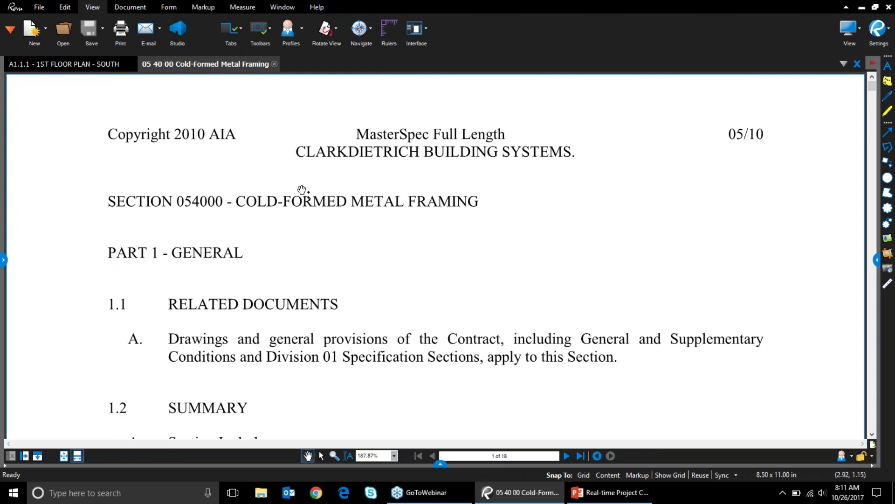
Look through the first pages of the Cold-Formed Metal Framing specification and display the A1.1.1 first floor plan
scroll(302, 191, down, 3)
scroll(302, 191, down, 15)
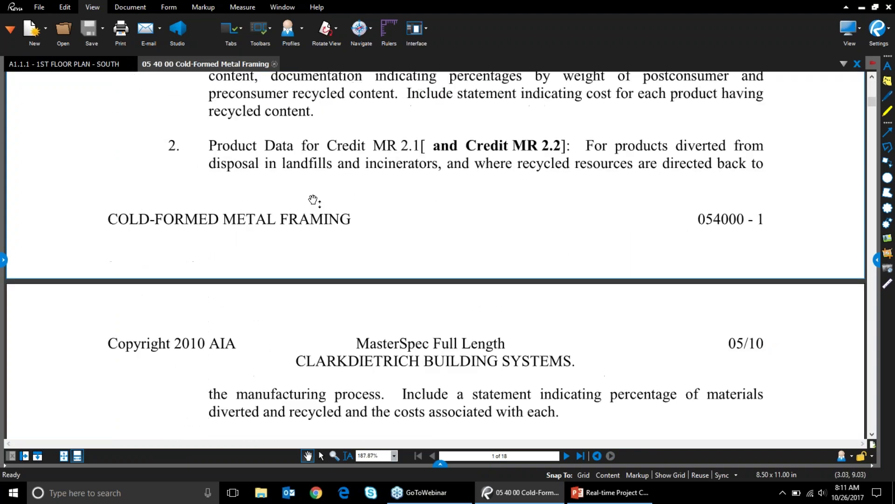
scroll(314, 199, down, 2)
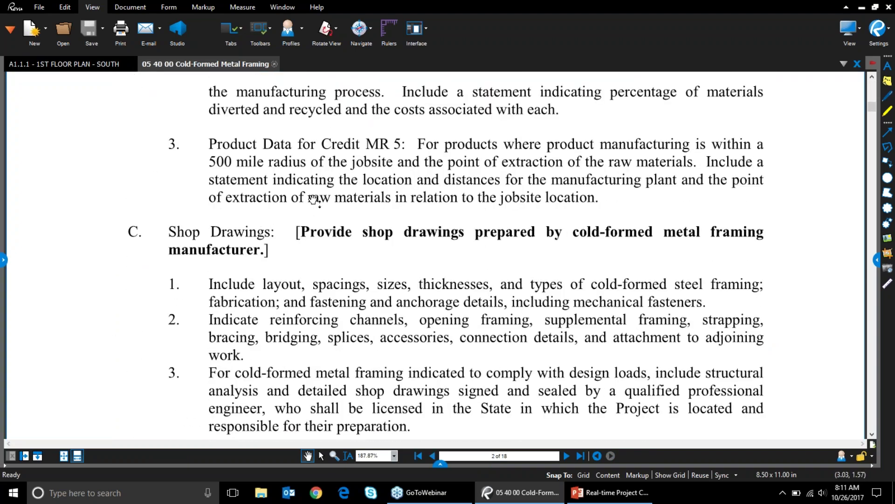
scroll(313, 199, up, 9)
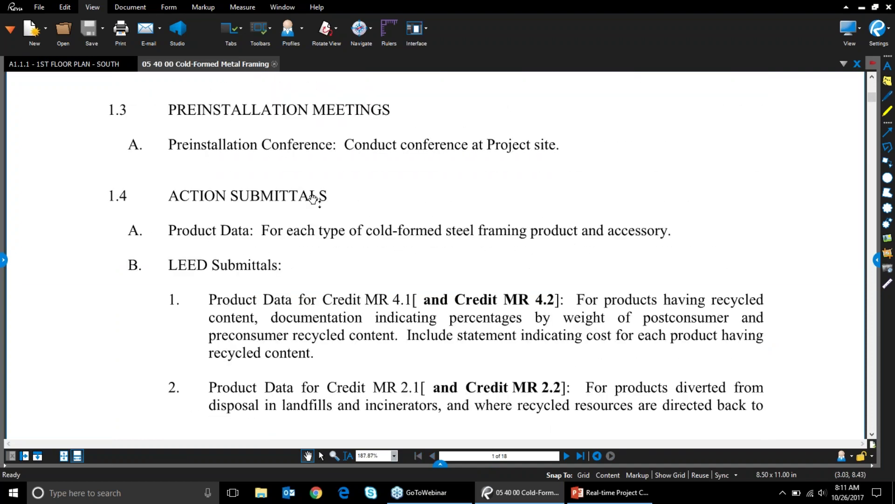
scroll(314, 199, up, 10)
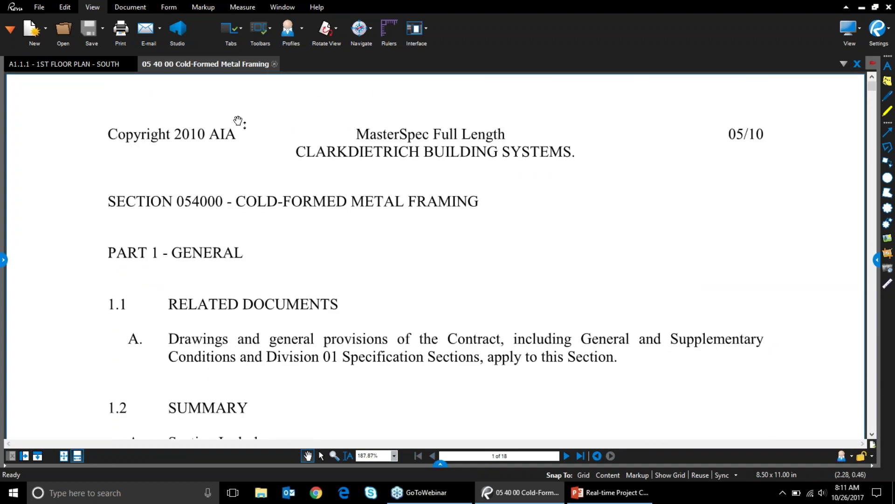
click(70, 68)
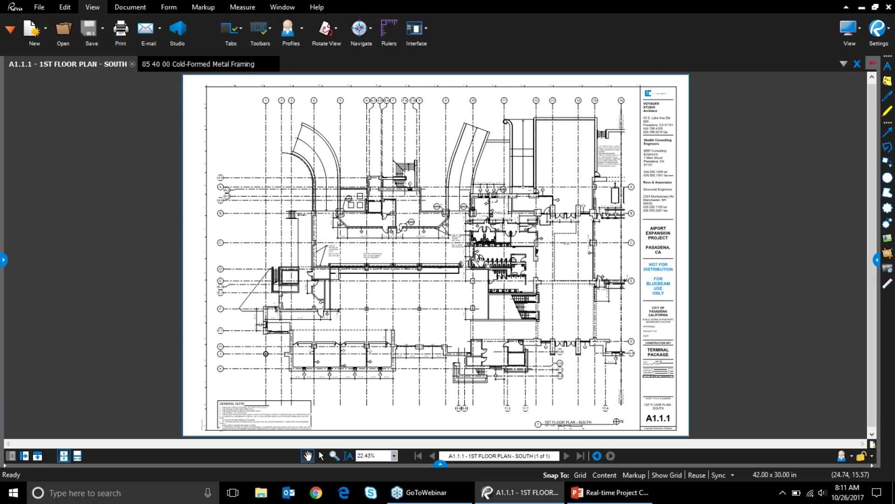
Examine the first floor plan around the restrooms, the 145D–145G openings and the angled room's detail corner
scroll(480, 259, up, 3)
scroll(481, 258, up, 5)
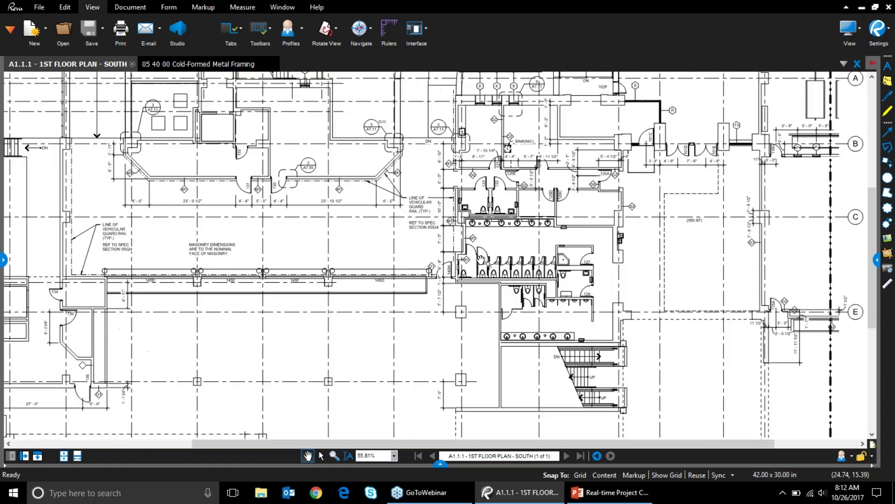
scroll(481, 260, up, 1)
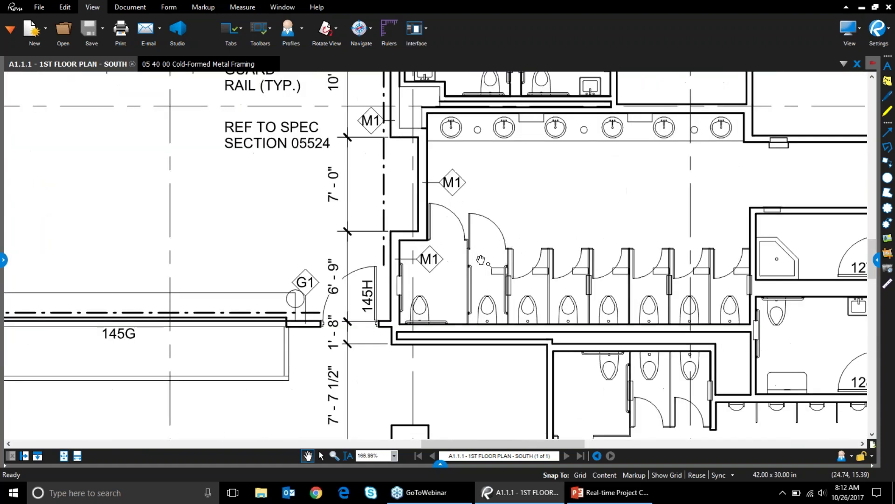
scroll(547, 263, up, 1)
drag(546, 263, 779, 262)
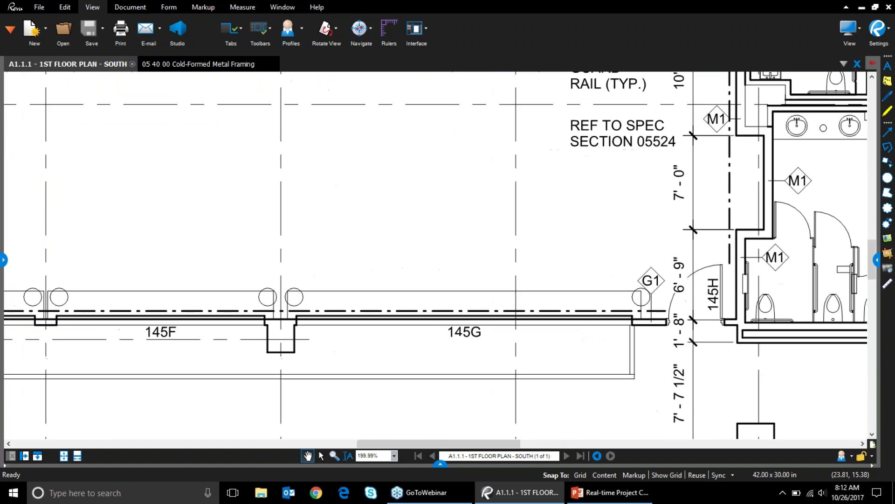
drag(386, 276, 437, 267)
scroll(403, 325, down, 1)
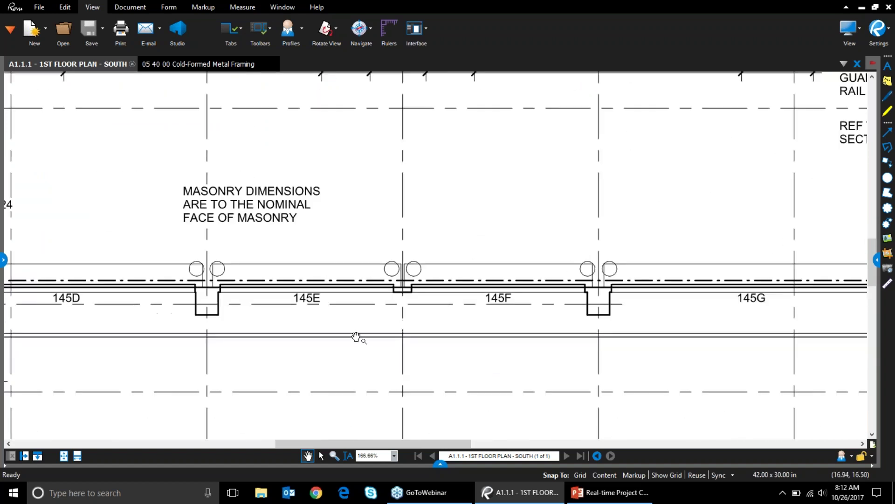
scroll(354, 336, down, 3)
scroll(188, 110, up, 4)
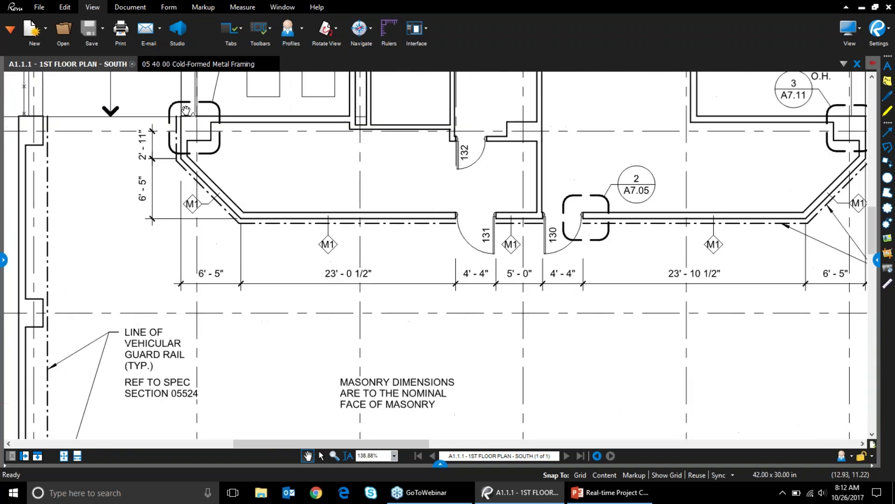
drag(194, 129, 238, 200)
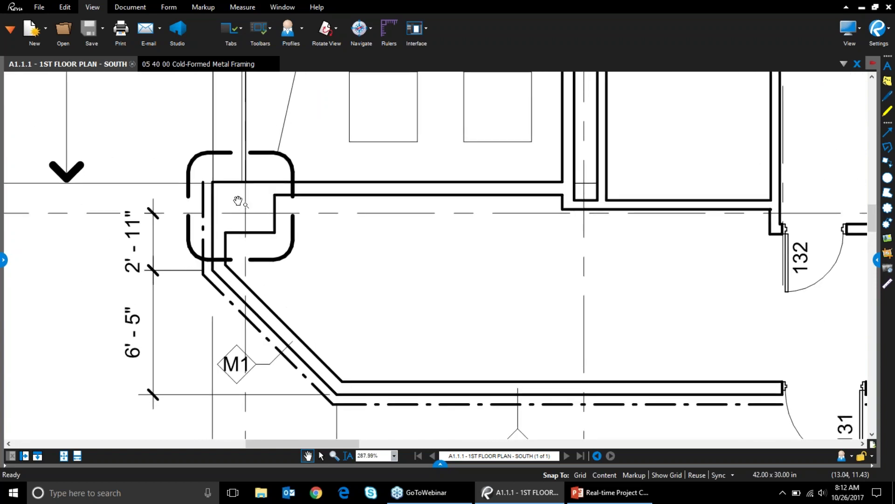
scroll(408, 315, down, 4)
scroll(557, 395, down, 2)
drag(558, 395, 239, 240)
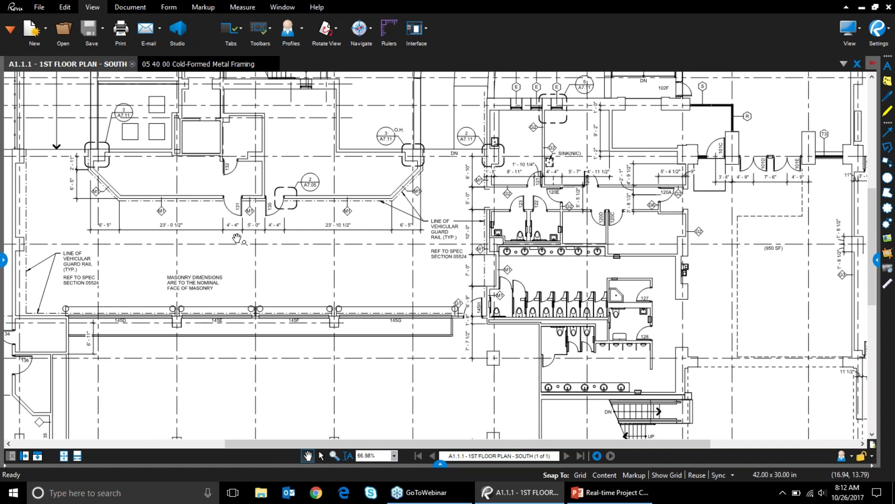
Close the 05 40 00 Cold-Formed Metal Framing specification
click(252, 65)
click(274, 64)
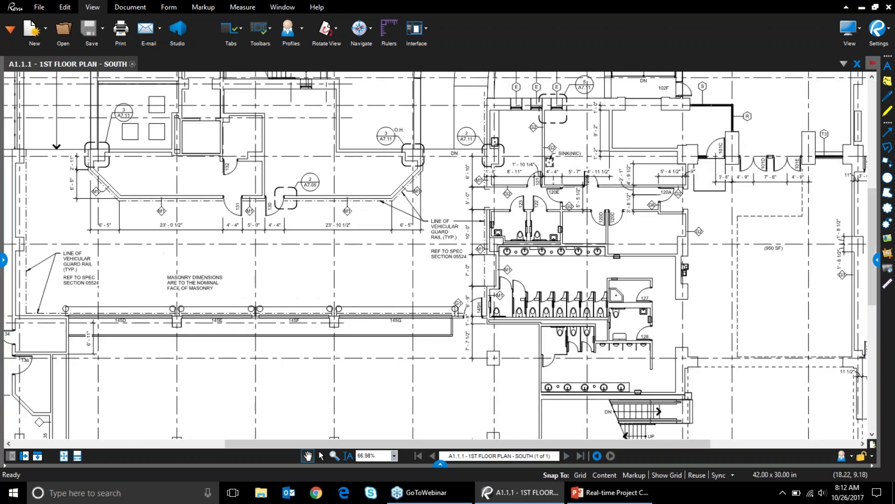
Add the Typewriter text "just start typing" in the open area above opening 145D, beside the guard rail note
click(201, 13)
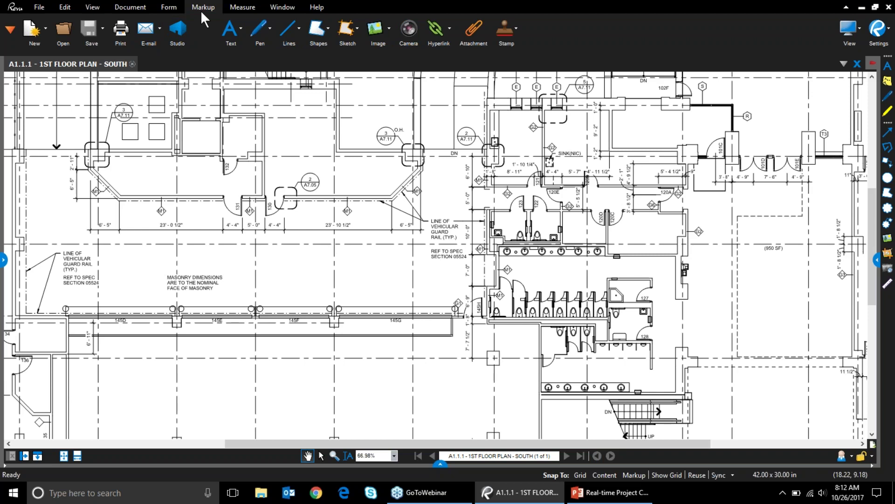
click(224, 28)
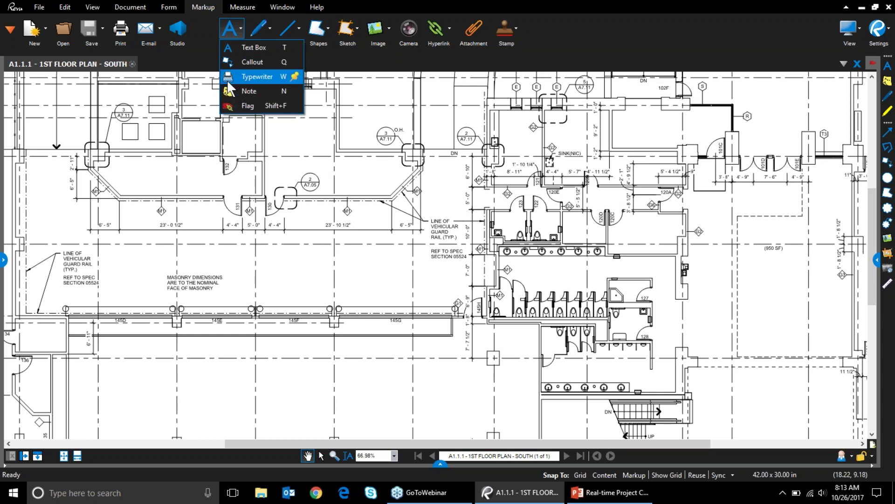
click(251, 77)
click(122, 260)
scroll(122, 262, up, 3)
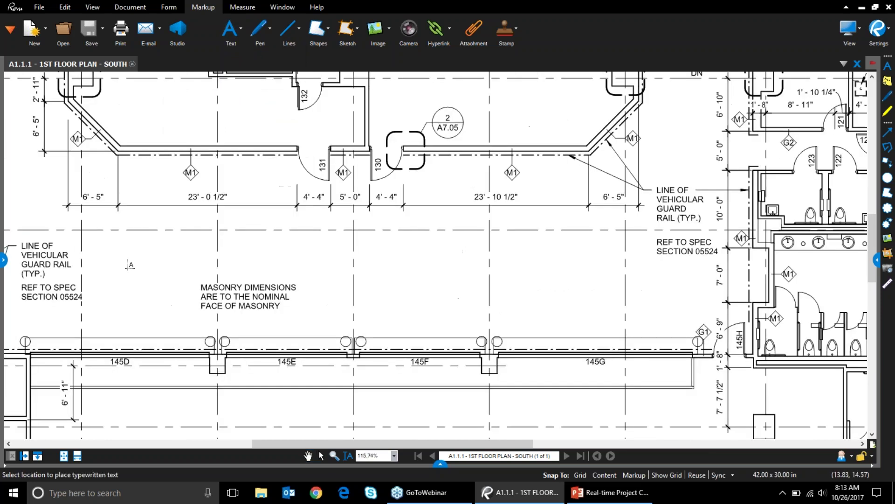
text(just s)
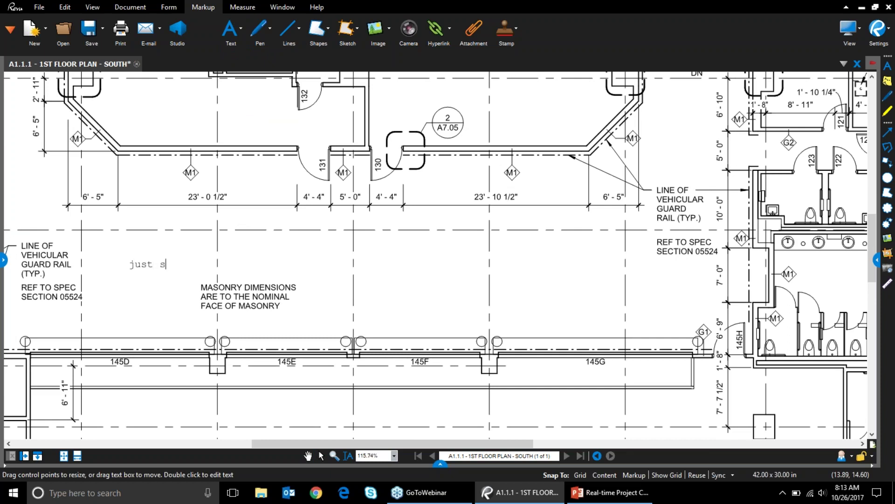
text(tart typing)
click(256, 33)
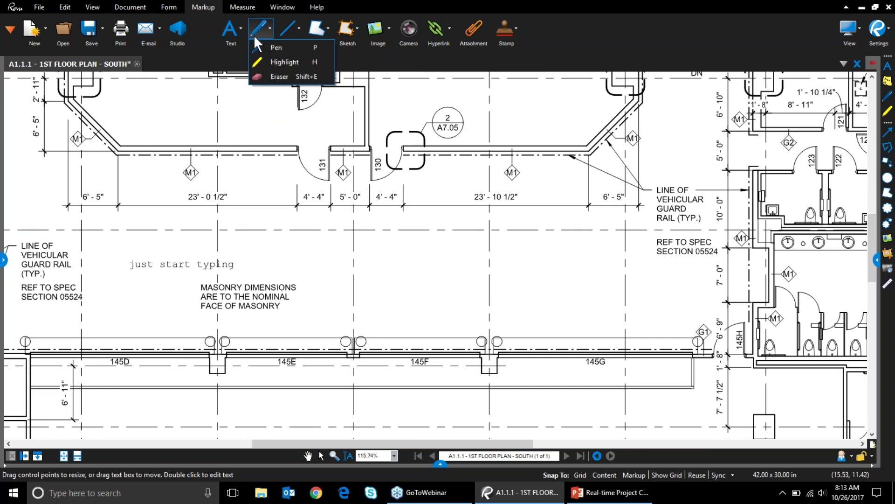
click(270, 62)
drag(43, 265, 863, 261)
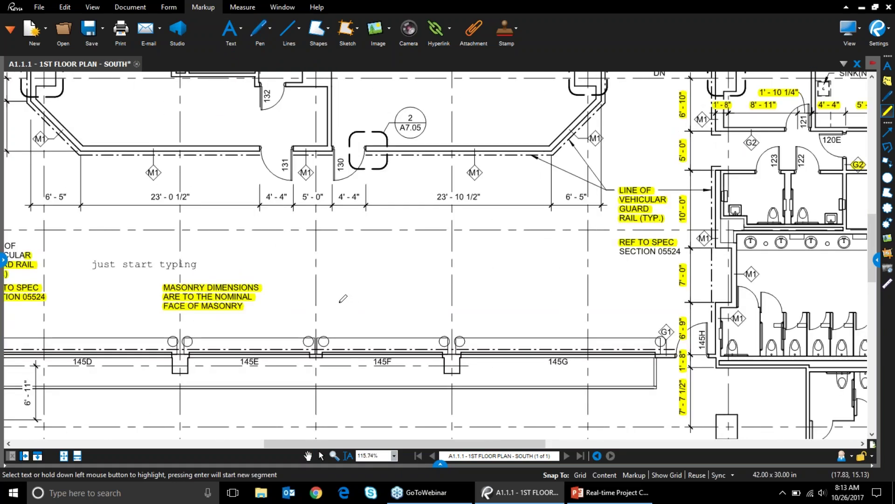
key(Escape)
Highlight a freehand squiggle in the open area above openings 145E and 145F, and highlight the 4' - 4" dimension below door 130
click(270, 28)
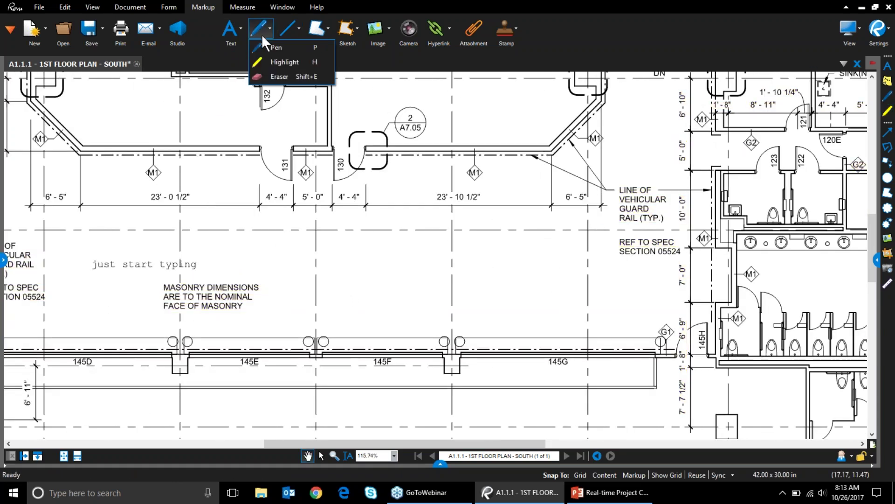
click(278, 63)
mouse_move(365, 241)
mouse_down()
mouse_move(325, 250)
mouse_move(333, 267)
mouse_up()
drag(391, 289, 409, 301)
drag(339, 195, 360, 195)
Draw an arc markup in the open area above openings 145F and 145G
click(298, 30)
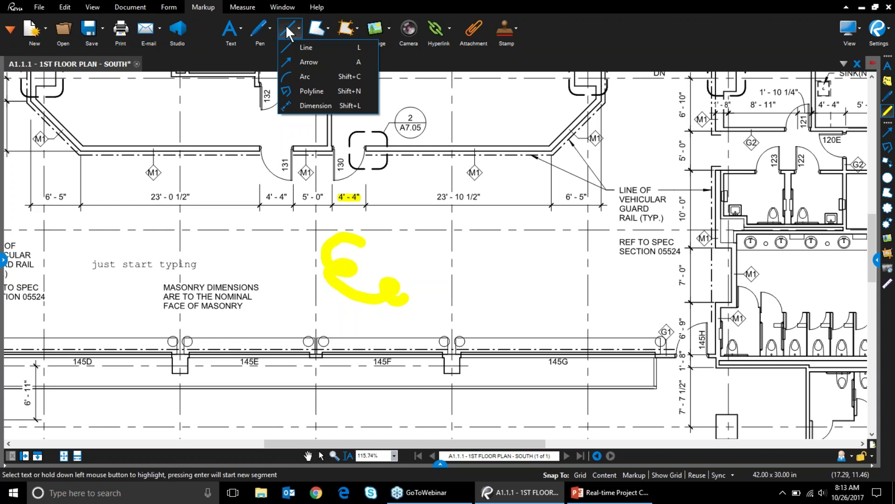
click(306, 84)
drag(475, 280, 525, 239)
Draw a four-cornered Cloud markup around door 130
click(310, 30)
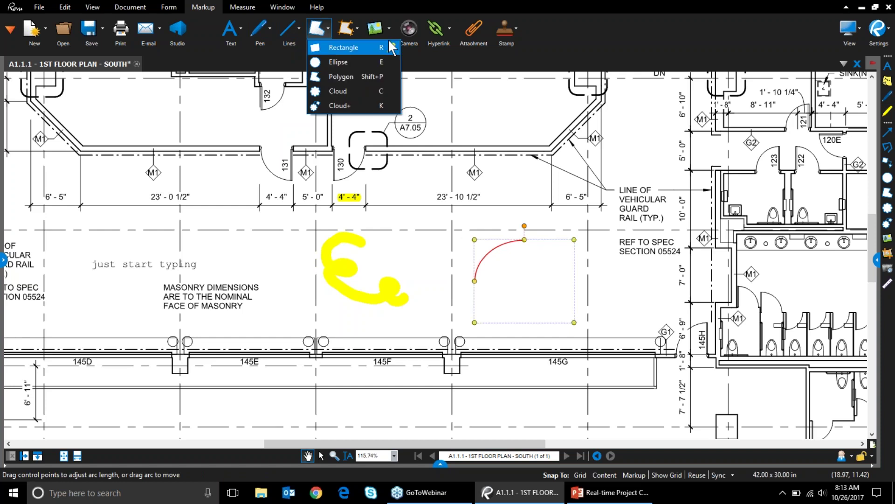
click(337, 90)
click(373, 137)
click(374, 185)
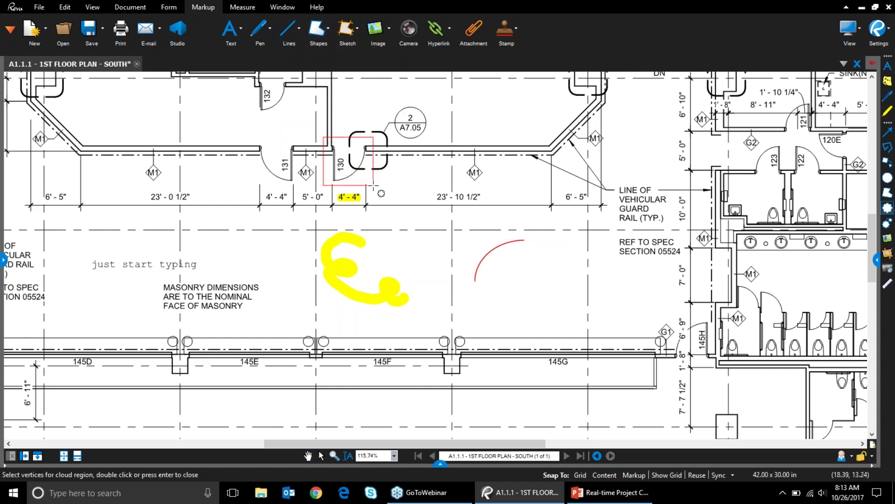
double_click(324, 185)
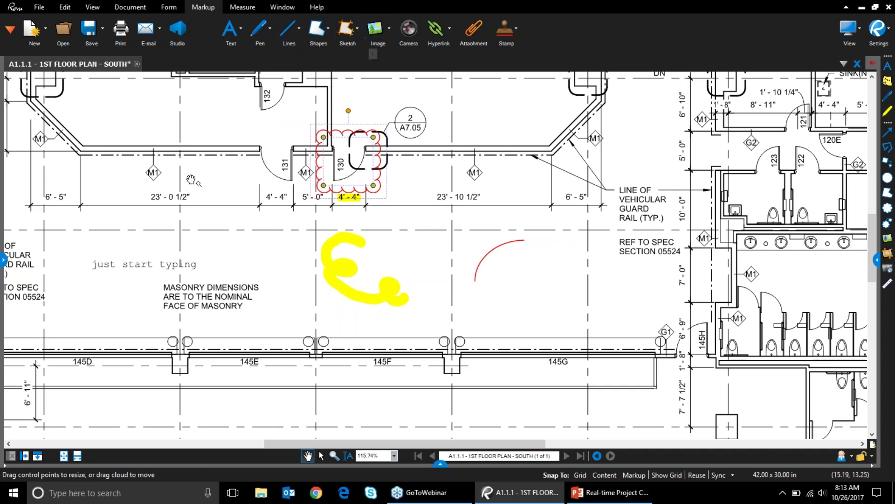
Start inserting an image and browse to the 04_Images folder in 2017 Demo, 01_Original Documents
scroll(366, 80, up, 3)
scroll(366, 79, left, 3)
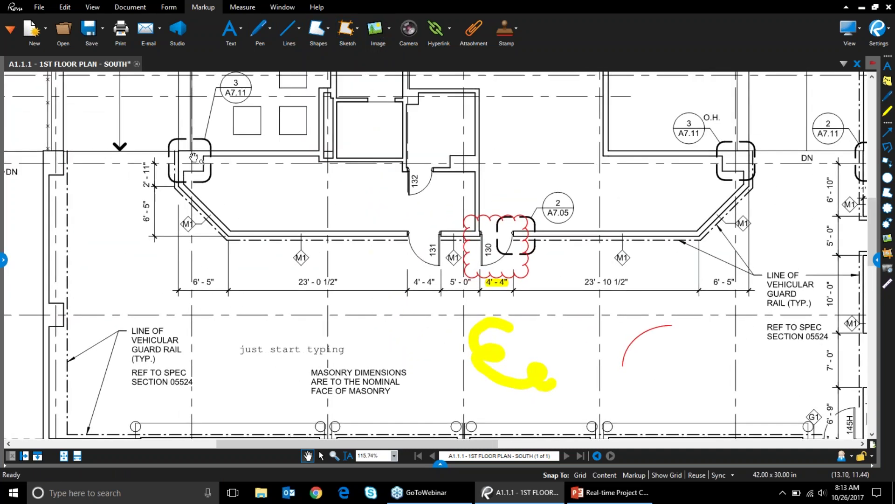
scroll(211, 166, up, 2)
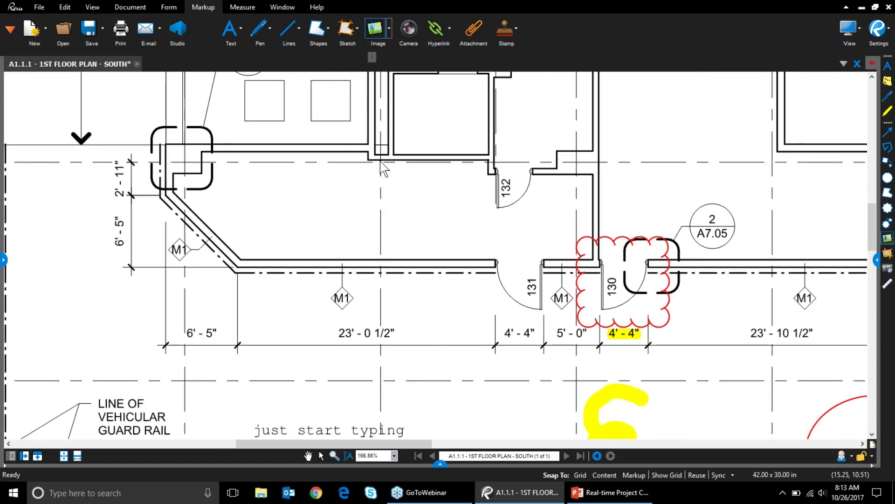
click(369, 39)
click(41, 99)
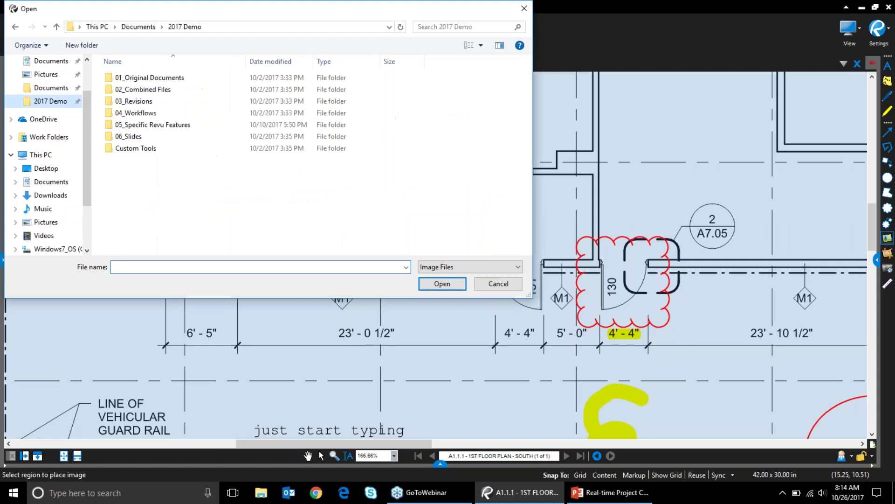
double_click(140, 128)
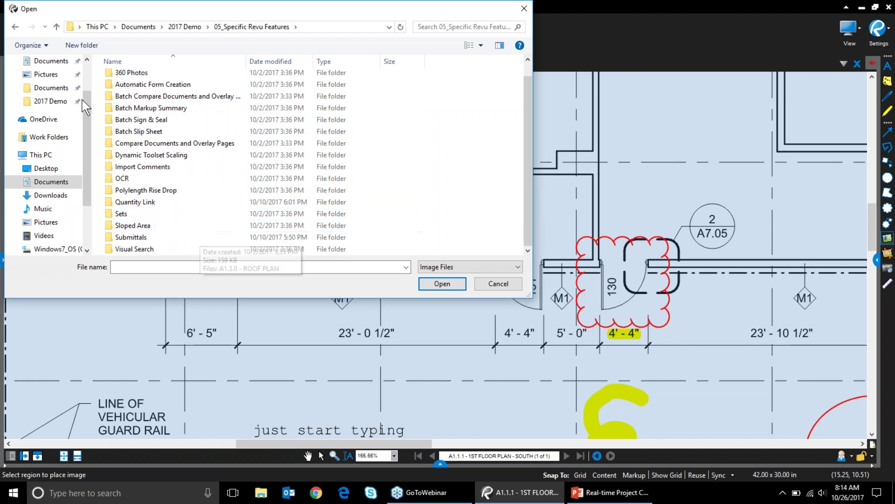
click(51, 182)
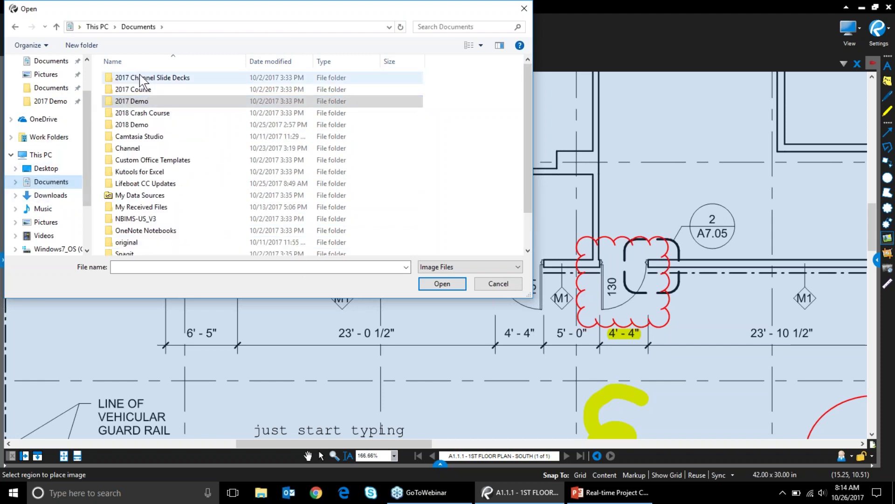
click(135, 101)
double_click(140, 101)
double_click(178, 80)
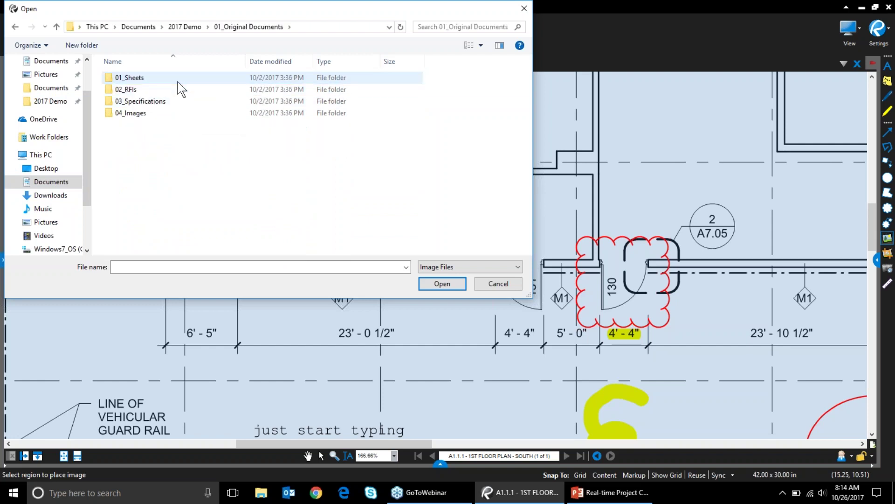
double_click(125, 113)
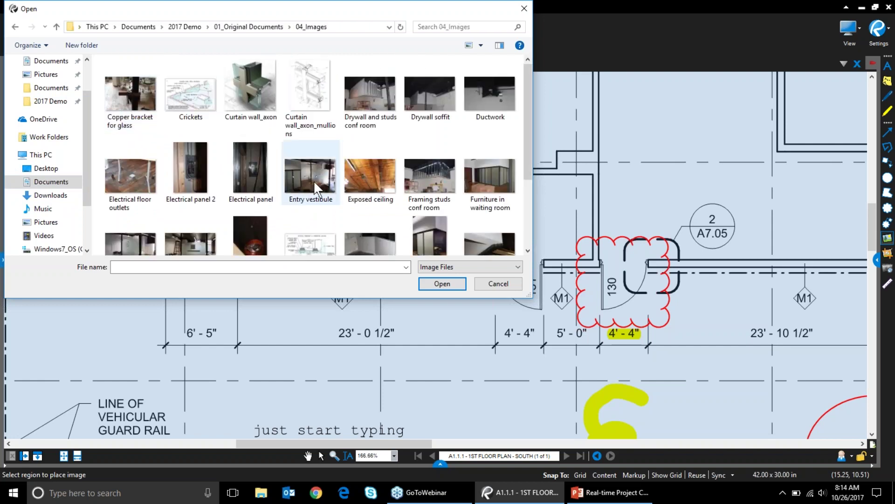
Place the WallIssue 002 photo inside the angled room, close to its upper wall and beside the detail corner
scroll(315, 188, down, 3)
click(253, 231)
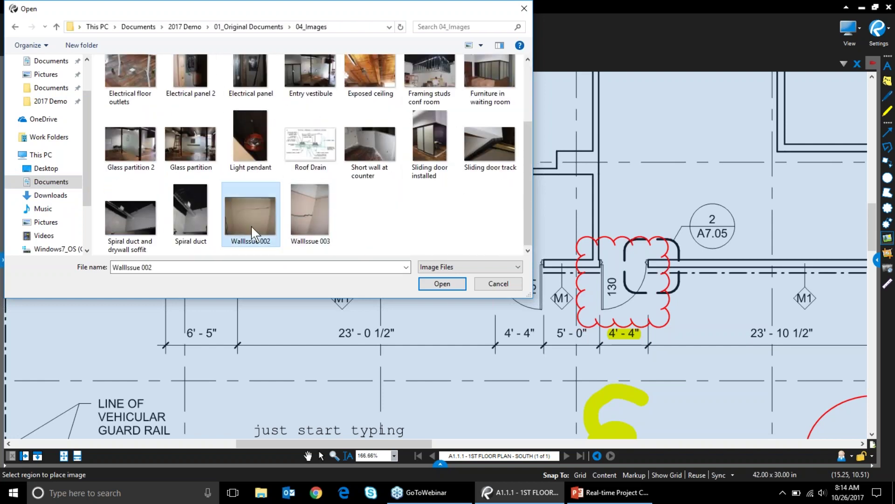
double_click(252, 231)
drag(231, 176, 396, 258)
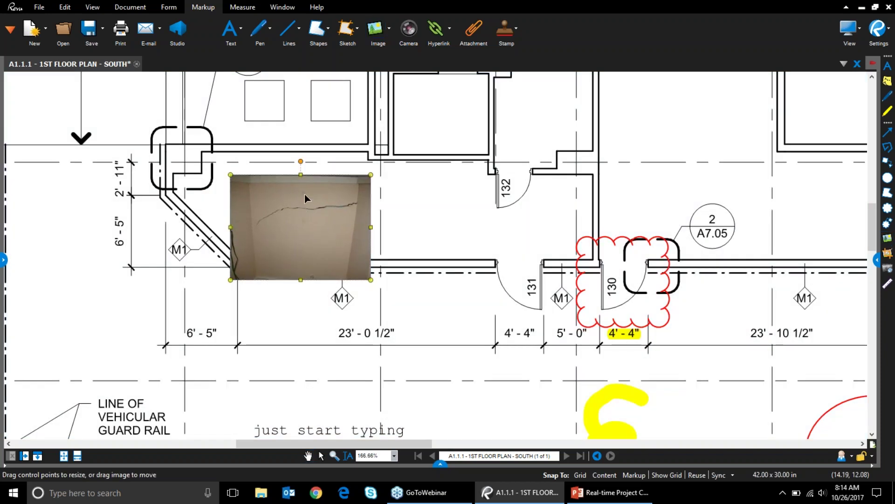
drag(304, 198, 291, 200)
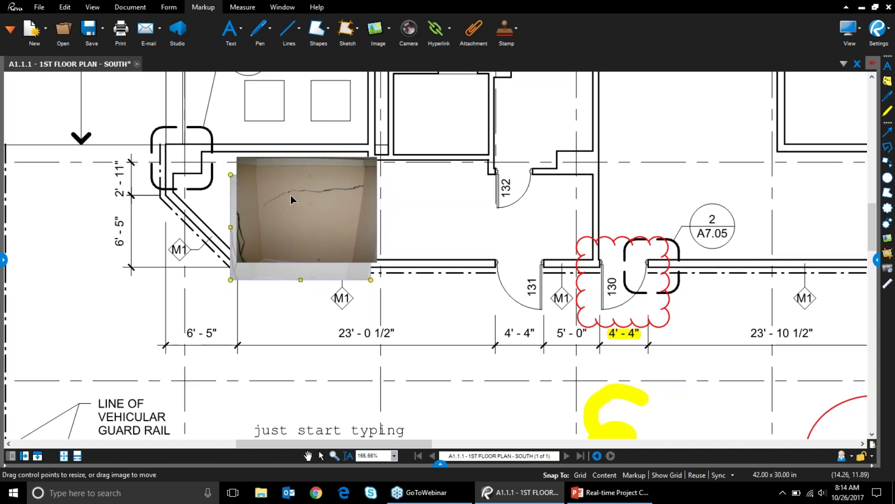
Draw an arrow from the wall photo to the wall inside the circled detail corner
click(290, 29)
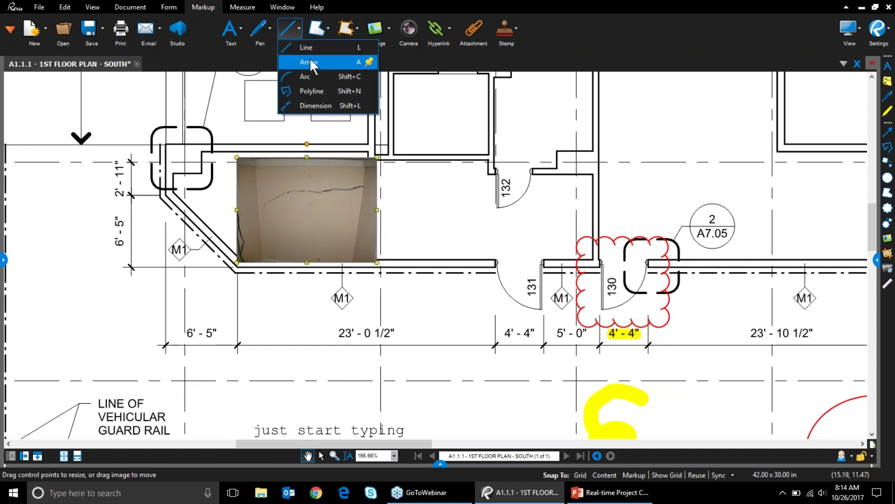
click(313, 66)
drag(238, 189, 188, 176)
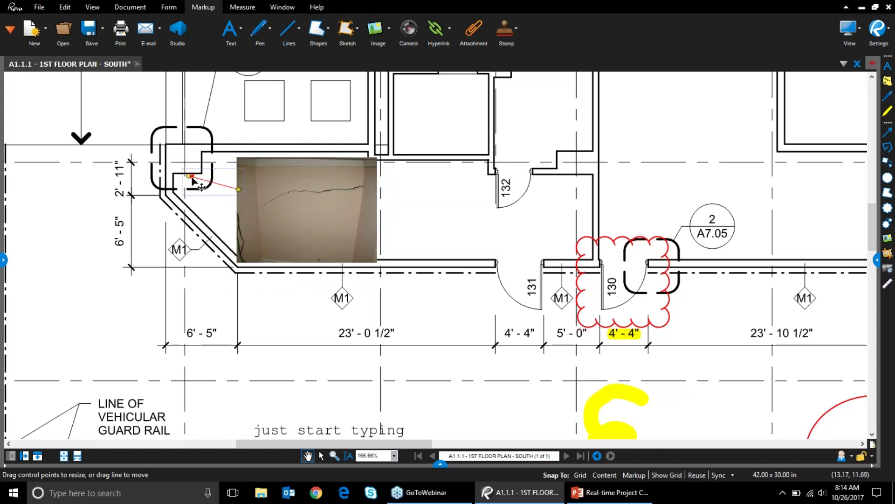
drag(190, 177, 174, 180)
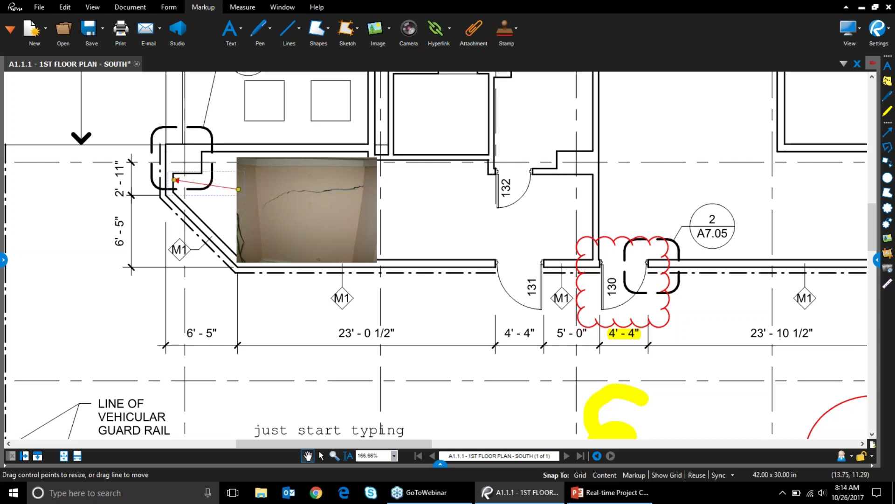
Draw a four-cornered Cloud+ markup around the wall corner that the photo's arrow points to
click(329, 29)
click(355, 101)
click(154, 159)
click(192, 156)
click(194, 198)
double_click(154, 210)
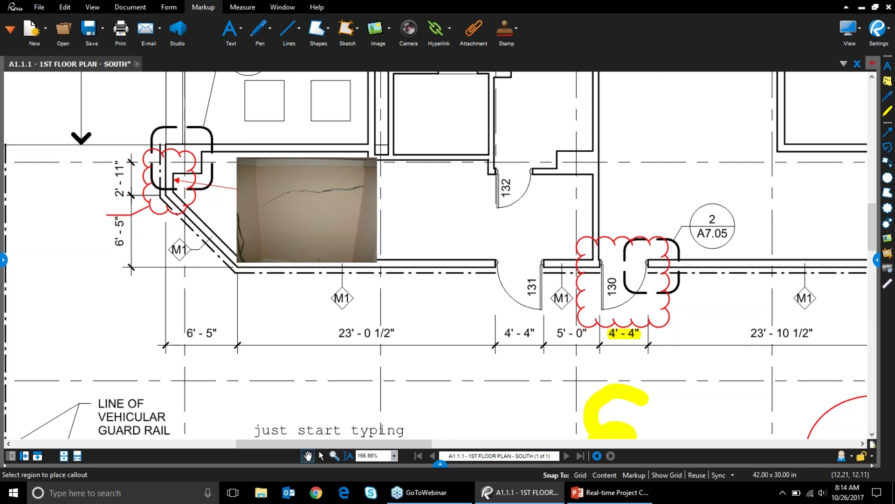
Place the cloud's callout beside the wall corner with the text "Cracked Wall. Please fix." and narrow its text box to three lines
click(107, 215)
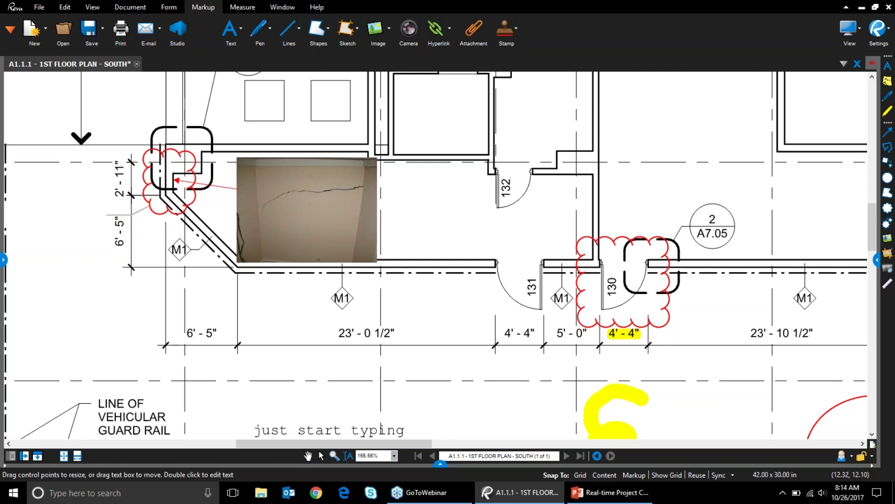
text(Wall. Please)
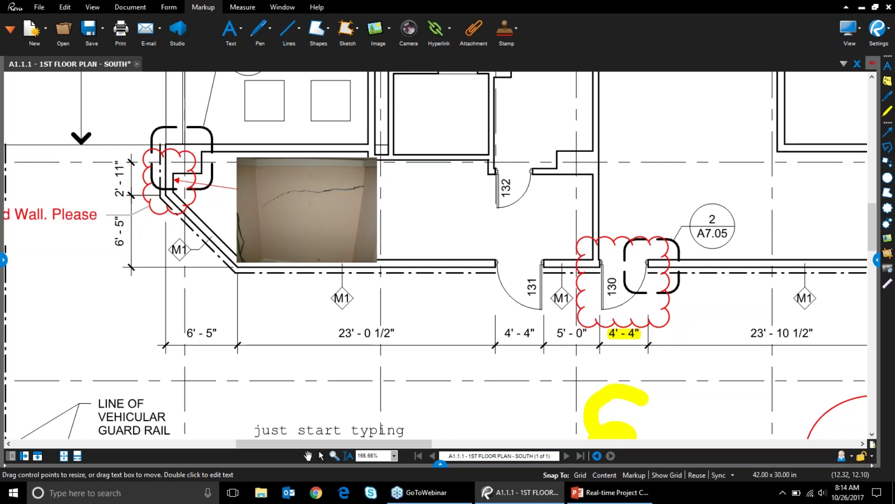
drag(363, 443, 318, 449)
drag(86, 223, 146, 224)
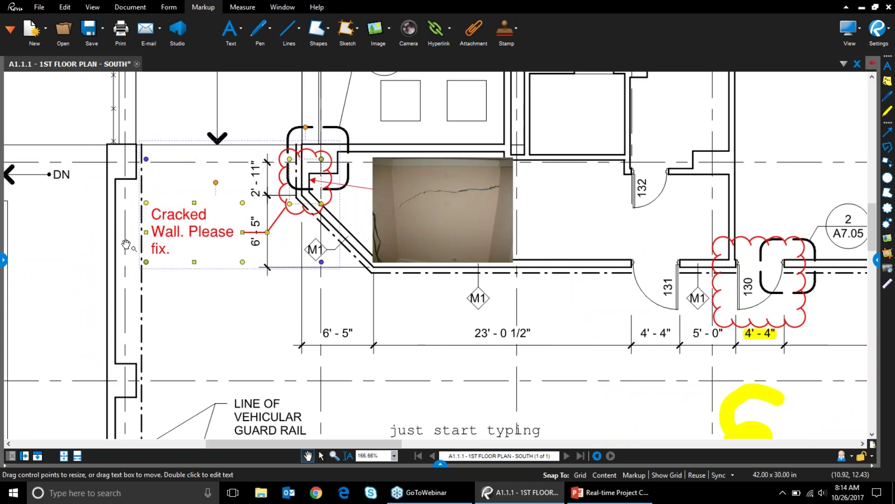
click(550, 309)
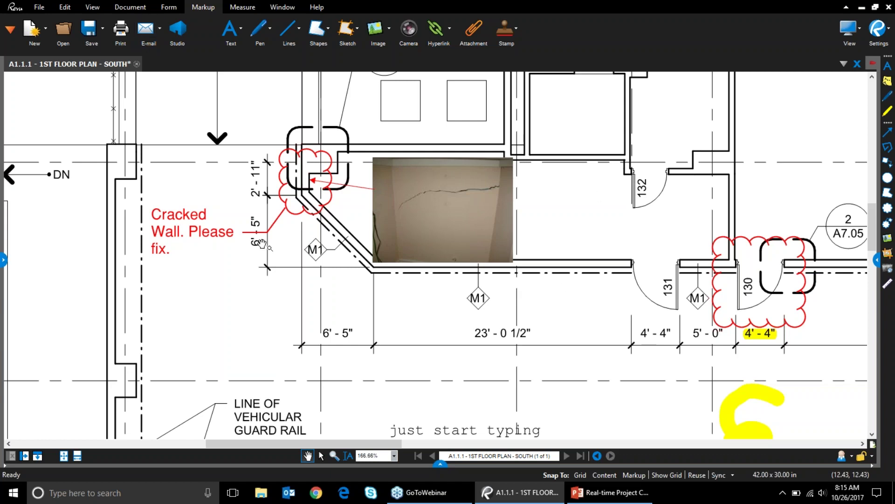
Open the properties of the cracked wall callout and set its subject to General Contractor
click(198, 235)
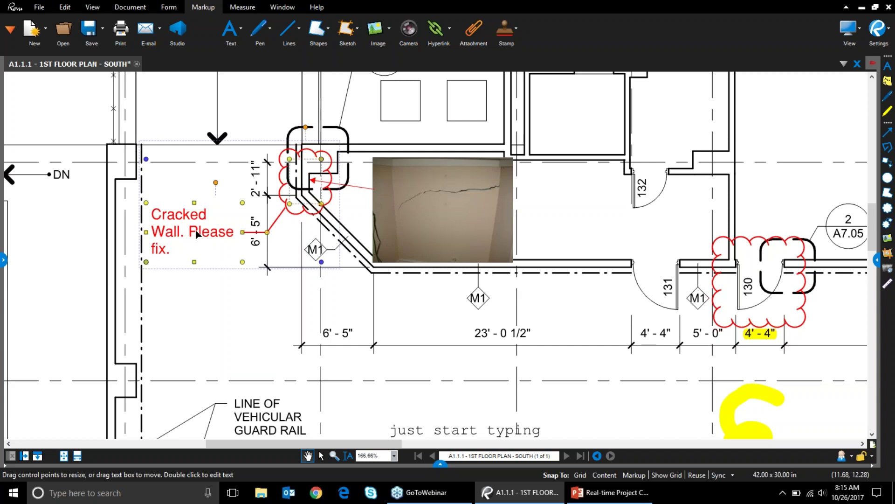
click(877, 259)
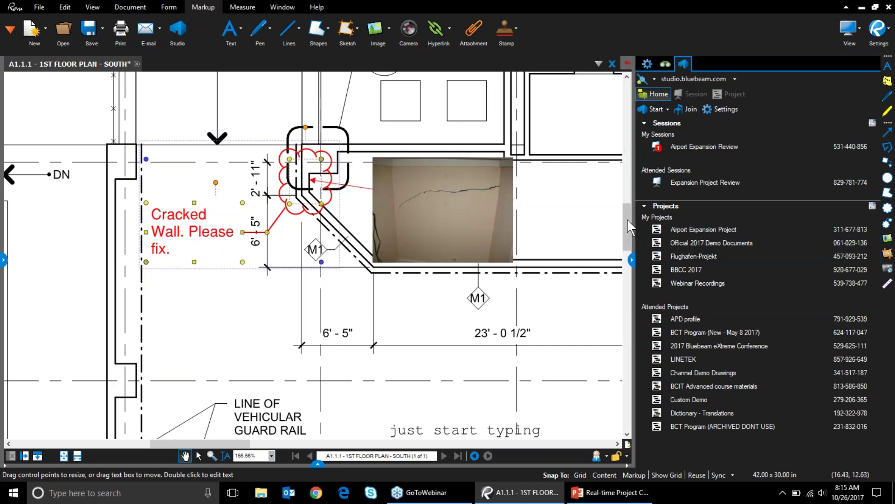
click(648, 65)
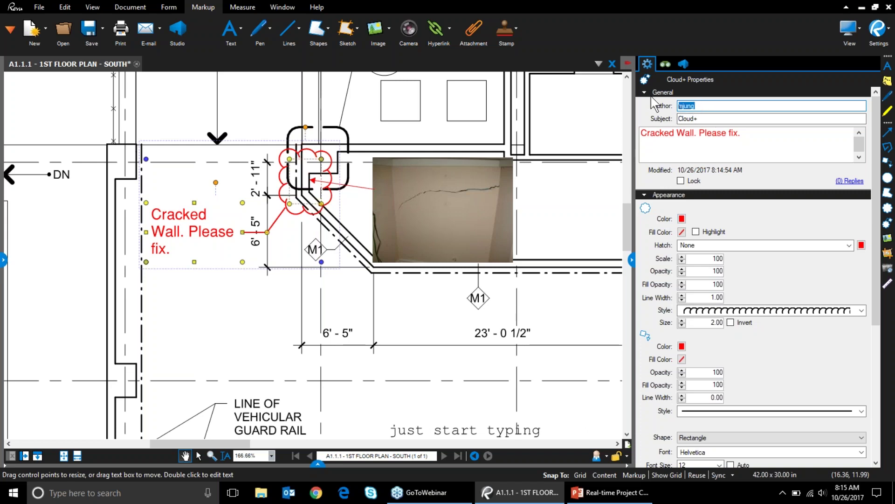
key(Tab)
text(Gene)
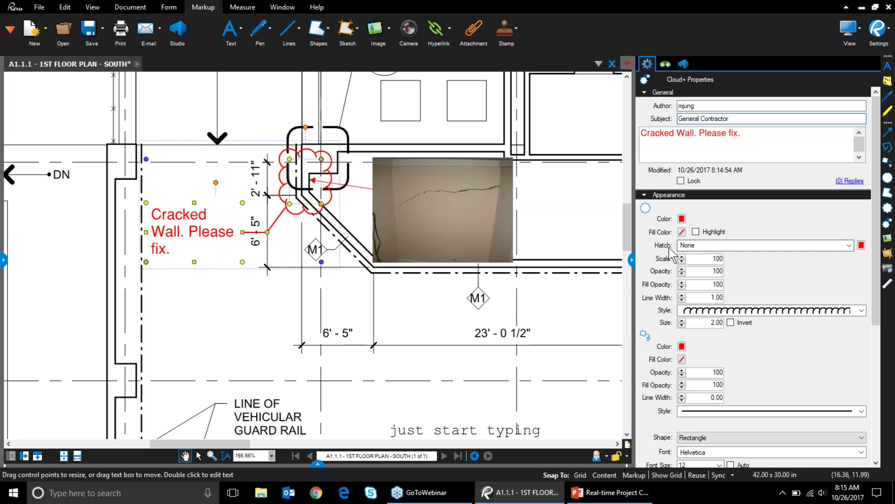
Set the cracked wall cloud's line colour to dark green, its fill colour to green and its fill opacity to 60
click(682, 218)
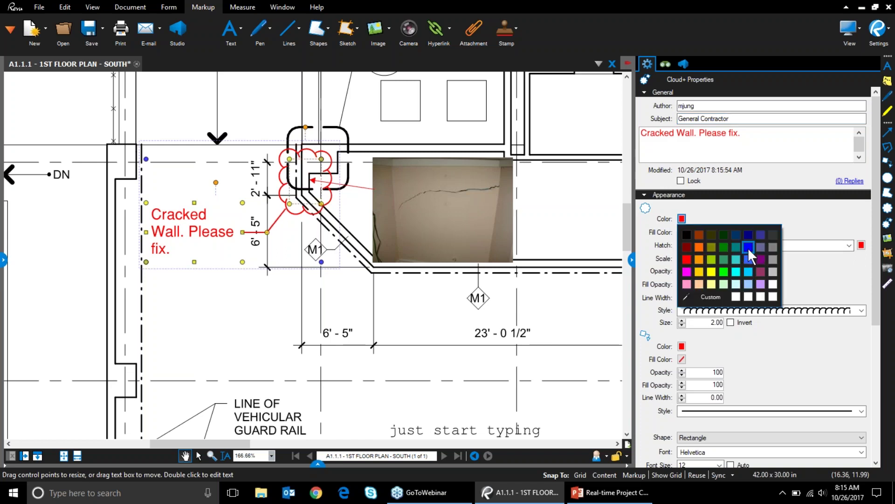
click(724, 235)
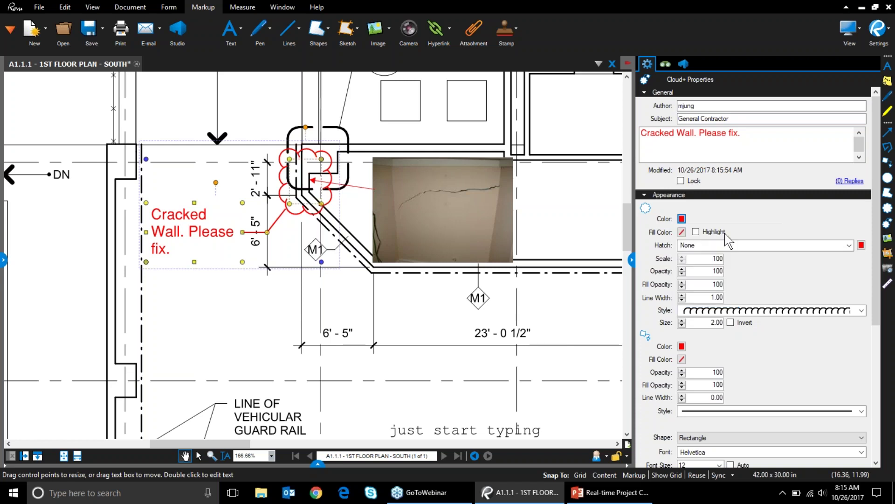
click(682, 232)
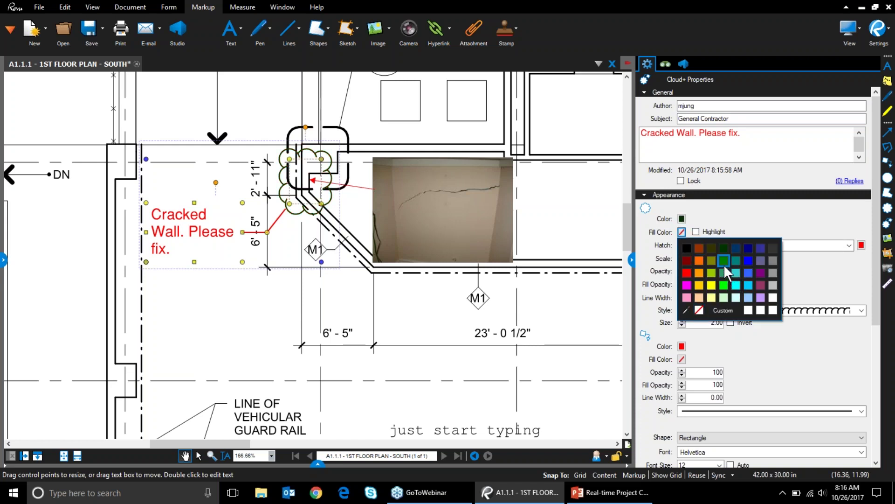
click(724, 265)
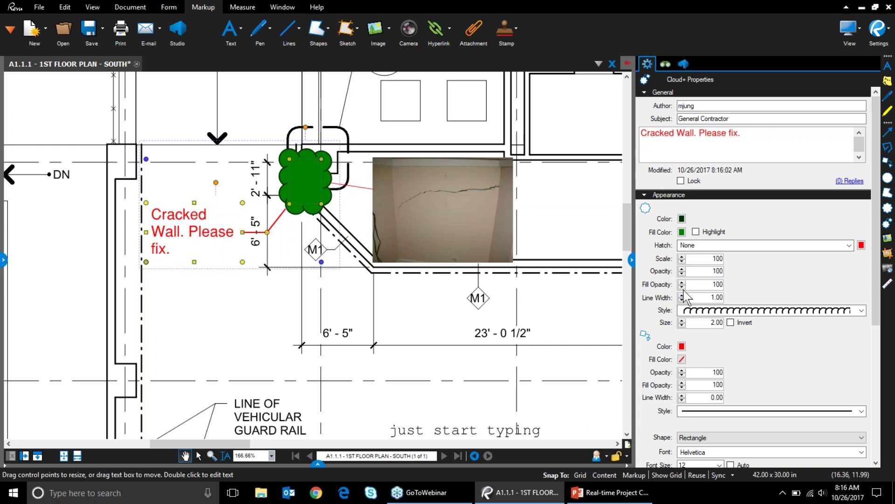
scroll(684, 289, down, 3)
scroll(687, 289, down, 1)
Give the cracked wall callout's leader and text a dark green colour and set the callout's opacity to 70
click(682, 346)
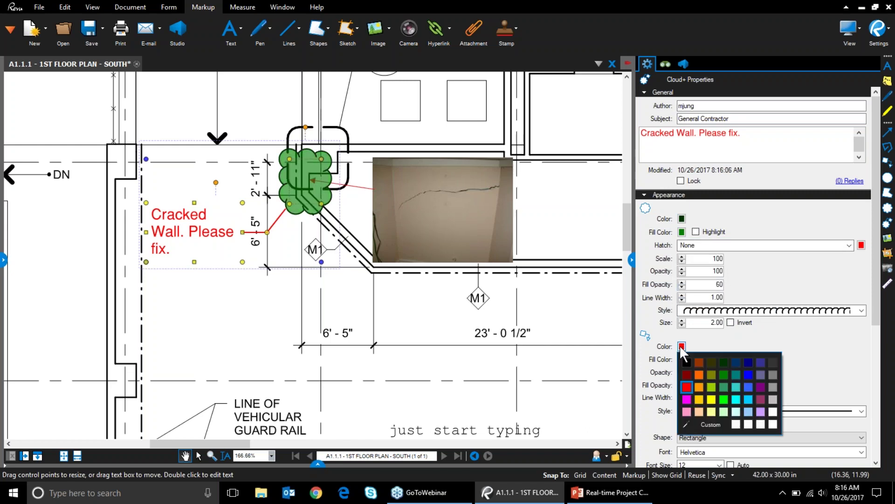
click(726, 364)
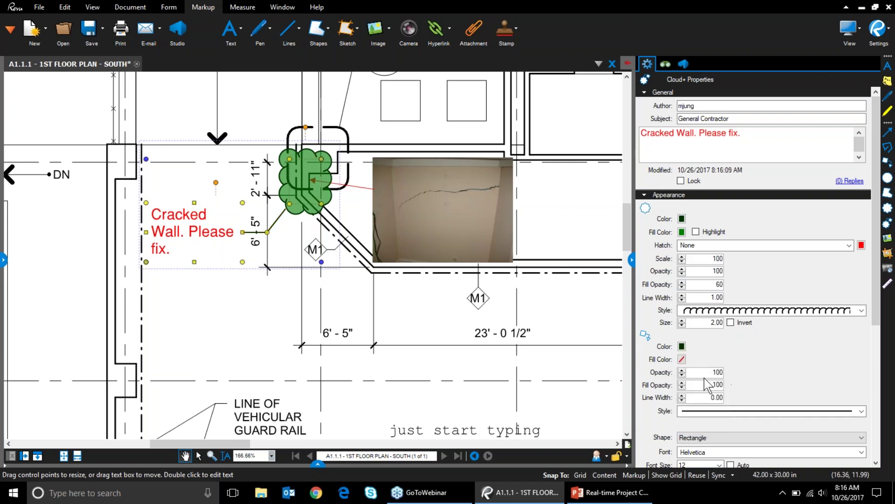
scroll(714, 371, down, 3)
scroll(679, 448, down, 2)
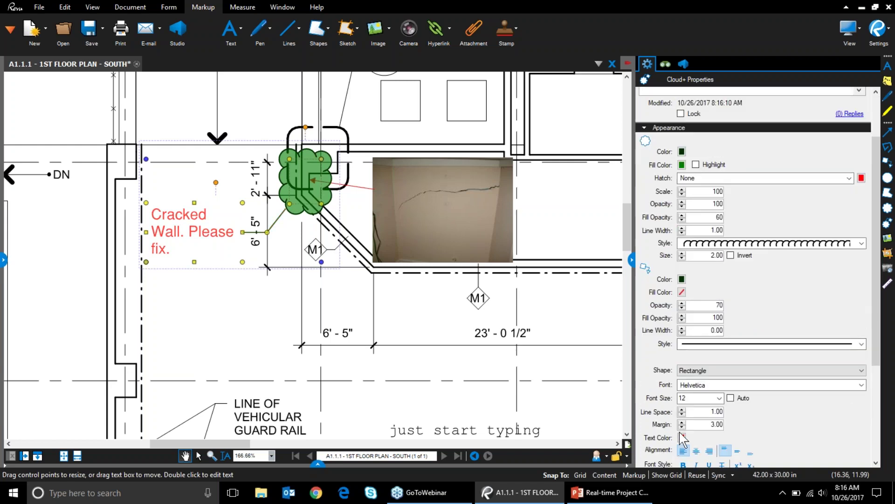
click(682, 438)
click(724, 408)
scroll(780, 422, down, 1)
scroll(780, 418, up, 2)
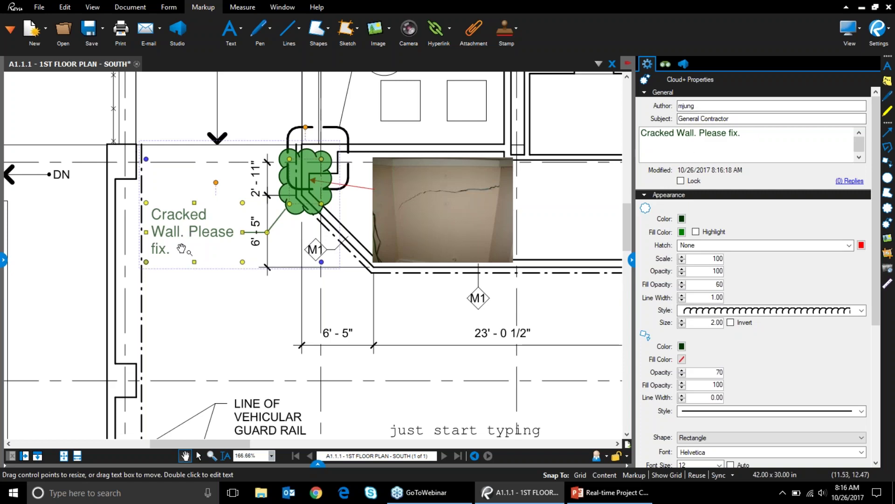
Draw a Cloud+ markup around the M1 tag below the photo with the callout text "change detail number"
click(889, 224)
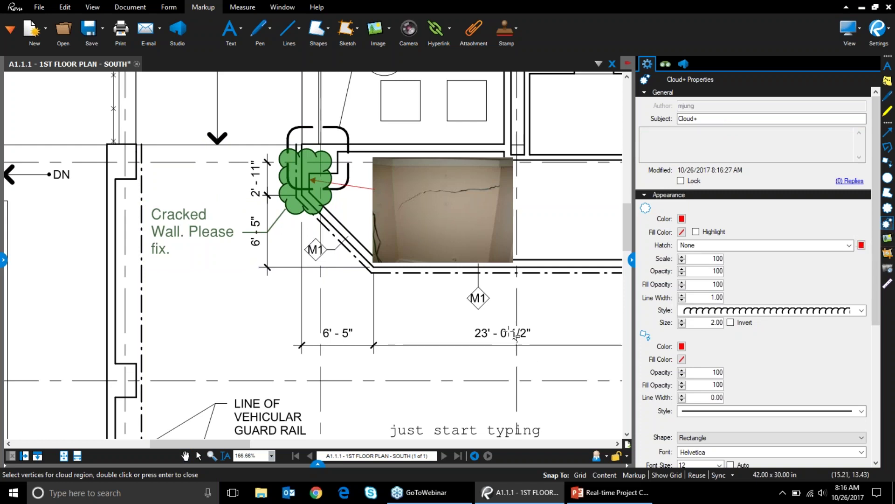
drag(470, 272, 501, 331)
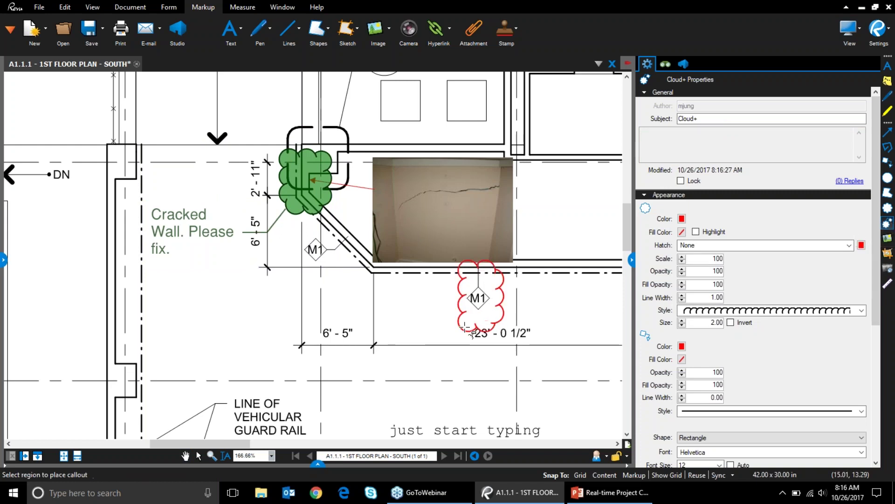
click(435, 315)
text(change)
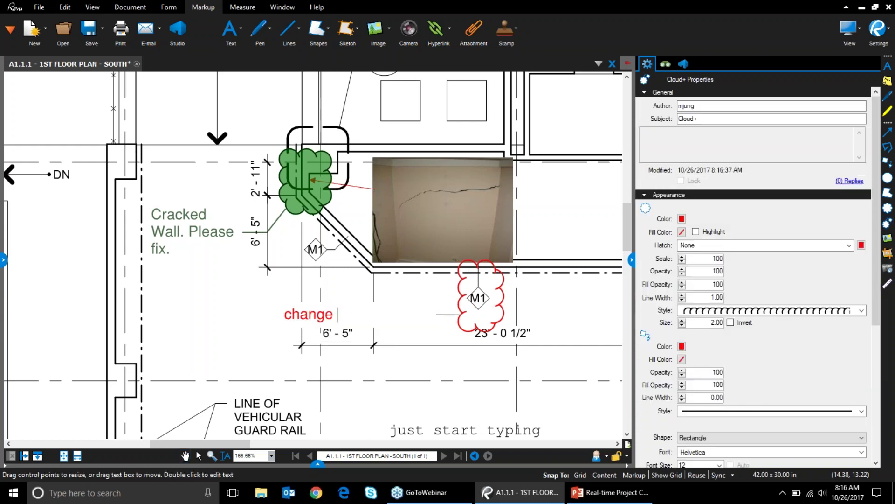
text( detail numb)
key(BackSpace)
text(mbe)
click(452, 357)
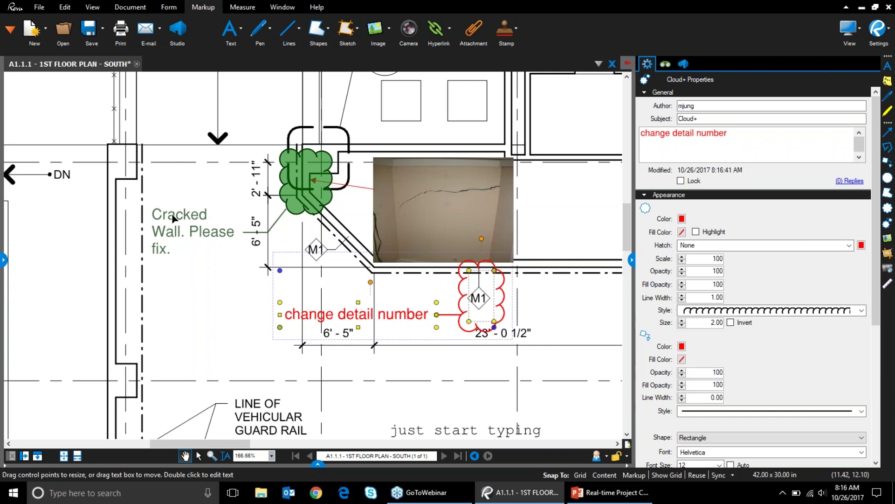
Compare the properties of the two Cloud+ callouts and look at the Set as Default option for the green one
click(172, 230)
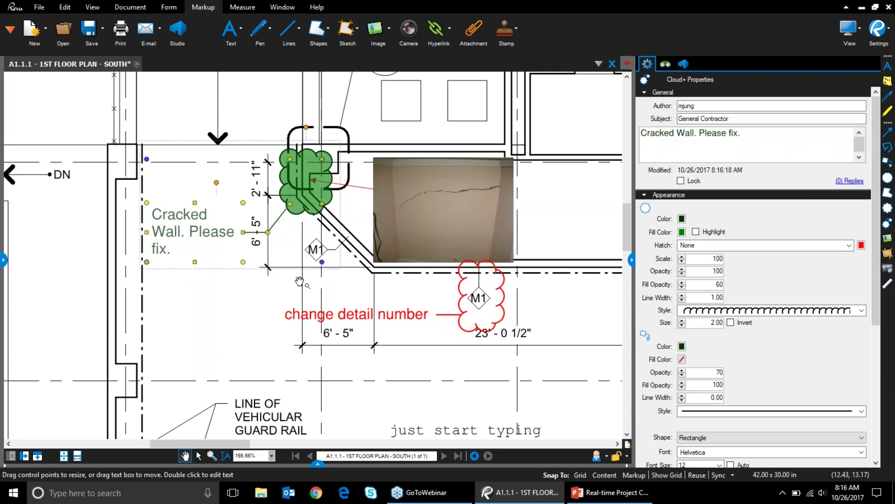
click(337, 316)
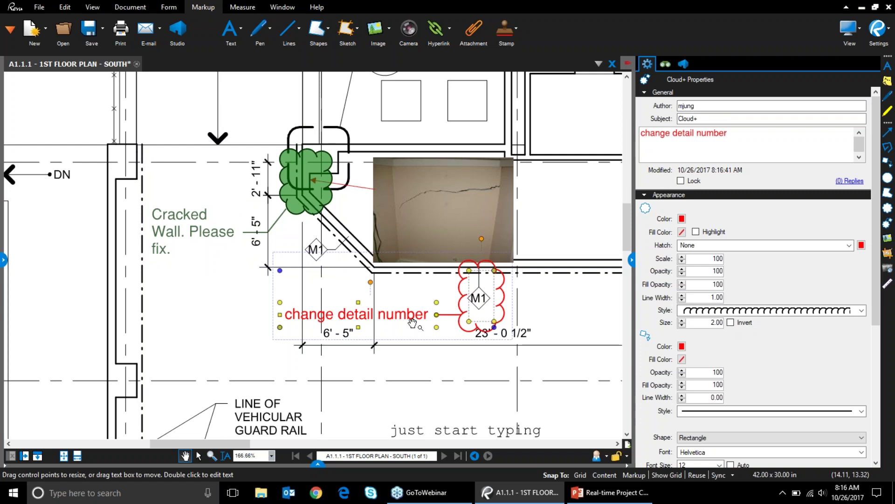
right_click(293, 186)
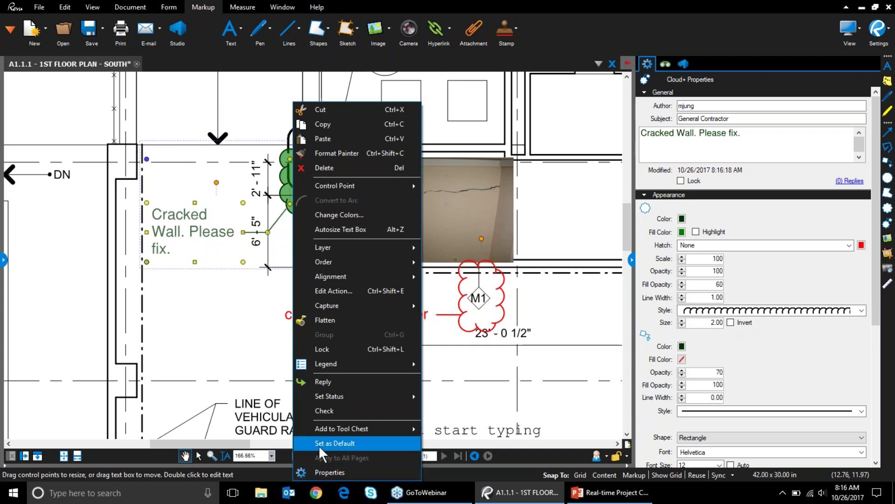
click(163, 306)
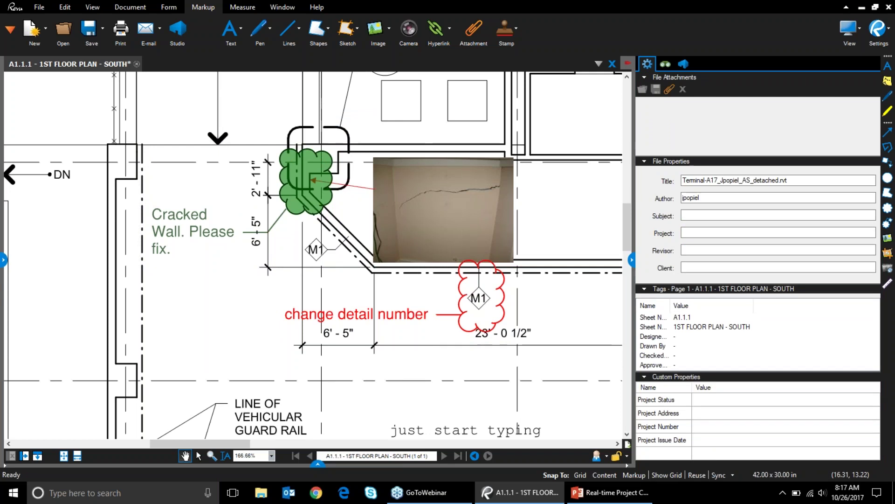
click(632, 259)
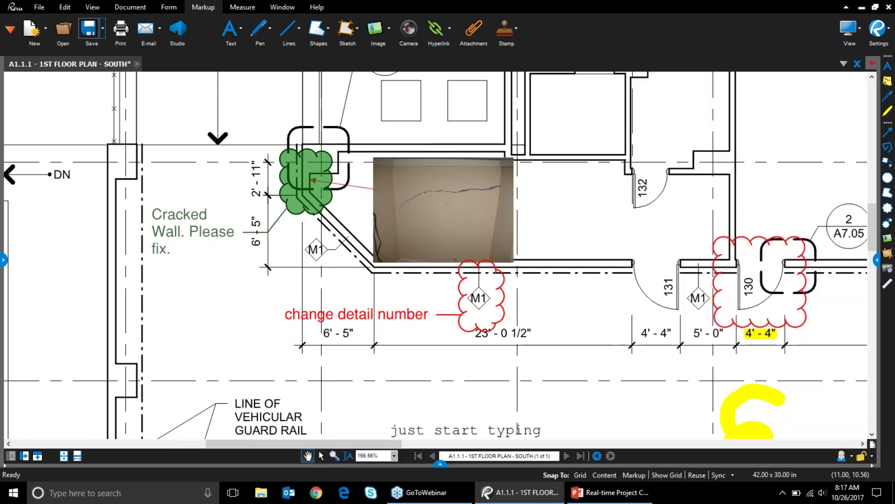
Show the Tool Chest, widen it and expand the full set of Recent Tools
click(10, 29)
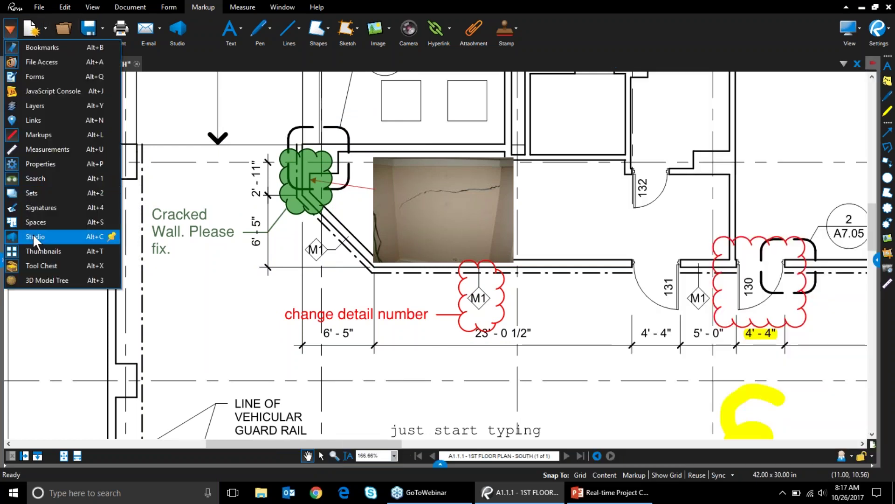
click(30, 262)
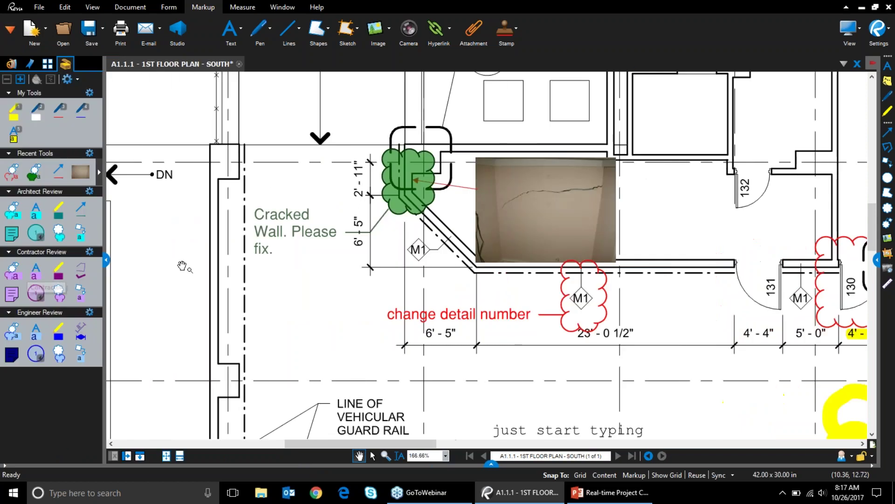
drag(106, 259, 165, 259)
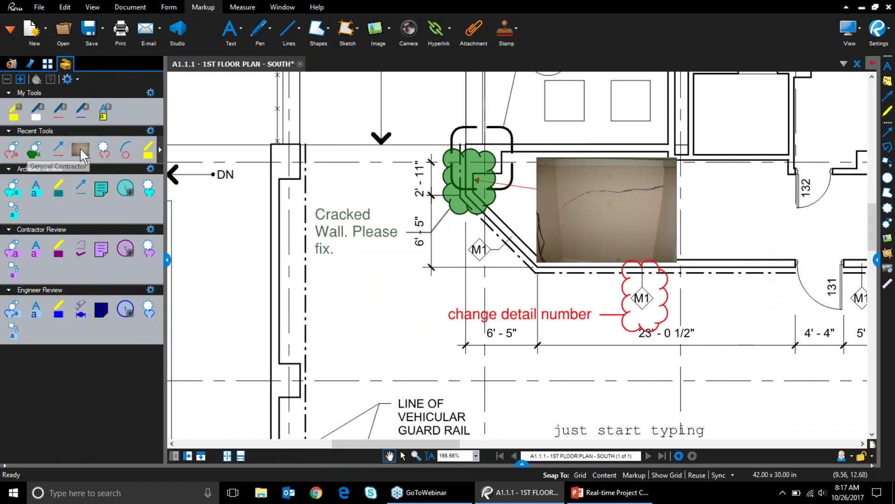
click(160, 153)
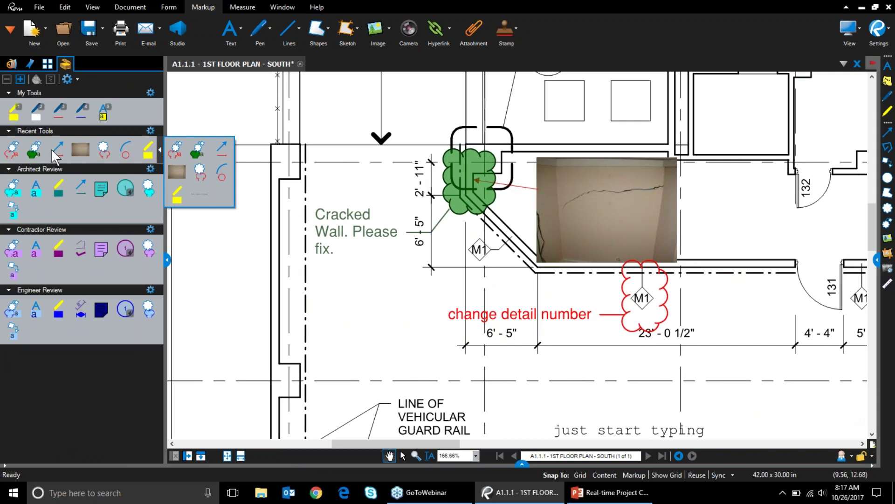
Add the green General Contractor Cloud+ from Recent Tools to the My Tools set
click(33, 154)
drag(33, 159, 122, 119)
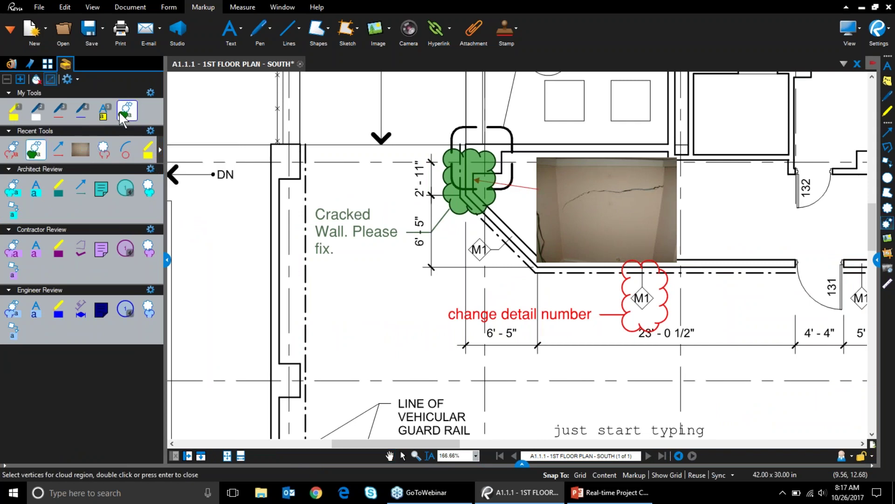
click(122, 117)
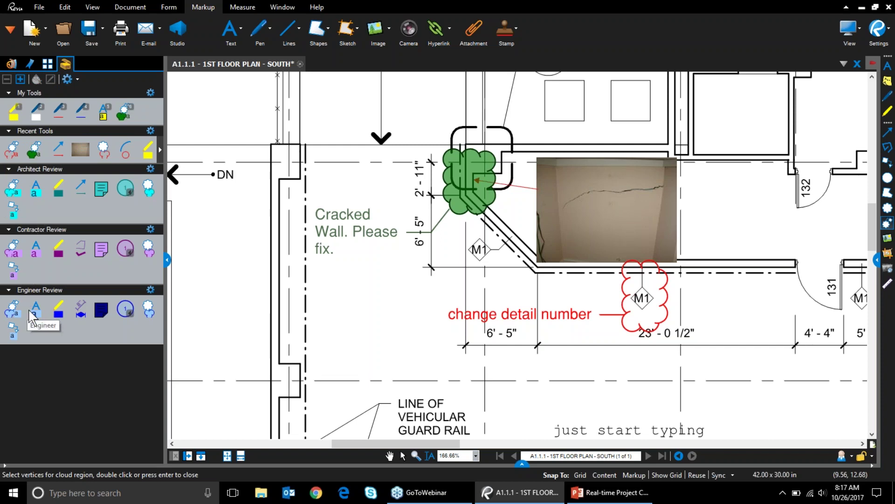
Draw a green General Contractor Cloud+ from My Tools around door 131 with the callout text "Change door swing"
click(124, 112)
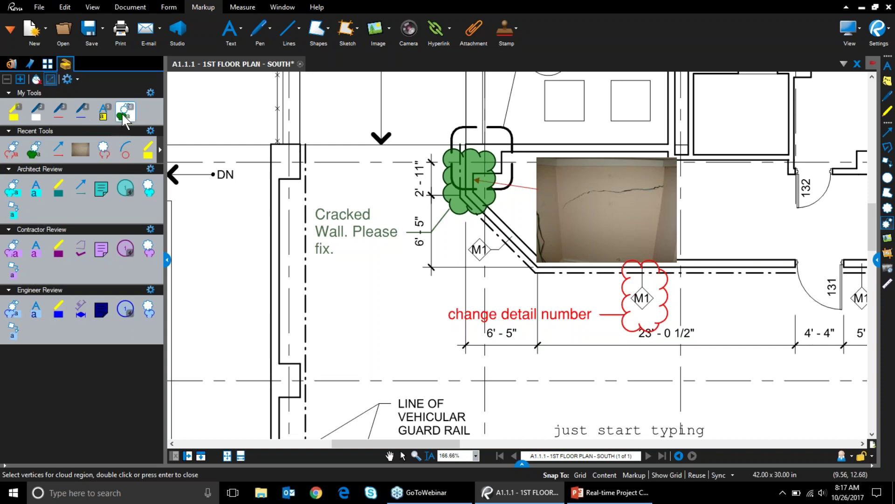
click(778, 248)
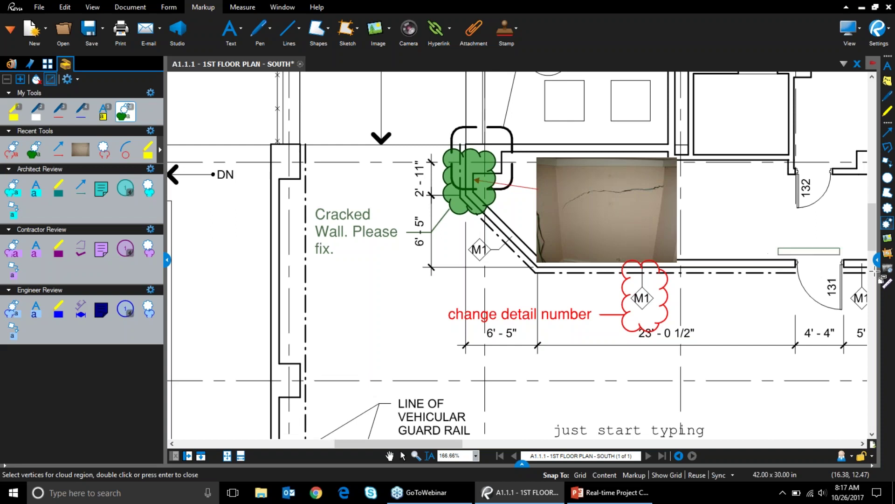
drag(783, 311, 824, 329)
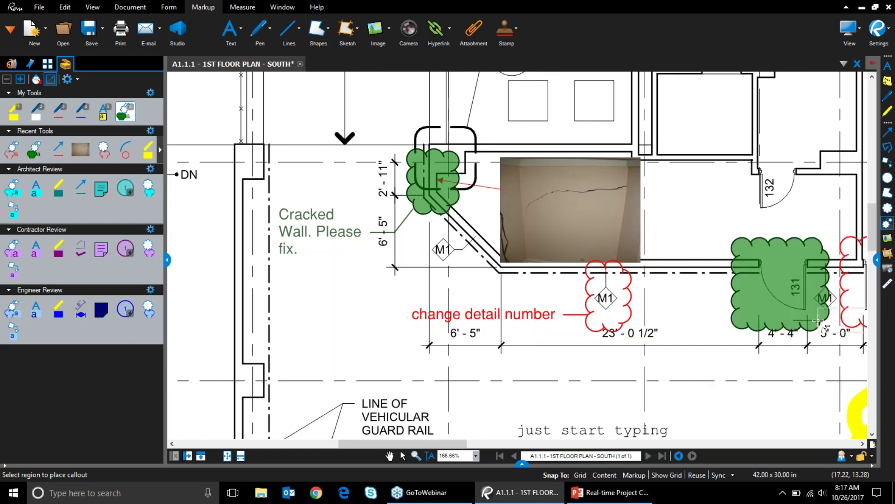
click(682, 362)
text(Ch)
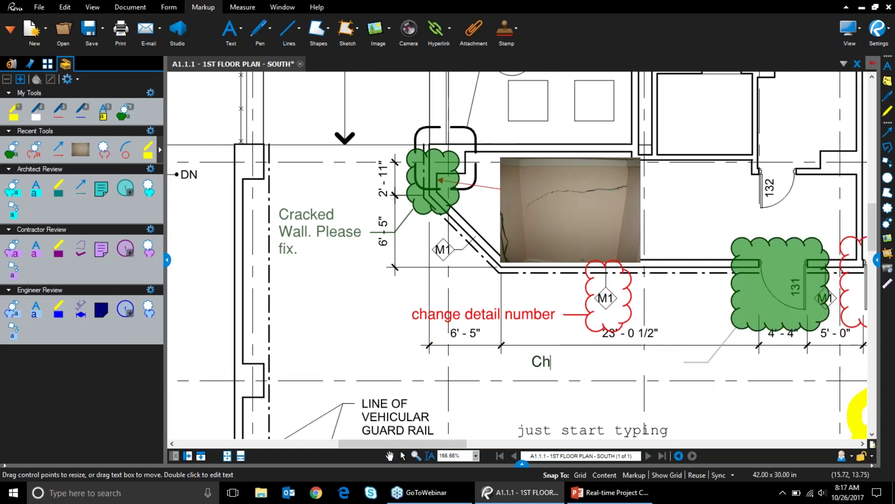
text(ange door swing)
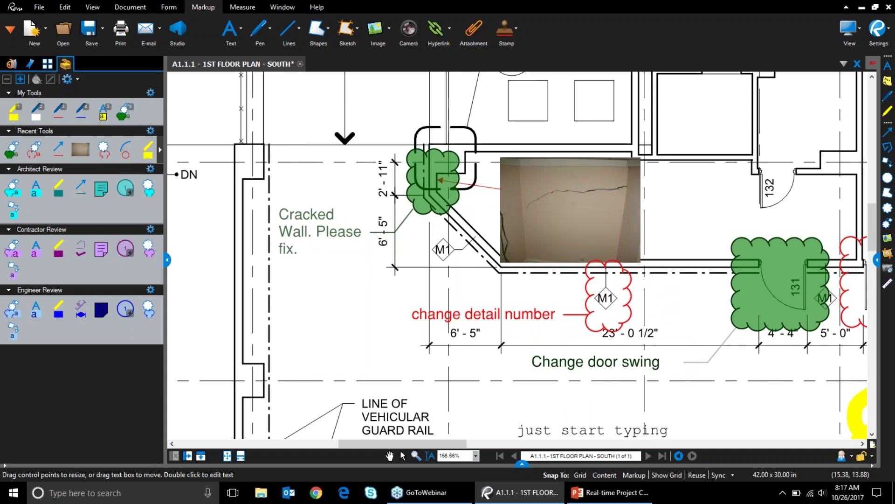
drag(700, 418, 701, 418)
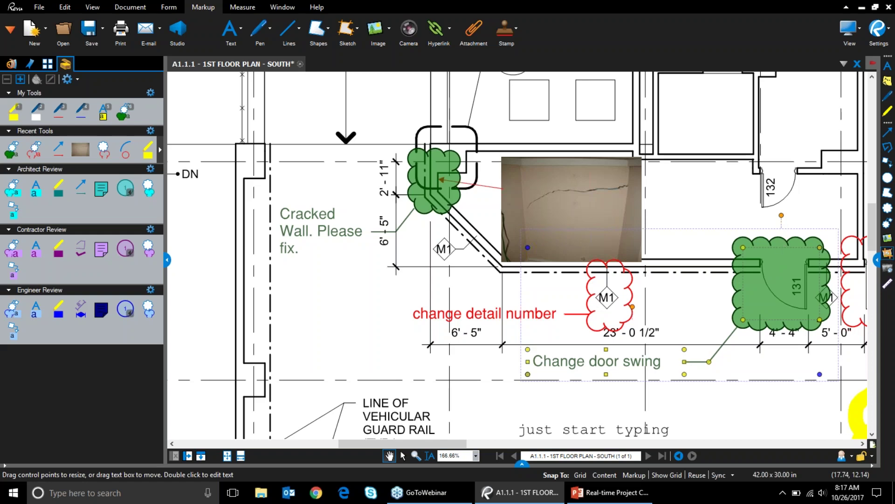
Show the properties of the "Change door swing" Cloud+, widened enough to examine its subject and appearance settings
click(877, 259)
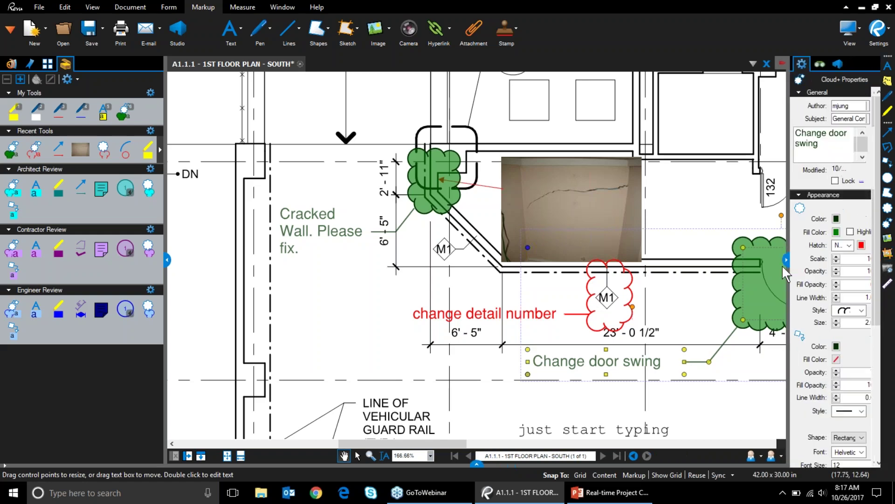
mouse_move(726, 243)
mouse_down()
mouse_move(482, 233)
mouse_move(537, 244)
mouse_up()
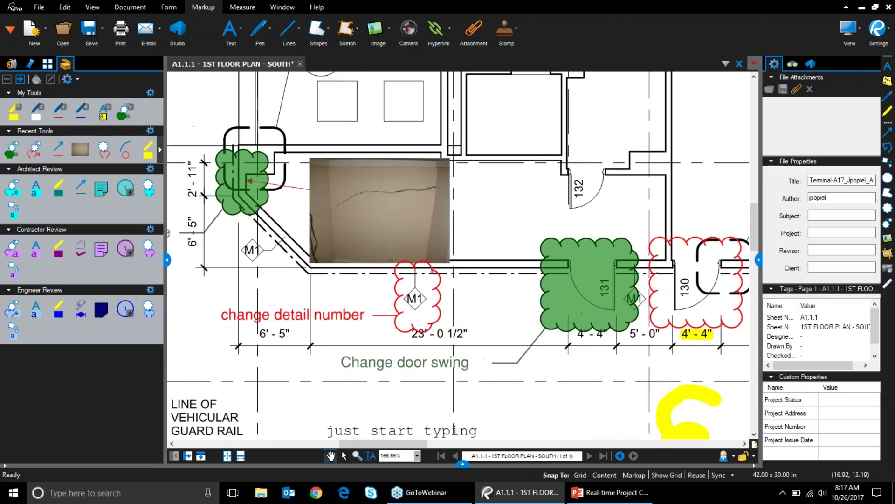
click(621, 303)
drag(761, 259, 680, 261)
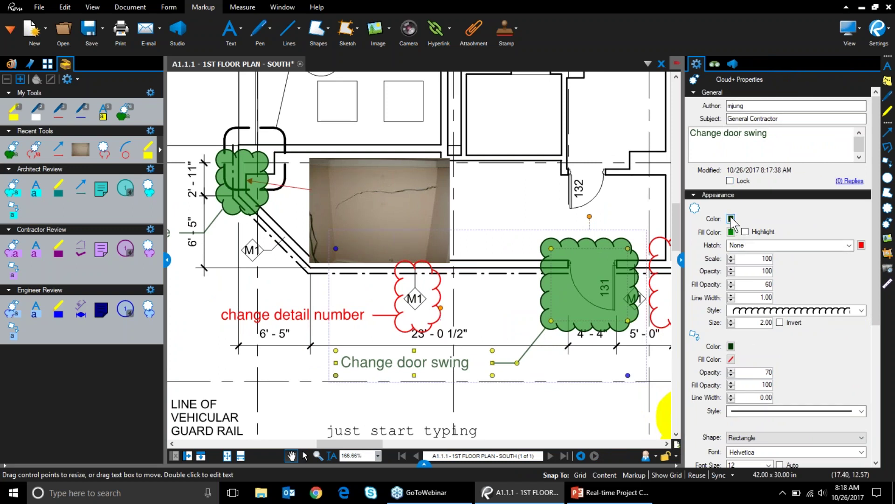
scroll(745, 334, down, 2)
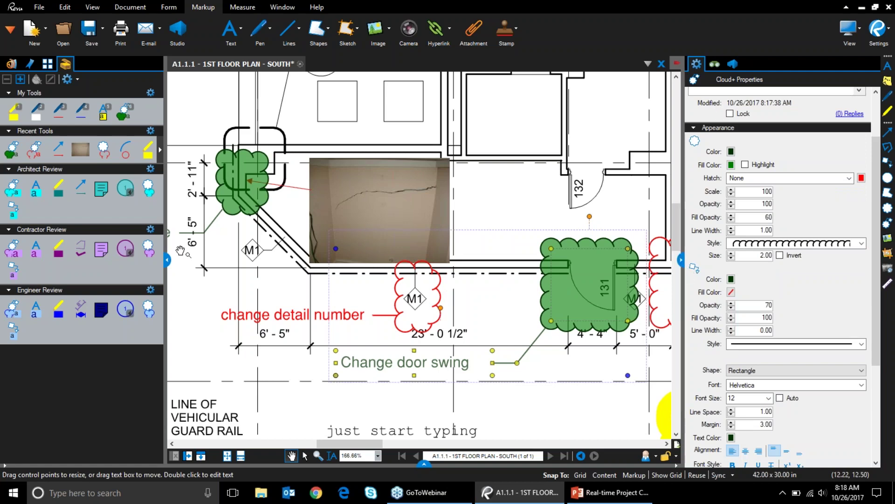
Switch the green Cloud+ in My Tools to drawing mode and place an exact copy over the M1 tag below the original "Cracked Wall" cloud
drag(221, 318, 363, 319)
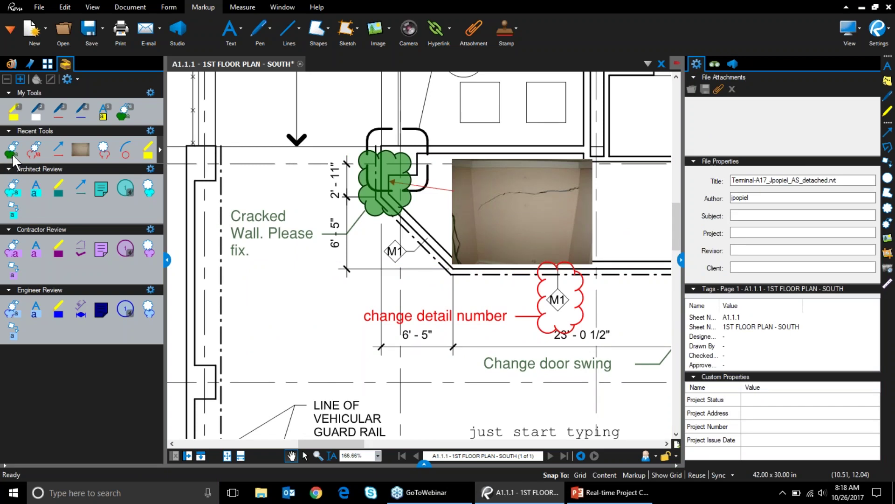
click(123, 111)
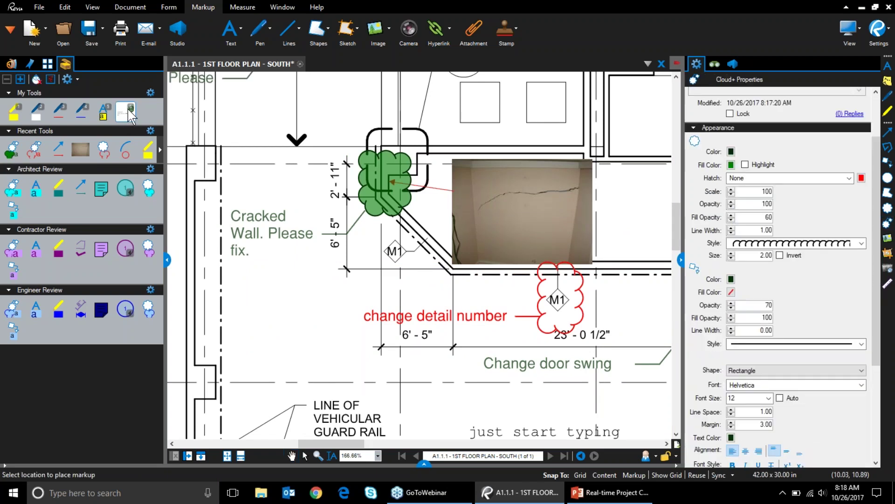
click(233, 336)
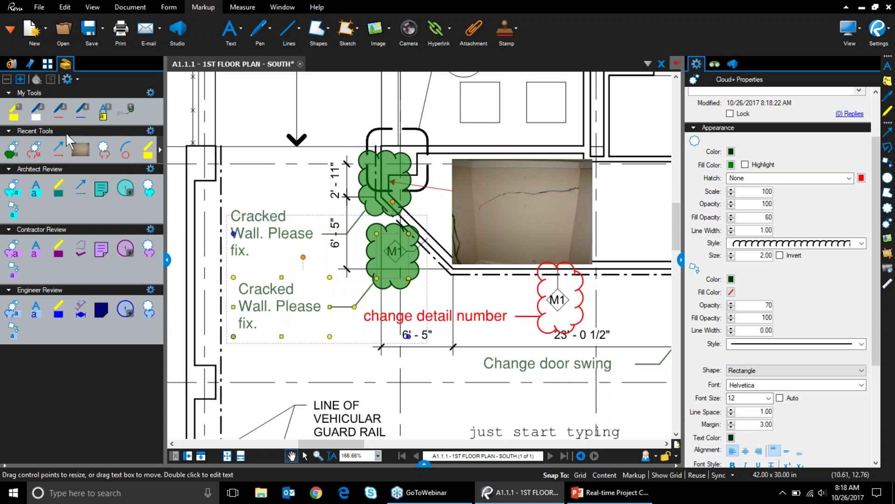
Return the My Tools Cloud+ to properties mode and cloud the 6'-5" dimension with the callout text "new markup, same properties"
click(12, 153)
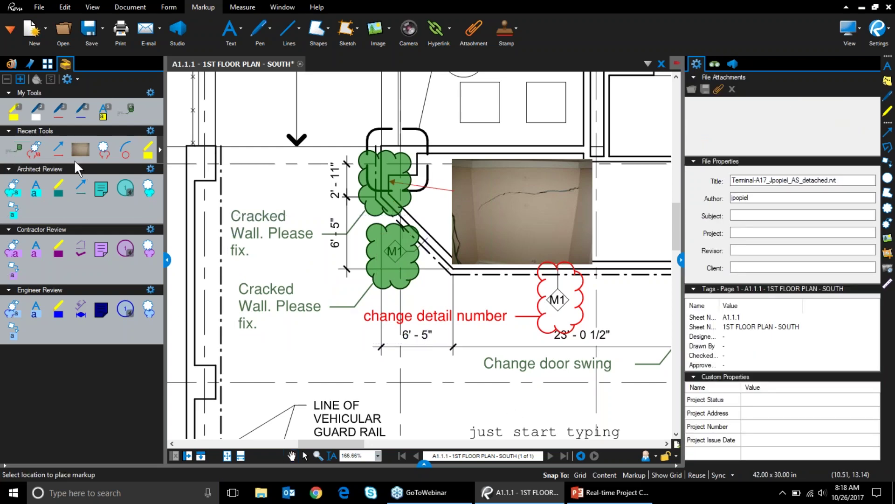
click(125, 112)
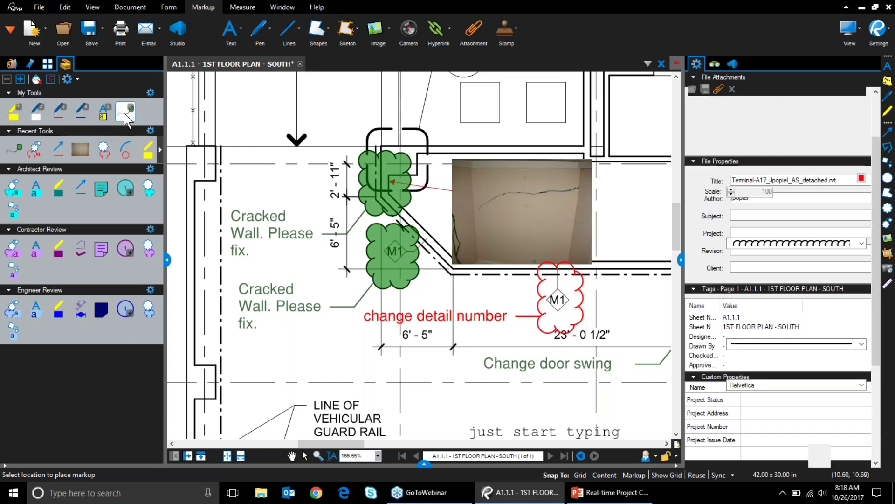
drag(376, 325, 467, 369)
click(280, 354)
text(new markup, )
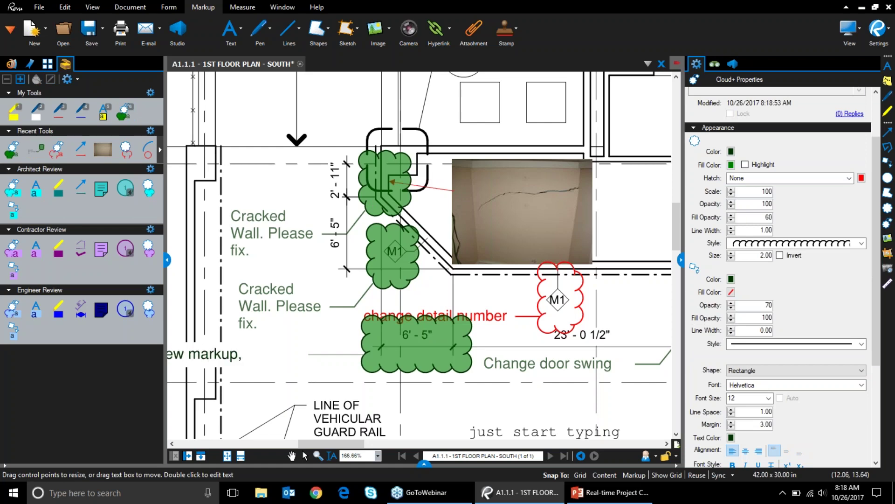
text(same roperties)
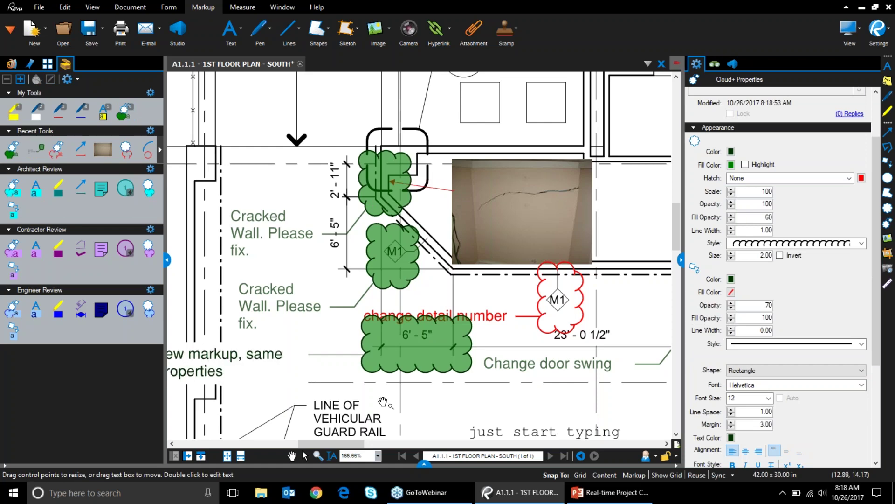
key(Escape)
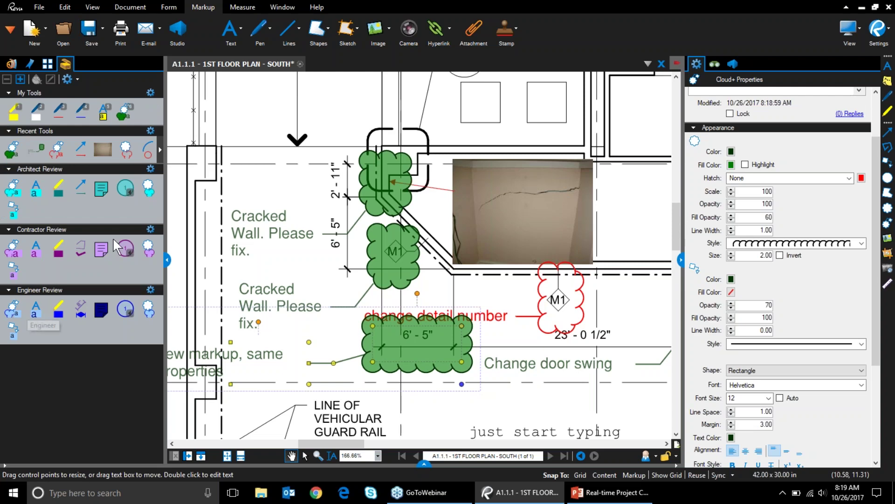
Create a new tool set titled General Contractor with Show In All Profiles turned off, saving its file as General Contractor
click(64, 79)
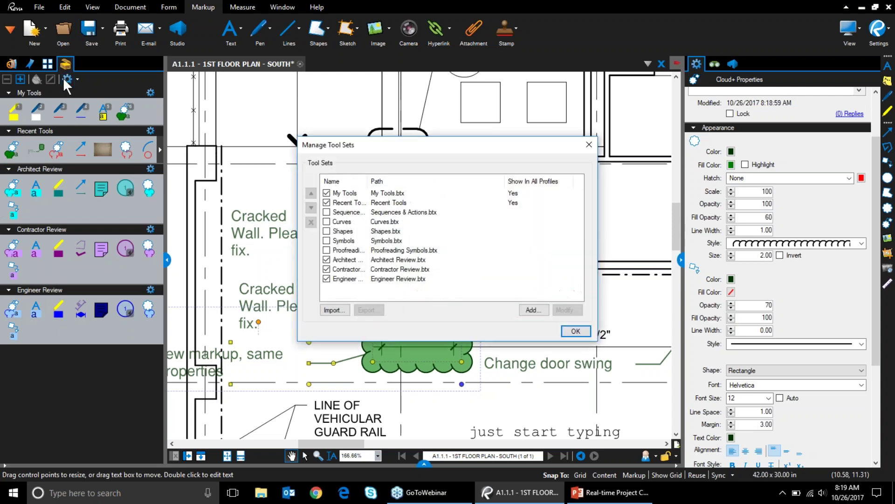
click(532, 310)
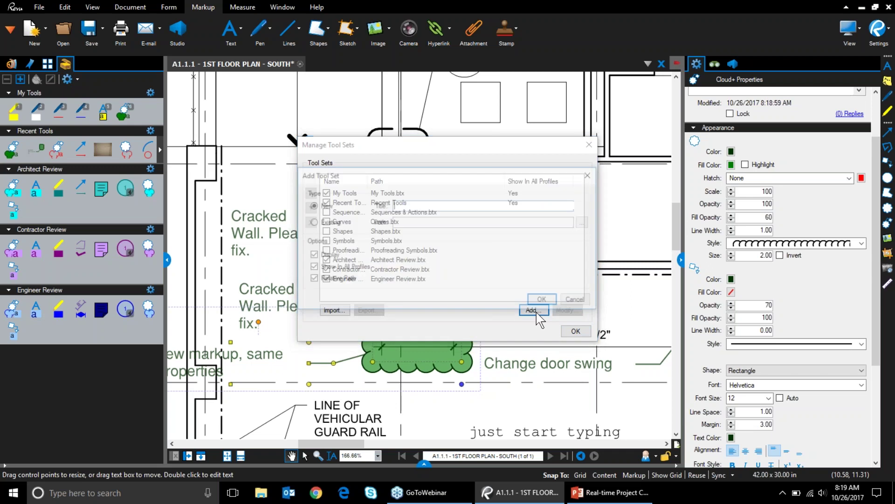
text(General Contr)
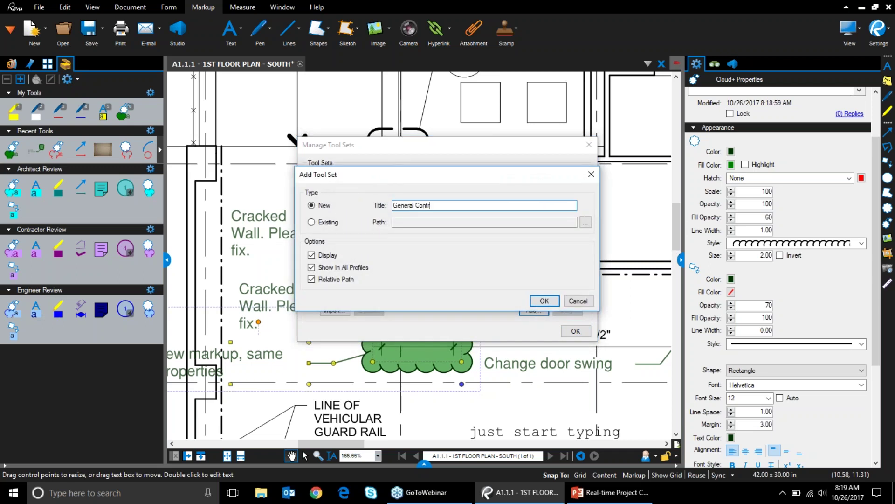
text(actor)
click(311, 267)
click(543, 301)
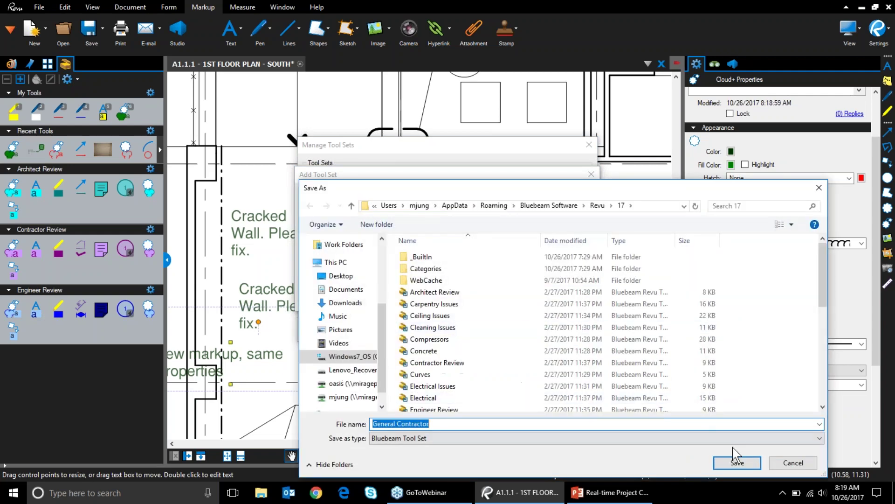
click(735, 457)
click(575, 331)
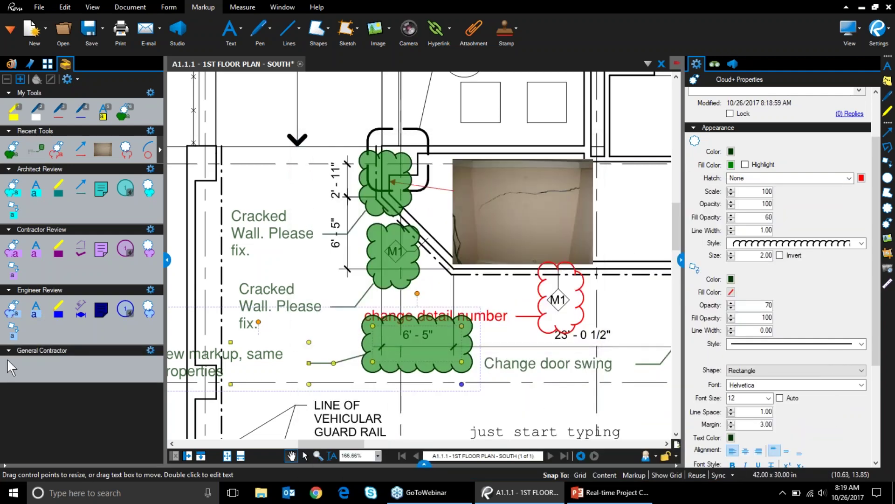
Add the green Cloud+ from My Tools to the General Contractor tool set and save the set
drag(122, 110, 14, 371)
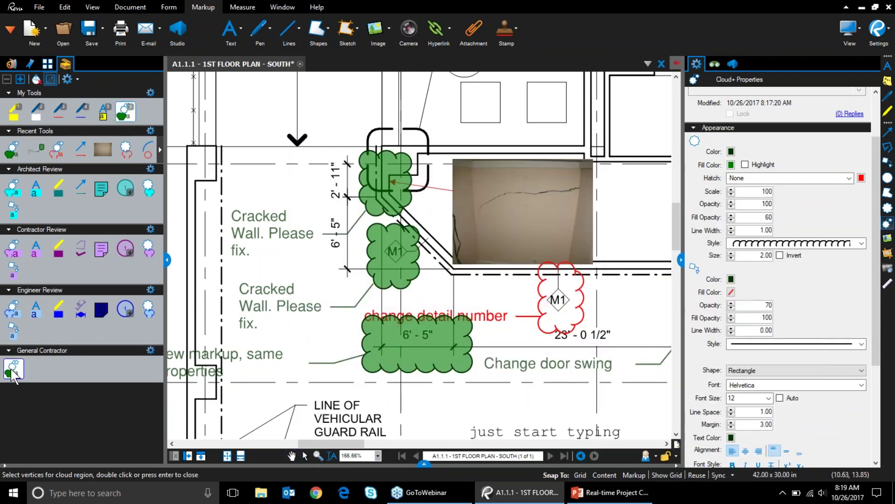
click(150, 350)
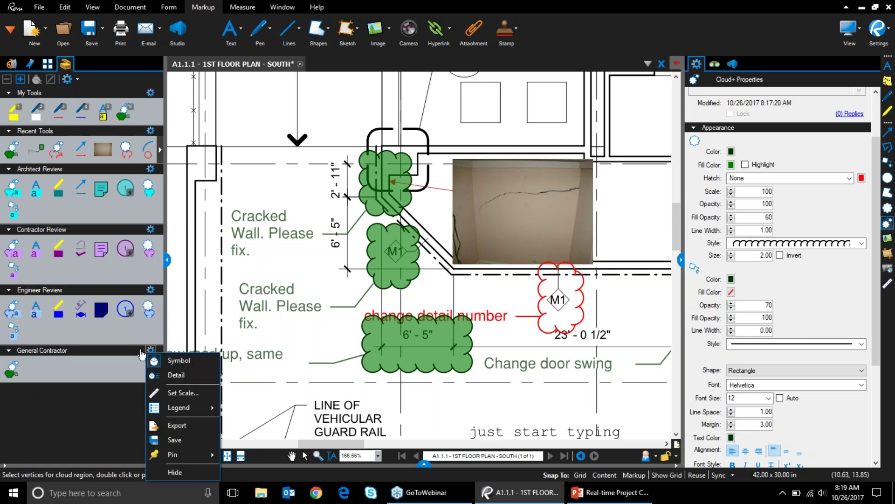
click(173, 440)
click(150, 350)
click(181, 427)
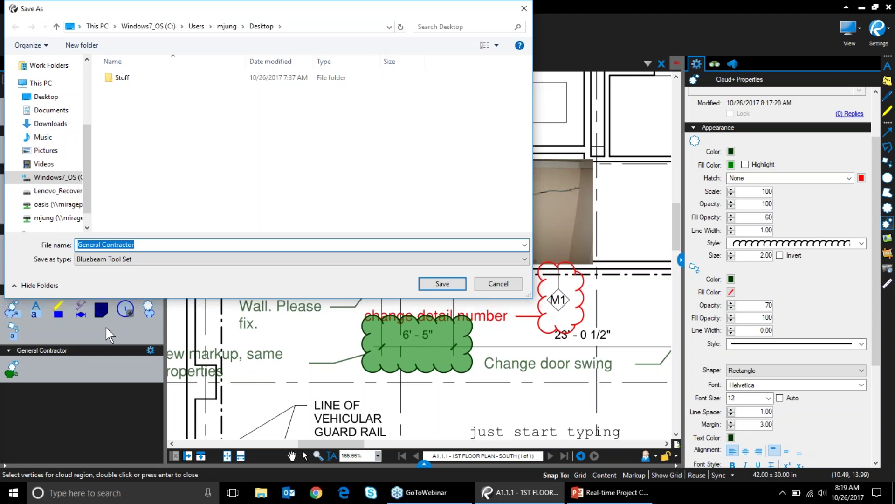
click(498, 284)
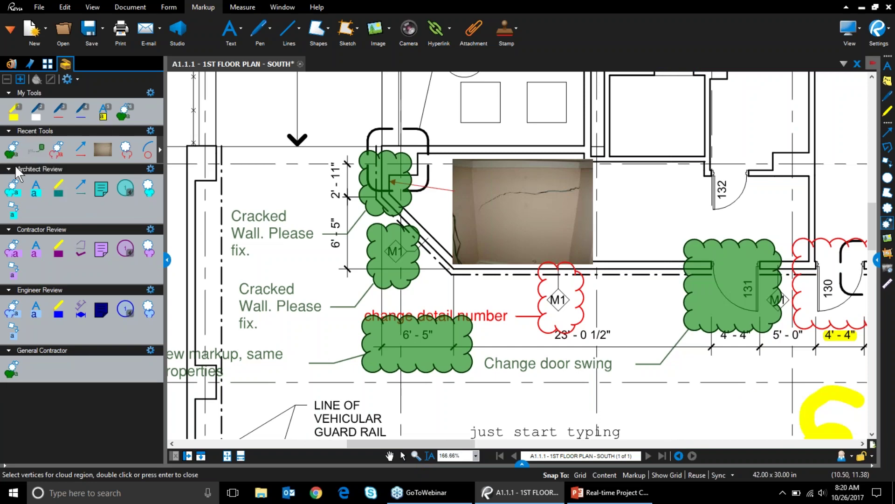
Hide the Tool Chest and exit the active Cloud+ tool, leaving the plan's markups in full view
click(167, 261)
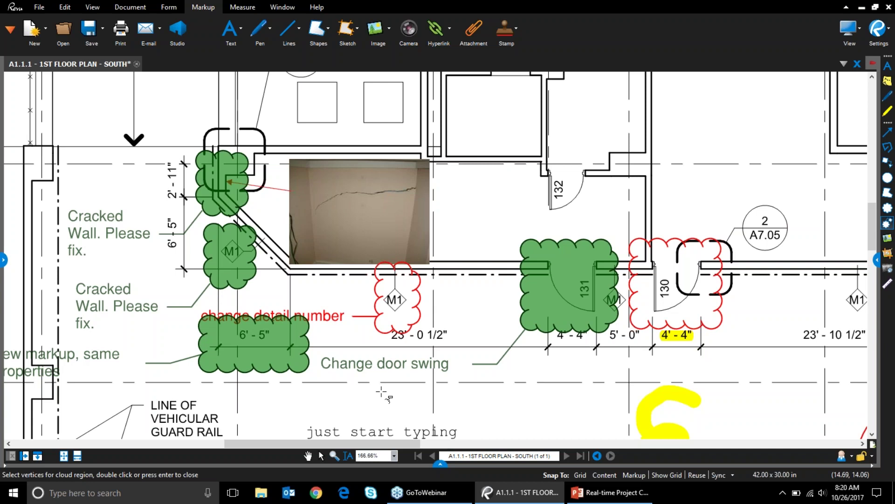
key(Escape)
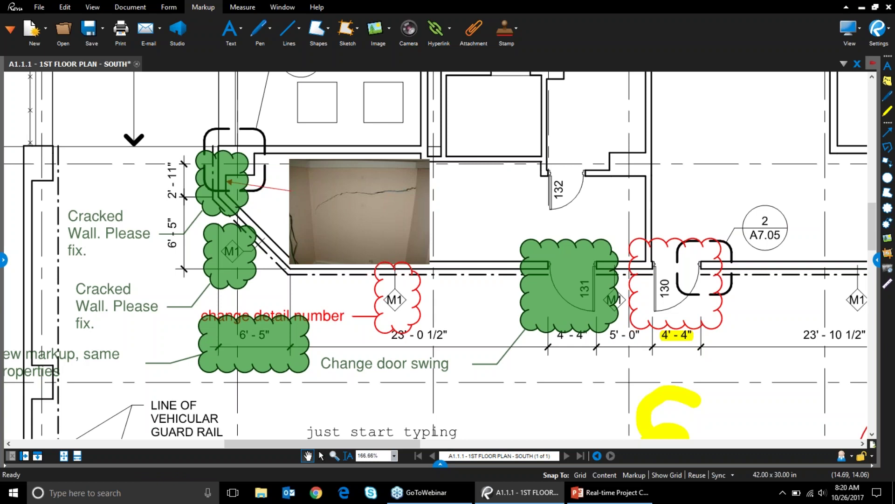
drag(373, 395, 428, 377)
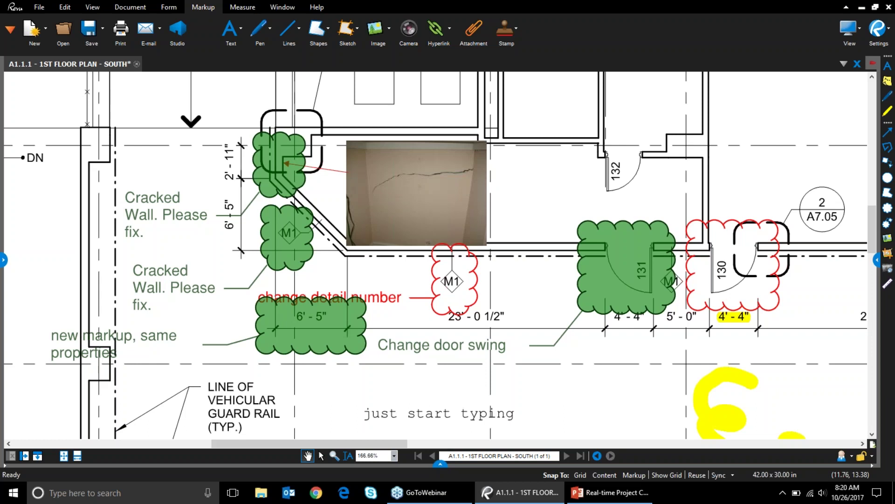
Show the Markups list, look through its grouped entries, and widen the Date and Status columns
click(440, 463)
drag(459, 307, 453, 297)
scroll(304, 418, up, 3)
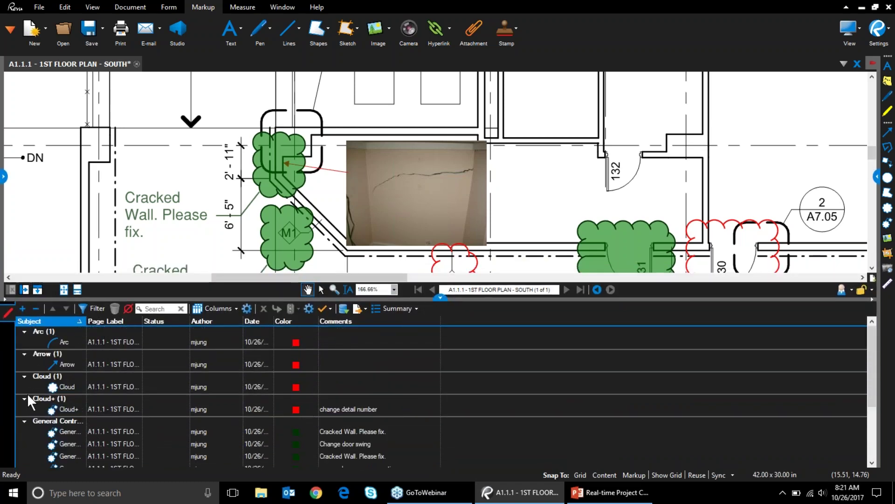
scroll(80, 401, down, 3)
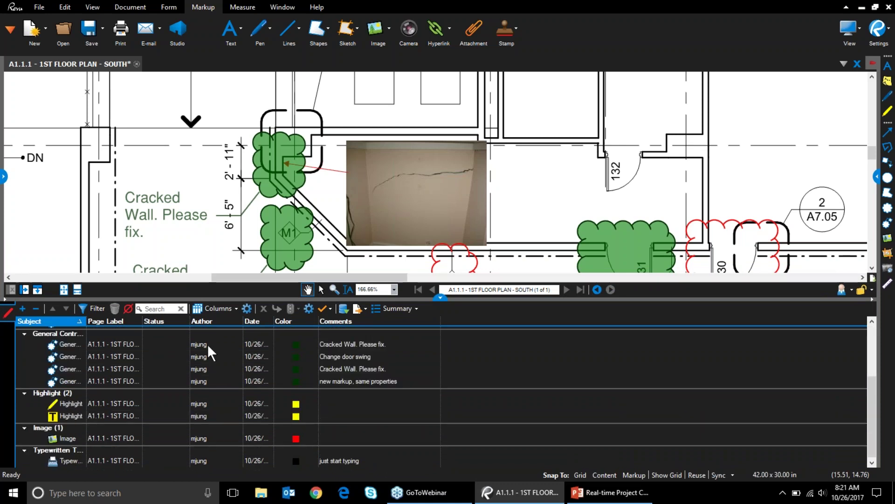
drag(274, 323, 336, 327)
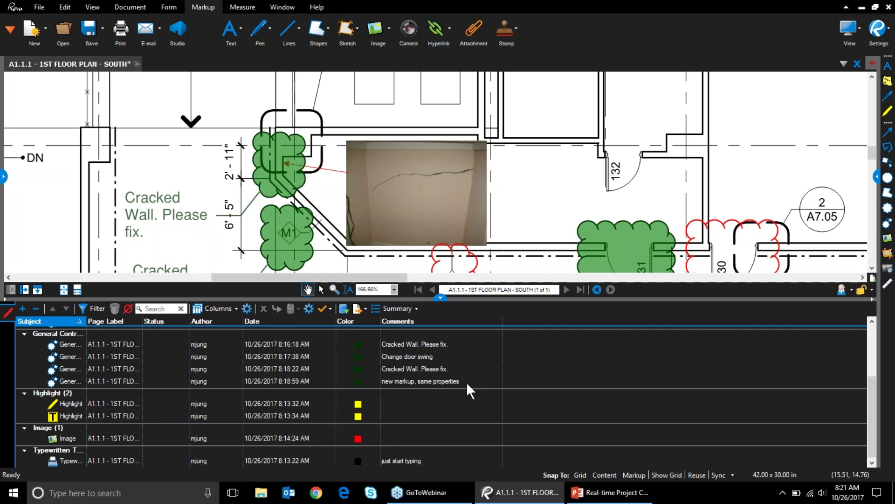
drag(190, 322, 295, 338)
Set the status of the first General Contractor markup, "Cracked Wall. Please fix.", to Accepted and also to Completed
click(166, 348)
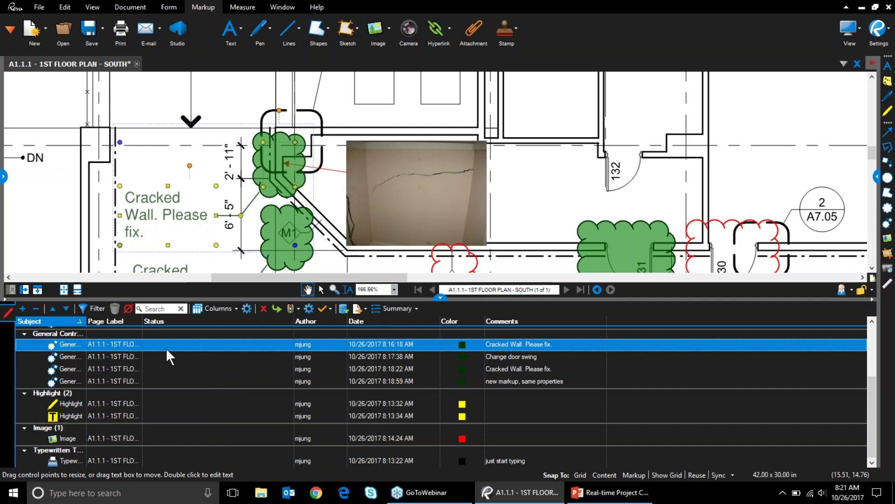
click(166, 346)
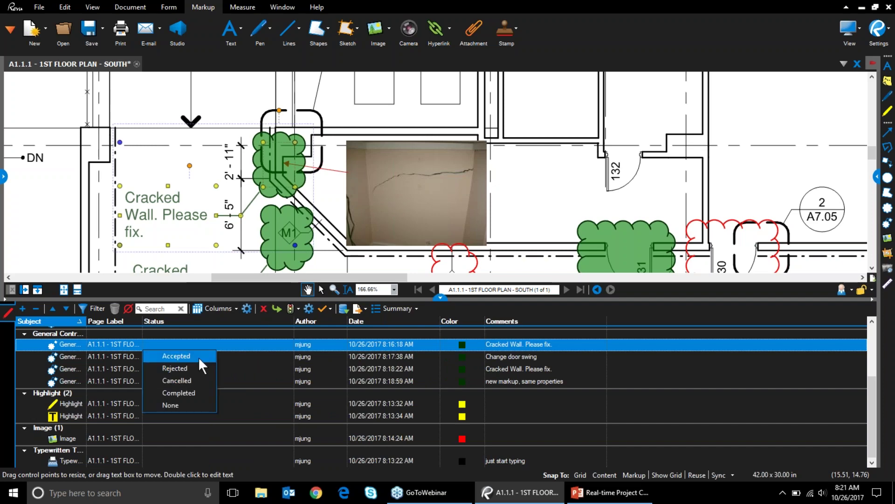
click(198, 357)
click(197, 346)
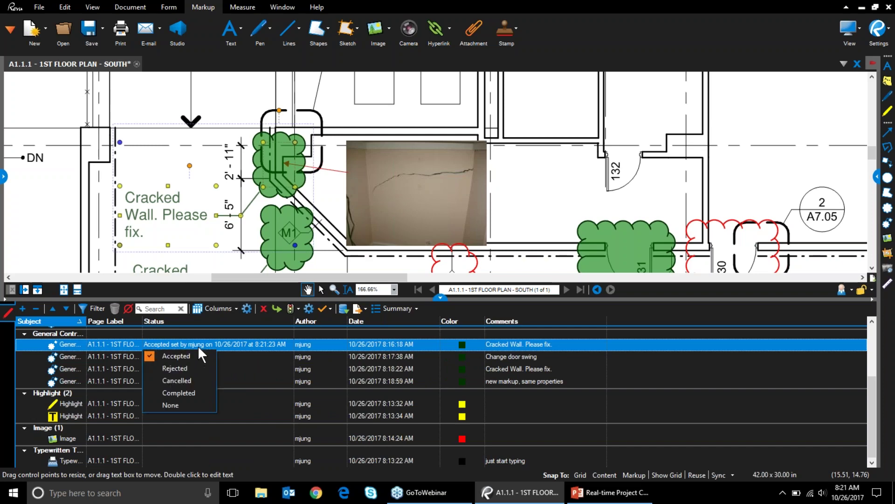
click(186, 395)
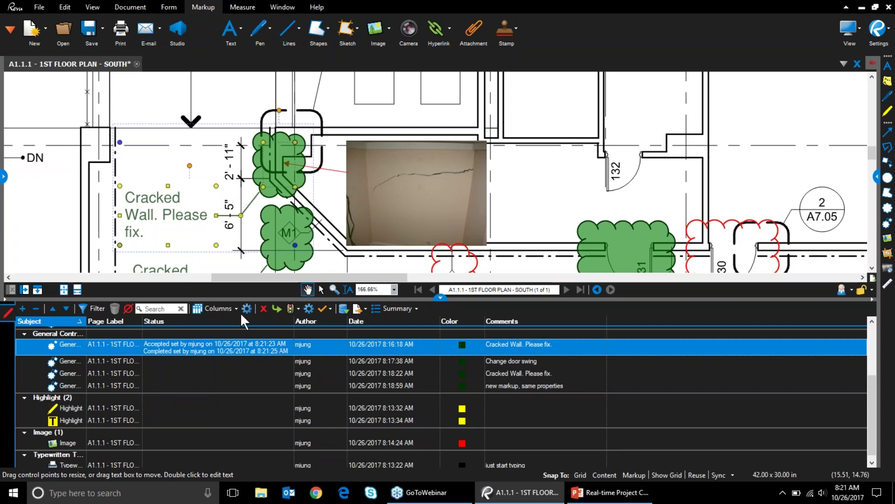
Hide the Color column and show the Checkmark column in the Markups list
click(218, 309)
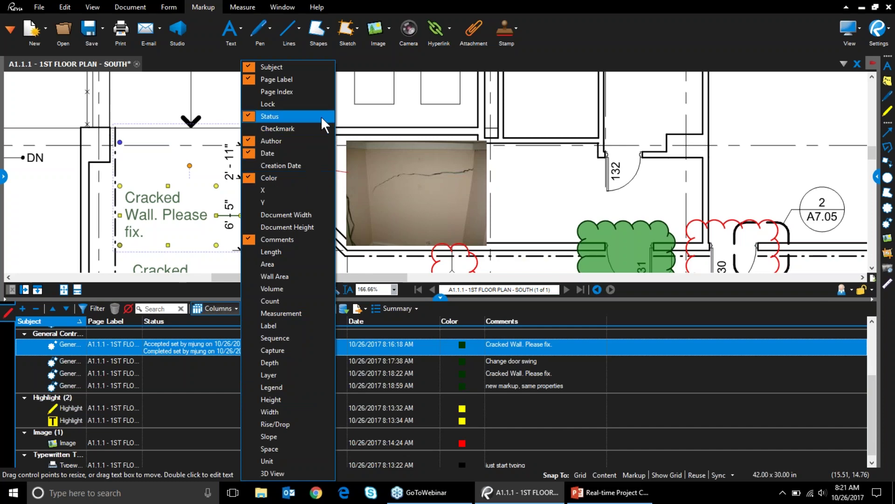
click(290, 178)
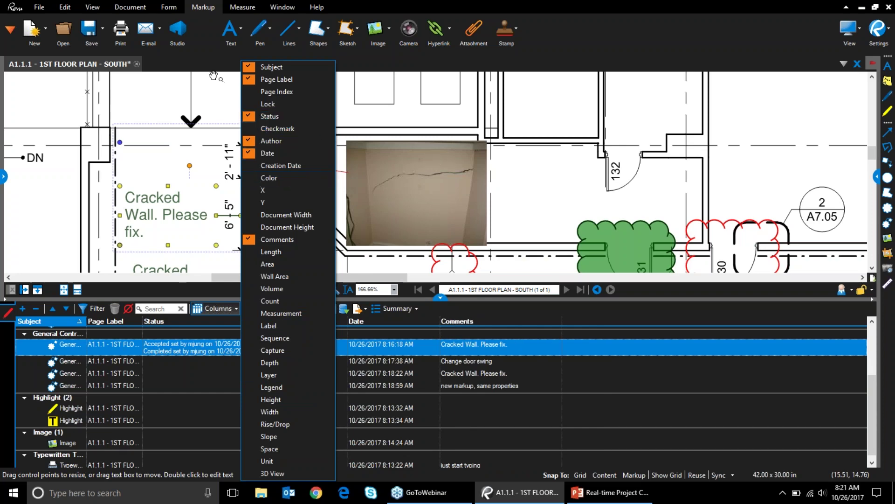
click(304, 130)
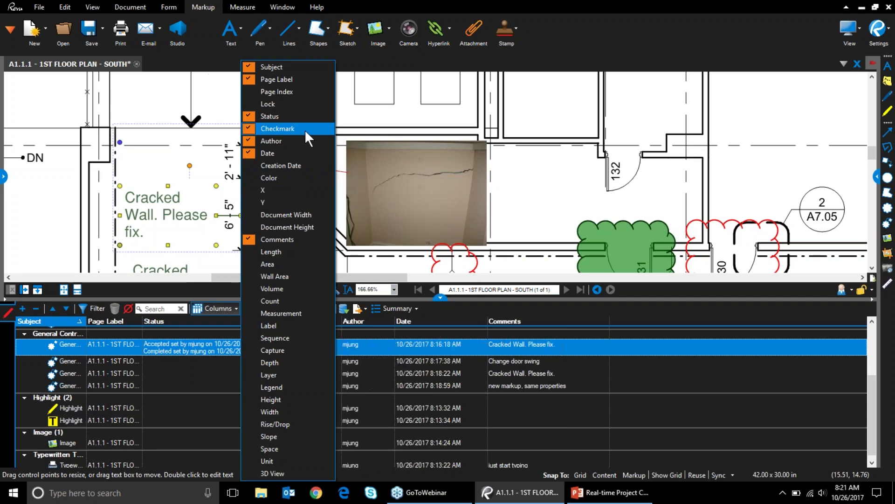
click(659, 363)
Check off the first Cracked Wall markup and the Change door swing markup, and clear both checkmarks again
click(317, 344)
click(317, 361)
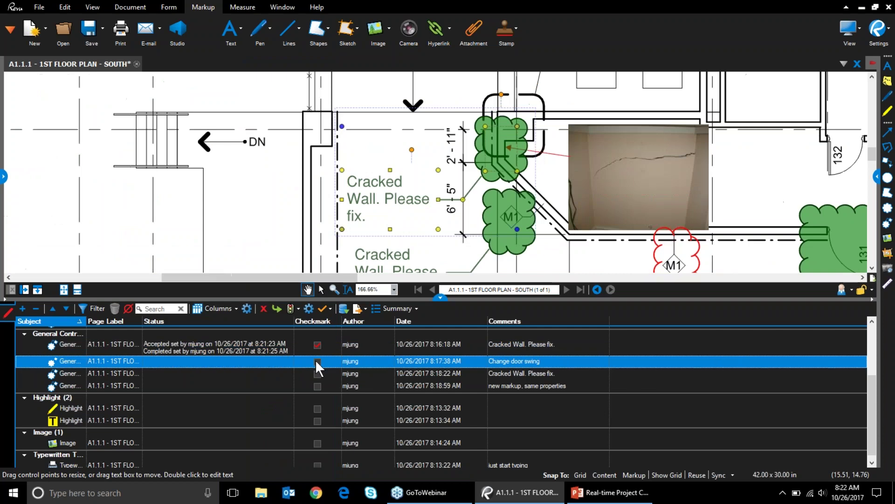
click(316, 361)
click(316, 344)
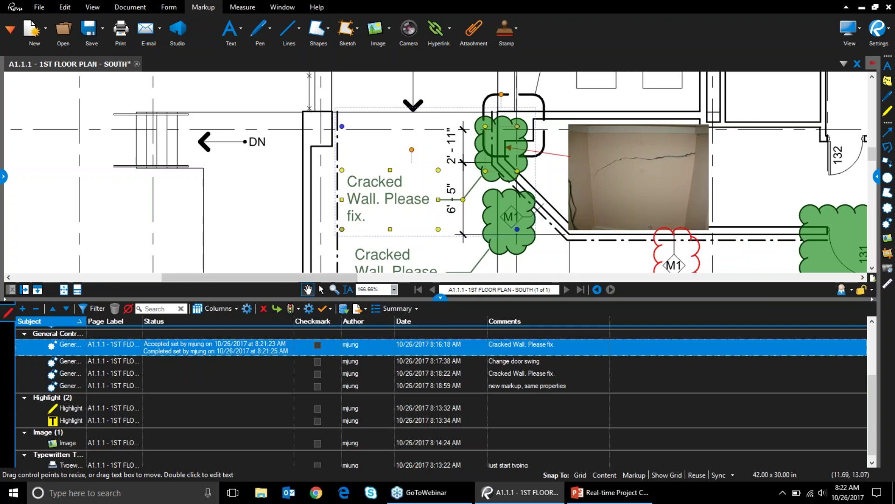
Start adding a custom column to the Markups list through the column management settings
click(247, 309)
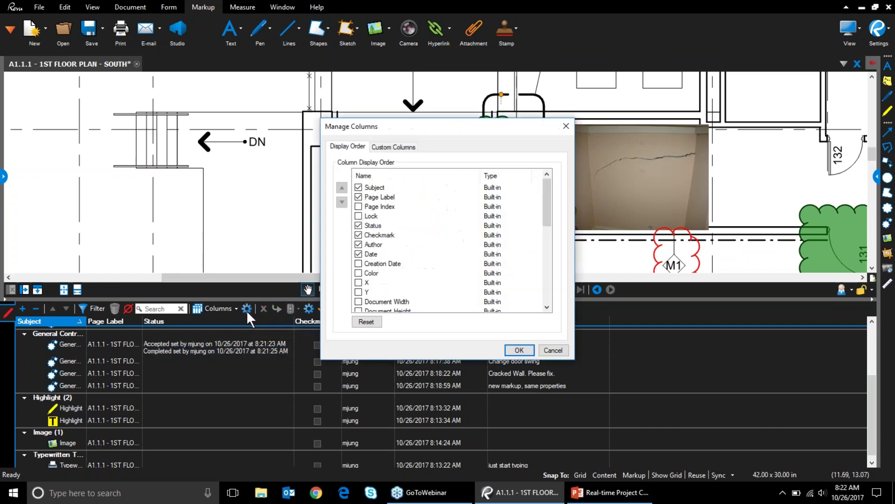
click(397, 147)
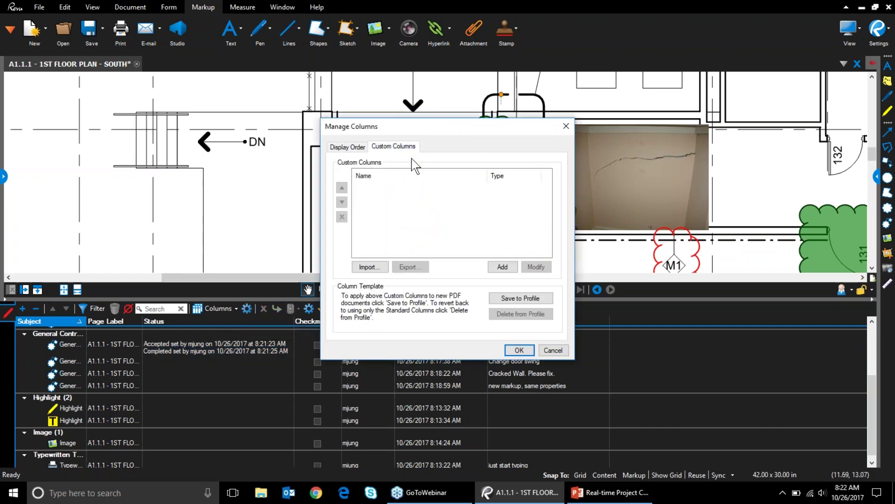
click(503, 267)
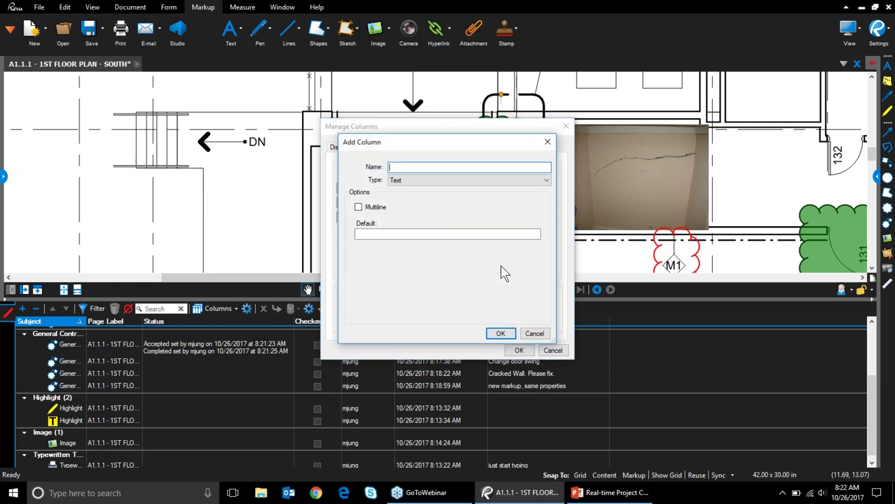
Look through the available column types, trying Choice and Formula, and return the type to Text
click(400, 181)
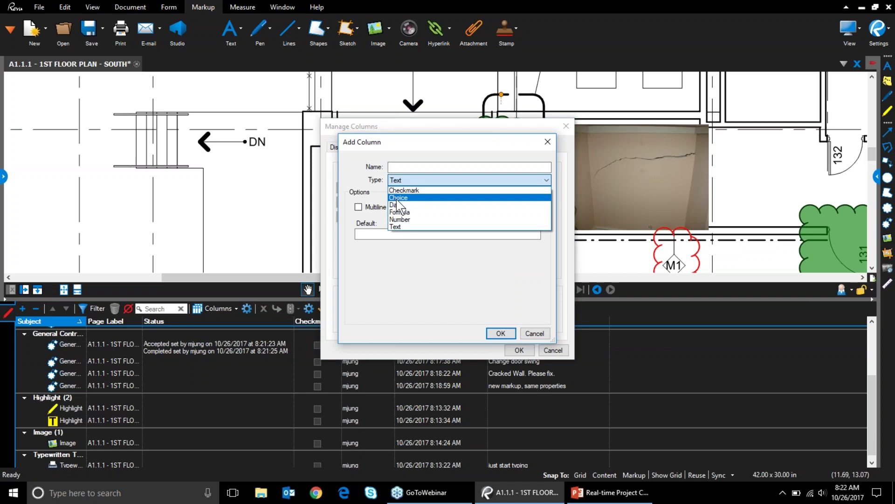
click(403, 189)
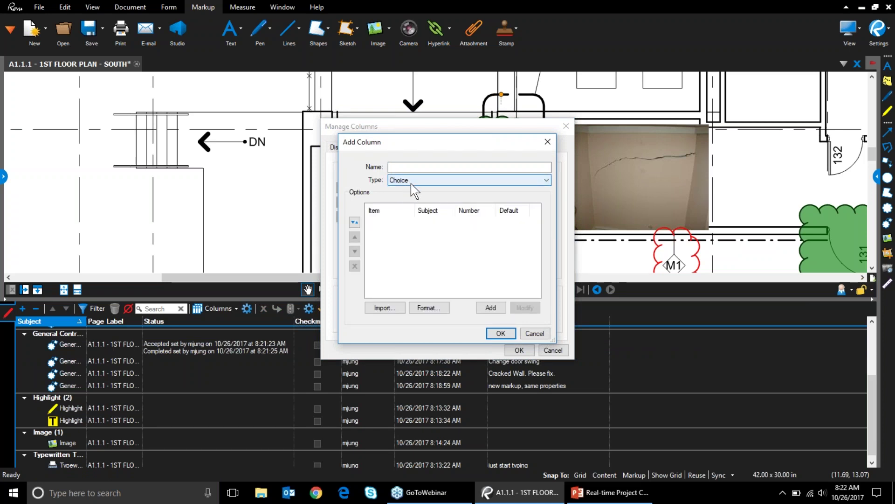
click(410, 184)
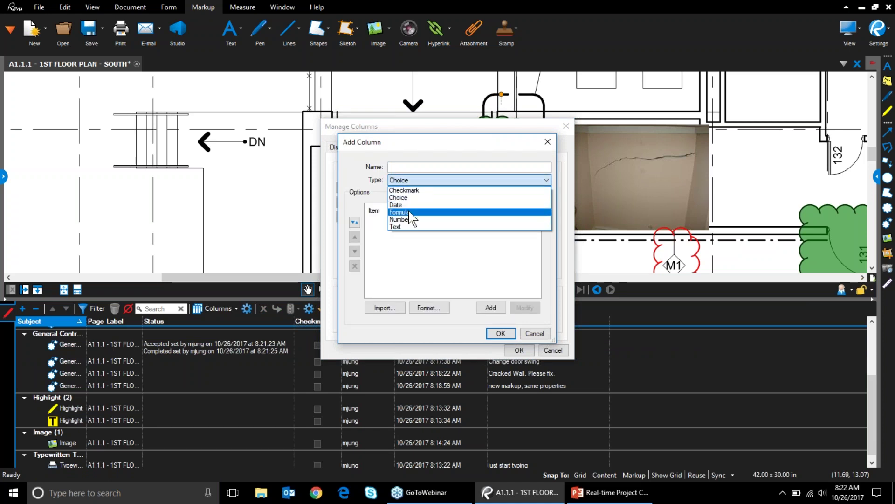
click(409, 212)
click(412, 184)
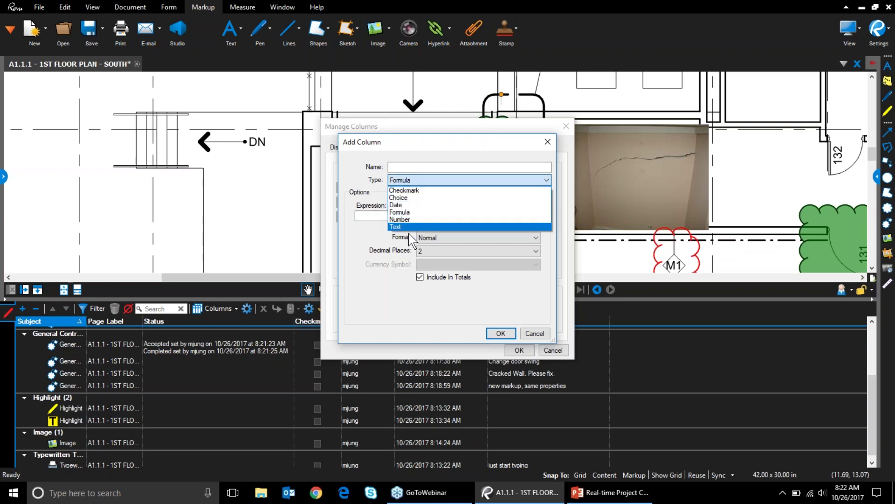
click(412, 227)
Name the new Text column Responsibility and add it to the Markups list
click(397, 167)
text(Responsibility)
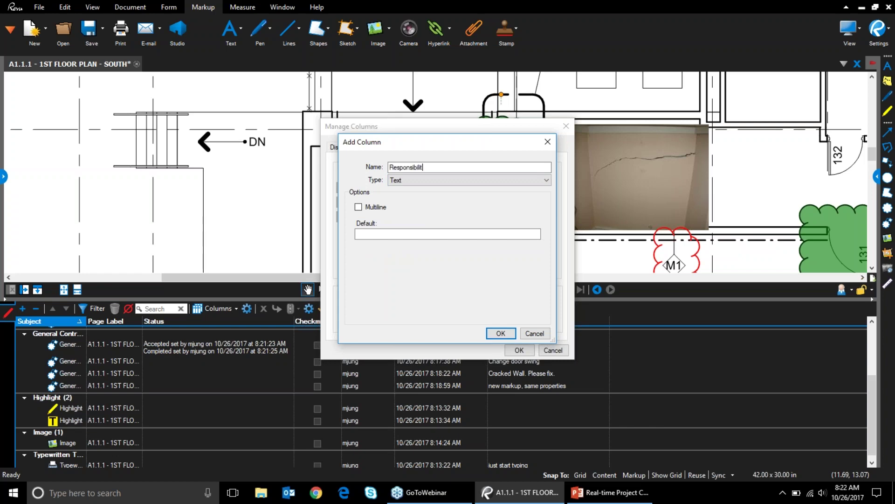
click(501, 333)
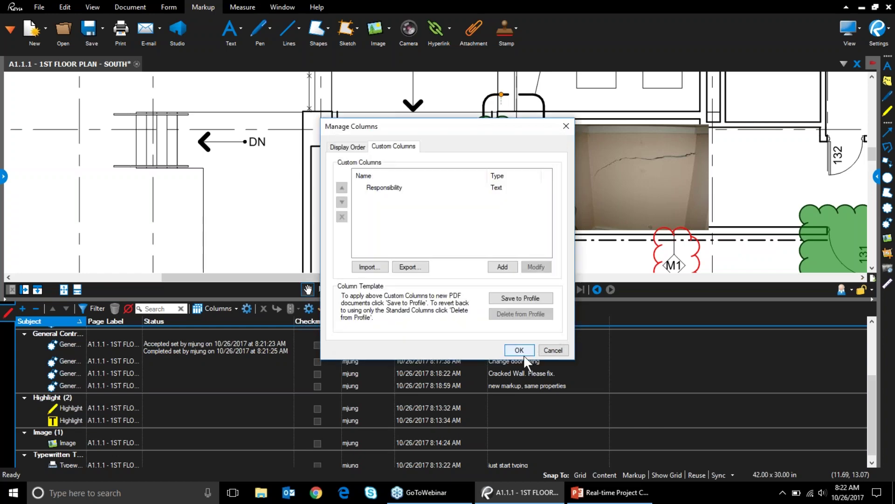
click(532, 354)
Filter the Markups list by Subject to only the General Contractor markups
scroll(520, 405, down, 3)
scroll(244, 388, up, 3)
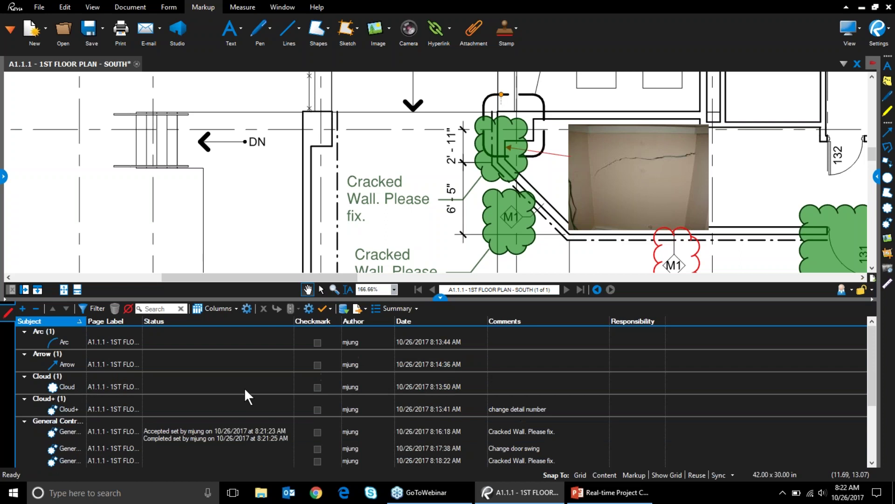
click(89, 309)
click(81, 321)
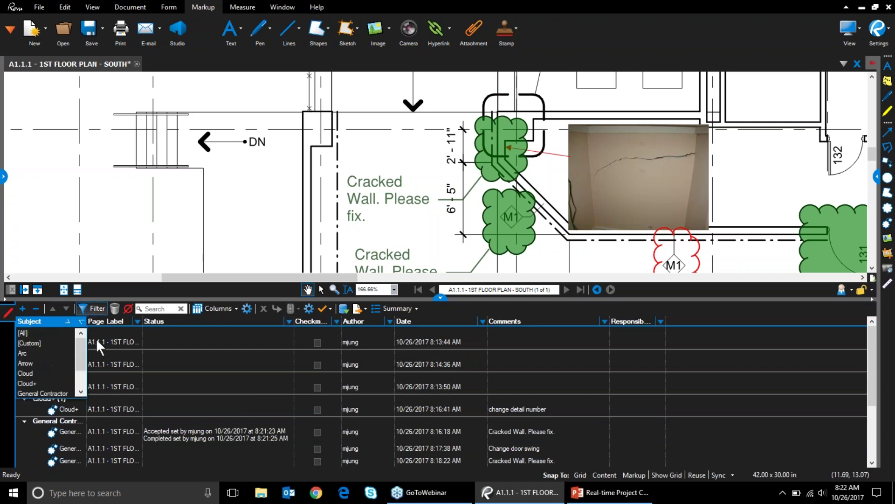
click(46, 395)
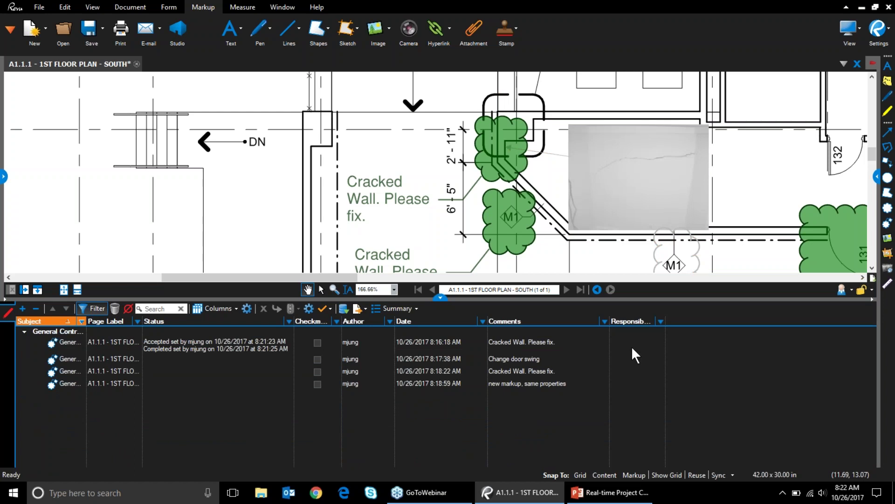
Enter a different responsible person's first name in the Responsibility column for the first Cracked Wall markup and the Change door swing markup
double_click(637, 345)
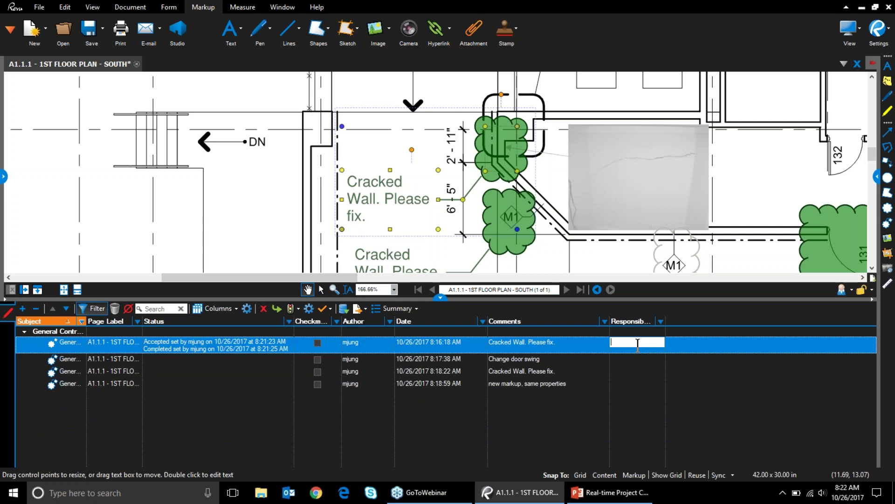
text(Alice)
click(626, 358)
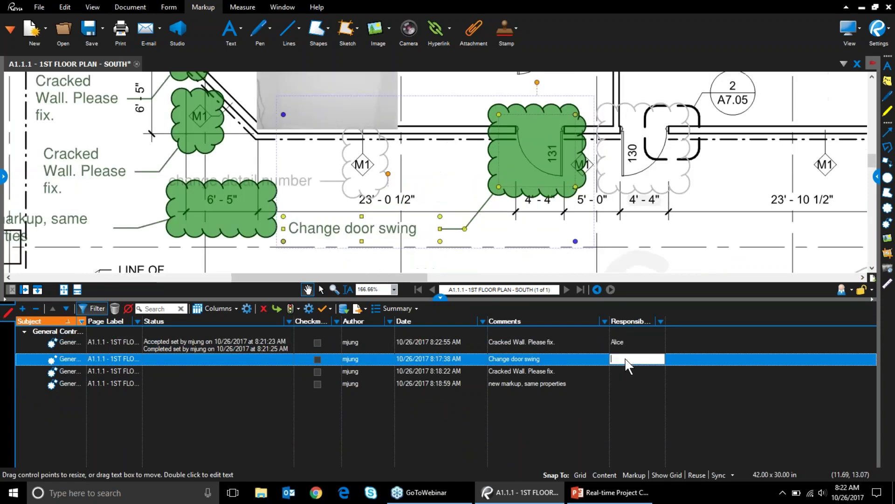
text(Alice)
key(Return)
double_click(606, 358)
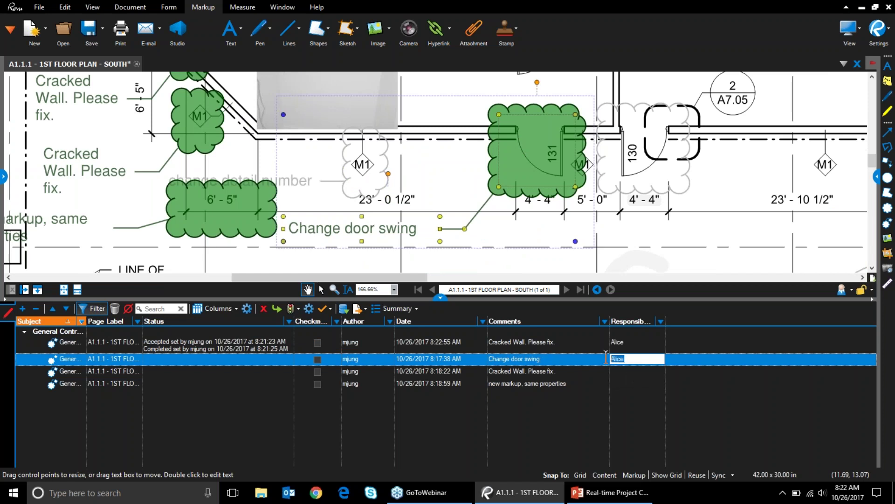
text(John)
click(662, 376)
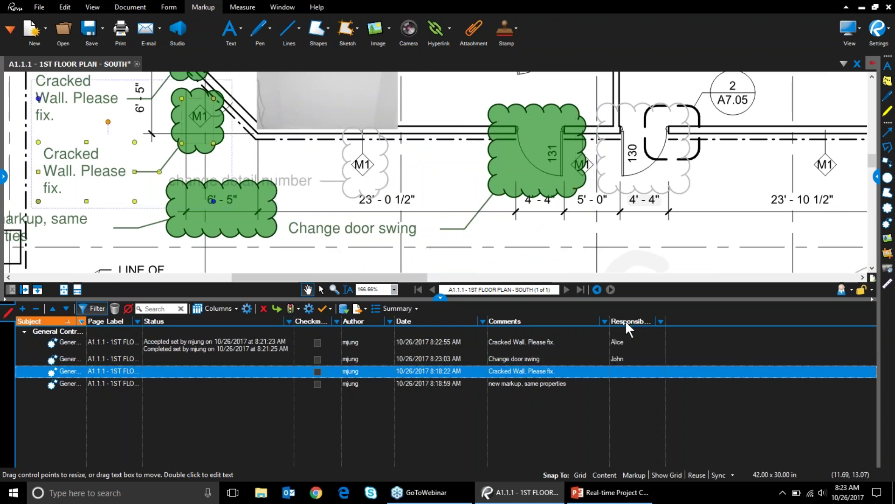
Sort the Markups list by Responsibility in descending order and turn off the list's filter
click(629, 321)
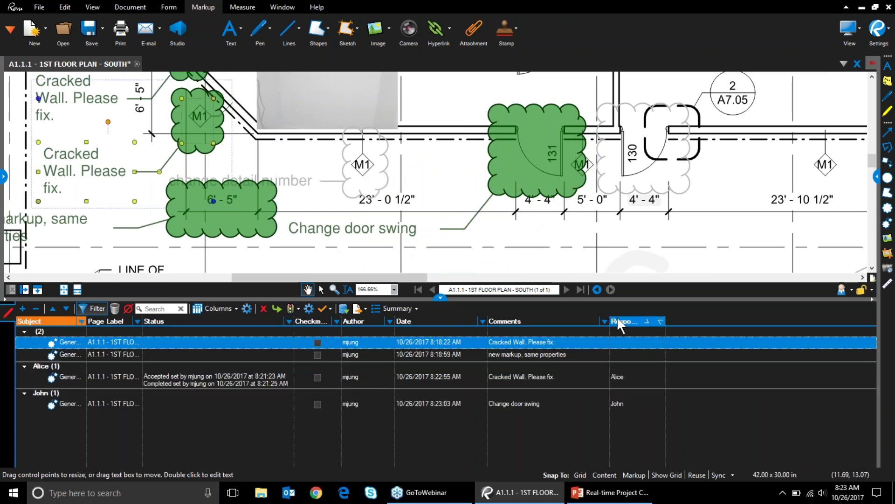
click(631, 319)
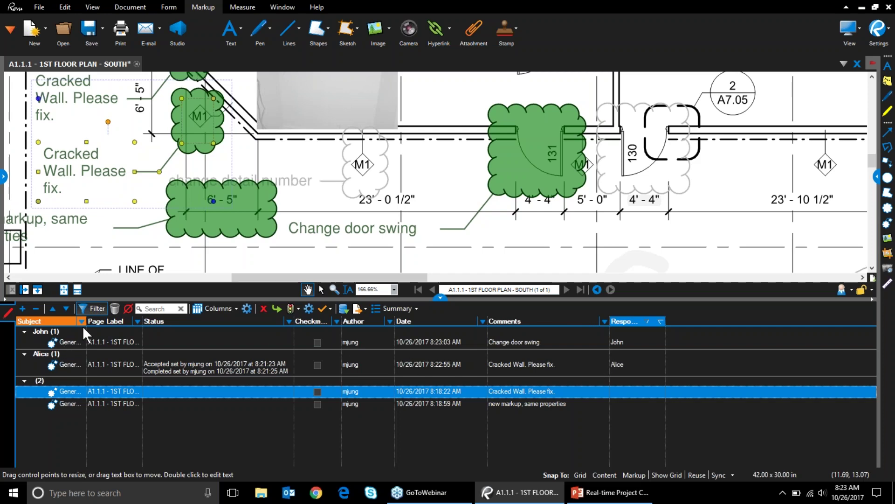
click(89, 307)
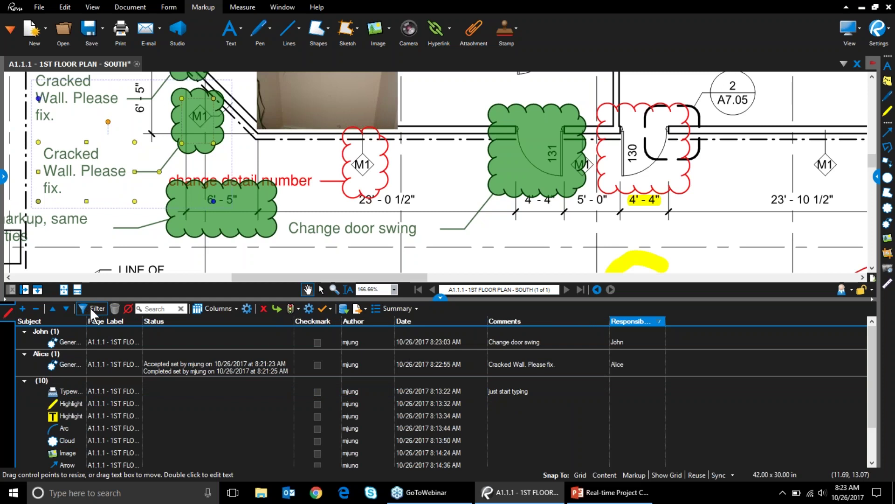
Import the markups from the three A1.1.1 comment PDFs in the Import Comments folder and fit the whole plan in view
click(349, 312)
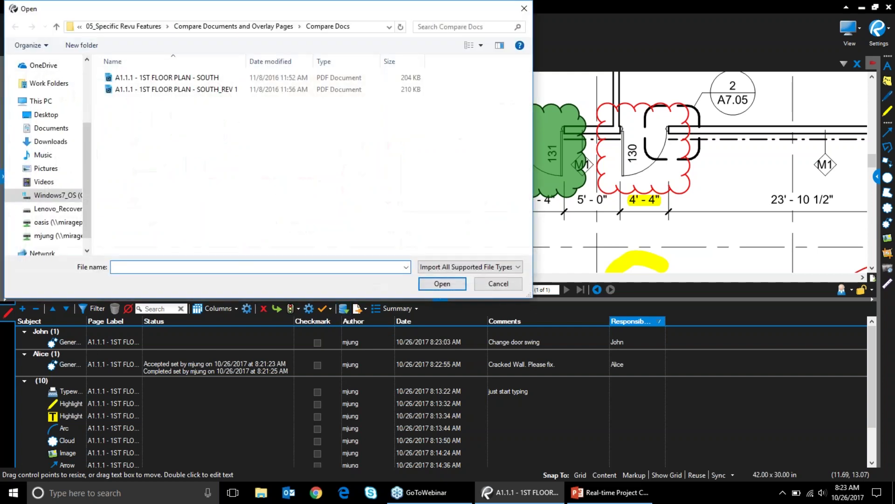
click(150, 26)
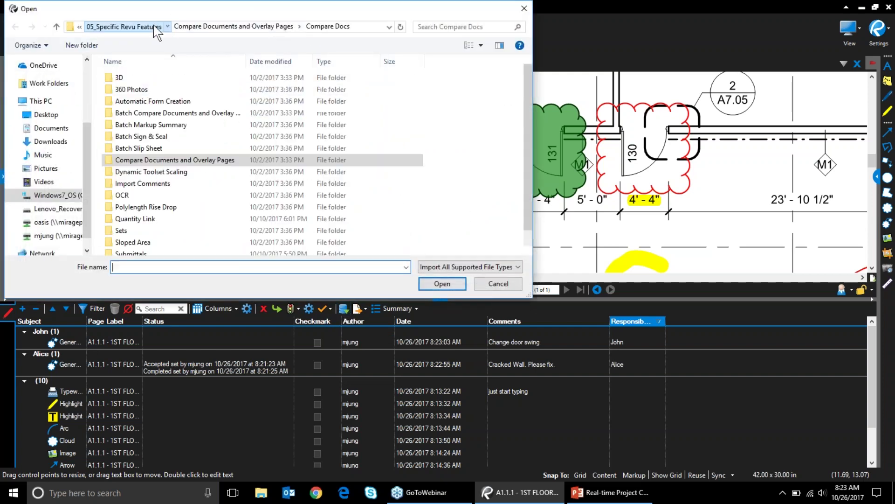
double_click(145, 183)
click(219, 79)
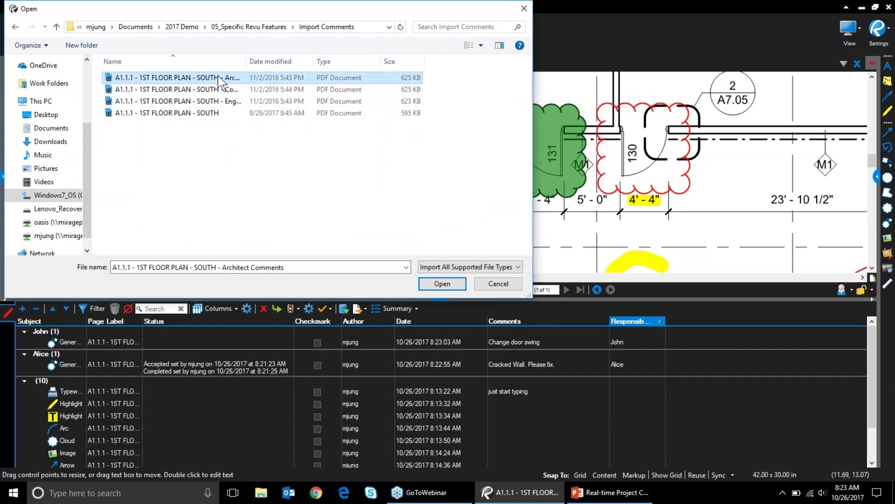
shift+click(216, 101)
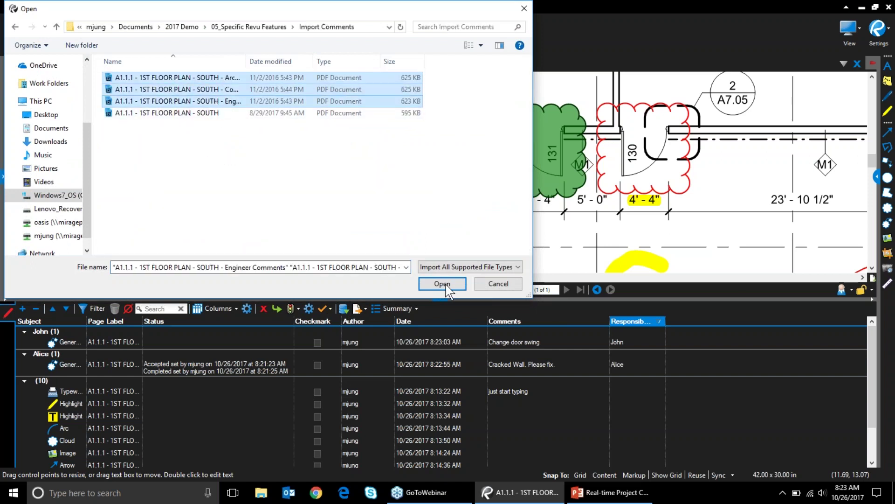
ctrl+click(224, 91)
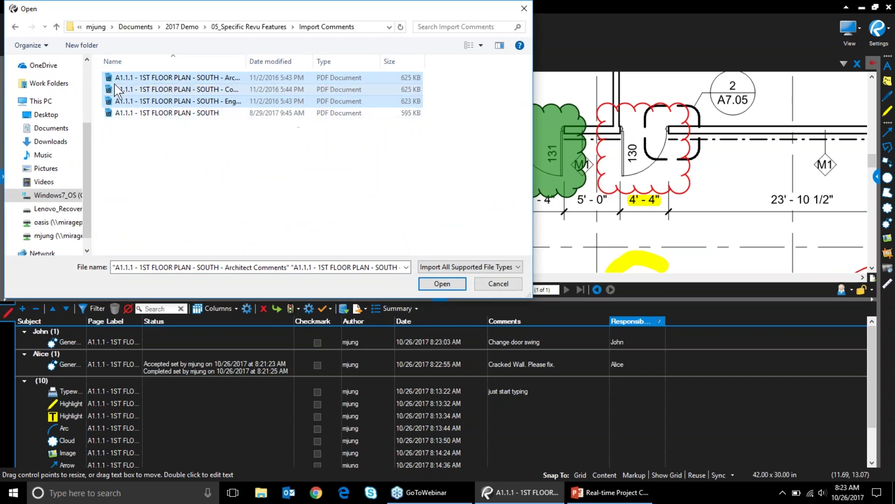
click(438, 282)
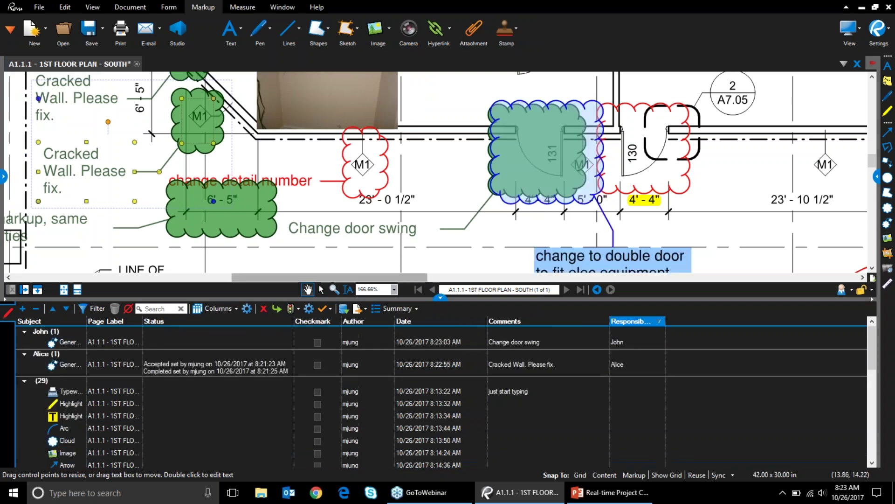
click(64, 289)
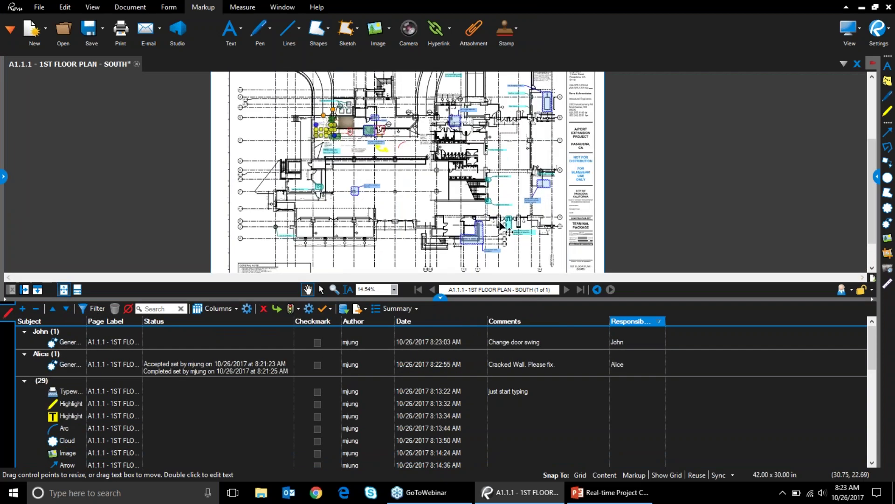
Examine the imported reviewer comments around grid lines A and B on the floor plan
scroll(501, 226, up, 3)
scroll(401, 202, down, 1)
mouse_move(401, 202)
mouse_down()
mouse_move(512, 134)
mouse_move(485, 208)
mouse_move(426, 176)
mouse_move(418, 200)
mouse_up()
scroll(511, 133, up, 2)
scroll(485, 209, up, 2)
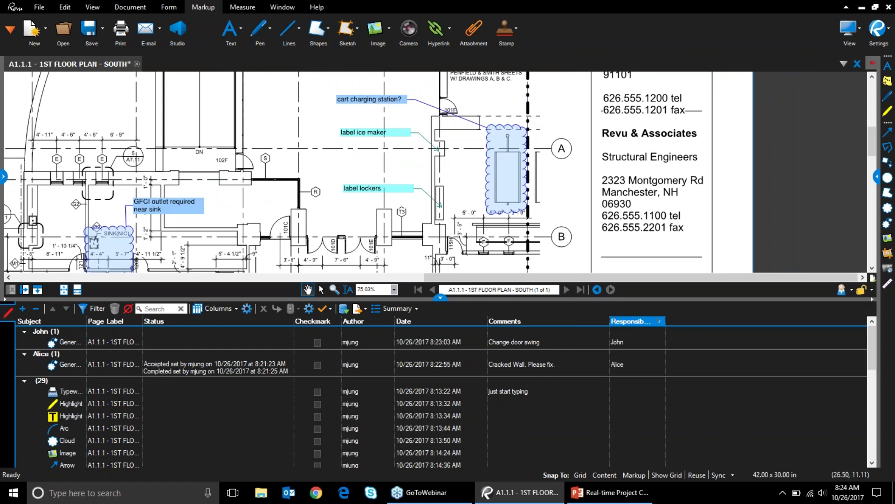
drag(315, 232, 311, 191)
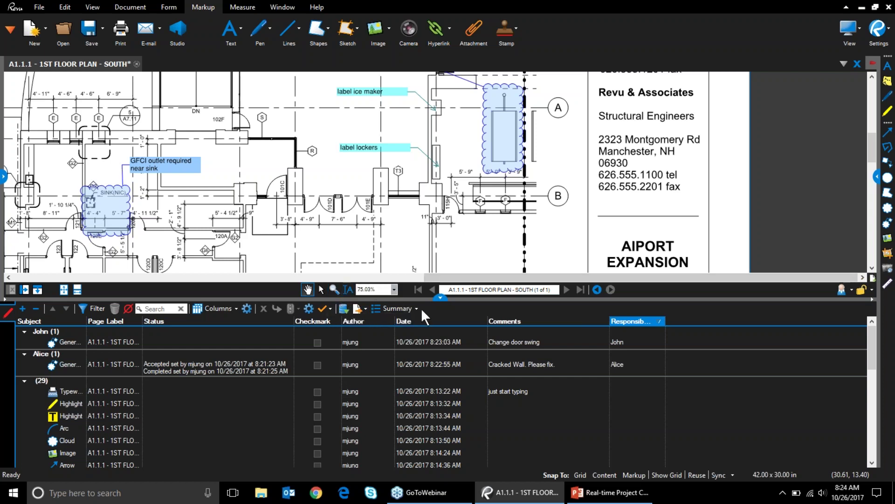
Turn the Markups list filter back on and set up a PDF summary appended to the current PDF, with hyperlinks
click(98, 308)
drag(193, 233, 892, 136)
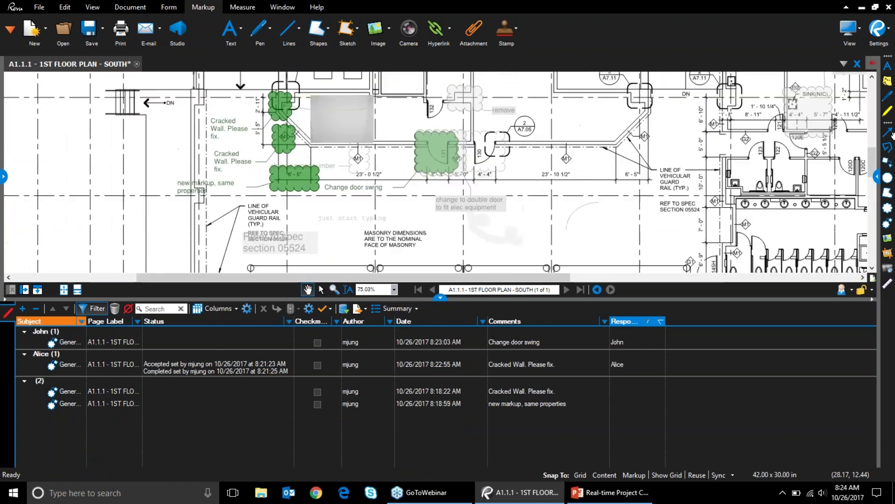
click(393, 309)
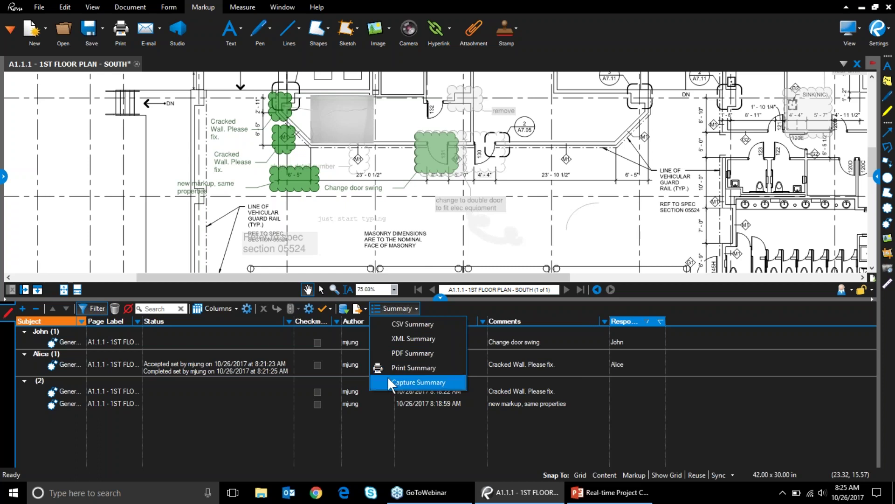
click(418, 352)
click(379, 233)
click(378, 241)
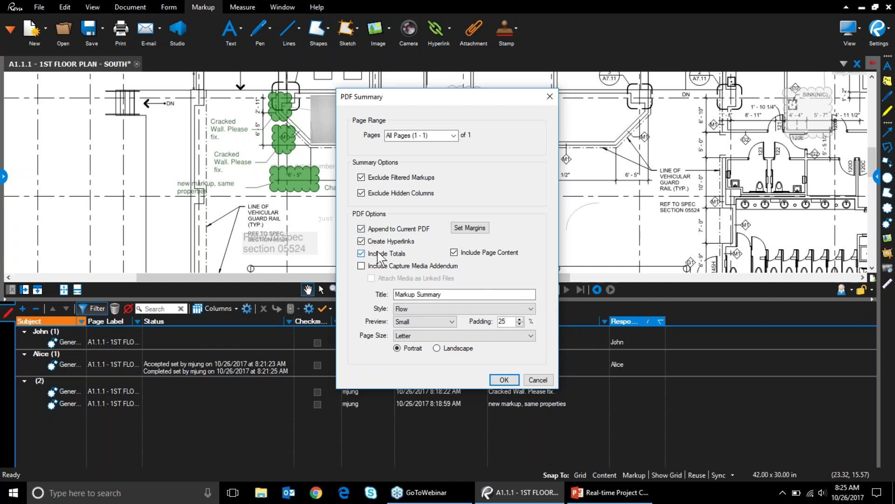
Title the summary Tasklist and generate it
click(456, 294)
key(ctrl+a)
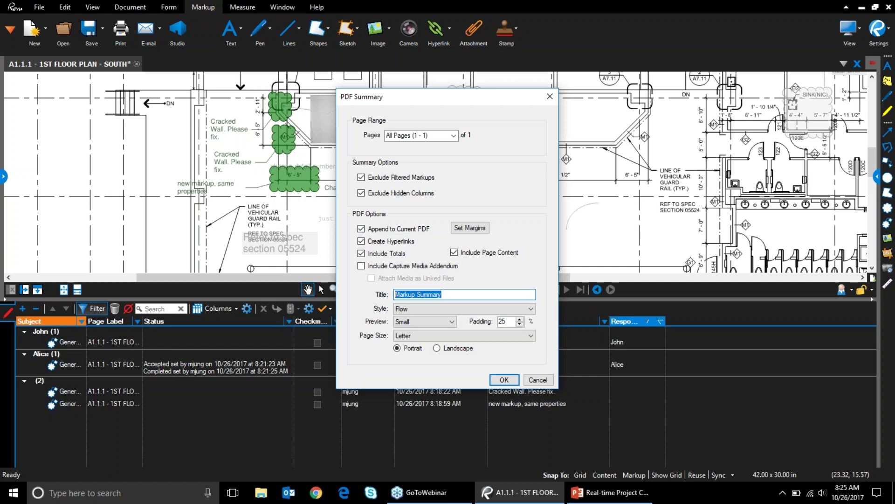
text(Tasklist)
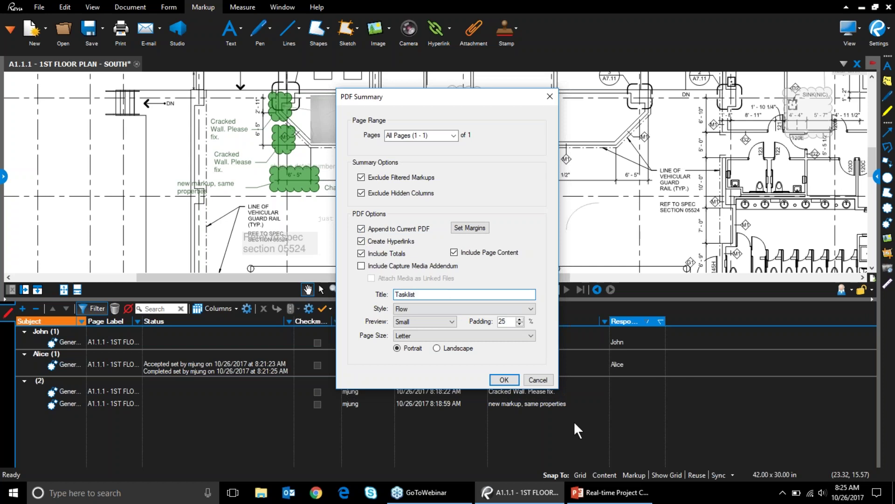
click(496, 381)
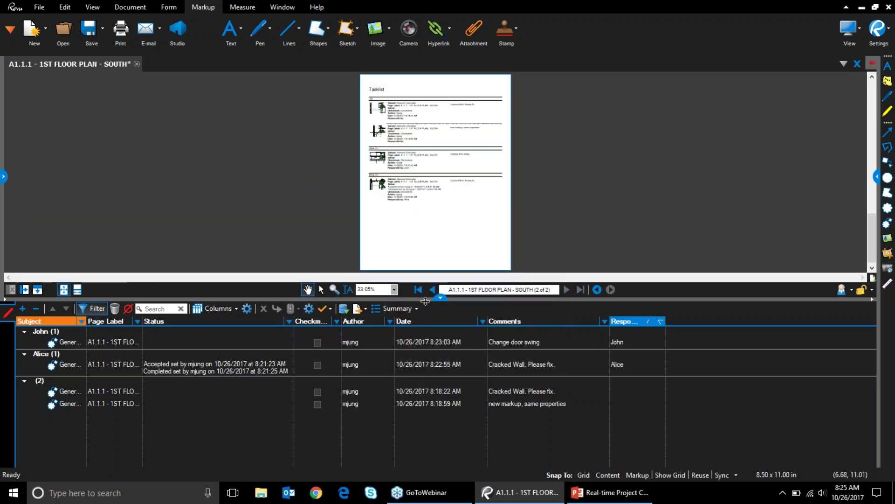
Hide the Markups list and follow the snapshot link of the last Cracked Wall entry in the Tasklist to its place on the plan
click(440, 298)
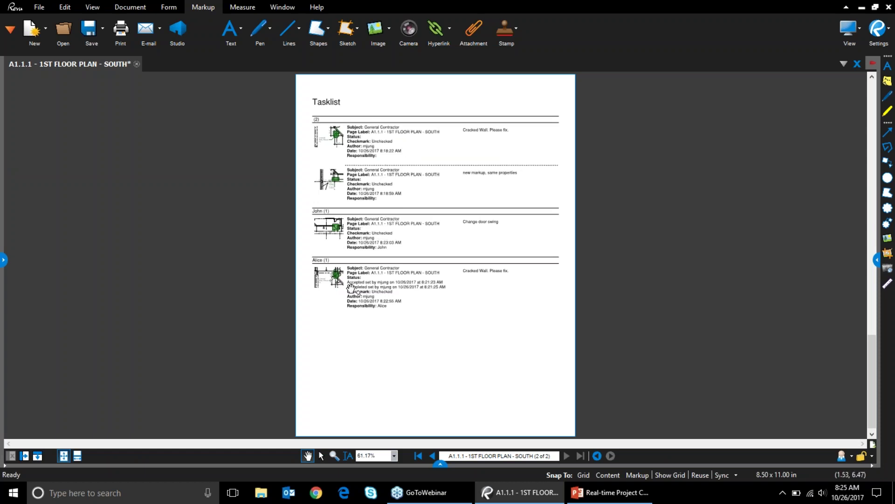
scroll(331, 304, up, 6)
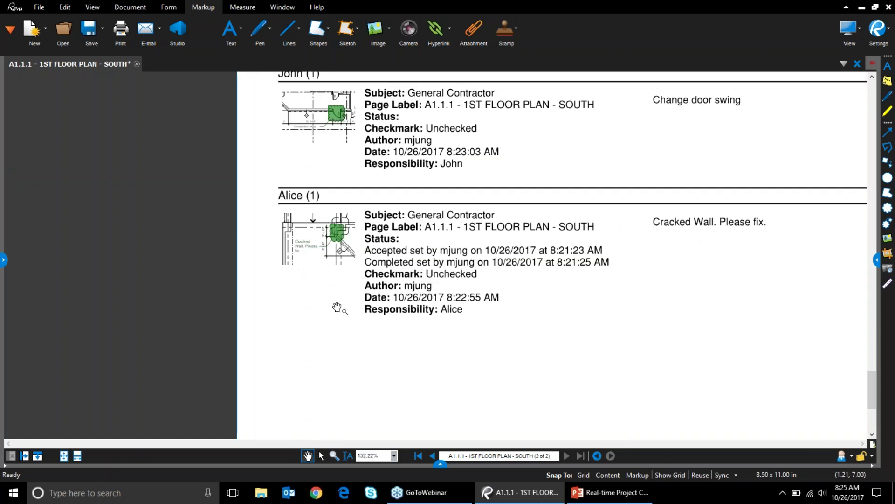
scroll(331, 304, up, 2)
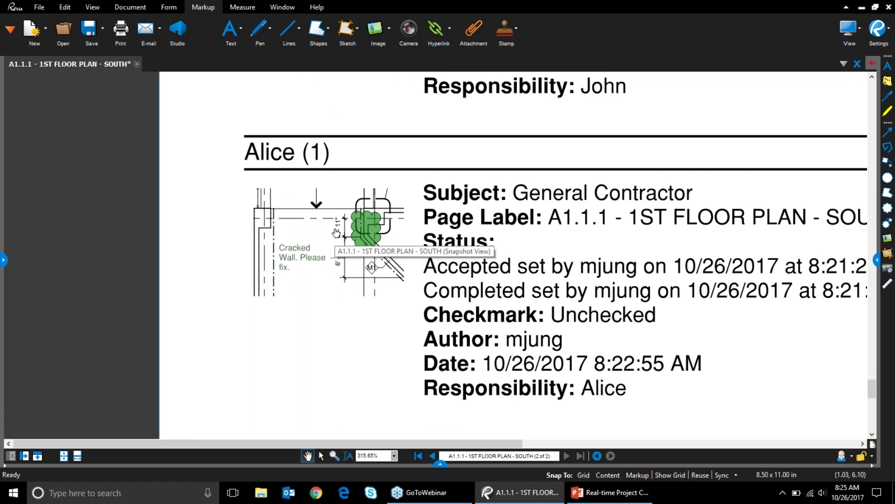
click(335, 232)
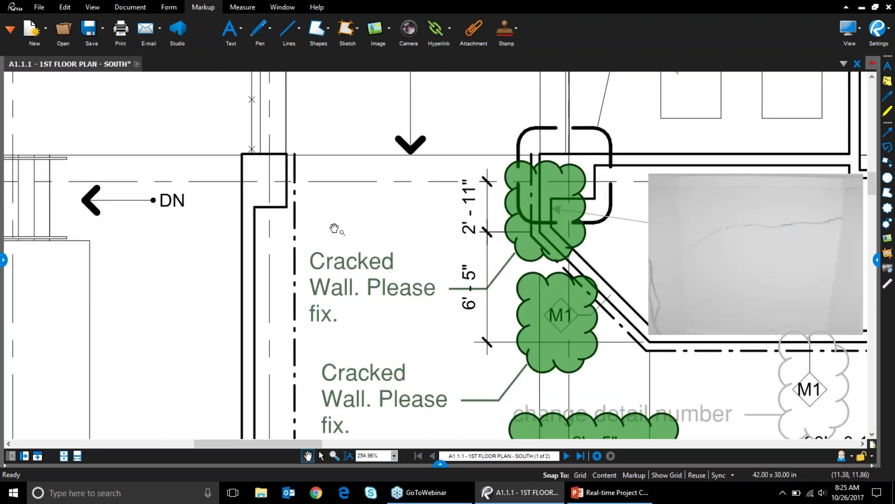
scroll(521, 246, down, 4)
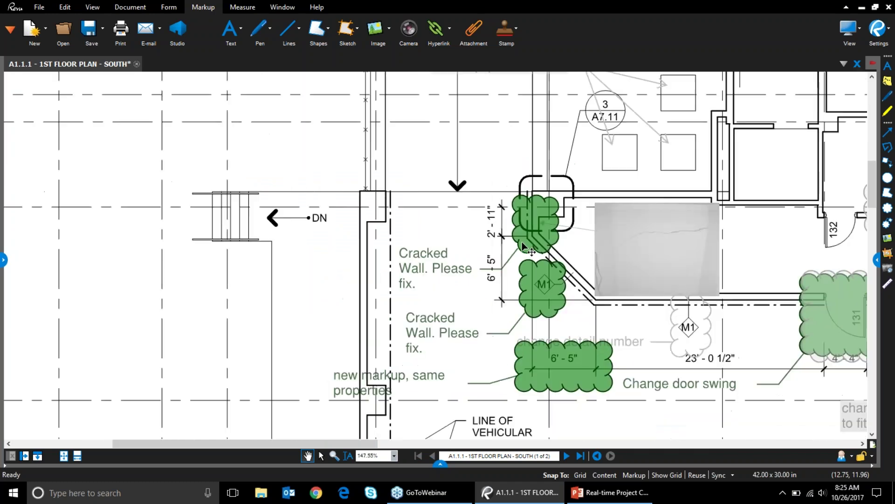
scroll(522, 246, down, 1)
scroll(522, 245, up, 2)
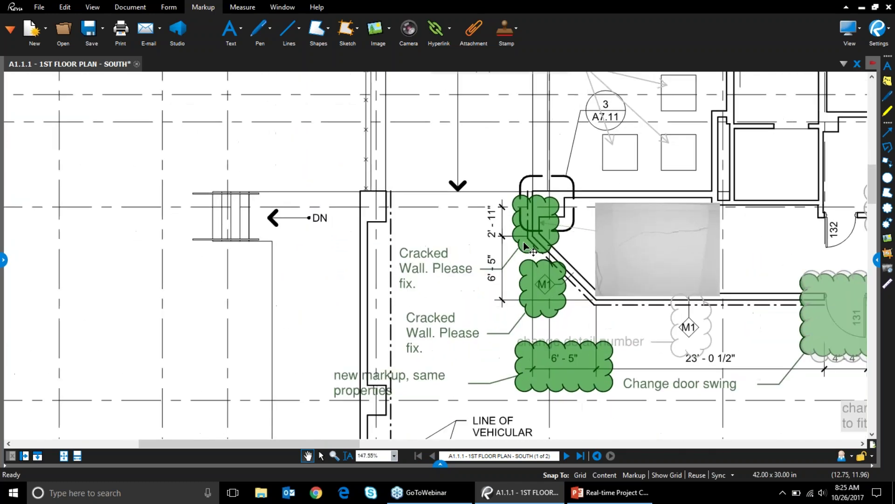
Show the page thumbnails, switch between the plan and Tasklist pages, and follow the Cracked Wall snapshot link back to the plan
click(2, 260)
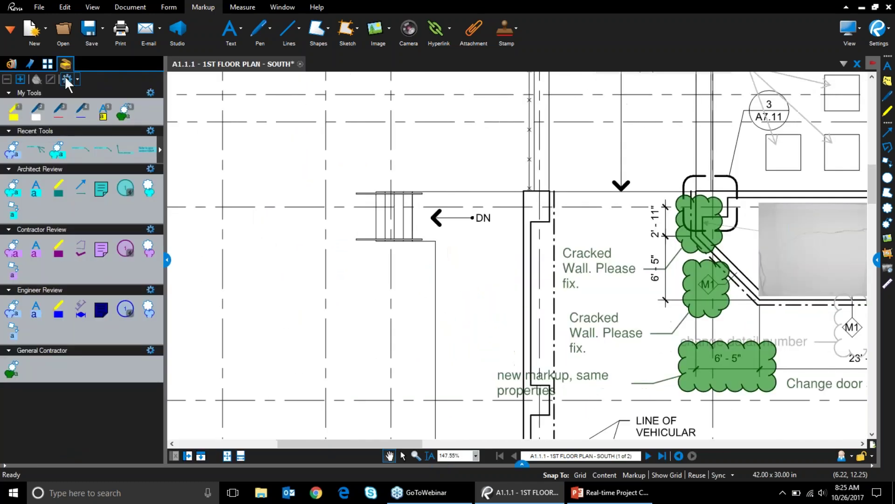
click(48, 64)
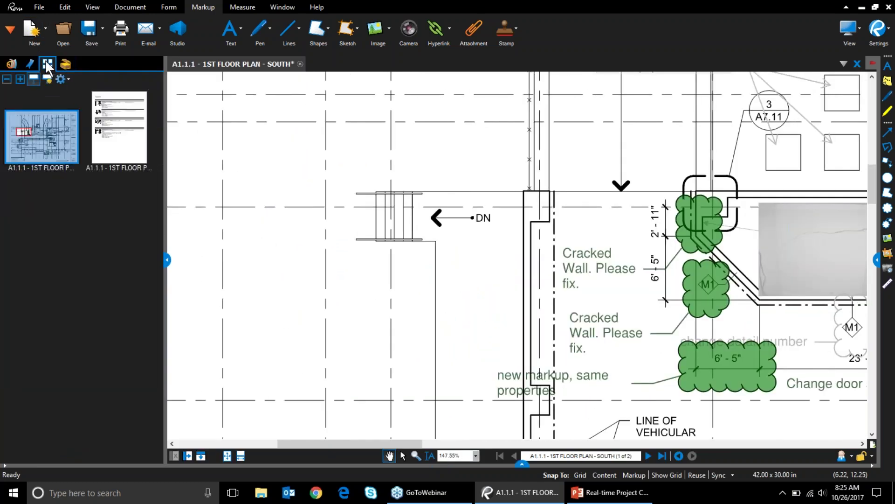
click(117, 123)
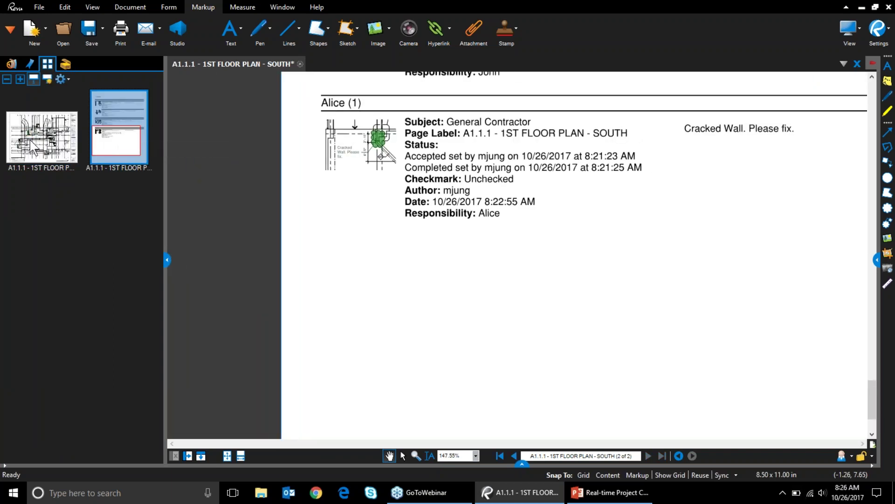
click(38, 144)
click(111, 146)
click(357, 137)
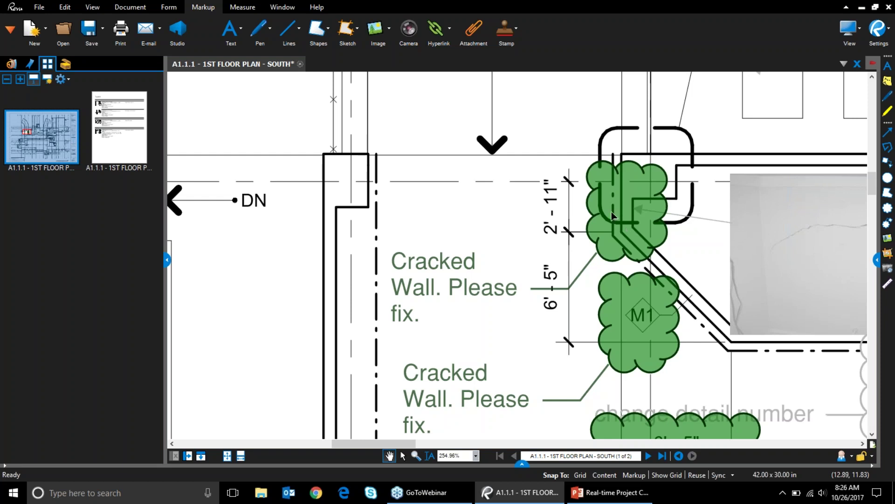
Close the A1.1.1 floor plan and open the Airport Expansion Project in Studio
click(303, 70)
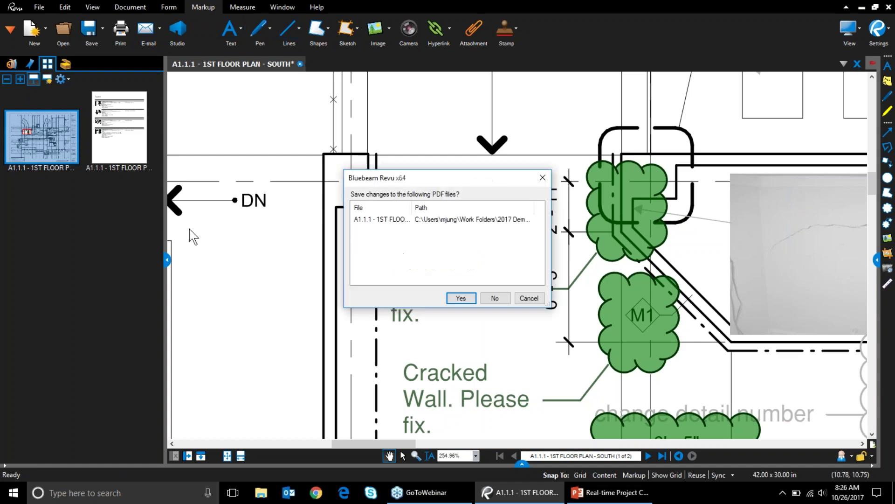
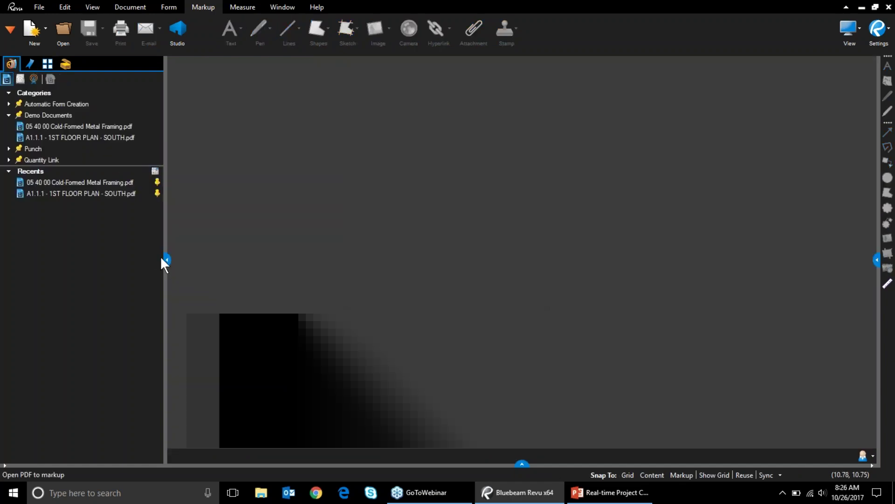
click(166, 259)
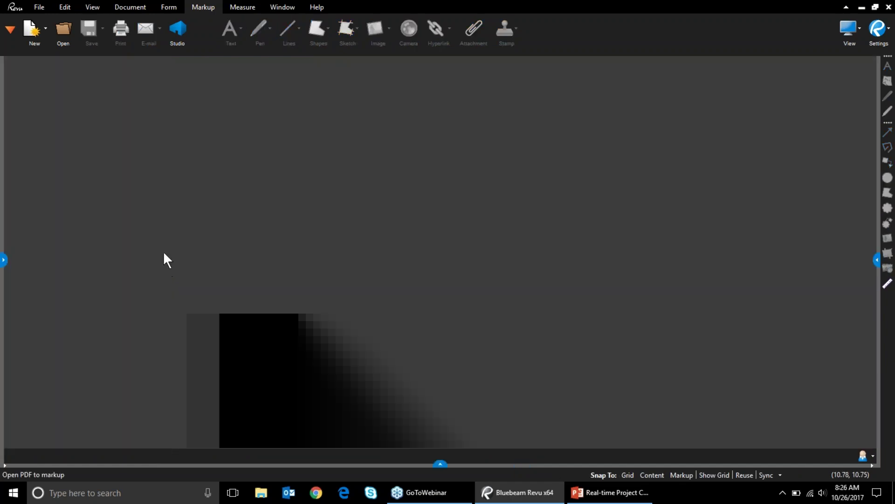
click(179, 28)
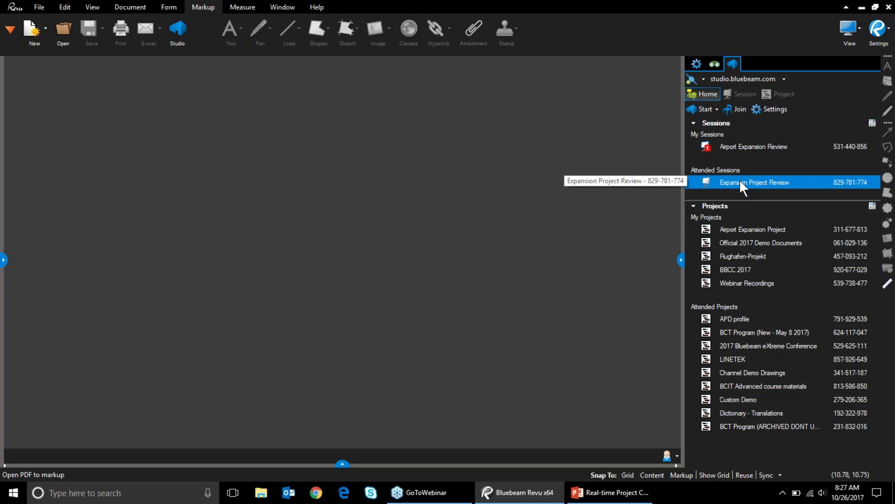
double_click(777, 232)
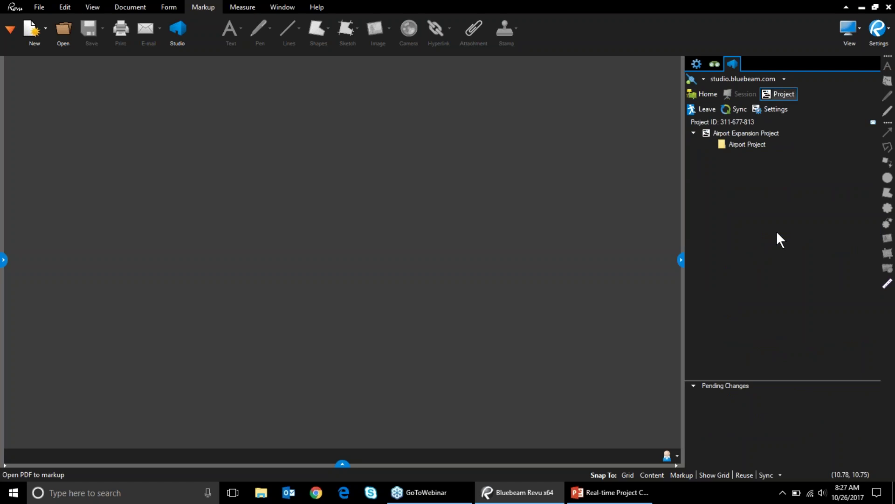
Browse the Airport Project's Field Reports, RFI and Sheets folders, including 2013-02-18 and Architectural, and collapse them again
double_click(738, 145)
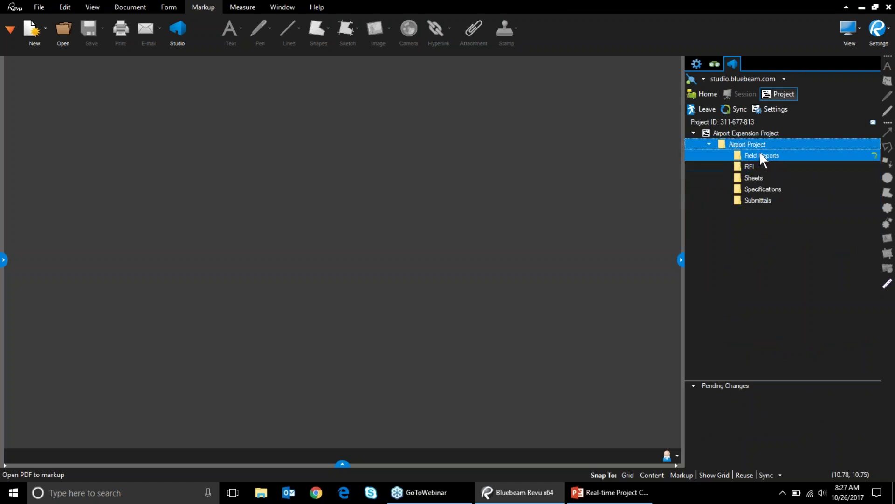
double_click(760, 154)
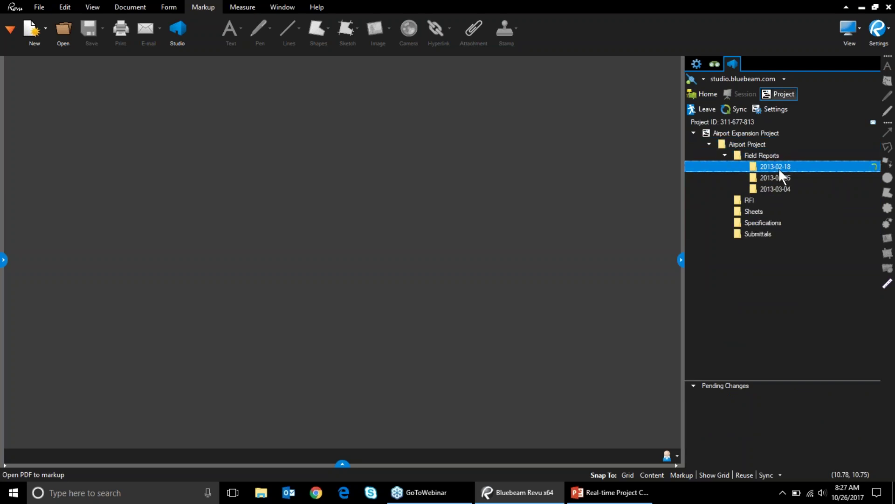
double_click(779, 169)
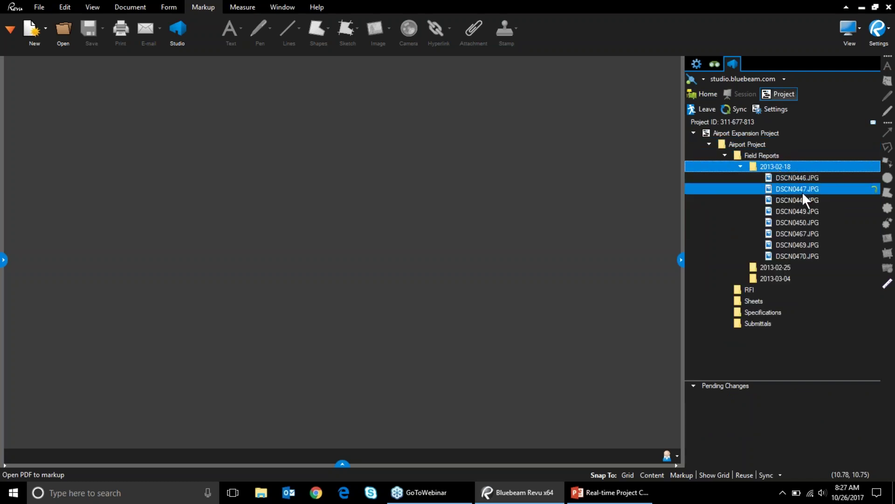
click(724, 155)
double_click(753, 170)
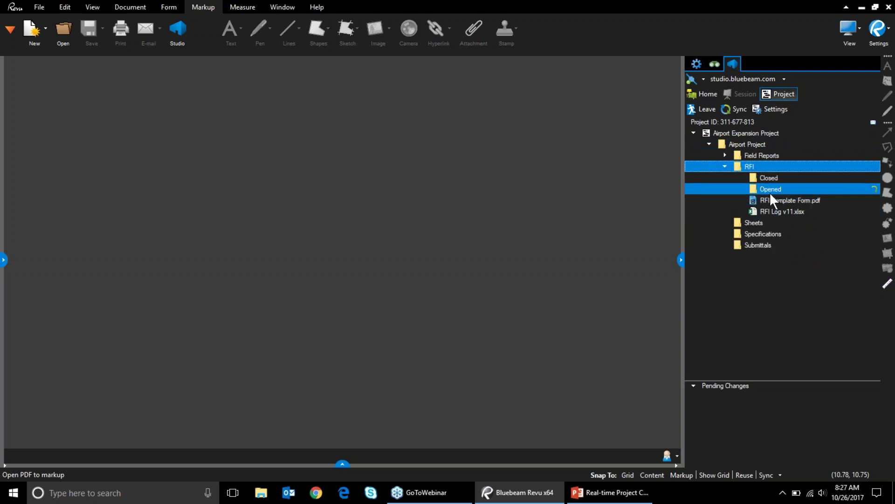
double_click(751, 222)
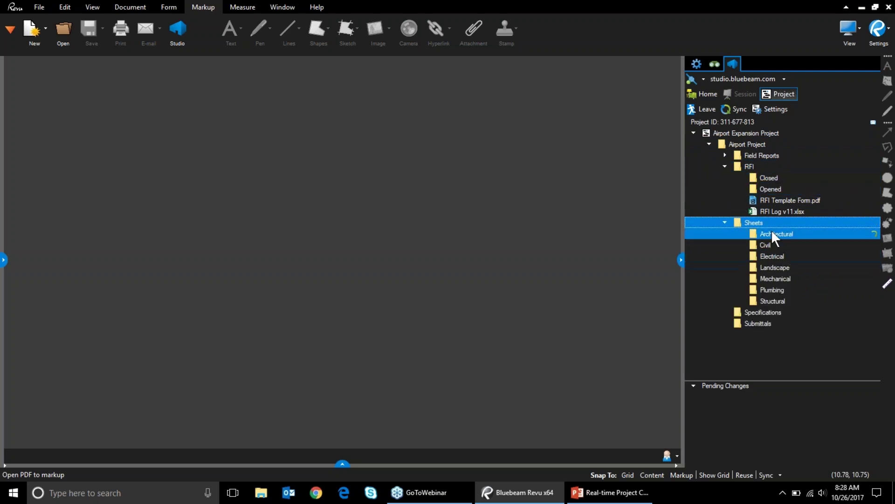
click(772, 231)
click(725, 166)
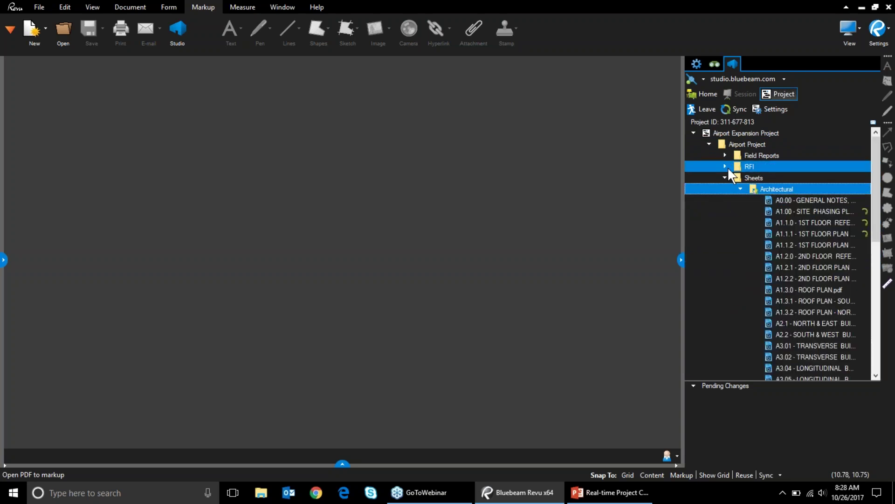
click(725, 177)
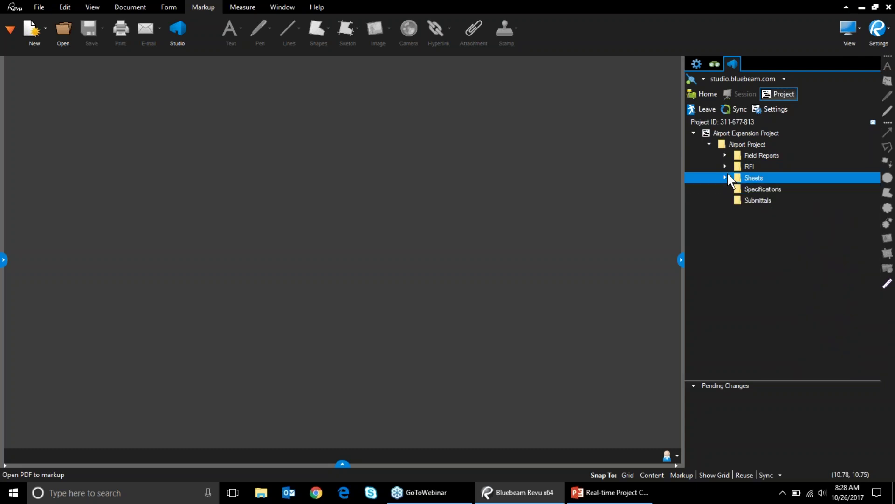
Open the Airport Expansion Project's settings and examine the user access restrictions and the Full Control permission choices for Attendees
click(783, 110)
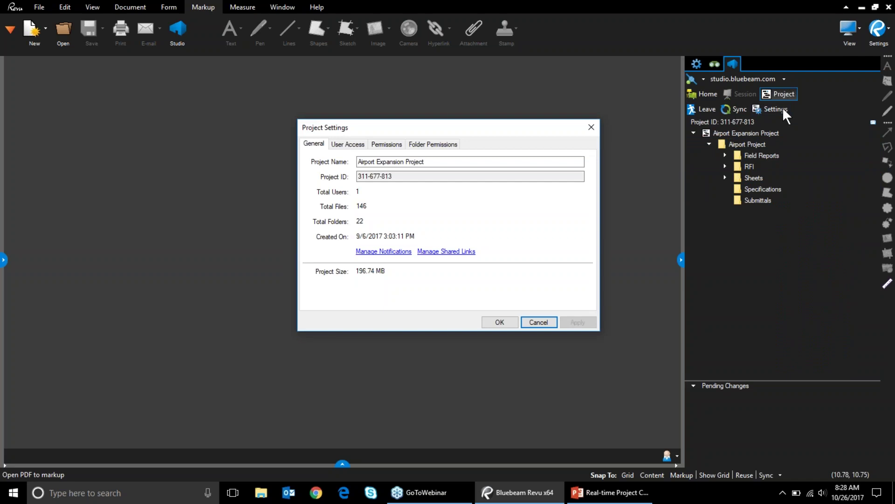
click(348, 144)
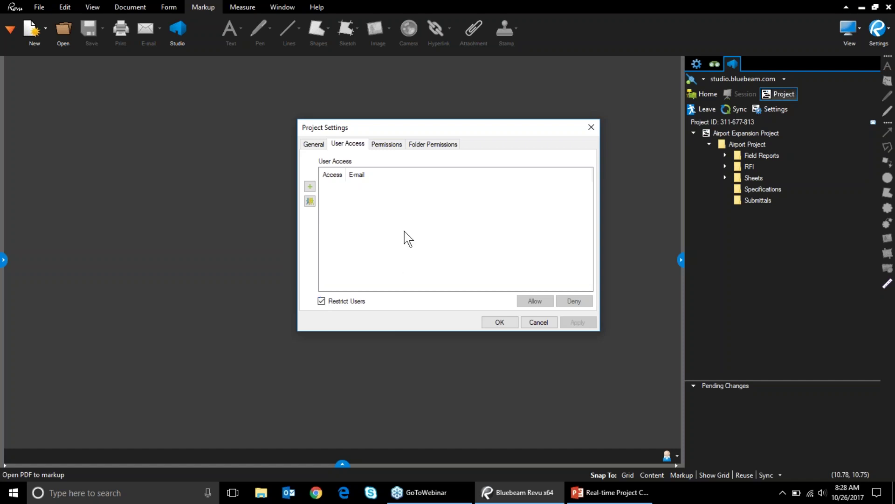
click(397, 146)
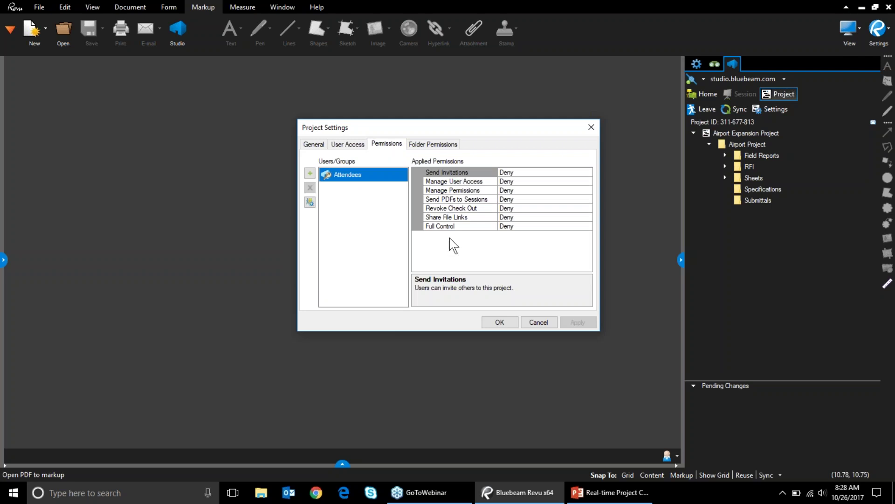
click(519, 227)
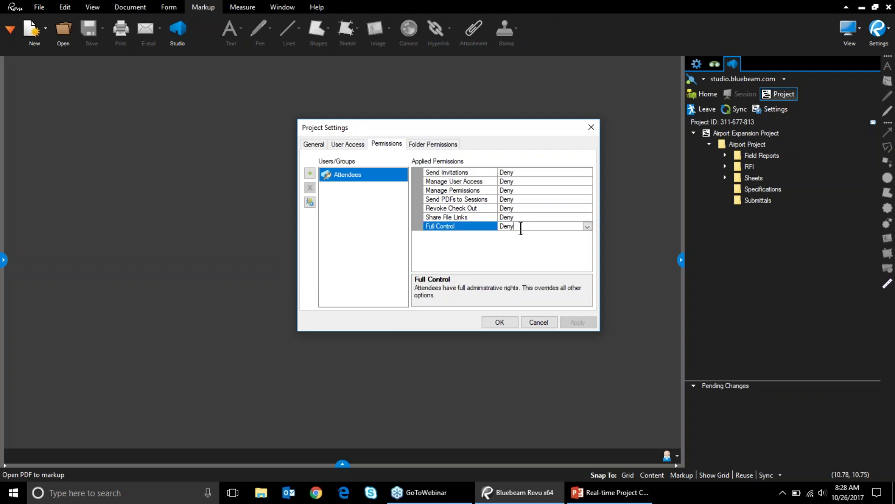
click(589, 227)
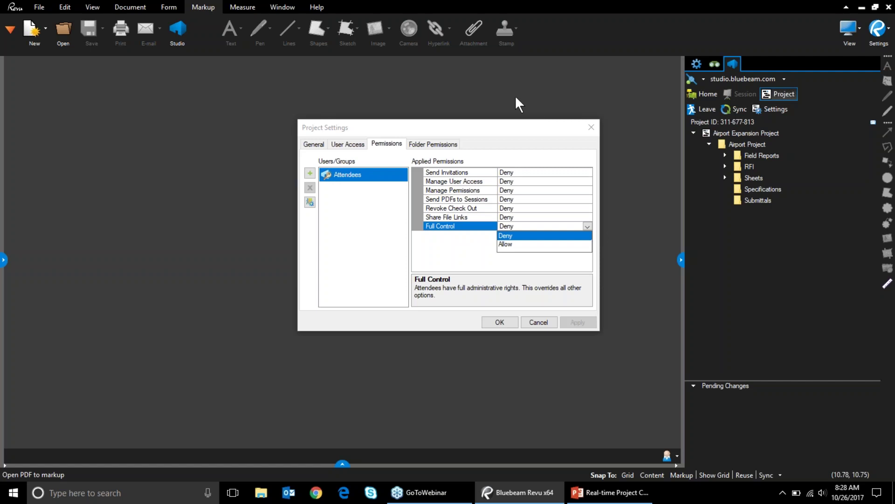
click(525, 139)
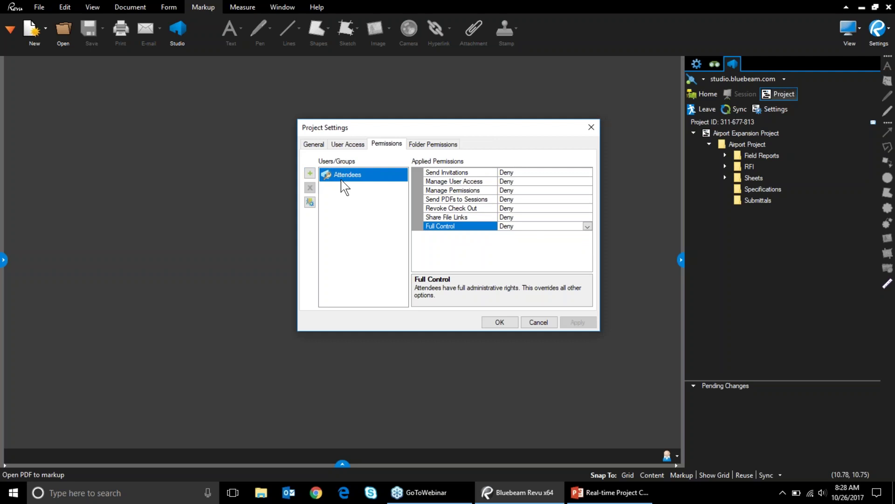
Examine the folder permissions of Attendees and the Engineering Team, expanding the Airport Project folders down to Specifications
click(426, 144)
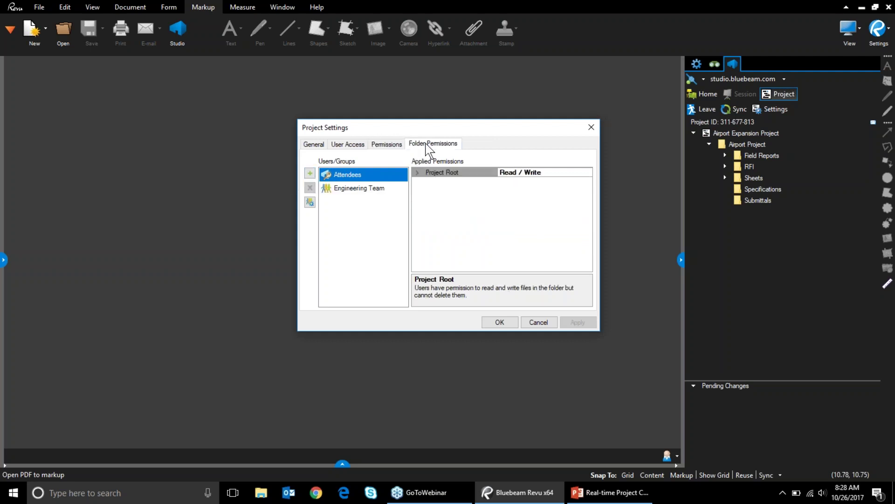
click(418, 173)
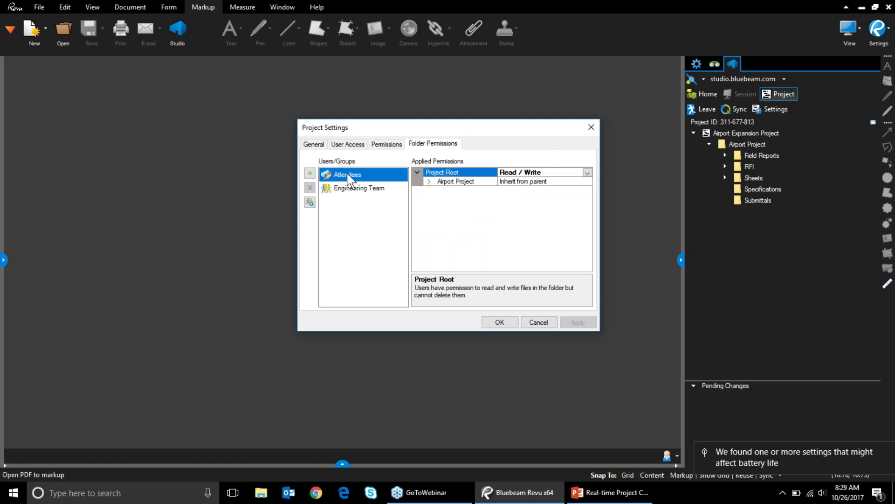
click(429, 181)
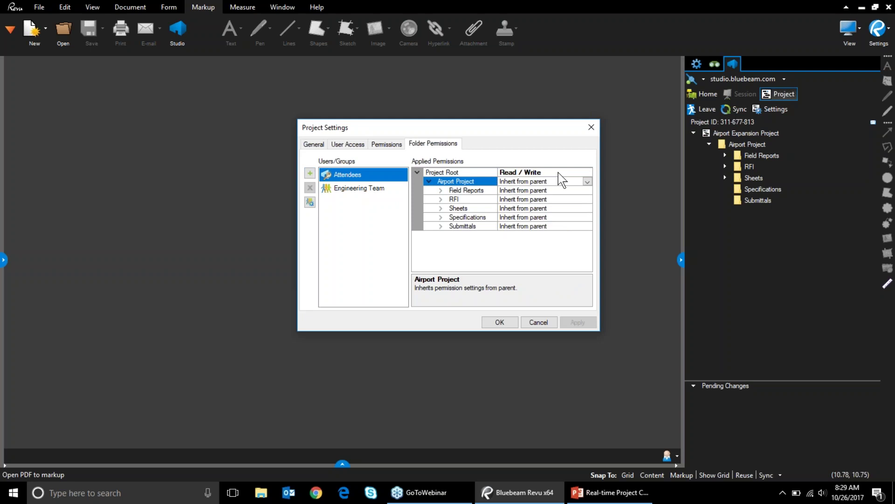
click(364, 189)
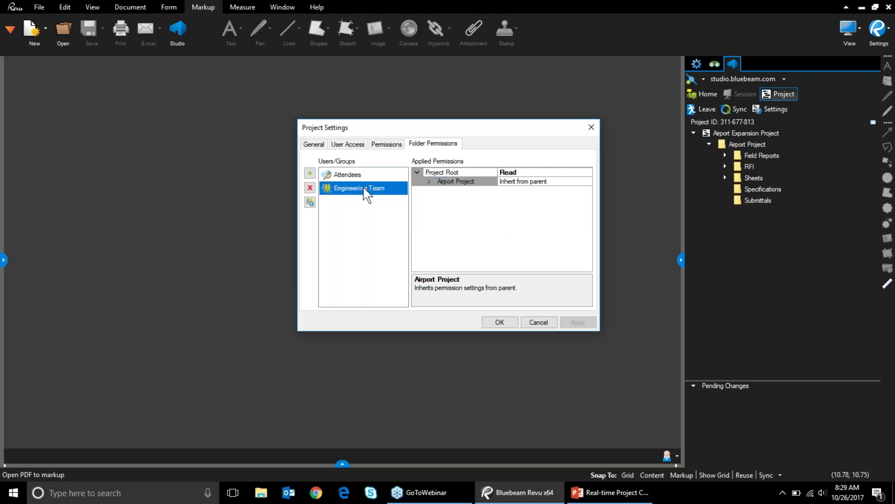
click(430, 182)
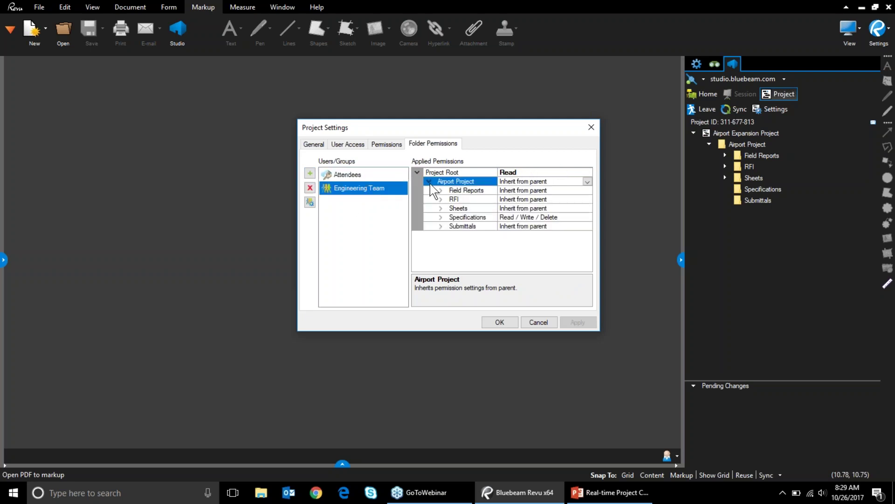
click(442, 217)
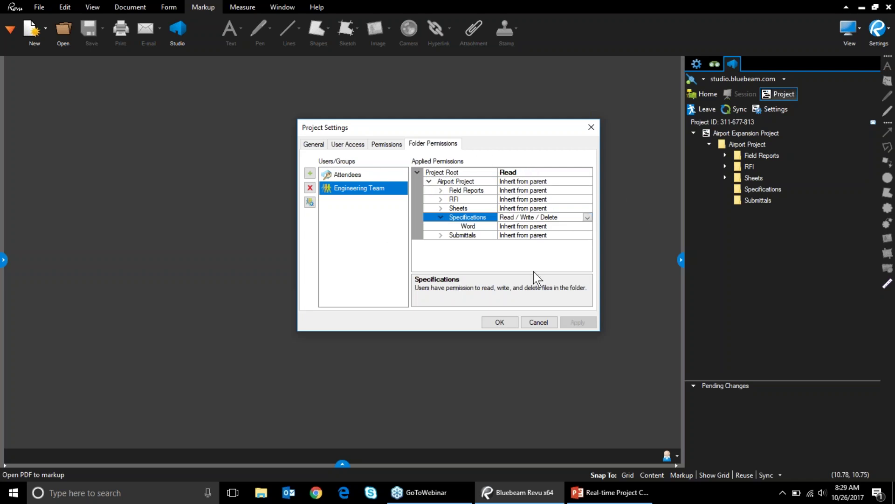
Go back over the project's general information, user access, folder permissions and Attendees permissions in the project settings
click(384, 144)
click(346, 144)
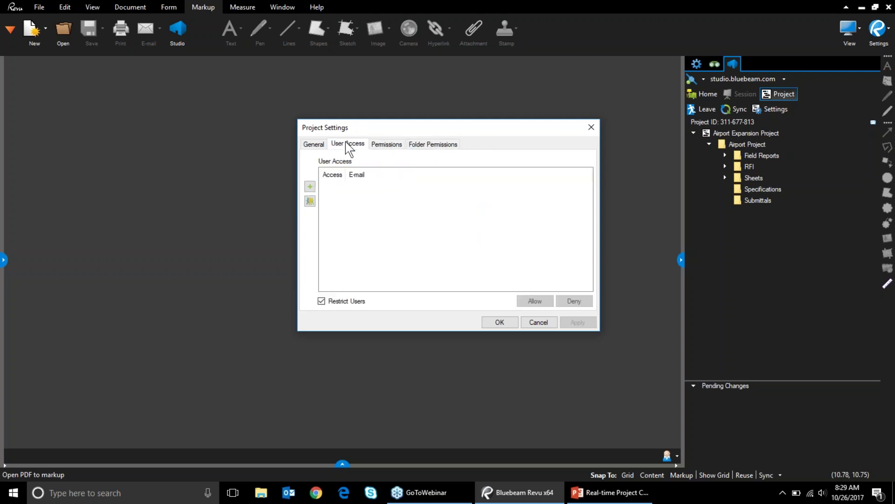
click(317, 144)
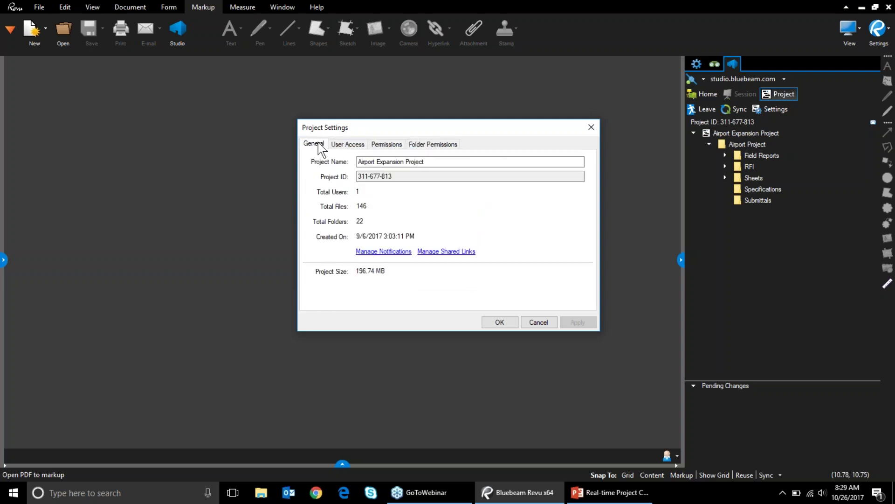
click(438, 145)
click(388, 143)
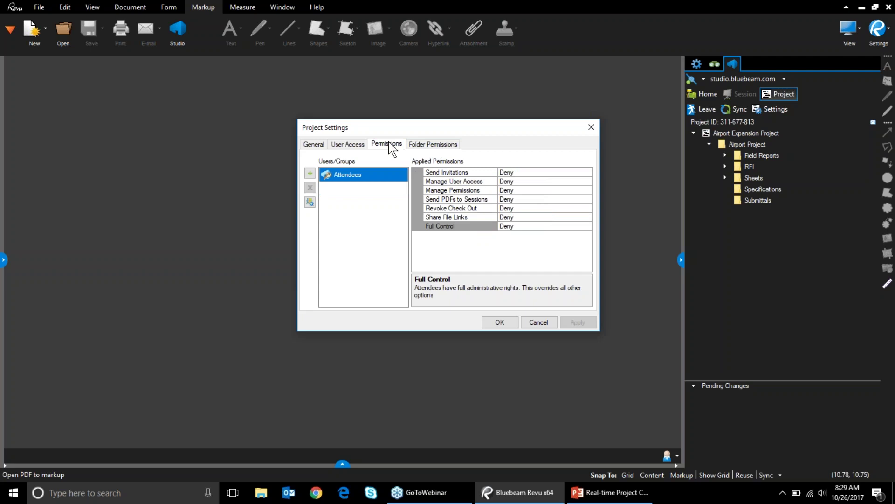
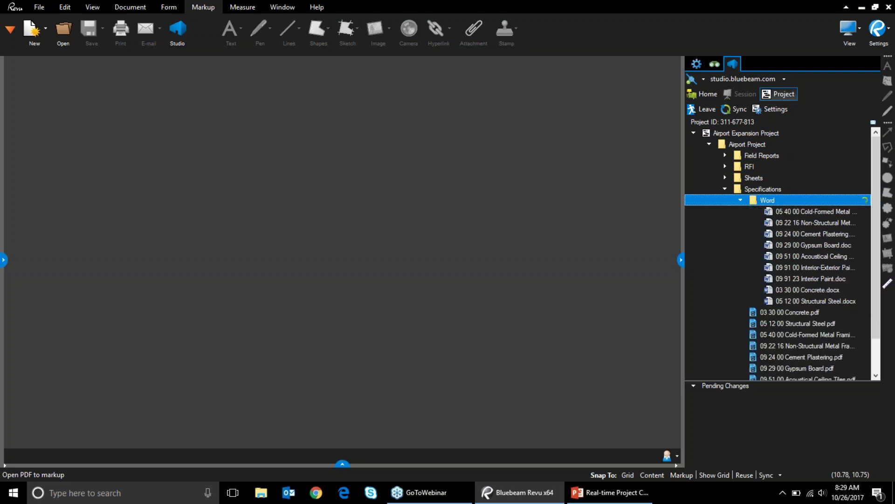
Check out the 05 40 00 Cold-Formed Metal Framing document from the Specifications Word folder and open it in Word
right_click(793, 213)
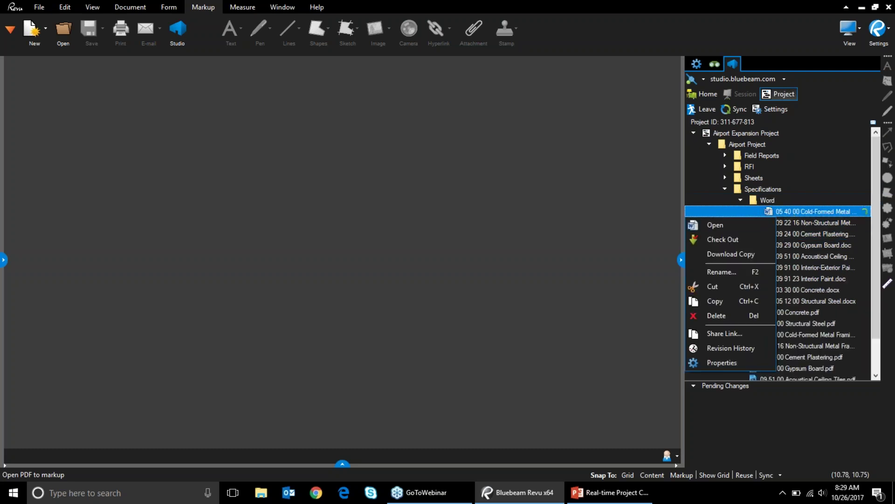
click(727, 238)
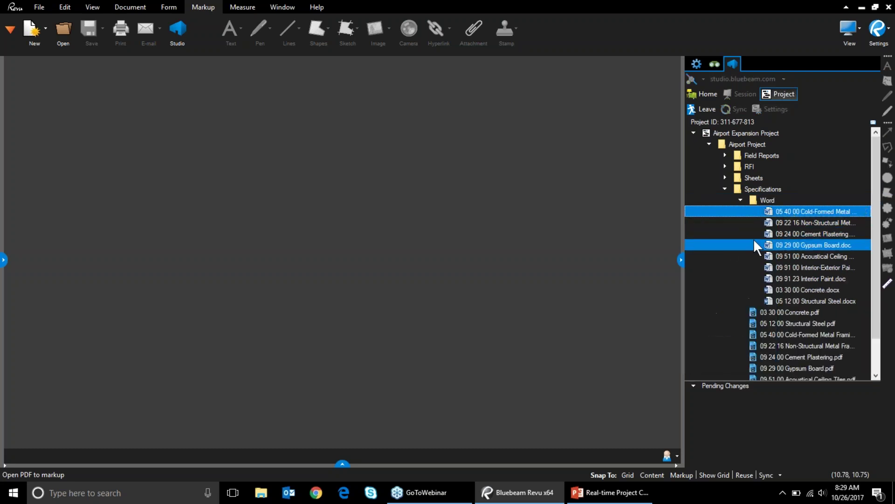
double_click(811, 212)
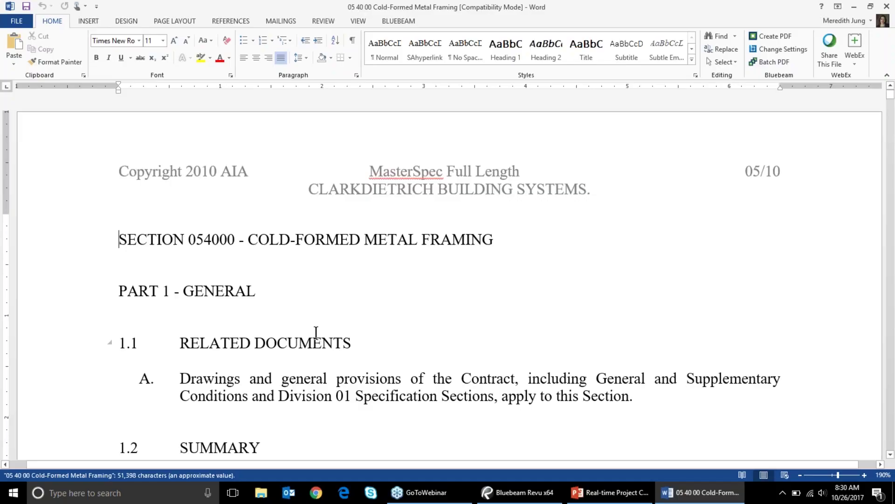
scroll(320, 340, down, 3)
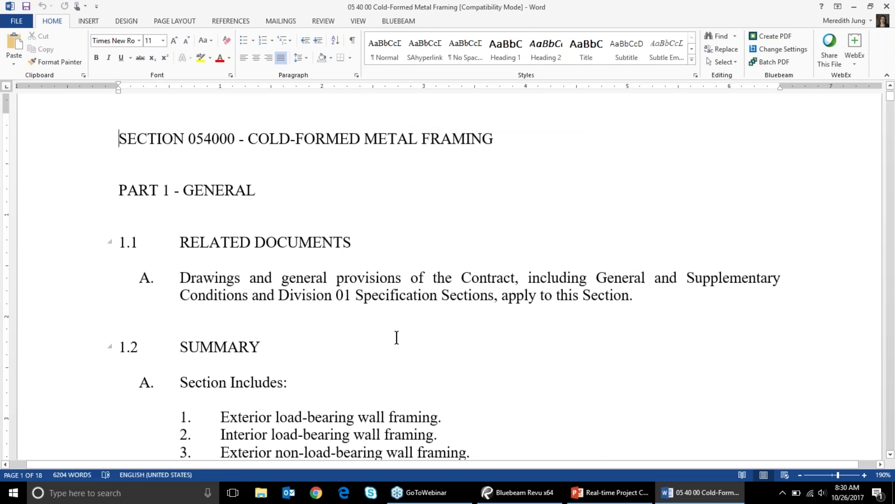
scroll(397, 337, up, 3)
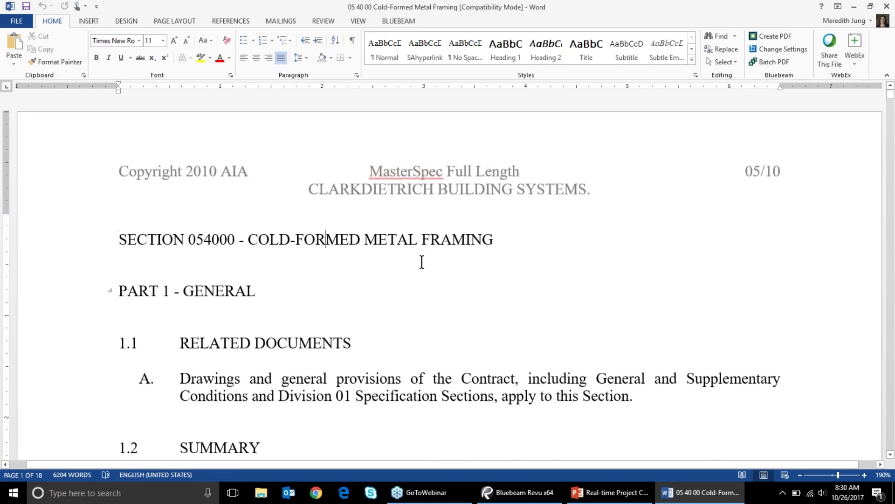
Change COLD-FORMED to COLD-FRAMED in the Section 054000 heading, then save and close the document
click(334, 239)
key(BackSpace)
key(BackSpace)
text(RAM)
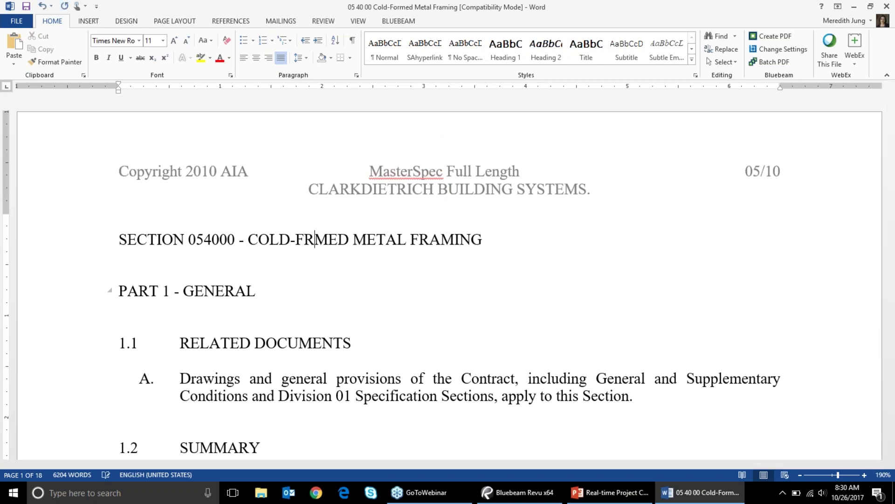
key(BackSpace)
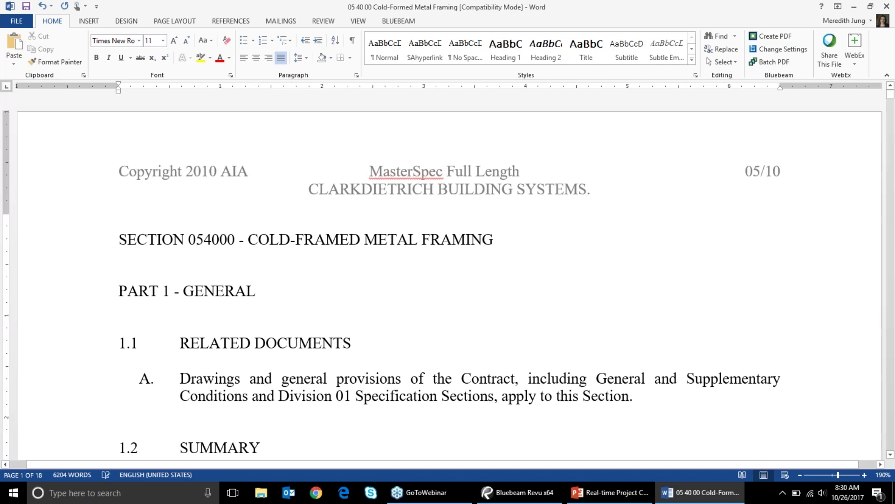
click(26, 6)
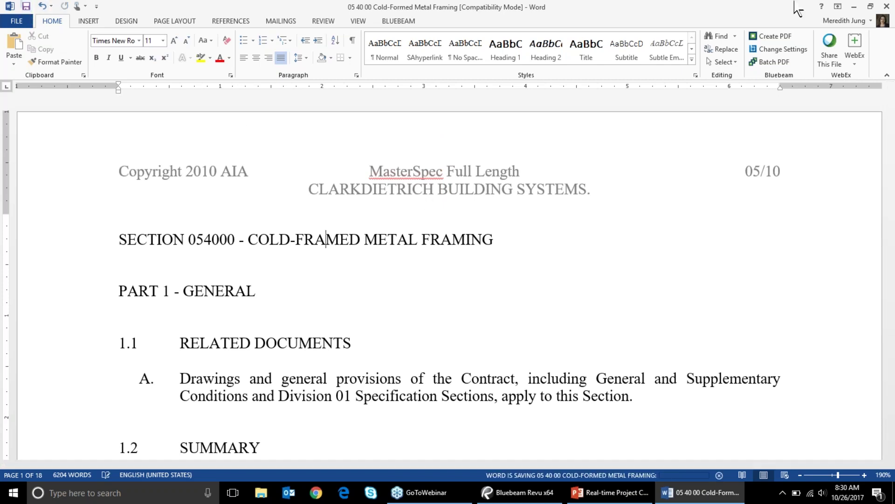
click(888, 6)
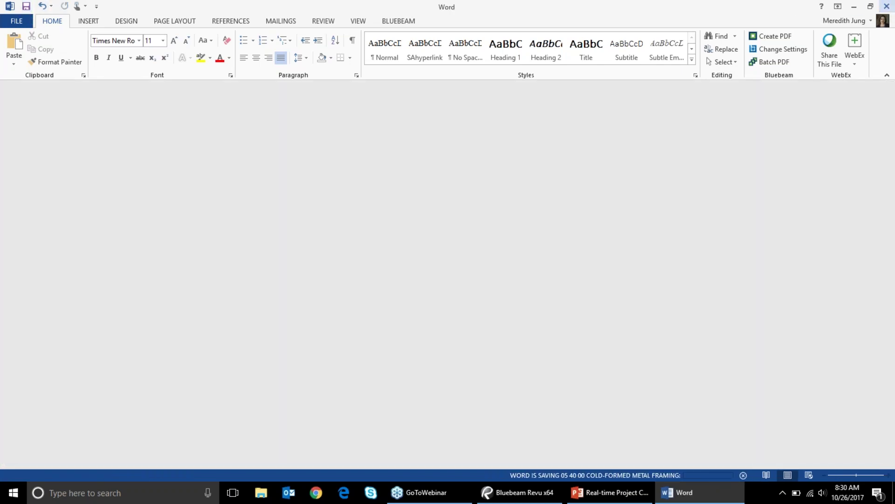
Check in the Cold-Formed Metal Framing document with the comment "Changed to Cold-Framed" and inspect the edited heading in its read-only copy
right_click(794, 211)
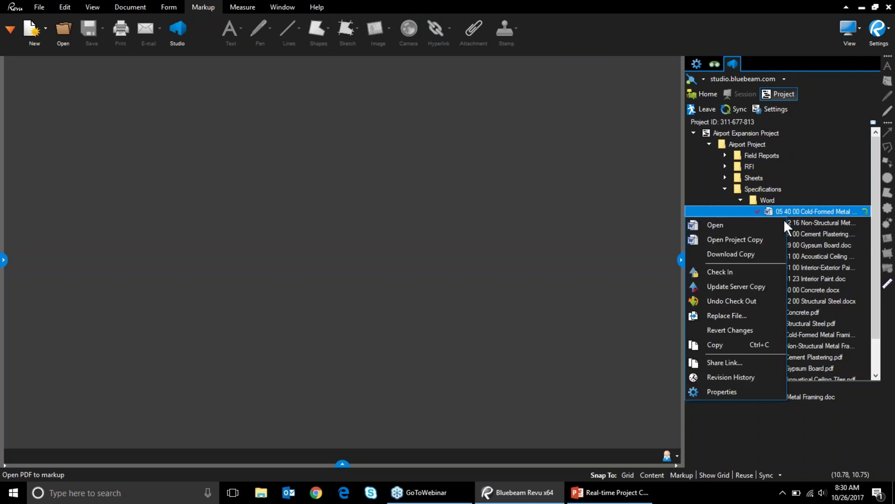
click(731, 270)
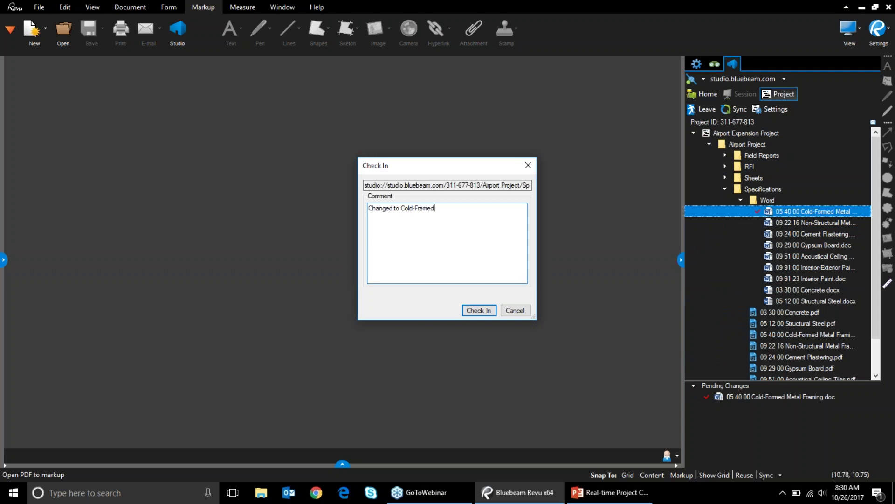
click(471, 312)
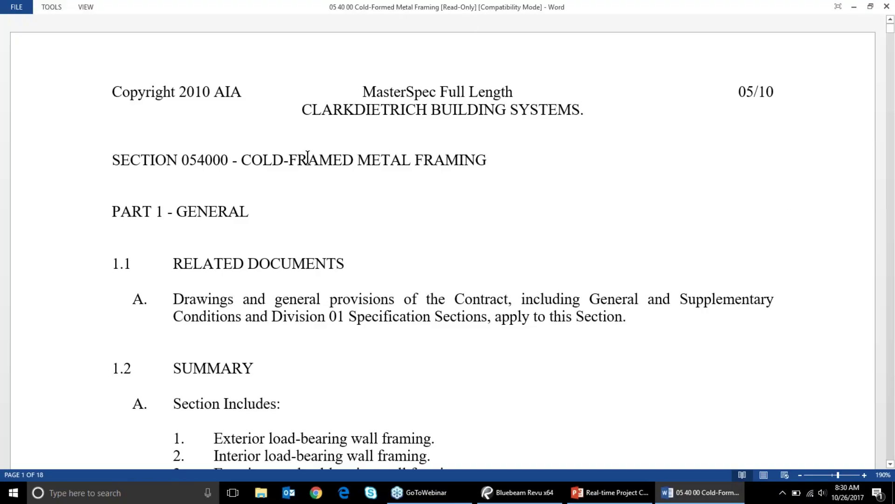
drag(297, 161, 315, 161)
click(887, 6)
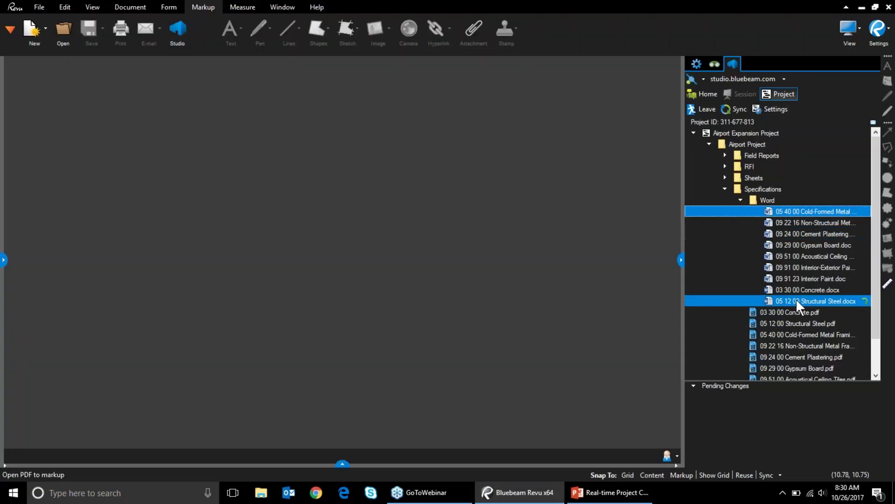
Collapse the Specifications folder, show the Architectural sheets under Sheets, and start a project sync but cancel it
click(725, 187)
double_click(761, 178)
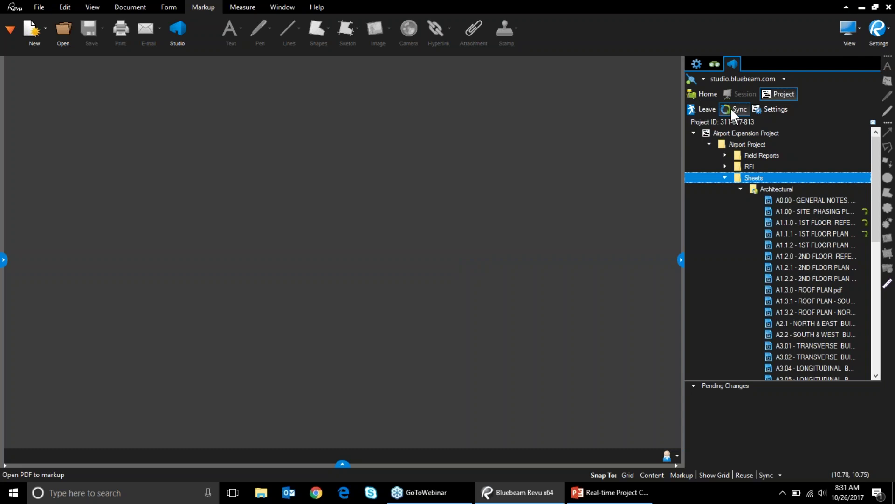
mouse_move(778, 303)
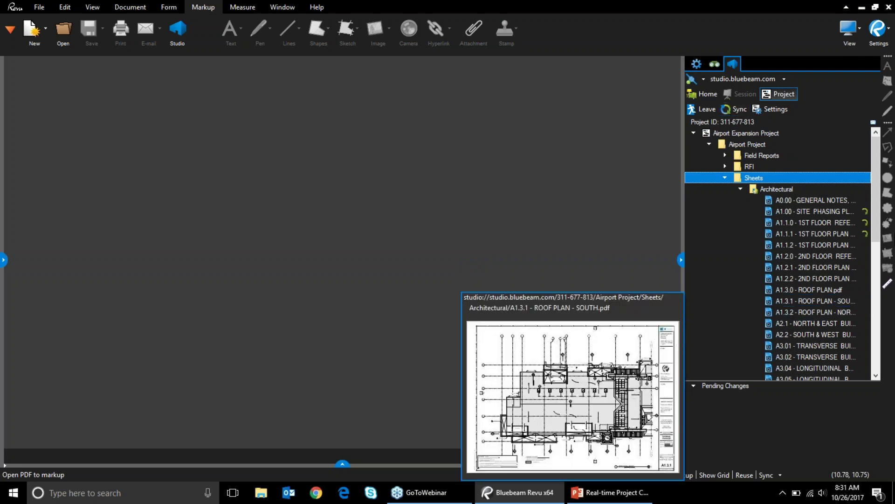
double_click(807, 202)
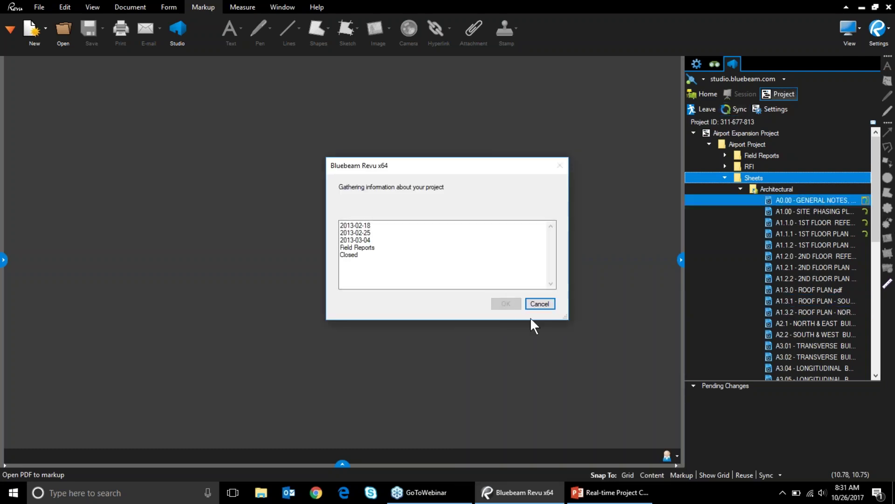
click(540, 304)
Check out the A1.00 Site Phasing Plan, A1.1.0 1st Floor Reference Plan and A1.1.1 1st Floor Plan South sheets together
click(821, 211)
ctrl+click(825, 233)
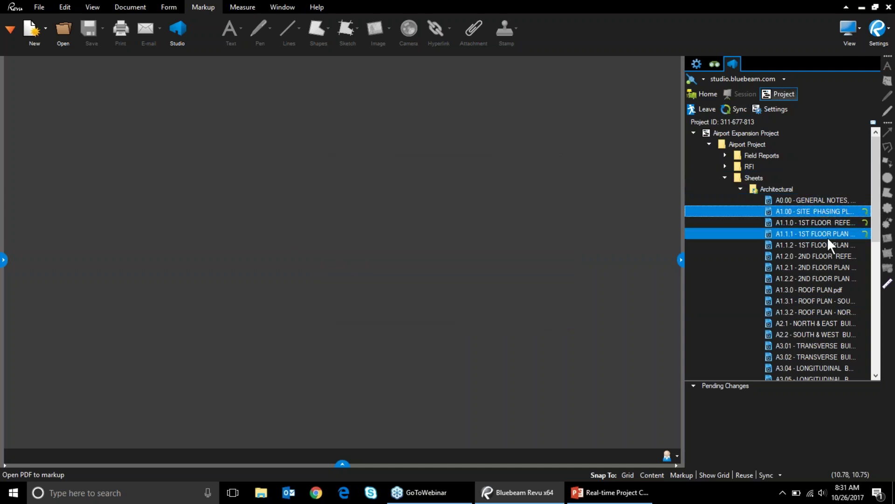
ctrl+click(827, 222)
right_click(812, 223)
click(761, 245)
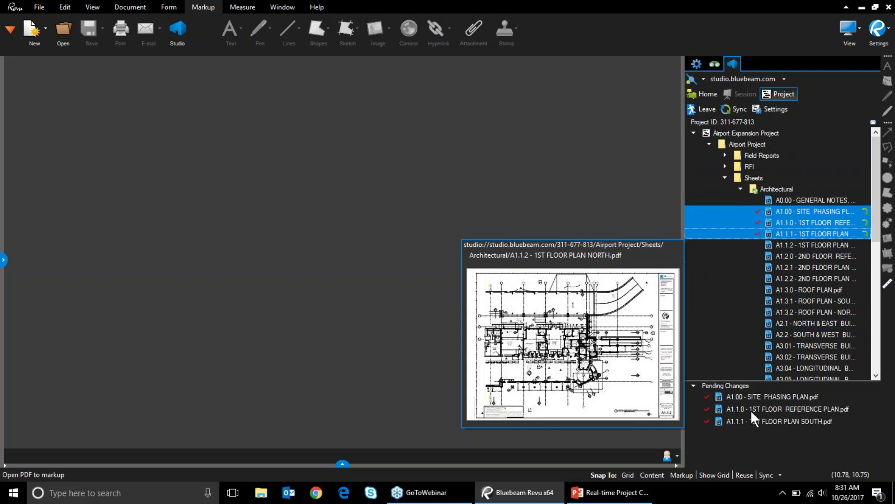
click(740, 438)
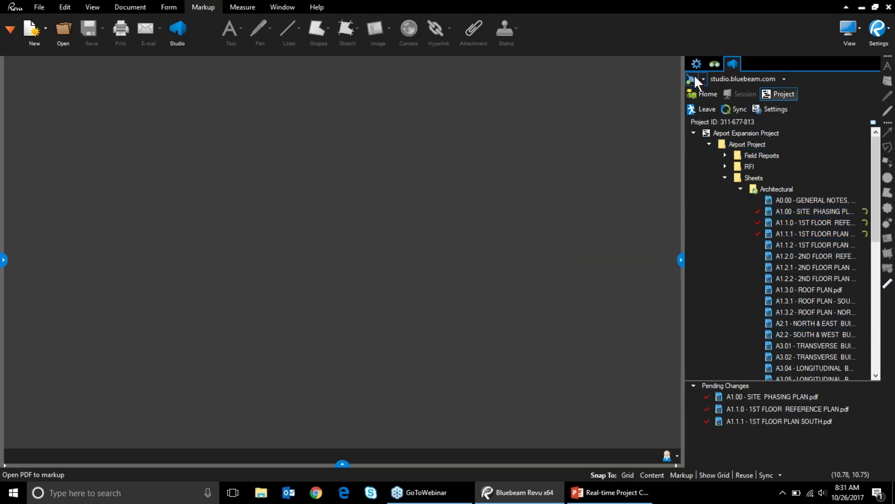
Open the checked-out A1.1.0 1st Floor Reference Plan from the pending changes
click(746, 408)
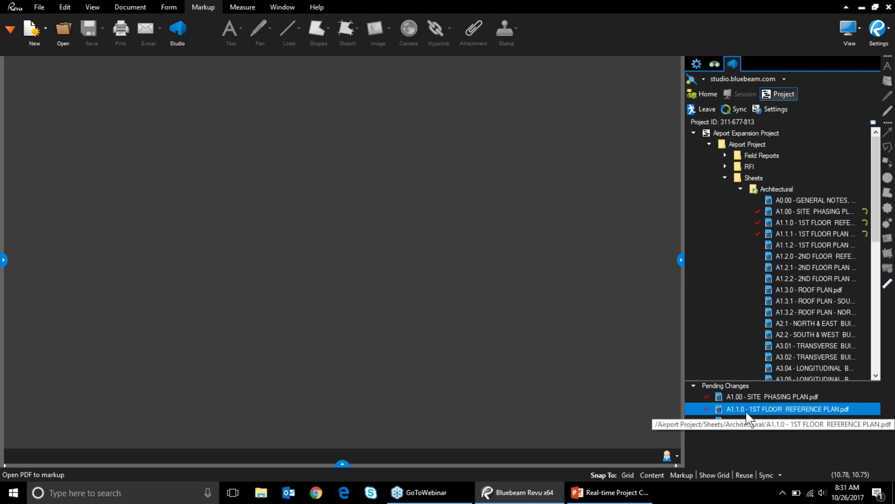
double_click(745, 412)
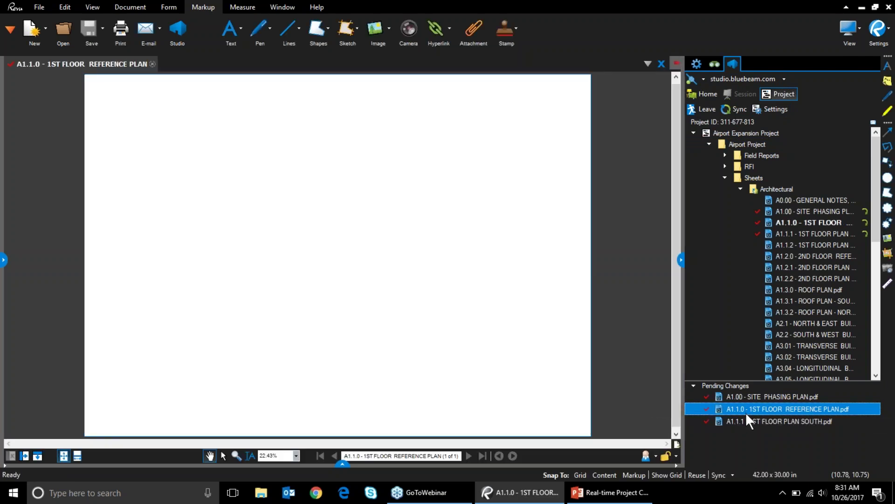
scroll(293, 301, up, 5)
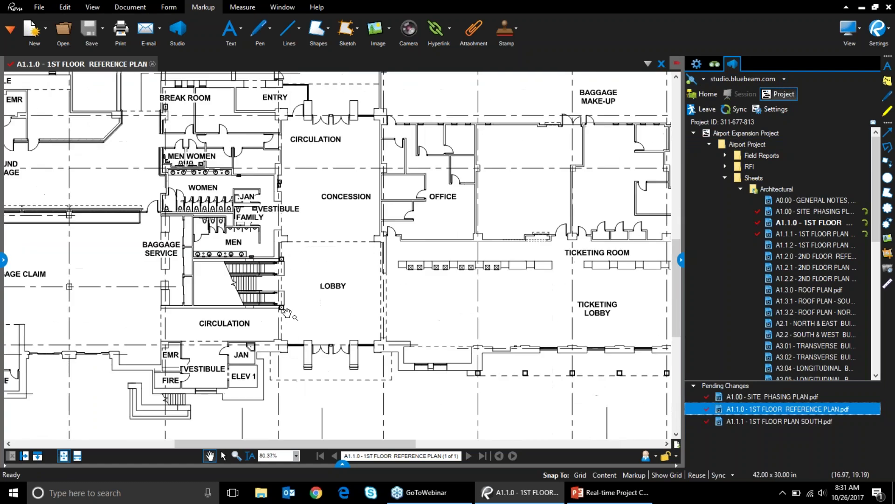
drag(318, 315, 425, 331)
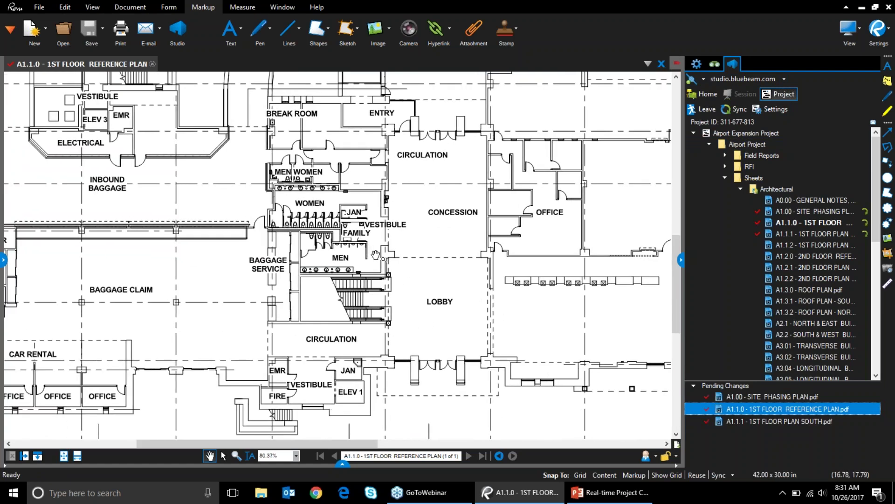
scroll(362, 234, up, 2)
scroll(361, 234, up, 1)
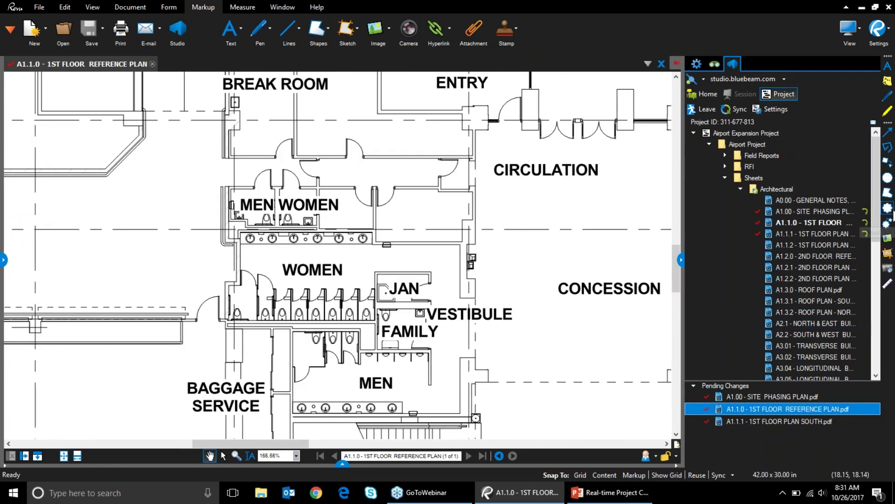
Draw a red cloud around the larger women's restroom with a callout reading "make the women's restroom larger"
click(888, 224)
drag(220, 239, 442, 348)
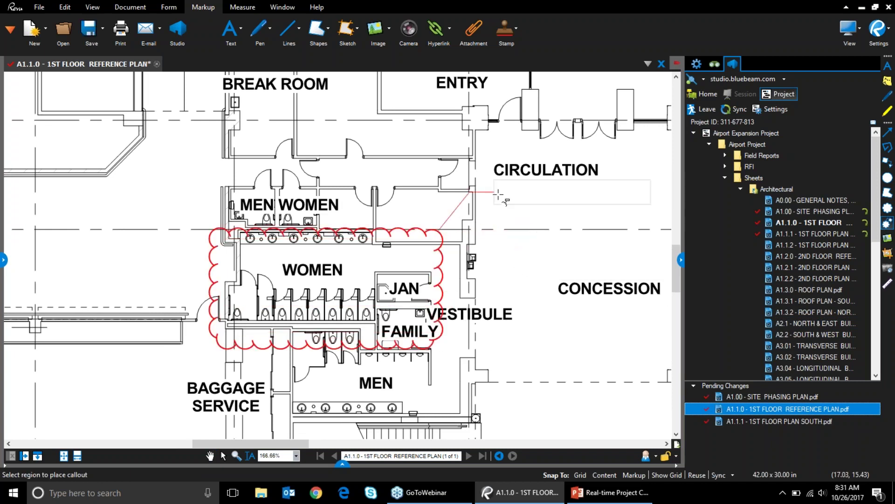
click(518, 201)
text(make the )
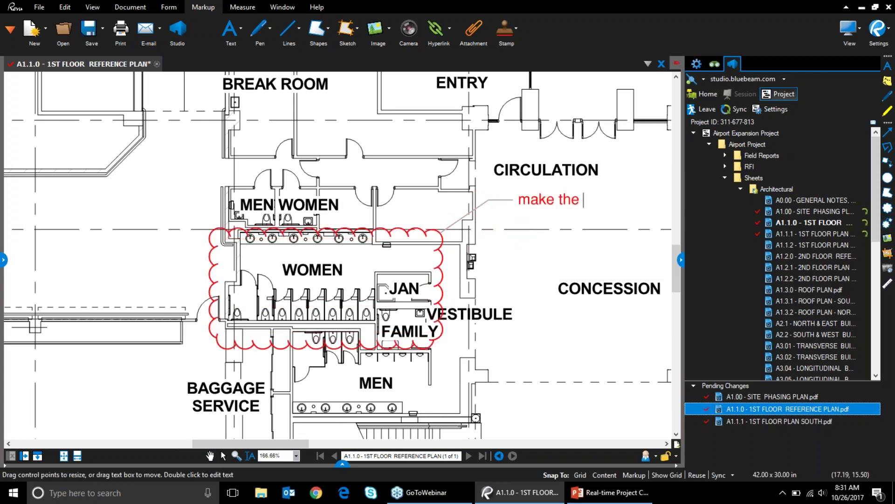
text(women's res)
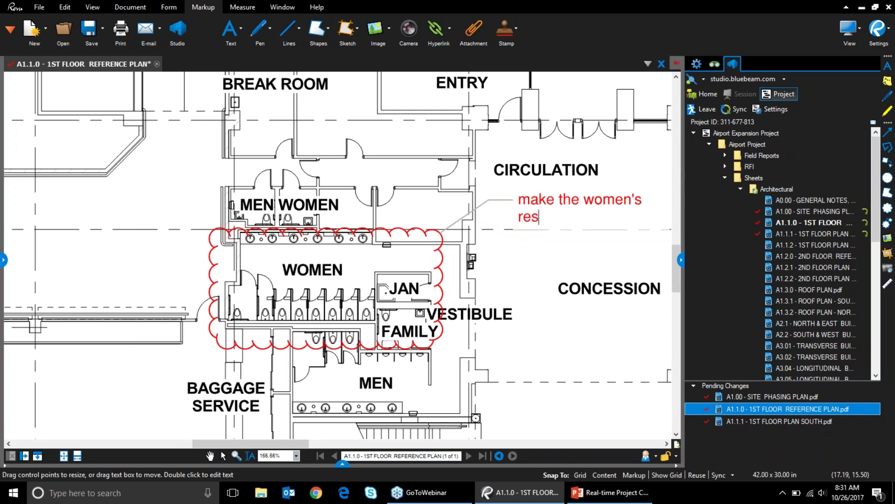
text(troom larger)
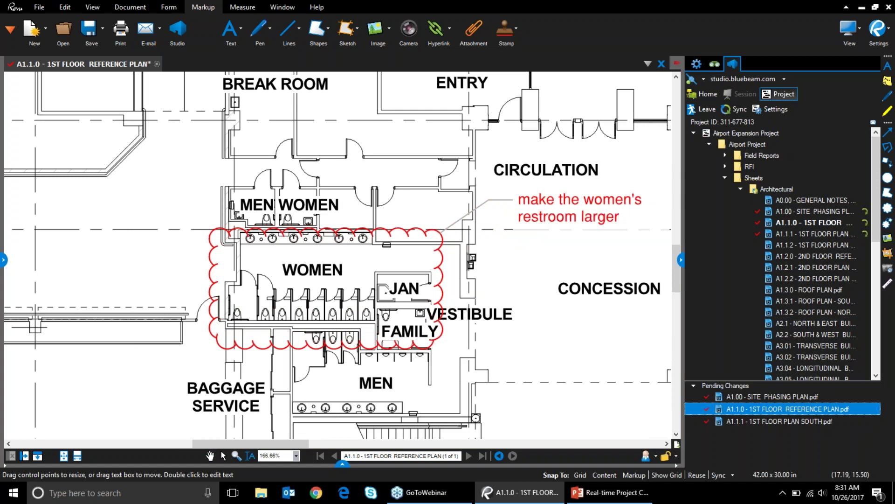
Move the callout text closer to the cloud, beneath the CIRCULATION label, and narrow its text box slightly
click(566, 242)
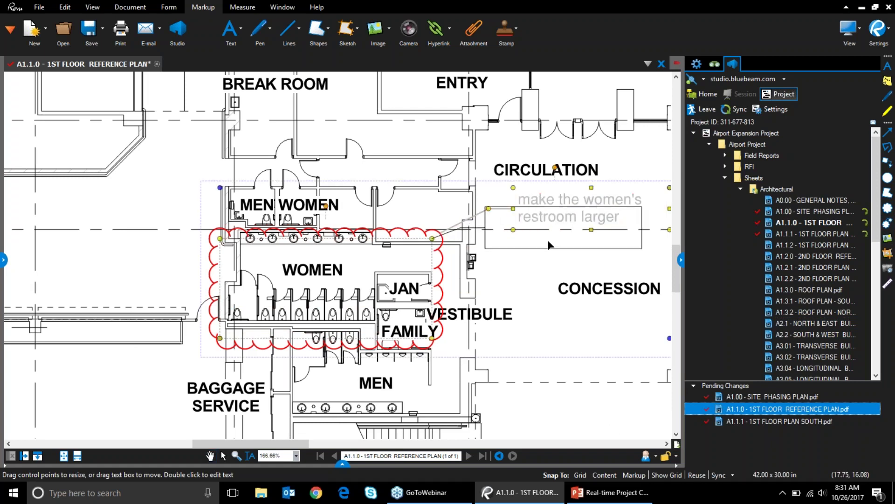
drag(639, 227, 621, 228)
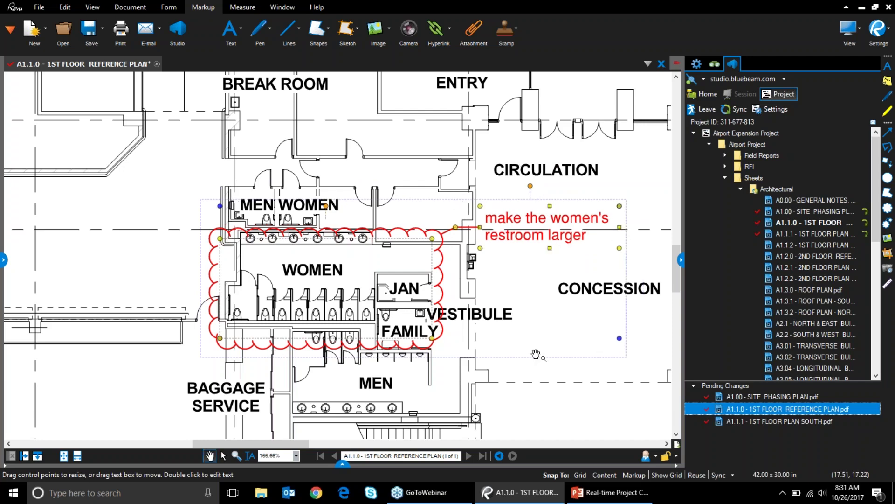
click(546, 428)
Check in all three pending sheets together with the comment "Added comment about women's restroom."
right_click(800, 409)
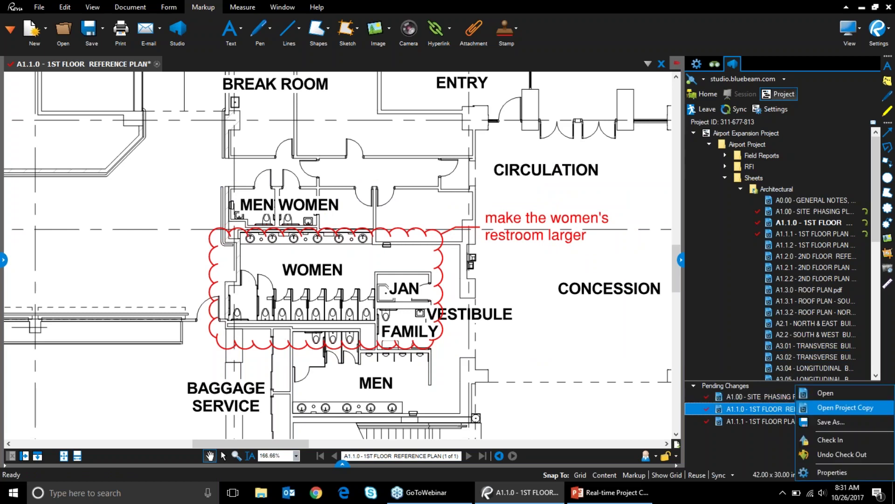
click(724, 395)
shift+click(738, 422)
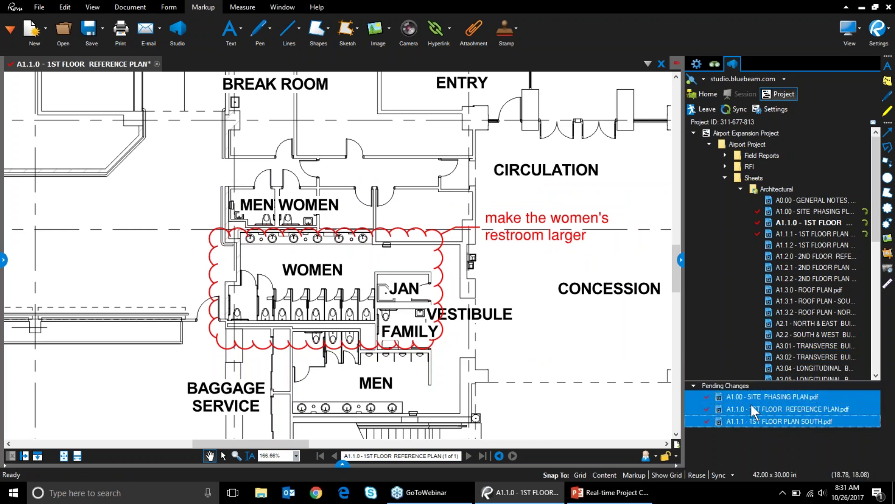
right_click(752, 404)
click(805, 444)
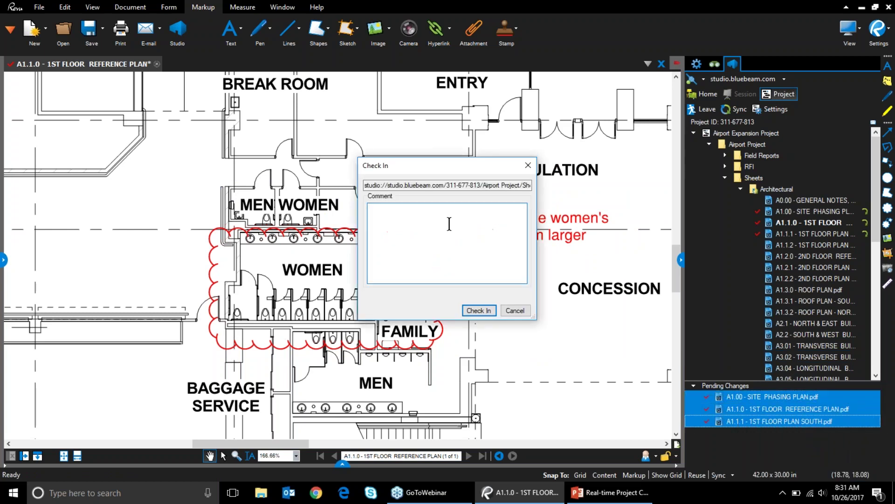
text(Added comment about women's restroom.)
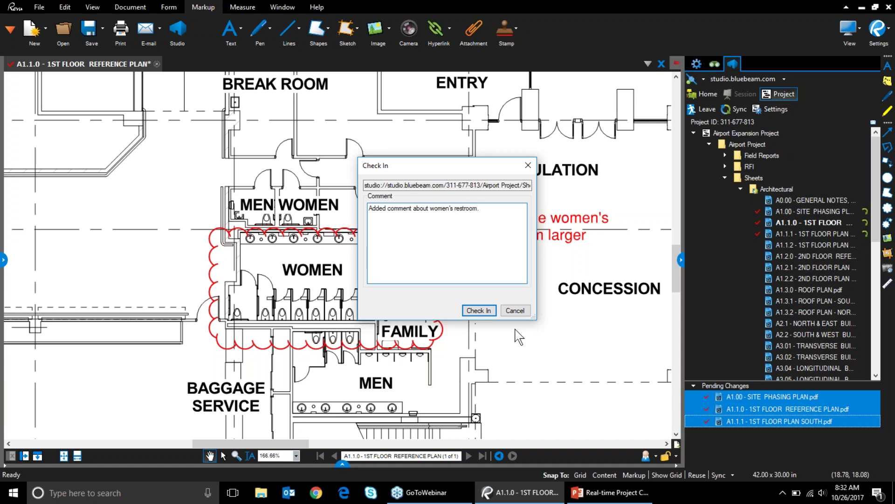
click(480, 310)
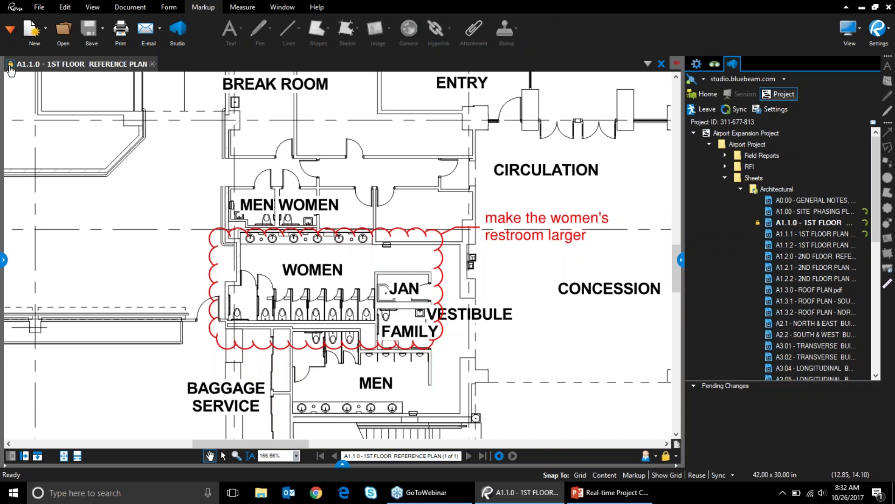
Review the revision history of the A1.1.0 1st Floor Reference Plan
right_click(844, 223)
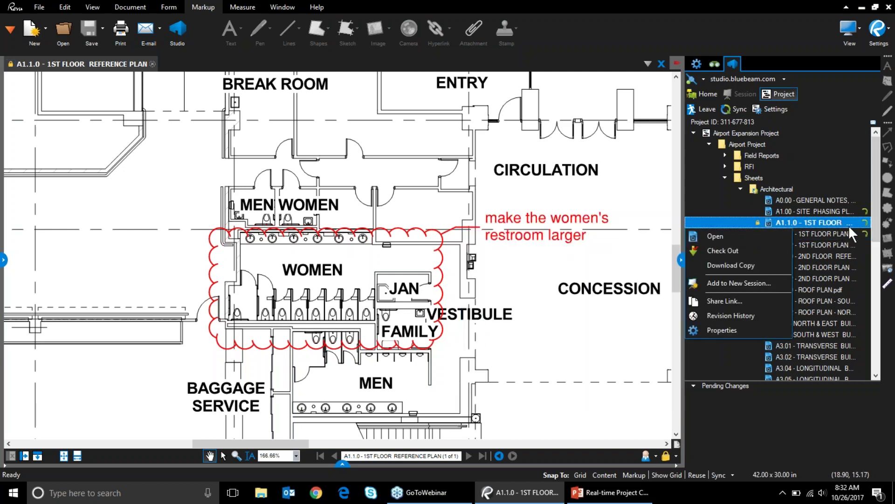
click(712, 317)
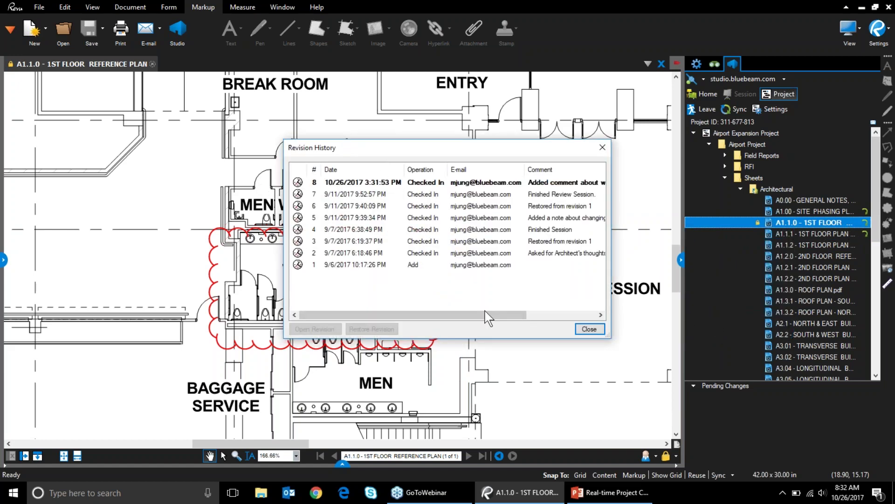
click(570, 317)
drag(583, 316, 441, 235)
View revision 6 of the A1.1.0 plan, then close the revision history, that revision and the current plan
click(496, 207)
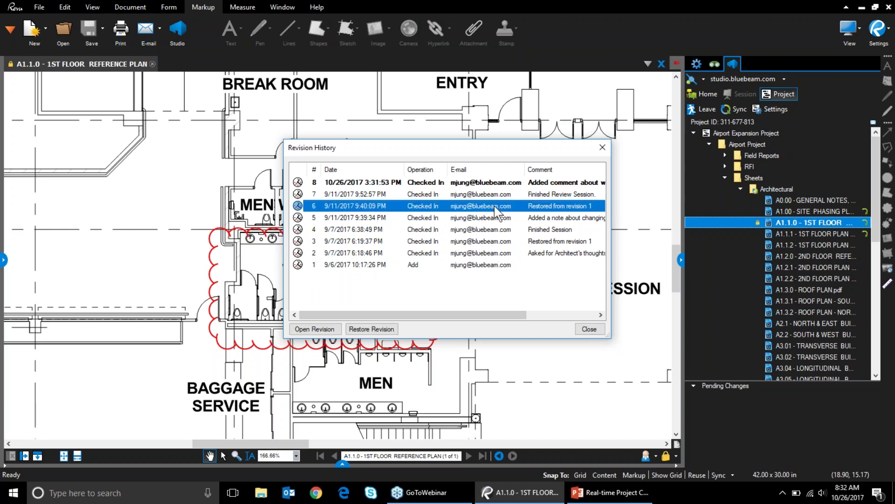
click(320, 328)
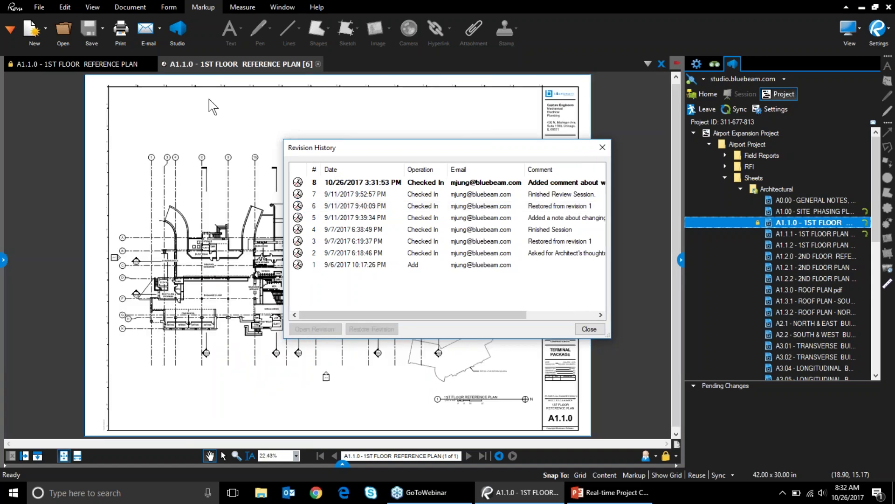
drag(542, 154, 857, 160)
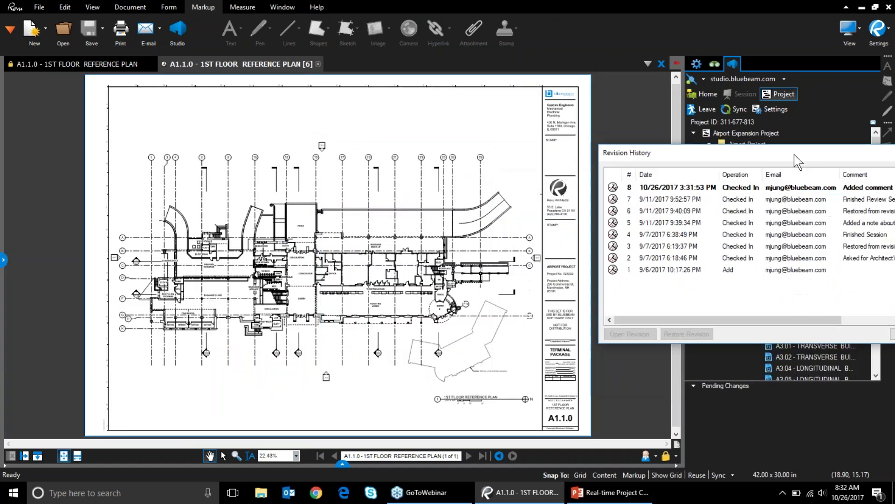
drag(665, 154, 336, 154)
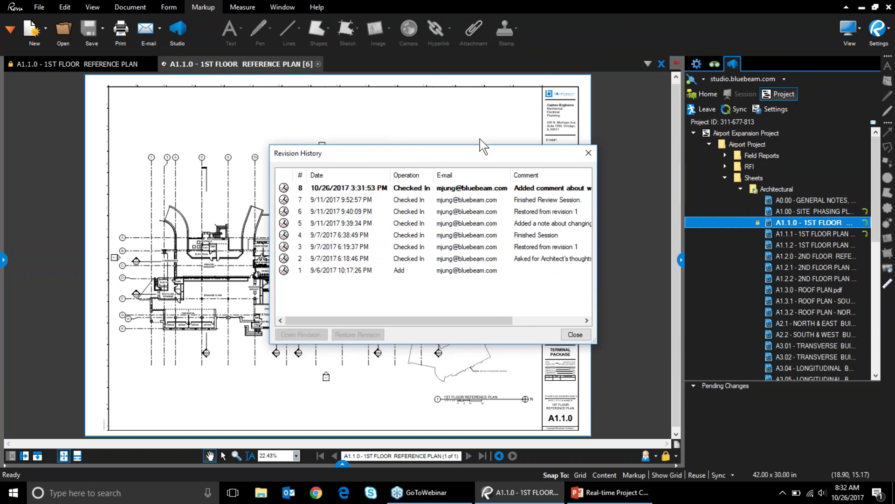
click(588, 153)
click(318, 64)
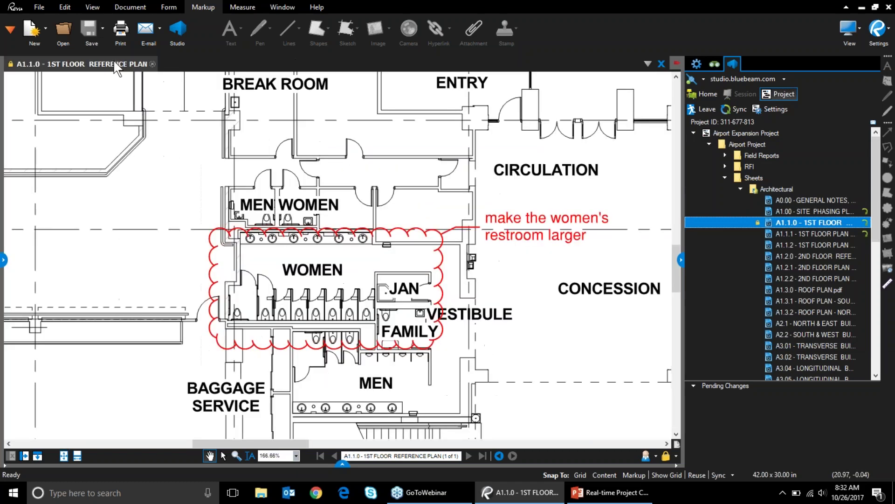
click(150, 64)
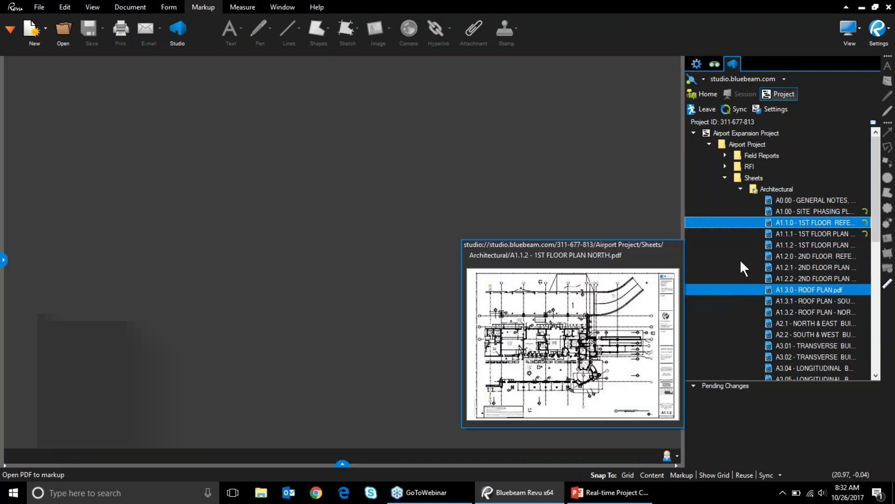
Add the A1.1.1 South and A1.1.2 North 1st Floor Plans to a new session named "Airport Expansion Project Design Review"
click(802, 234)
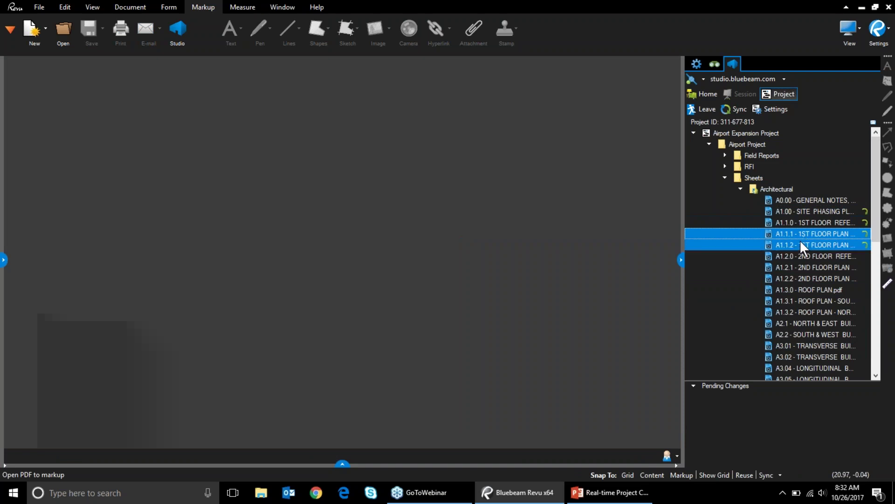
mouse_move(794, 246)
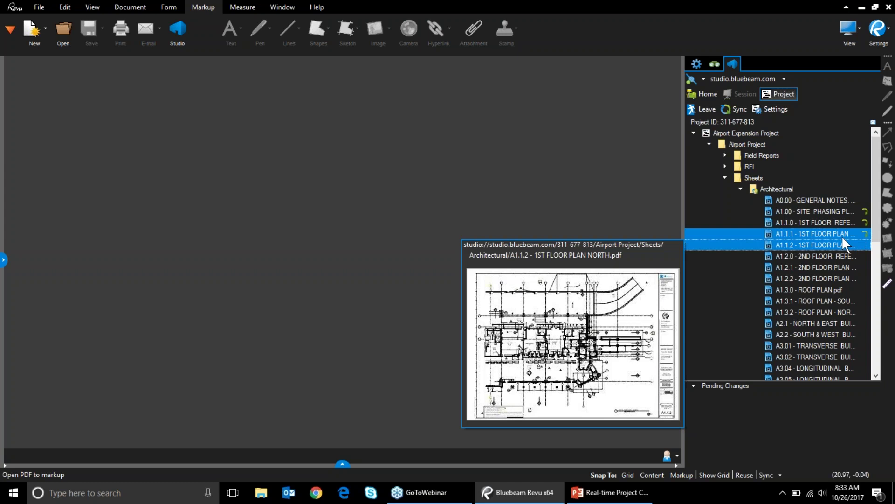
right_click(774, 245)
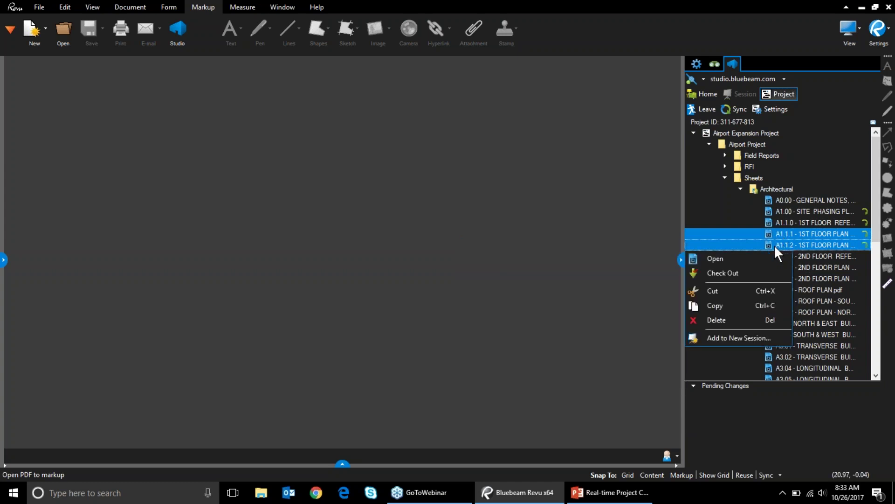
click(715, 338)
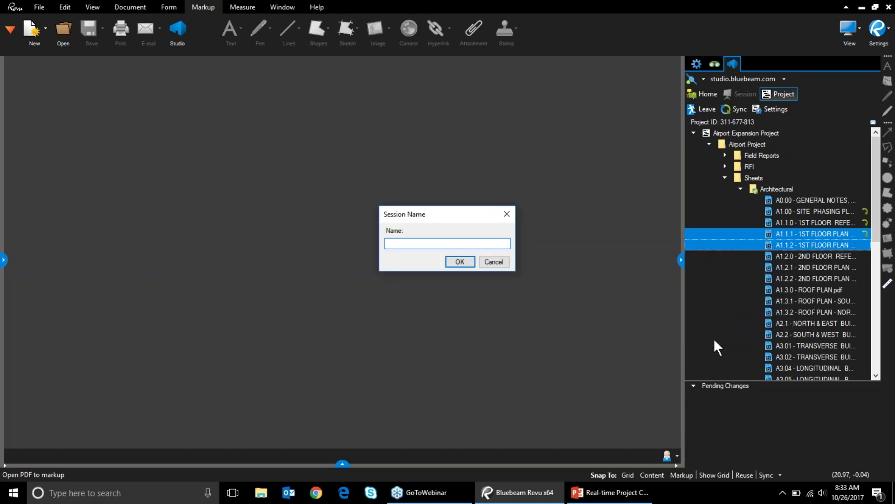
text(Airport Expansion Design Review)
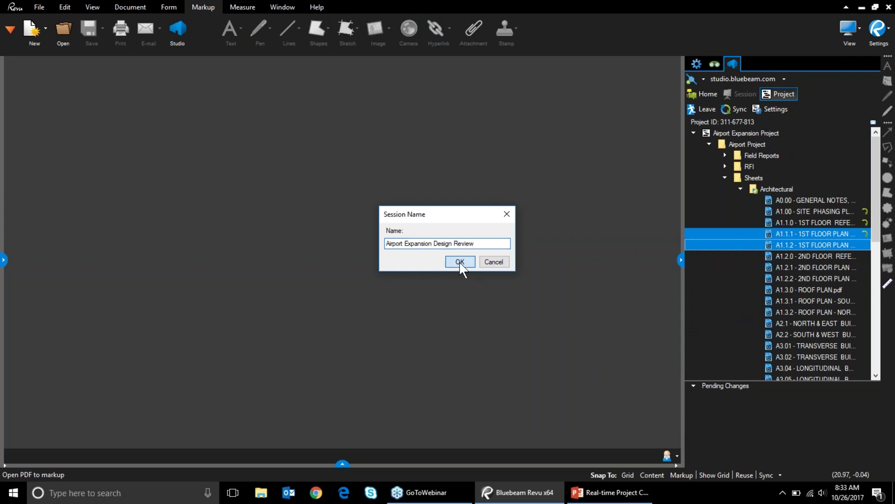
text(Project)
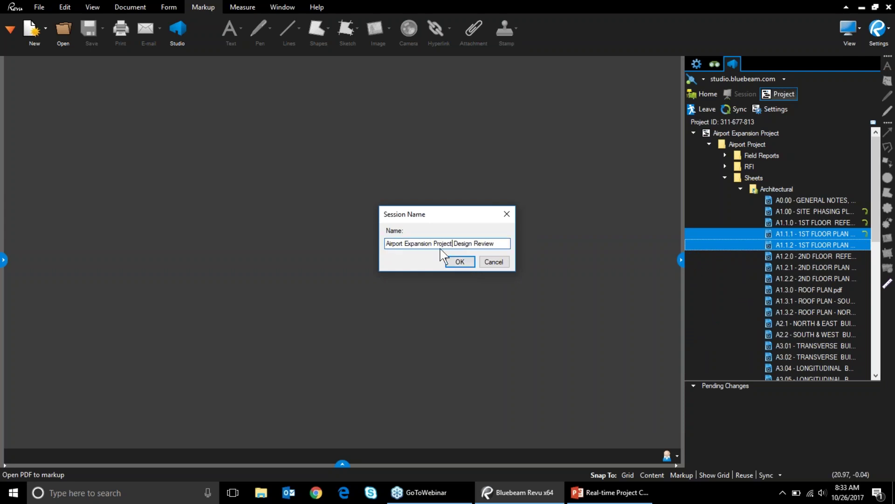
click(459, 262)
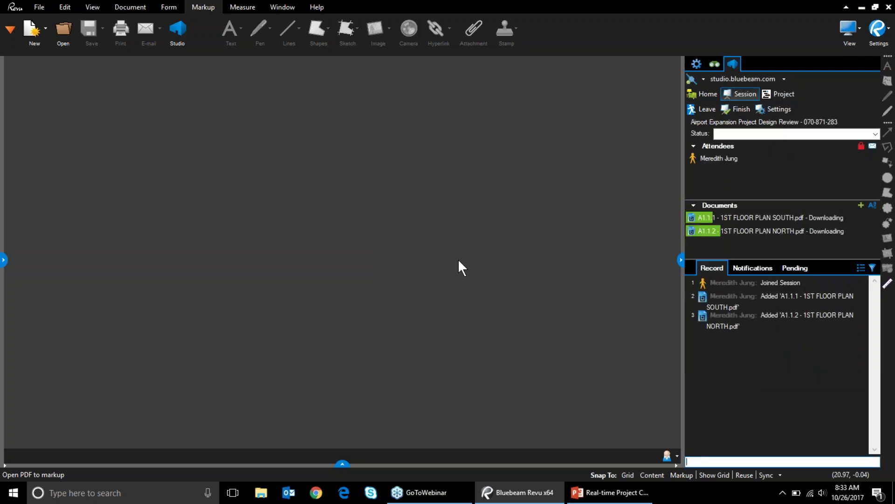
Send e-mail invitations for the Airport Expansion Project Design Review session to the Engineering Team group
click(847, 159)
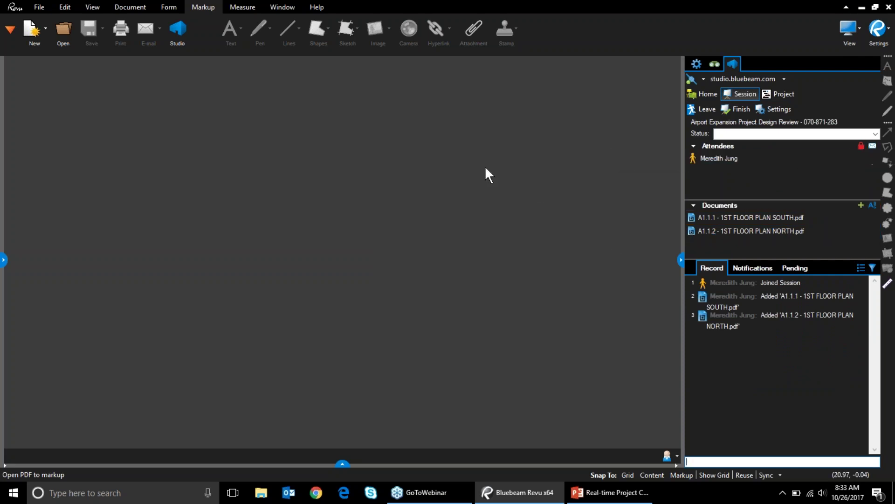
click(872, 147)
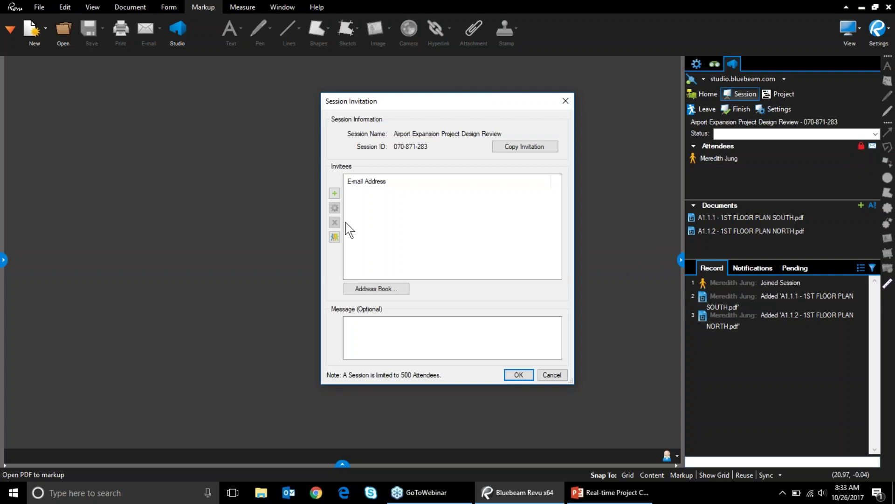
click(334, 193)
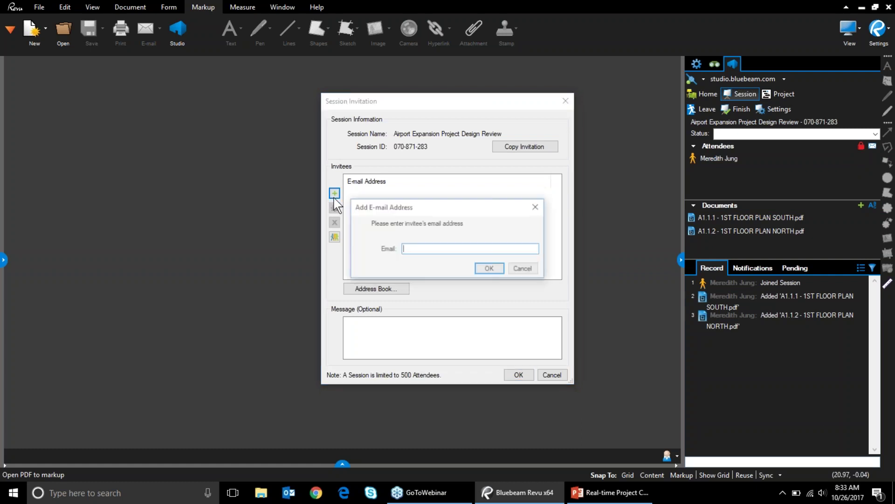
click(524, 269)
click(335, 236)
double_click(377, 196)
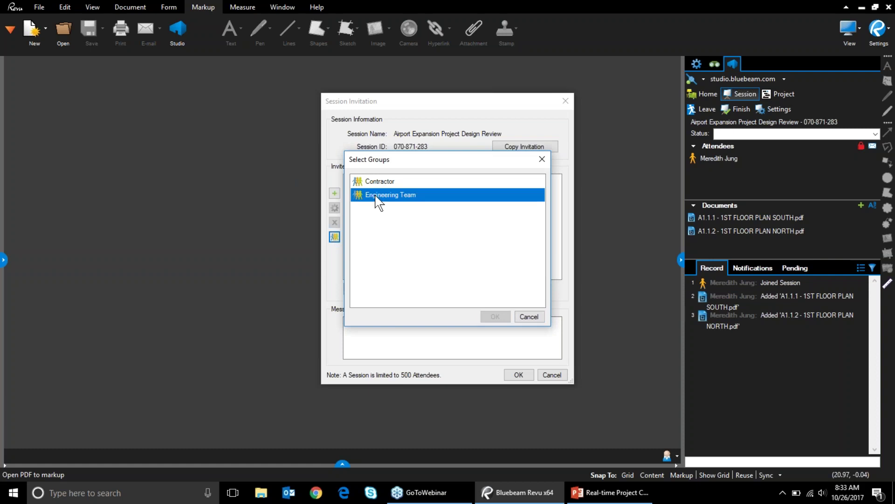
click(519, 375)
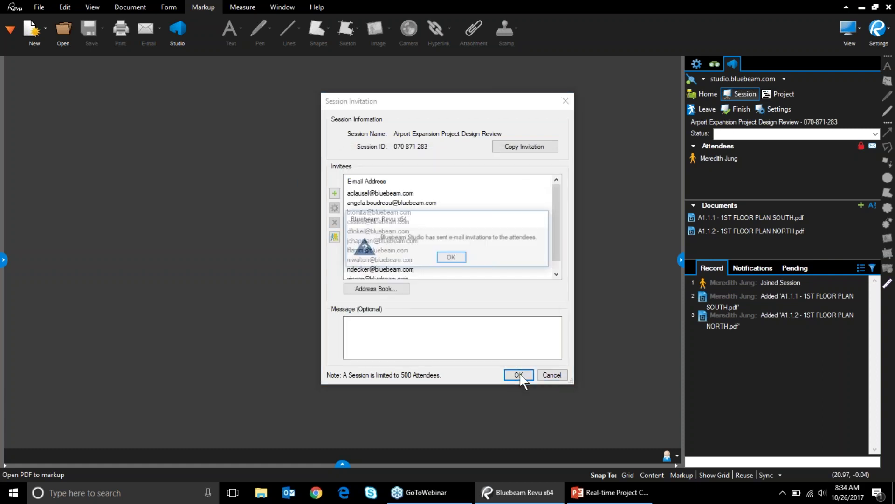
click(451, 256)
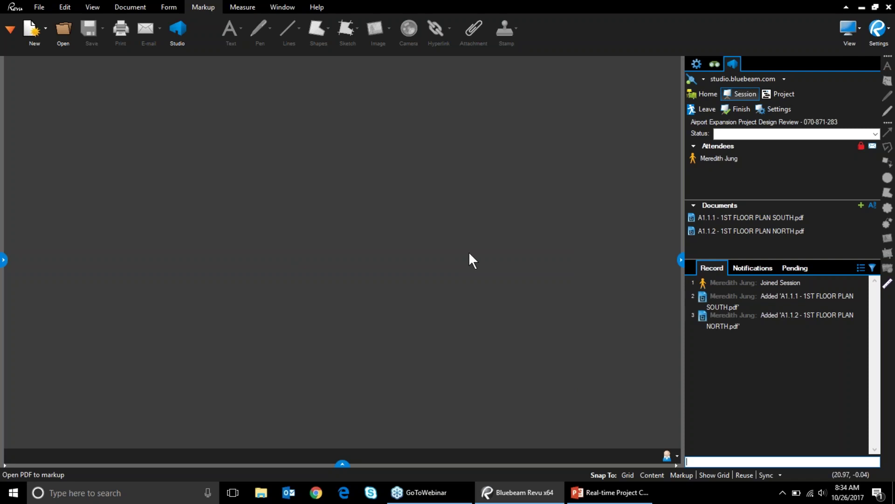
Return to the Studio home list and open the existing Airport Expansion Review session
click(706, 94)
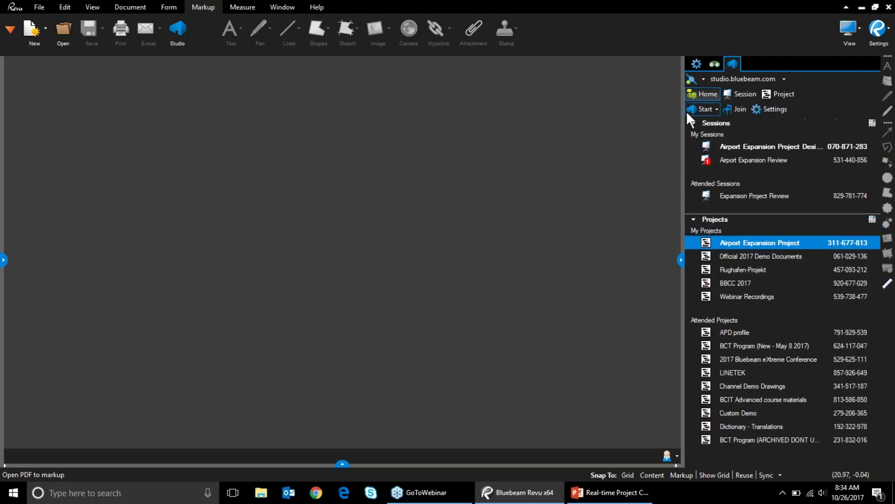
click(709, 107)
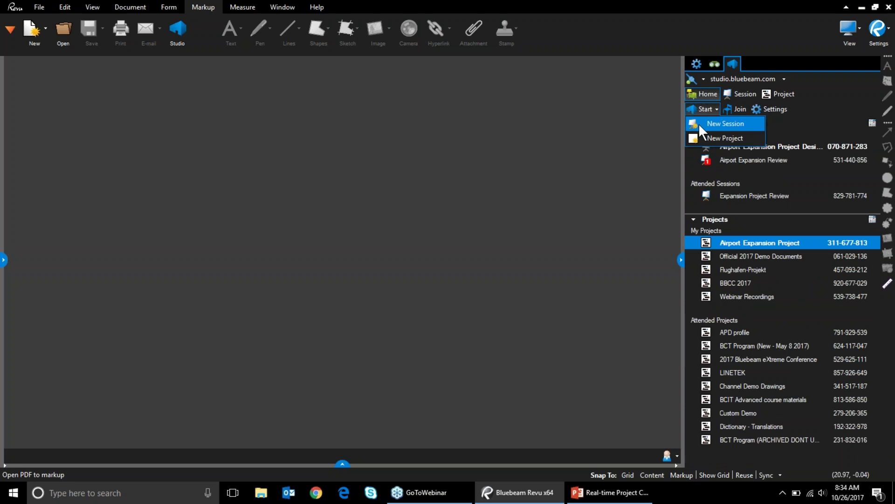
click(596, 220)
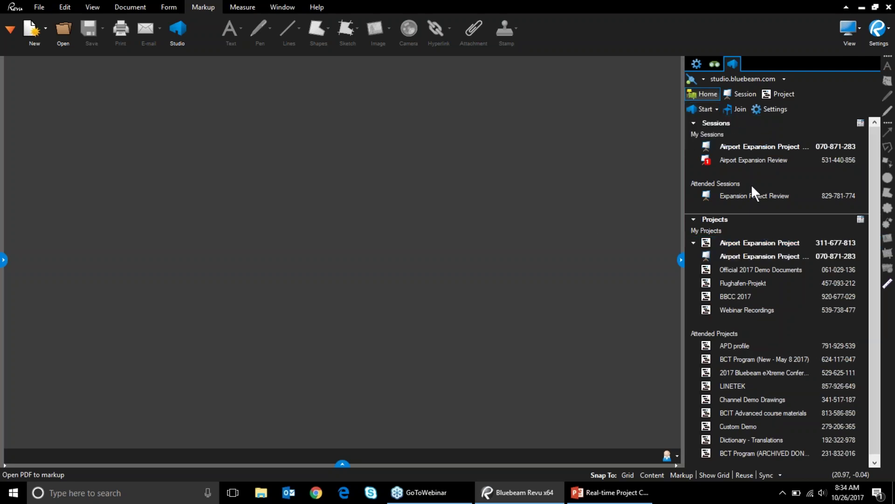
click(706, 158)
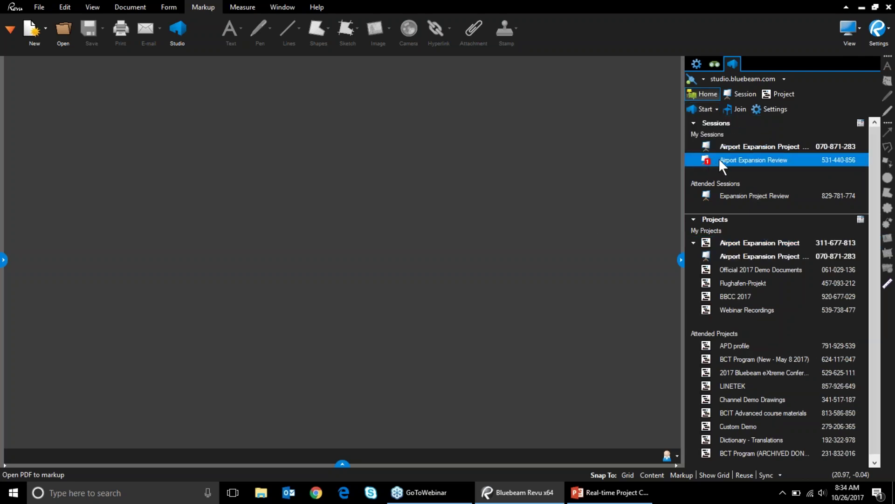
double_click(707, 194)
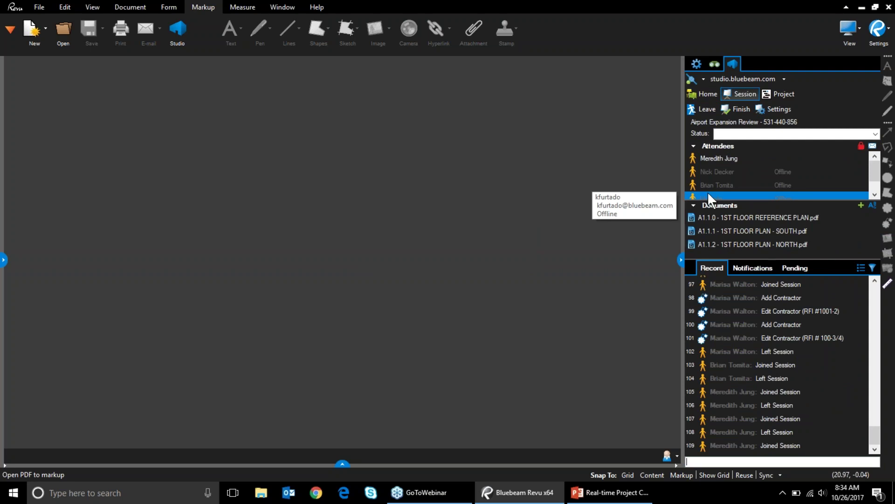
Browse the session record and jump from entry 88, "Edit Engineer", to its location on the A1.1.2 North 1st Floor Plan
scroll(777, 375, up, 4)
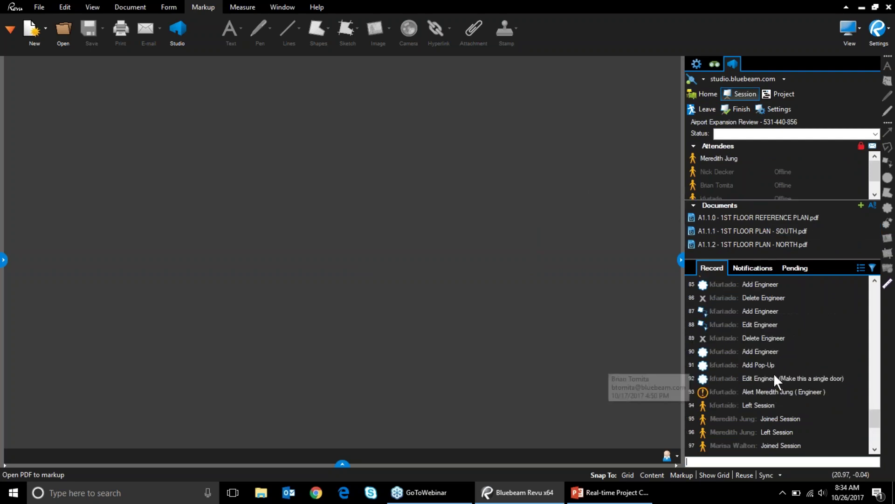
click(869, 160)
mouse_move(872, 163)
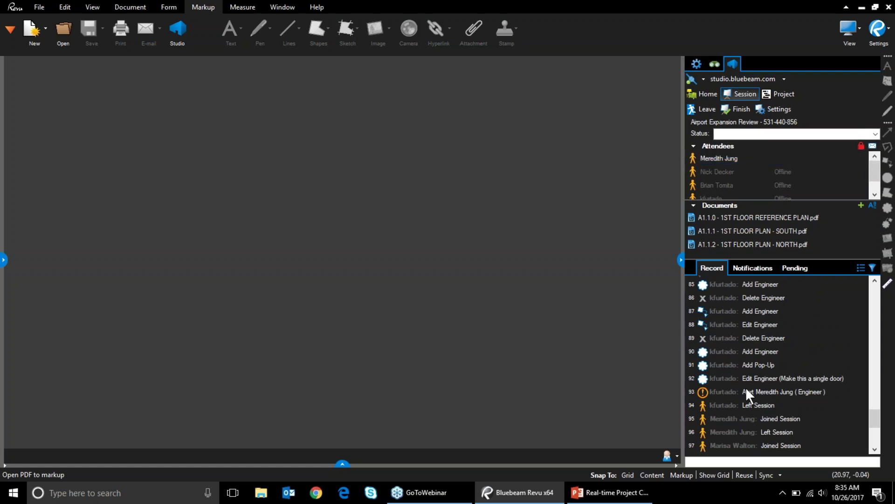
drag(875, 420, 878, 405)
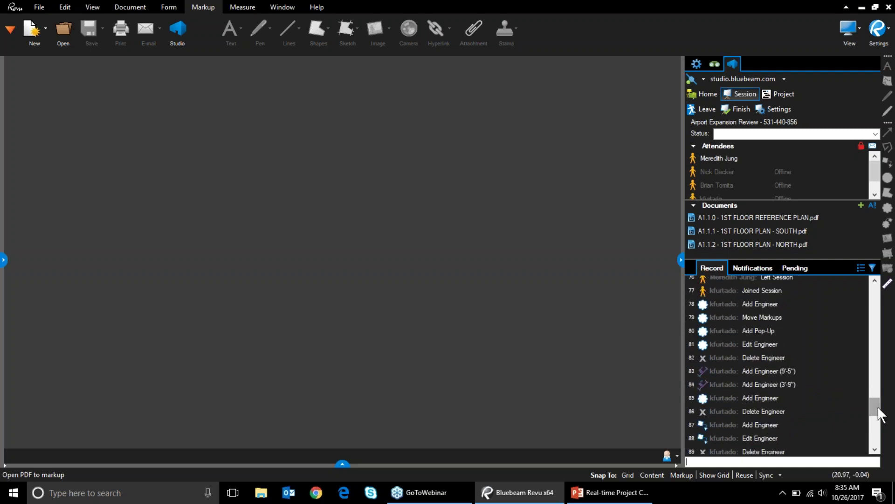
double_click(756, 439)
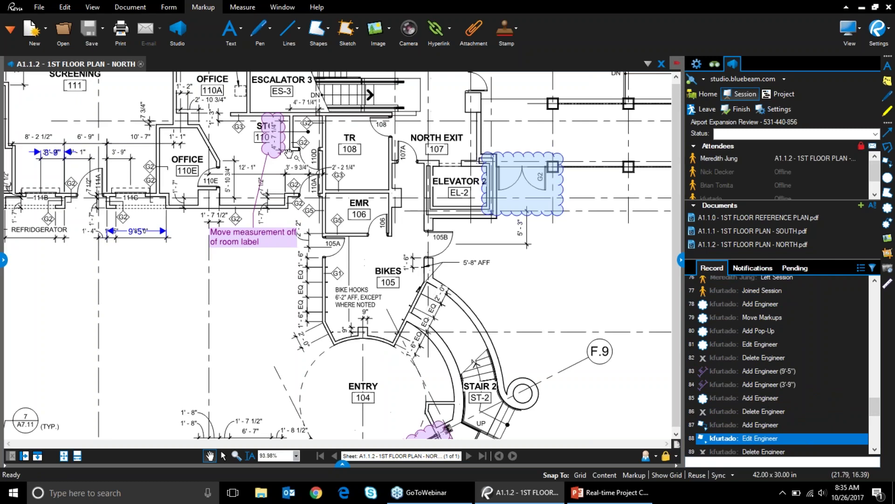
Examine the "Move measurement off of room label" callout near room 110 and its entry in the markups list
drag(348, 264, 433, 311)
scroll(433, 311, up, 5)
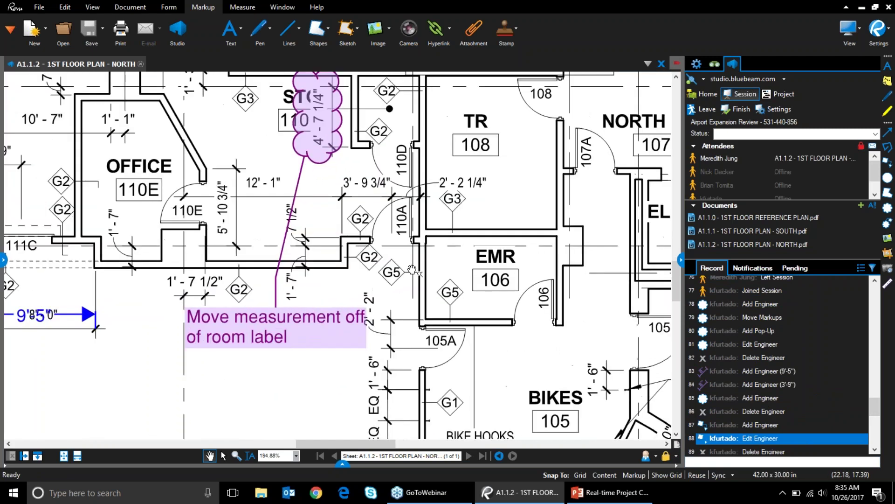
drag(412, 269, 474, 324)
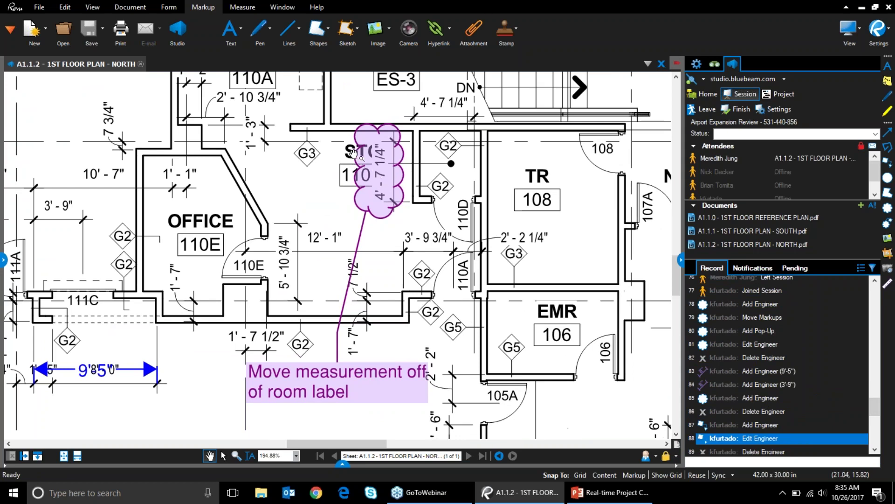
click(342, 191)
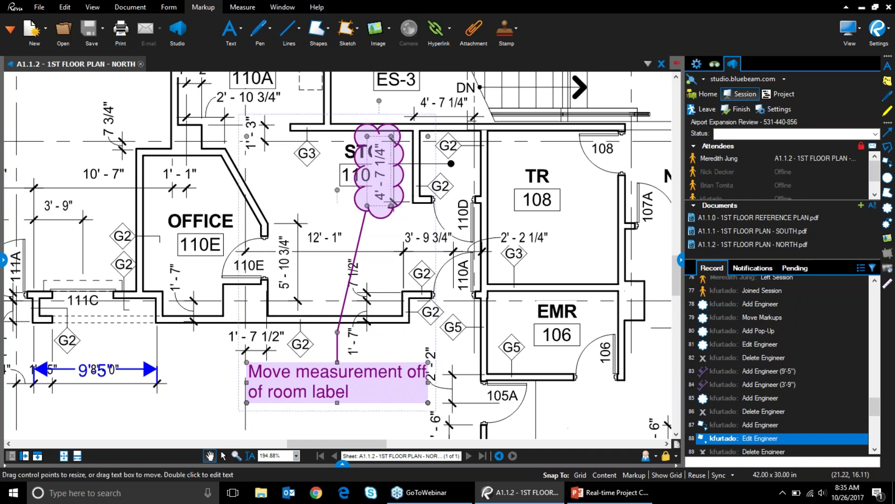
click(342, 463)
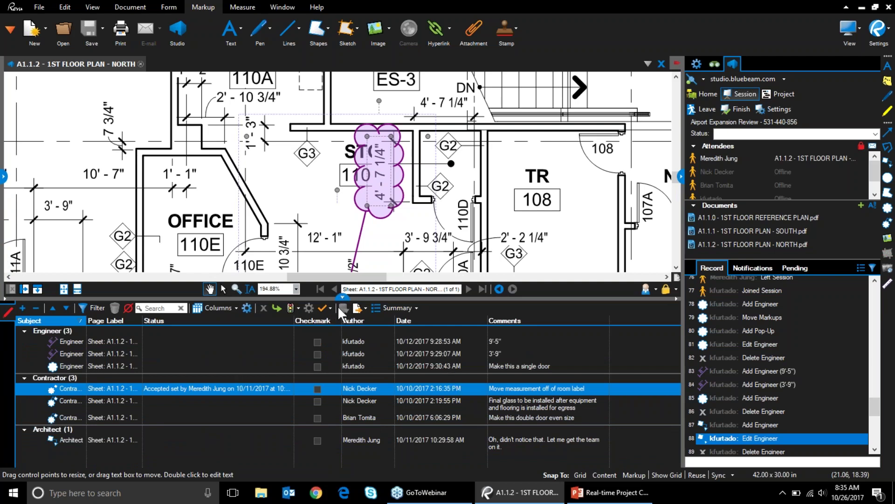
click(344, 296)
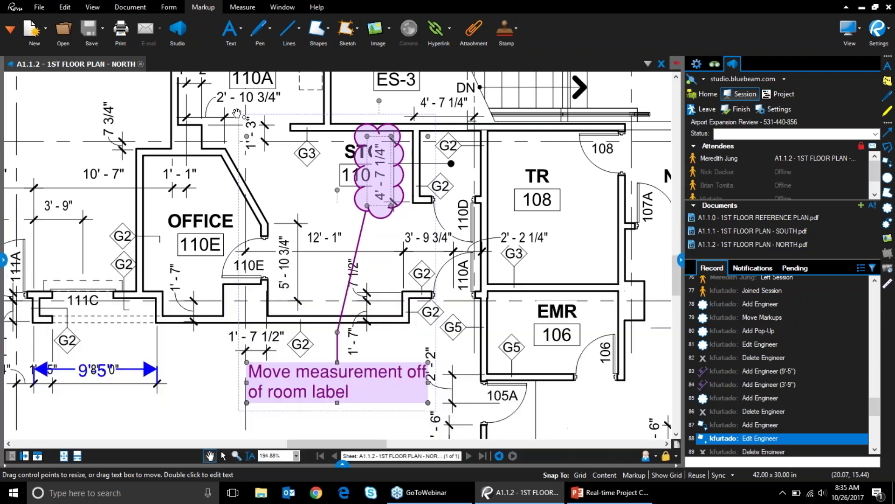
Place an Architect Review callout over Office 110E with its arrow at the purple cloud around room 110's label
click(7, 259)
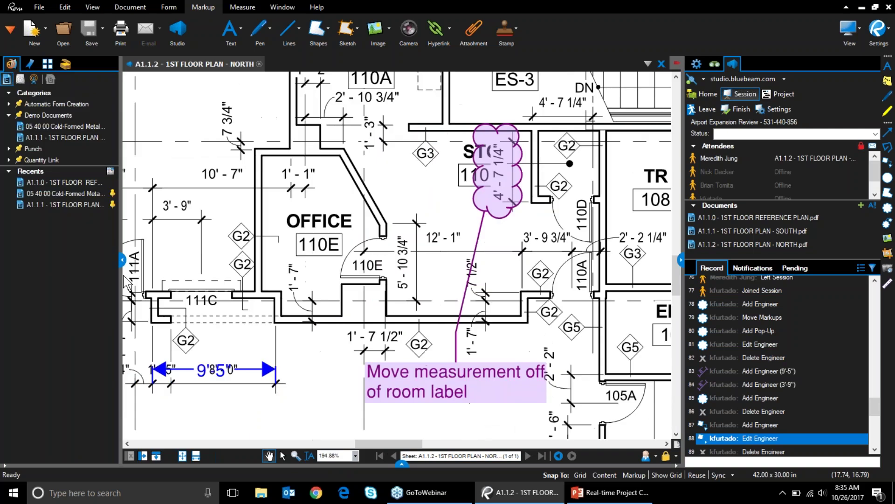
click(47, 64)
click(66, 64)
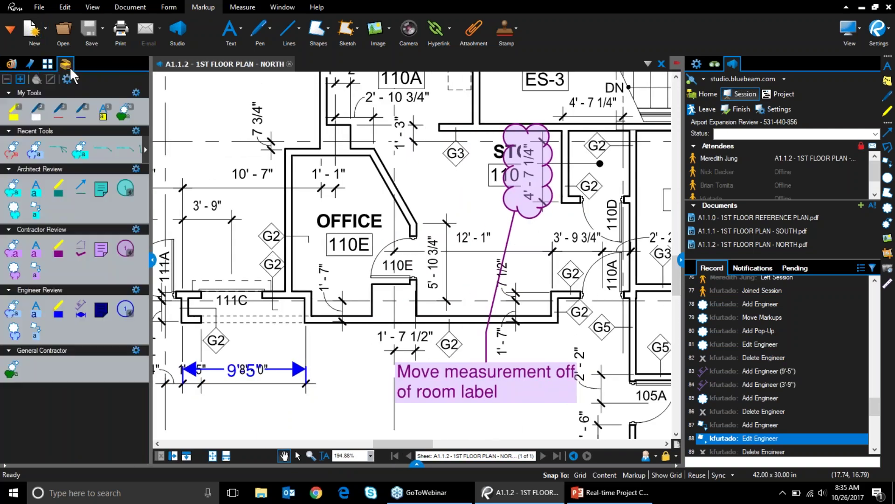
click(36, 213)
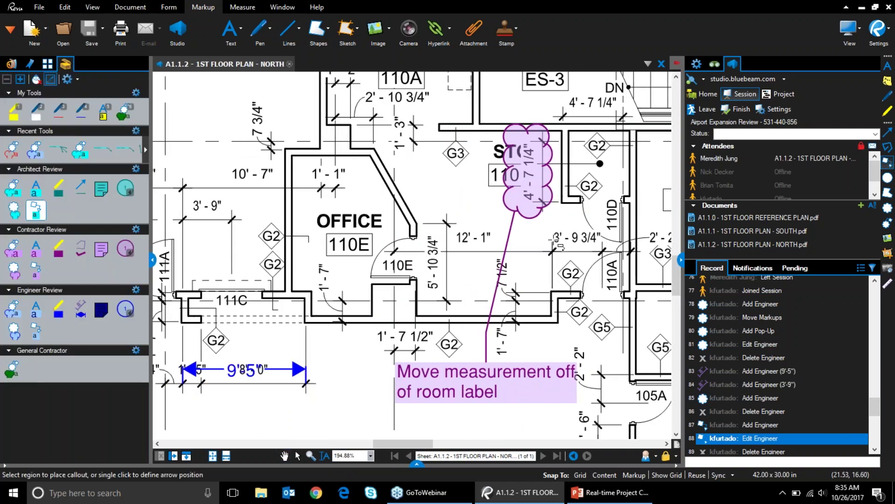
click(506, 208)
click(287, 190)
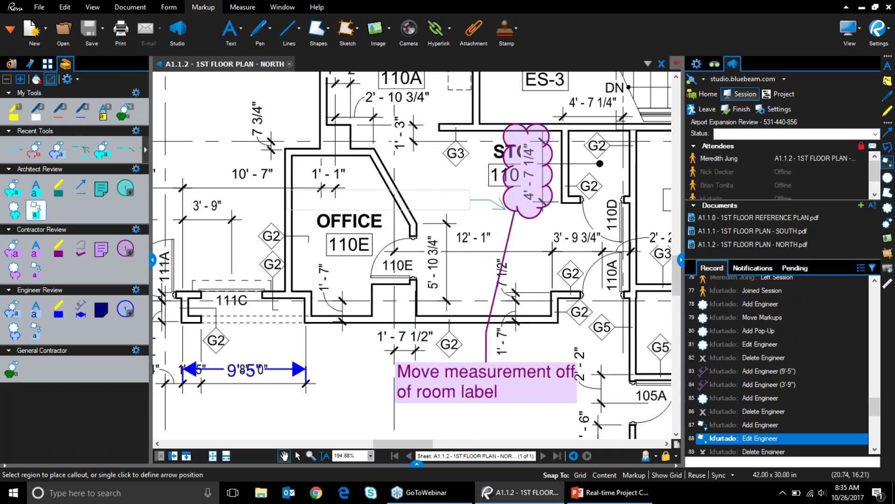
Enter "Got it, we'll take care of it" as the callout text and reposition the narrowed text box above the Office label
text(Got it, we'll)
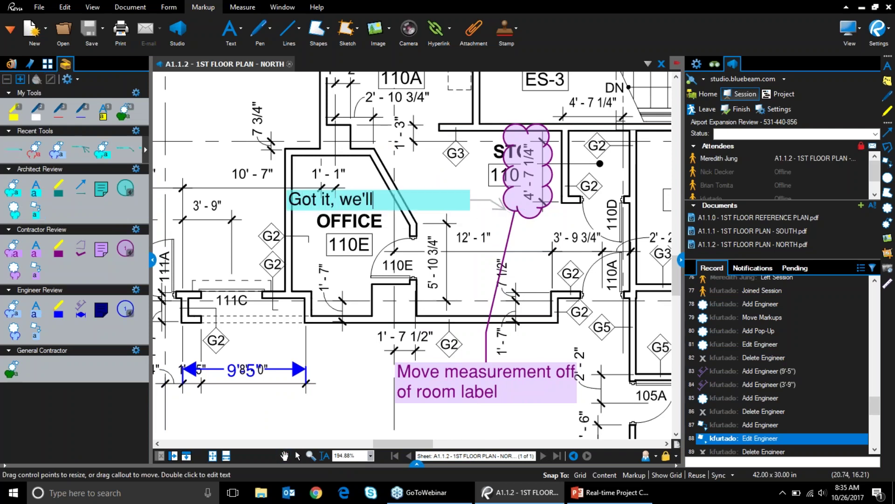
text( take a)
key(BackSpace)
key(BackSpace)
text(are)
key(BackSpace)
key(BackSpace)
key(BackSpace)
text(care of it)
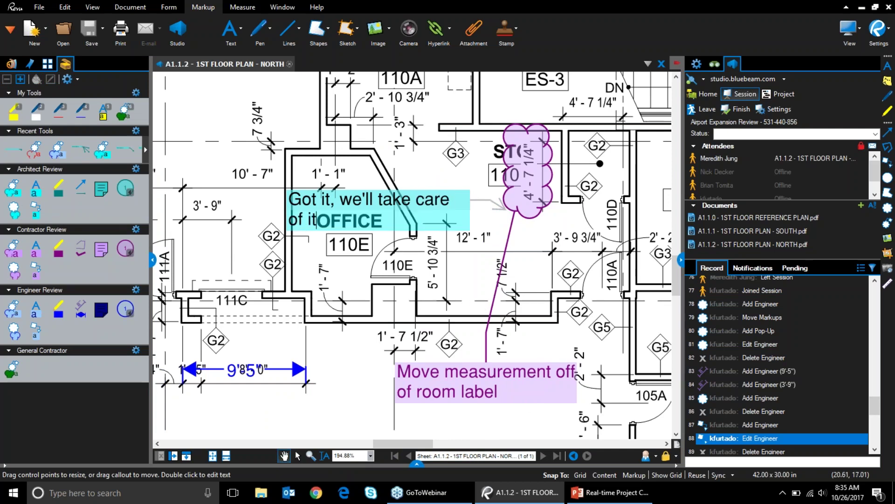
key(Escape)
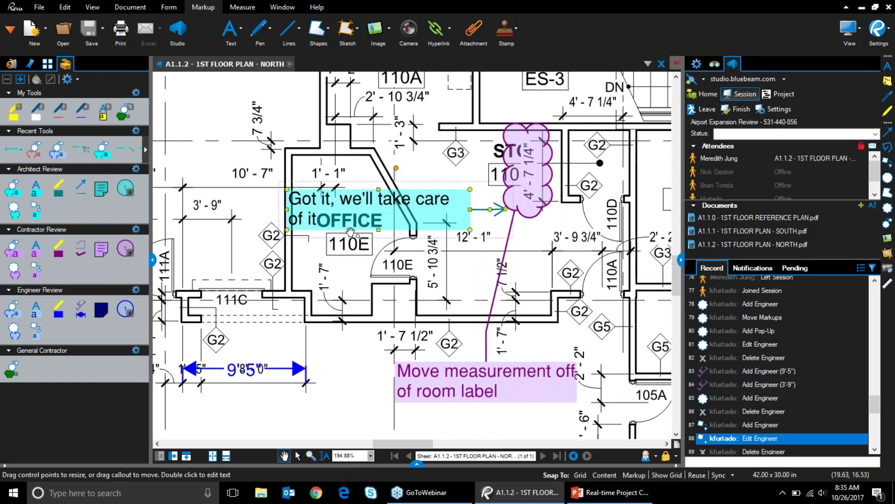
drag(290, 216, 401, 186)
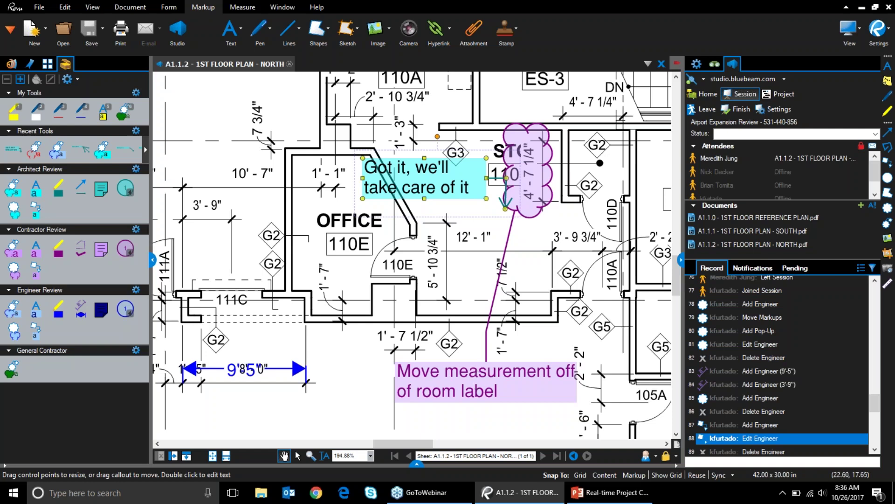
Leave the Airport Expansion Review session and rejoin the Airport Expansion Project Design Review session
scroll(796, 405, up, 15)
scroll(796, 402, up, 10)
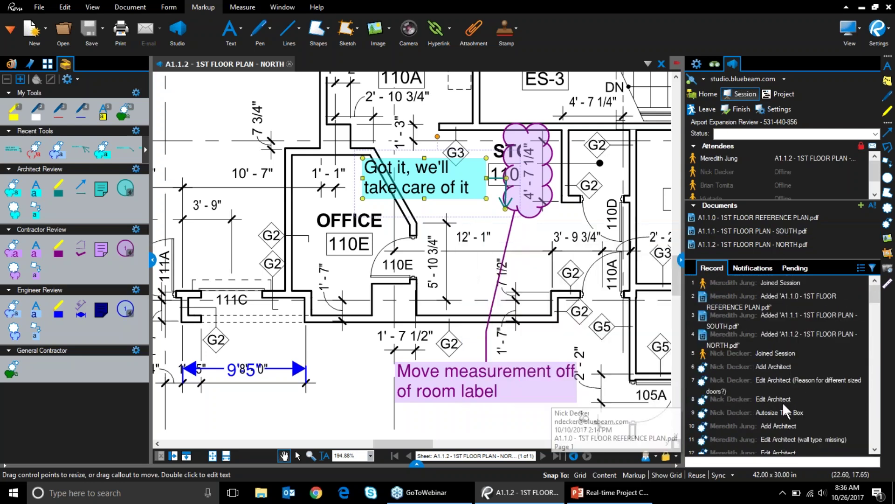
click(698, 106)
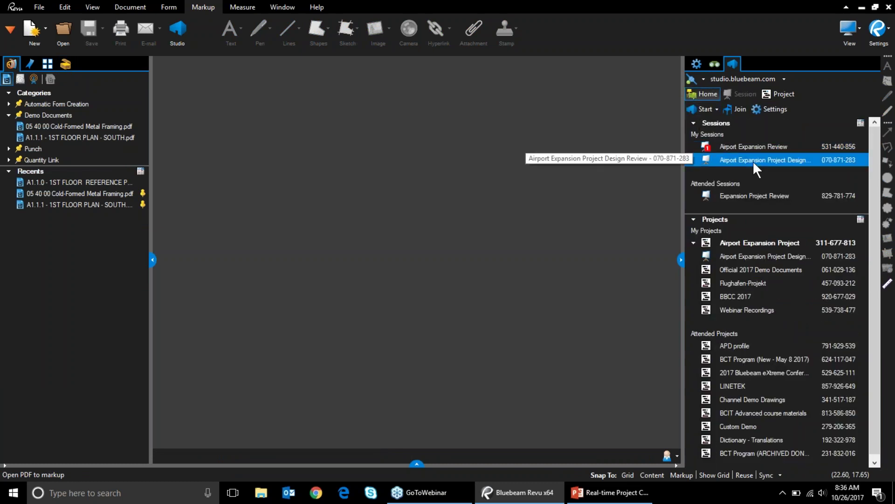
double_click(754, 161)
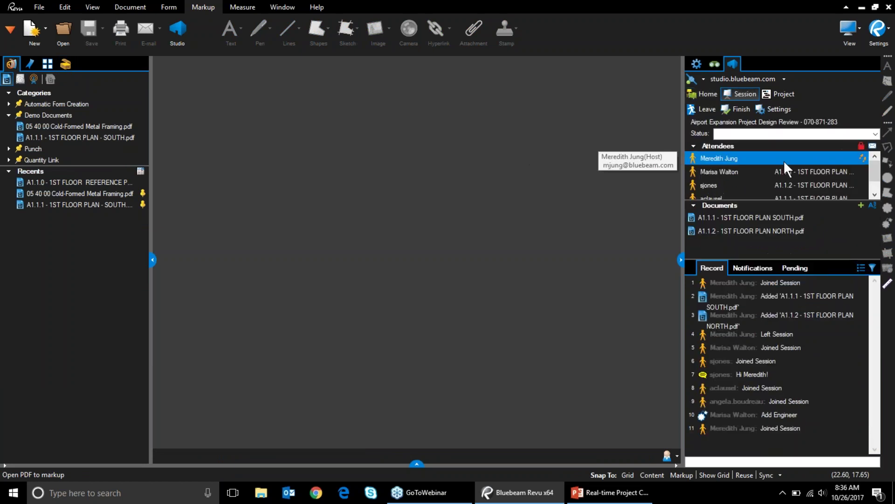
Check the session's attendee list for who has joined and which document each attendee is viewing
click(741, 186)
click(774, 171)
click(782, 193)
click(691, 228)
click(760, 193)
scroll(873, 191, down, 2)
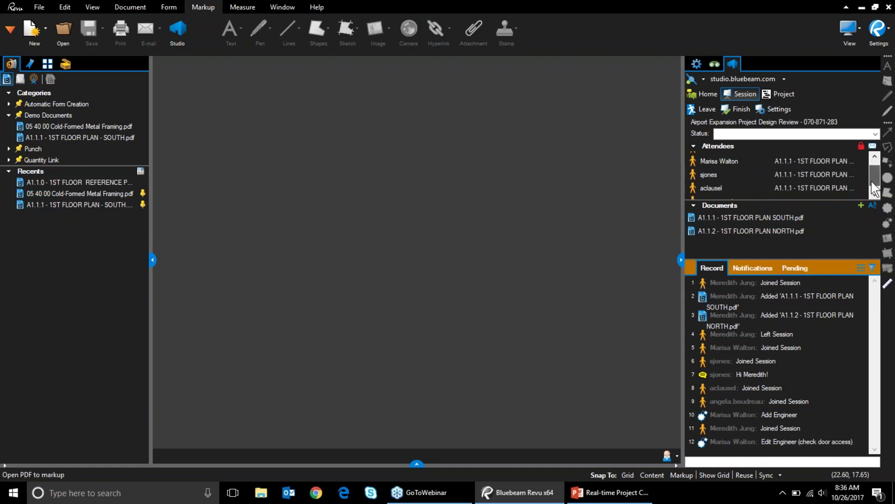
Open the A1.1.1 1st Floor Plan South from the session documents and send an attendee a greeting in the session chat
click(727, 232)
click(741, 217)
double_click(746, 217)
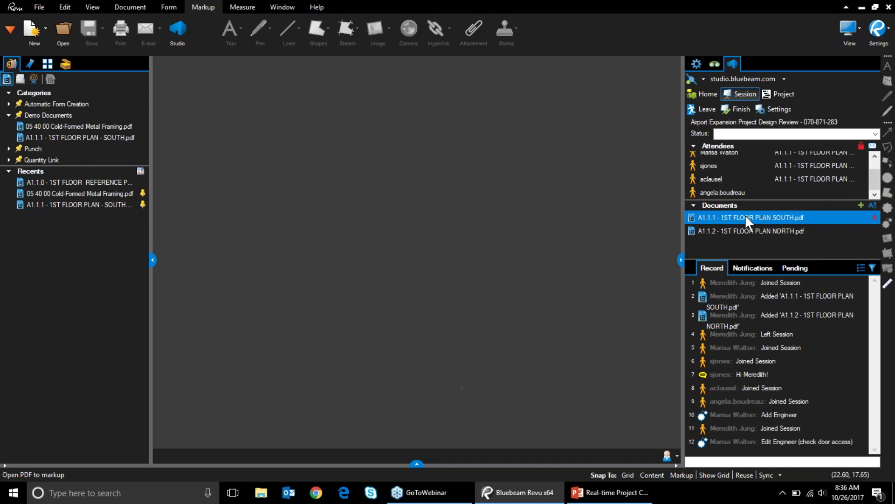
click(761, 460)
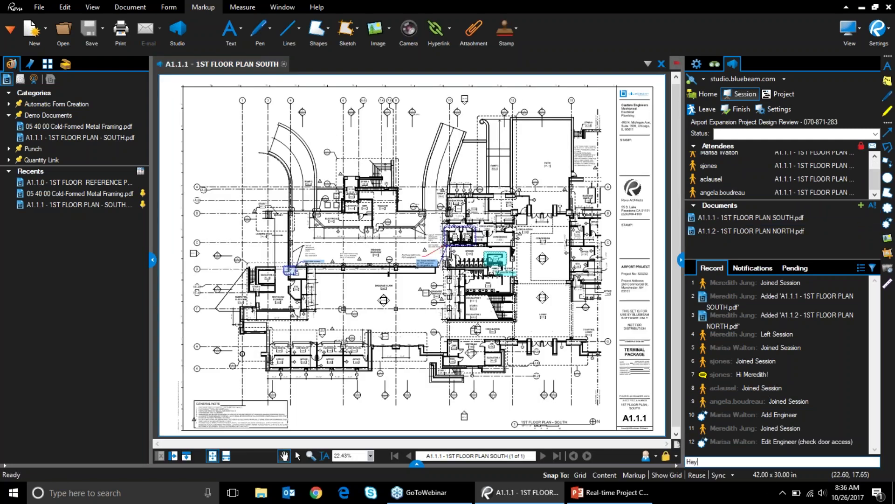
key(Return)
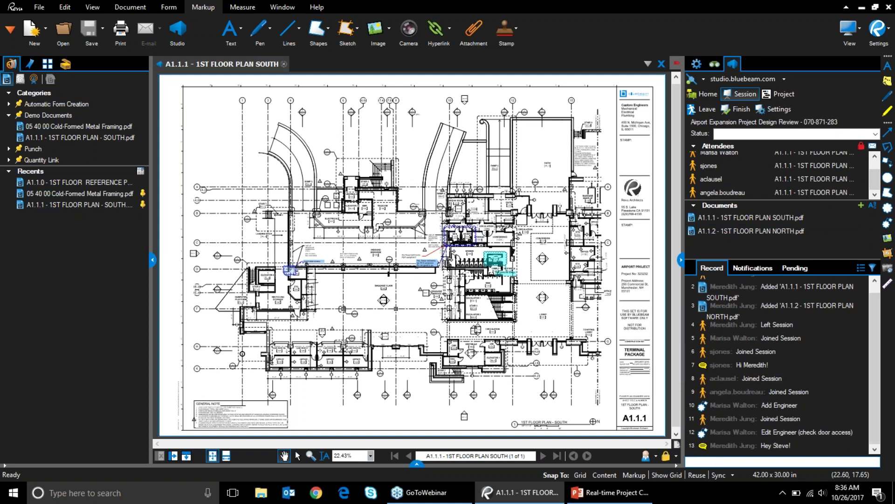
Send the message "Thanks for joining our review" in the session chat
text(Thanks for)
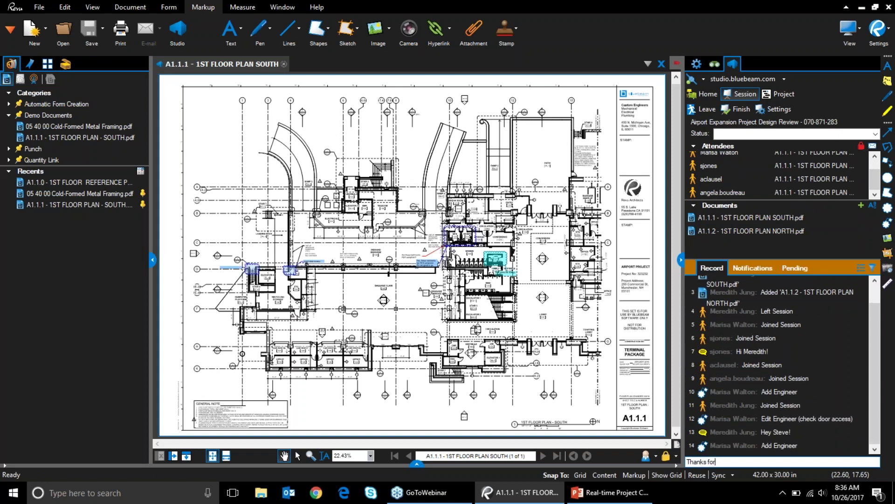
text( joining our review)
key(Return)
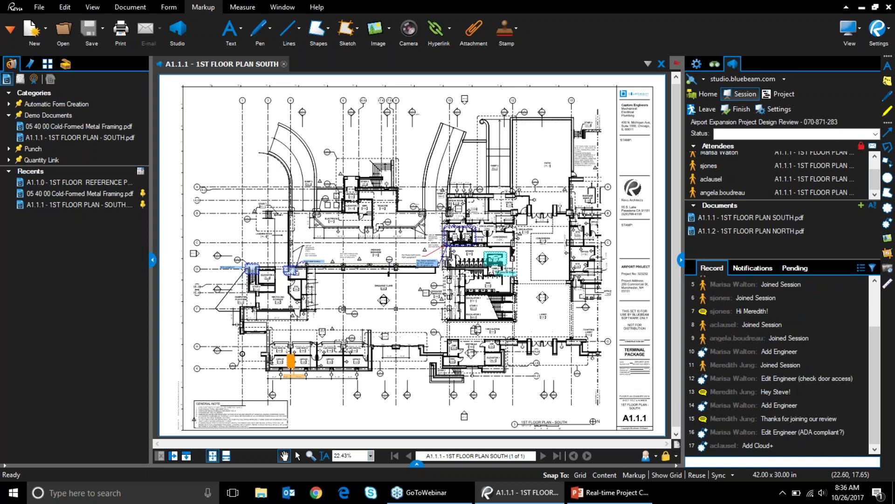
Place a General Contractor cloud with callout over the orange cloud between Office 138 and Office 140, with its text box below "AV Walls?"
scroll(432, 280, up, 5)
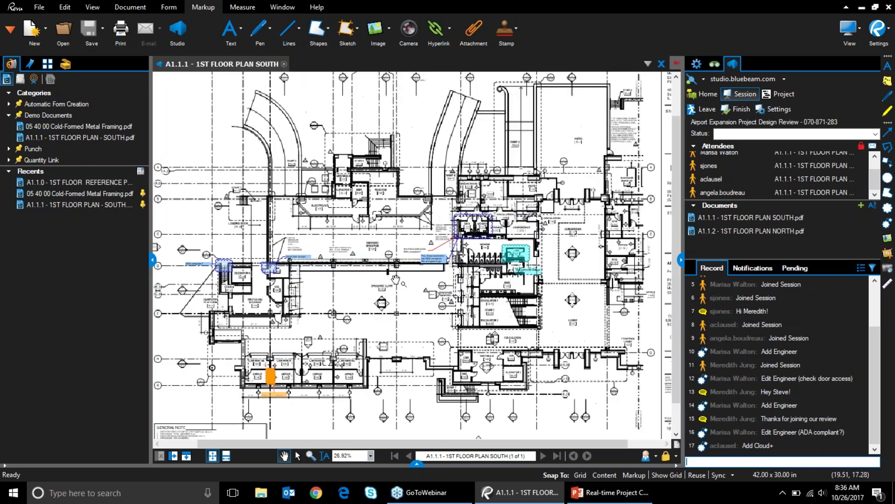
scroll(417, 351, up, 3)
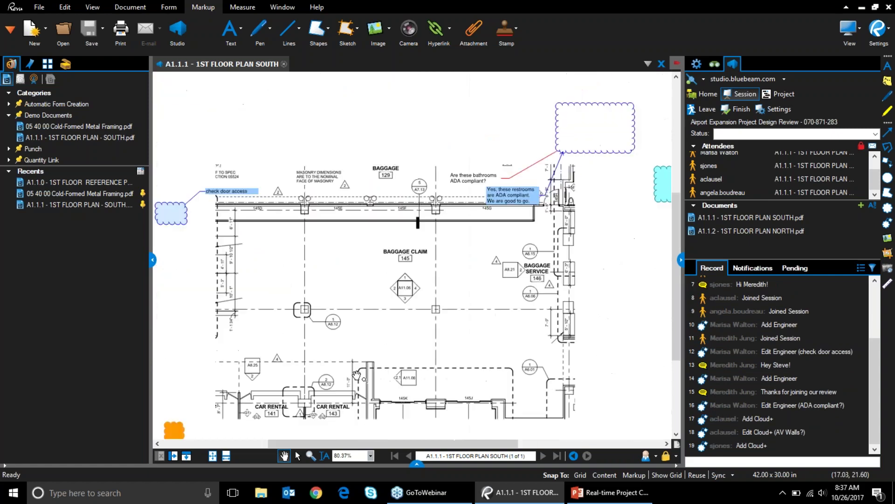
scroll(325, 393, up, 3)
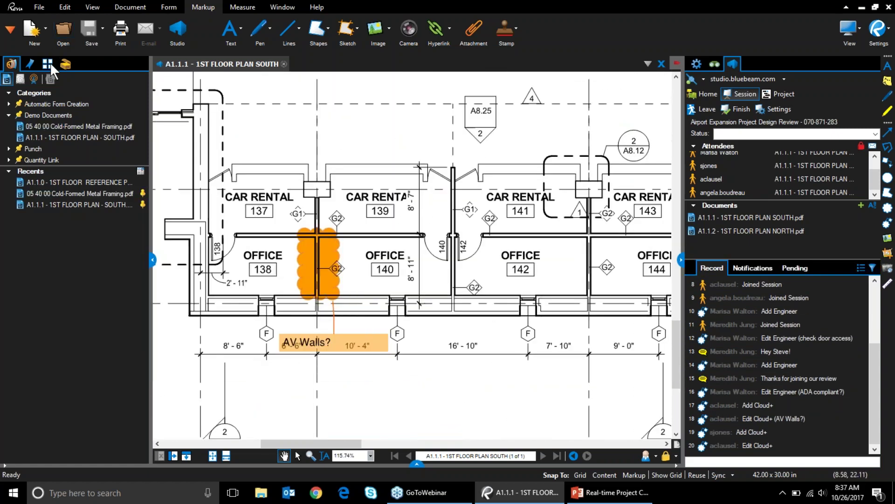
click(66, 65)
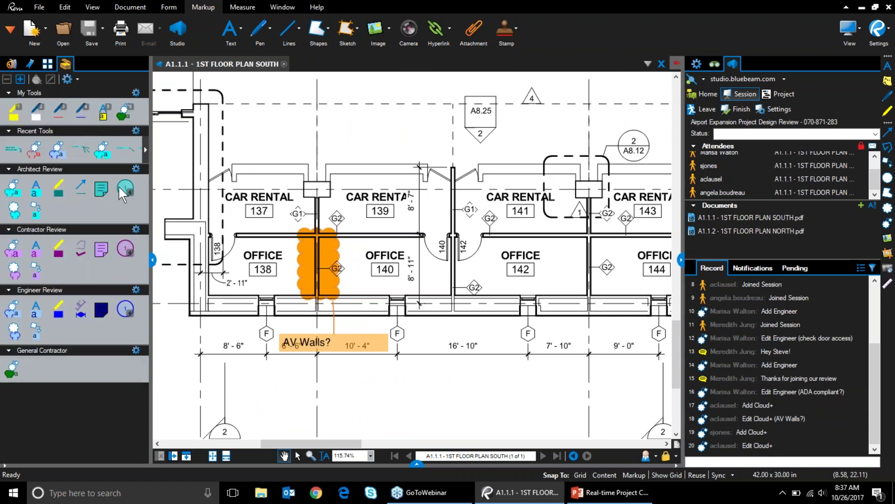
click(13, 368)
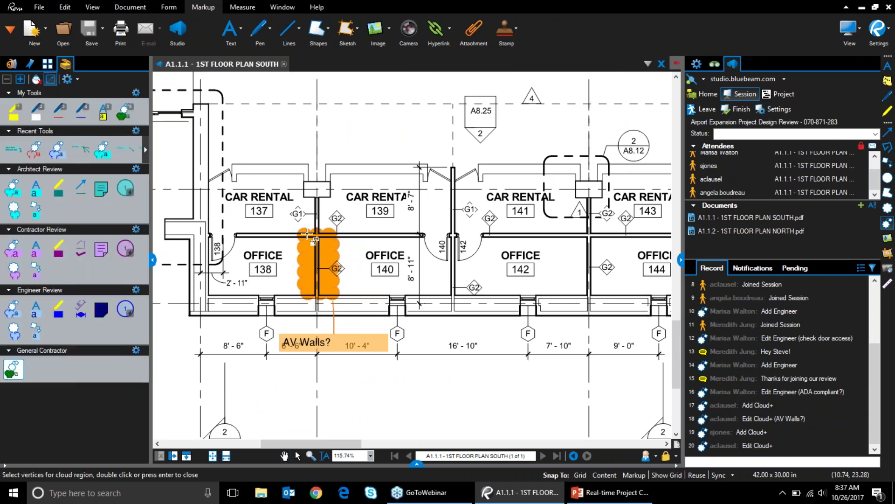
double_click(322, 301)
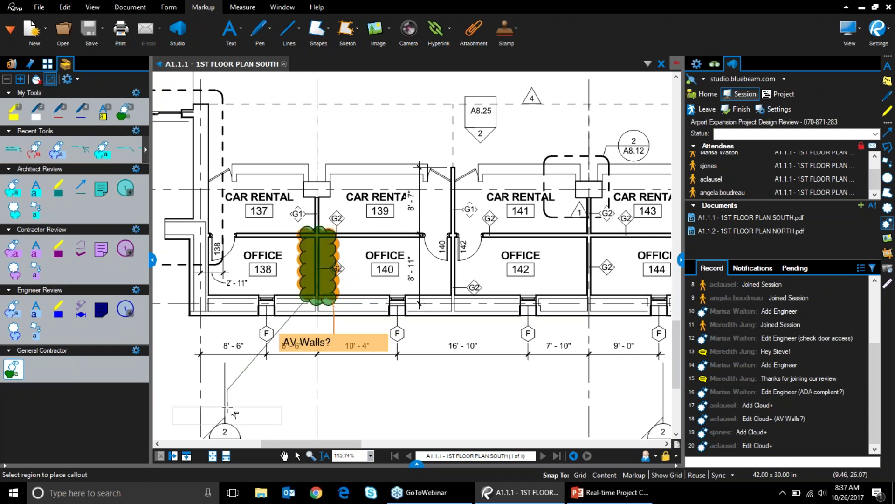
click(257, 365)
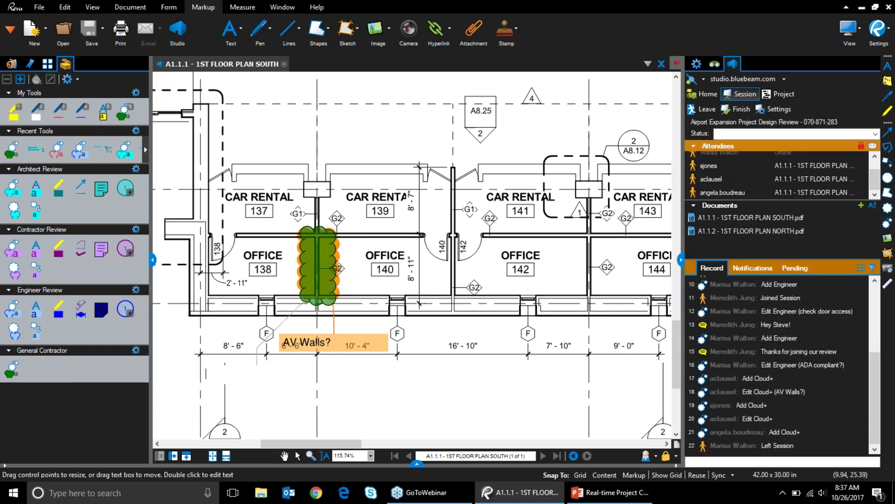
Enter "No, please leave as standard office walls" as the General Contractor callout's text
text(No)
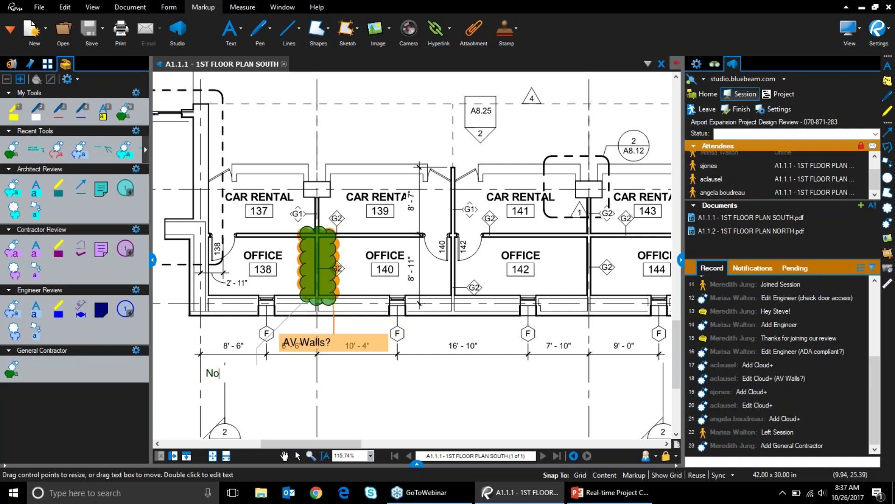
text(, please leave as)
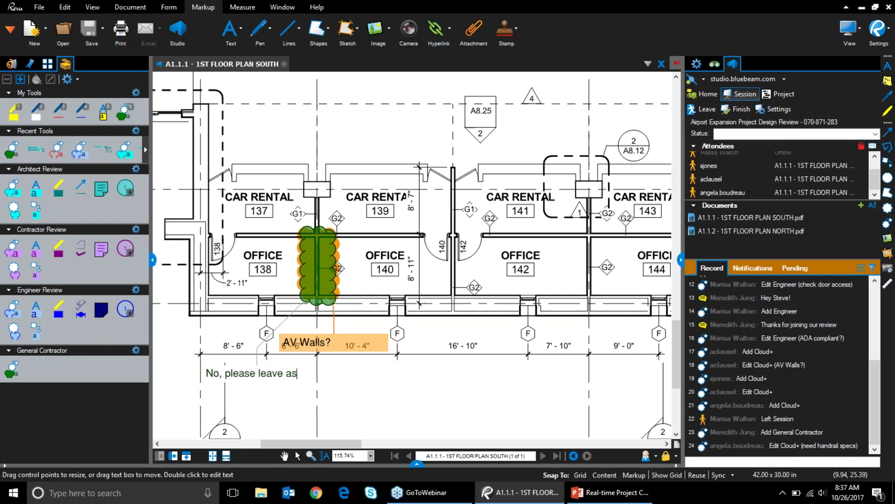
text( standard office walls)
click(360, 402)
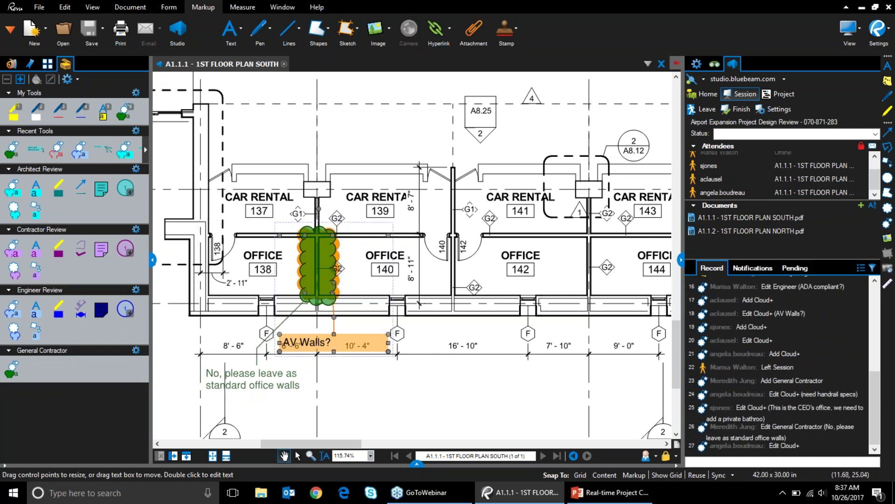
Show the markups list and select the "AV Walls?" callout below offices 138 and 140
click(420, 466)
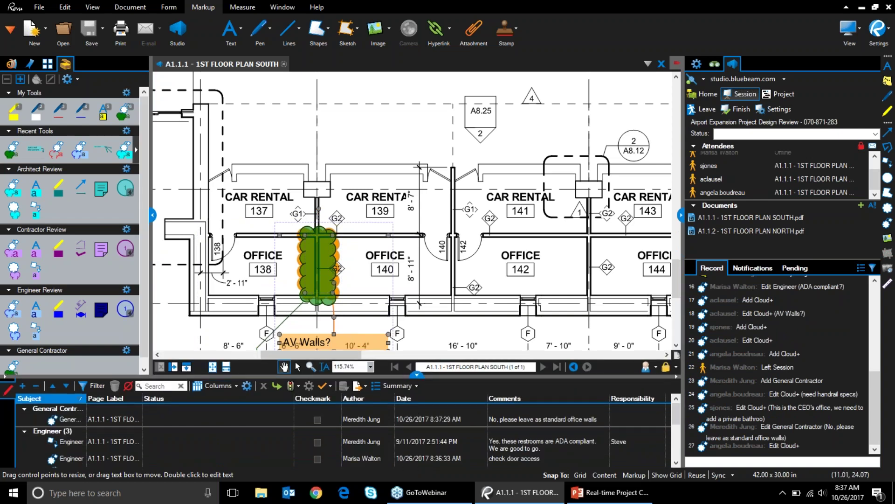
click(339, 333)
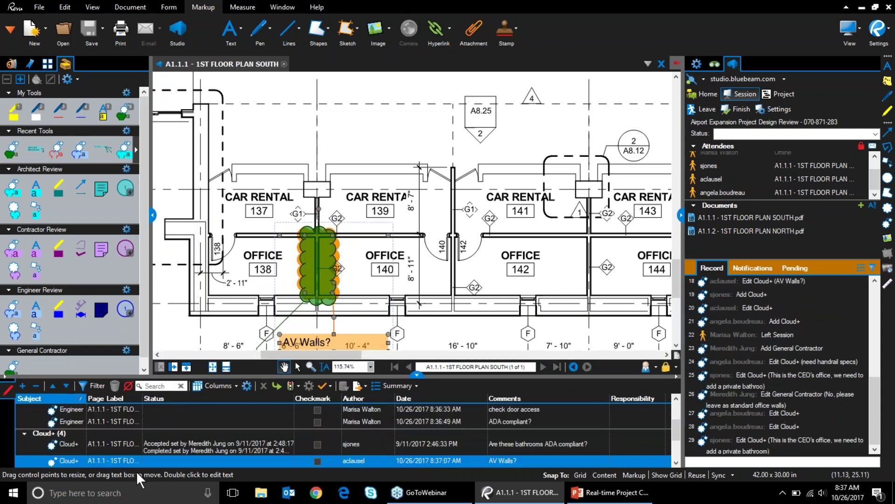
drag(281, 347, 290, 279)
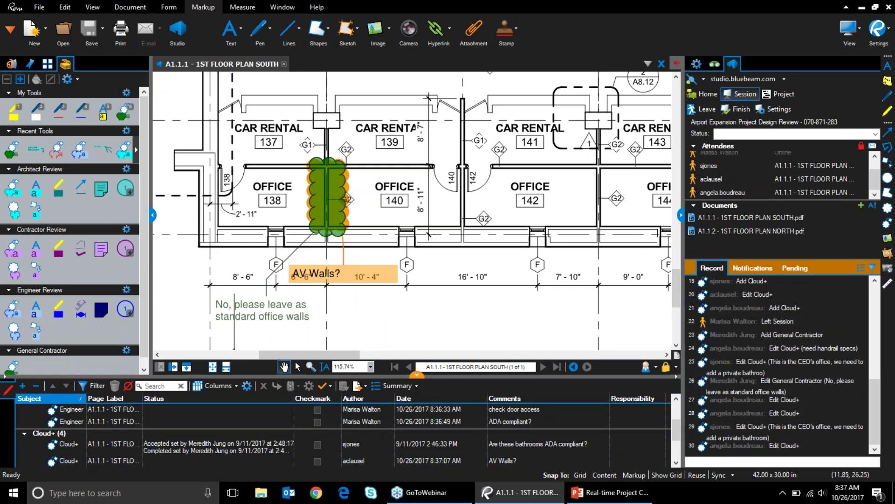
Alert a session attendee to the "No, please leave as standard office walls" markup and check the session's notifications and record
right_click(258, 310)
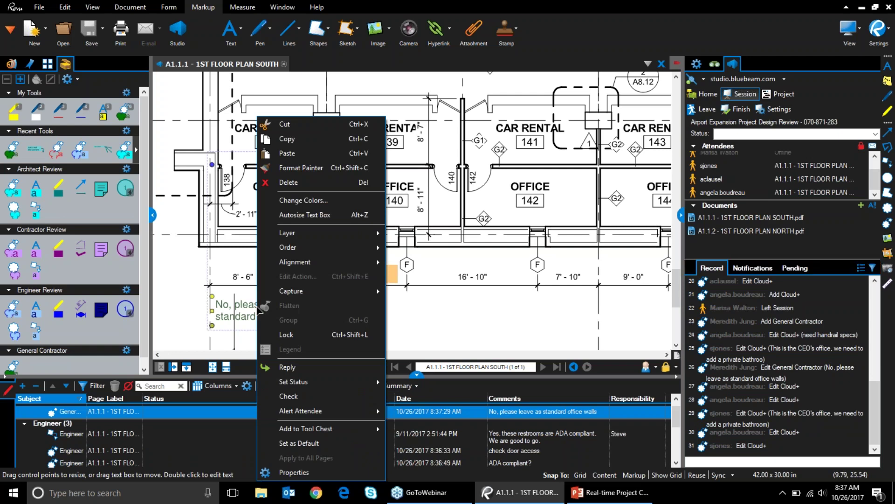
mouse_move(338, 405)
click(401, 410)
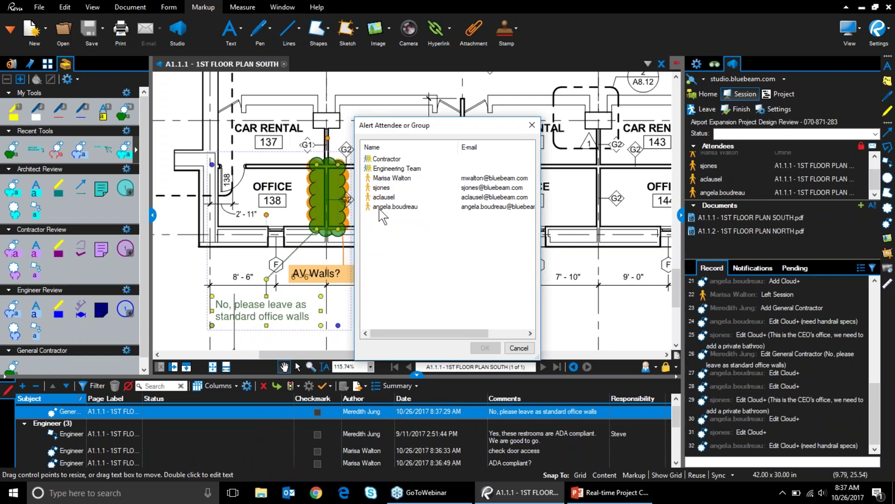
double_click(385, 198)
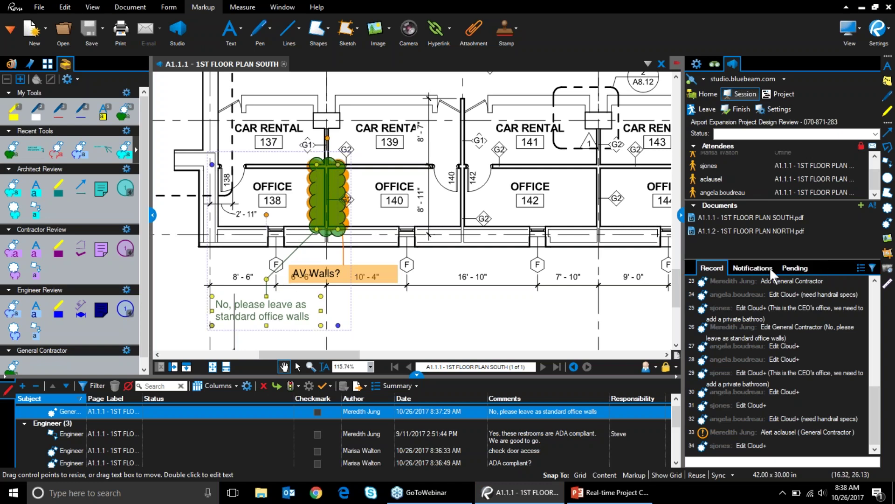
click(750, 268)
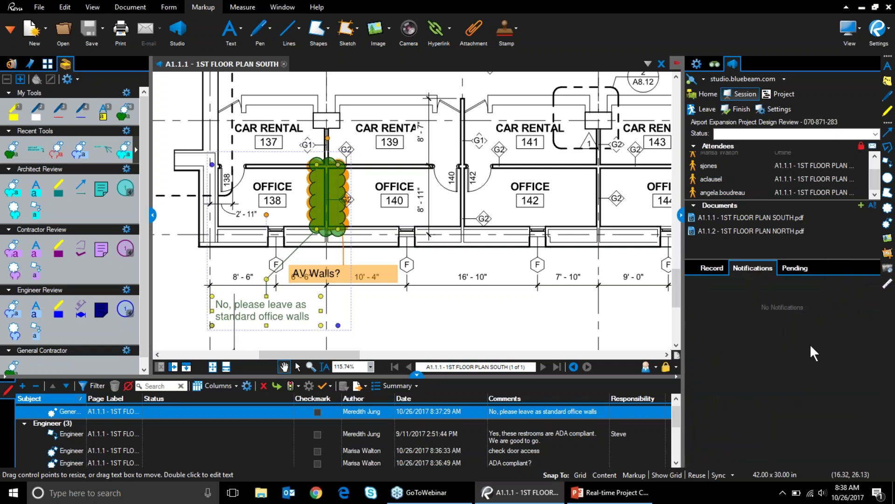
click(713, 267)
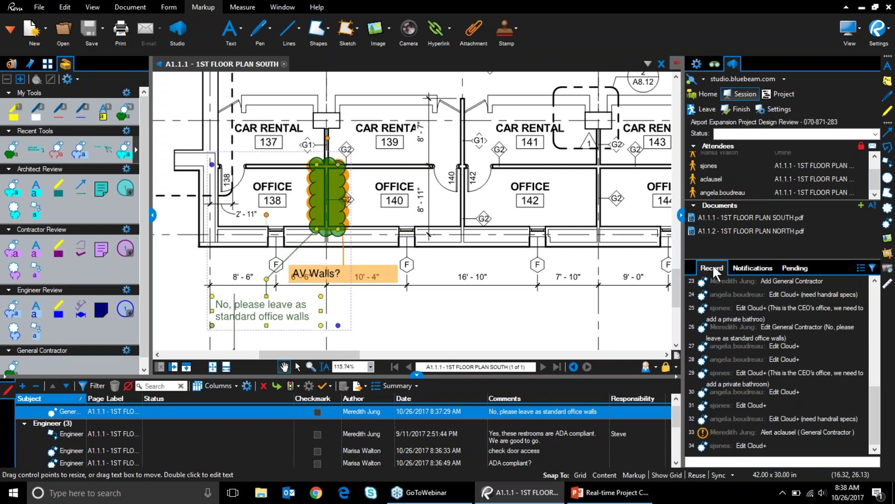
Hide the tool chest and examine the reviewers' markups across the floor plan, ending with the whole page fitted in view
click(153, 215)
scroll(512, 258, down, 6)
scroll(530, 220, up, 3)
scroll(456, 210, up, 5)
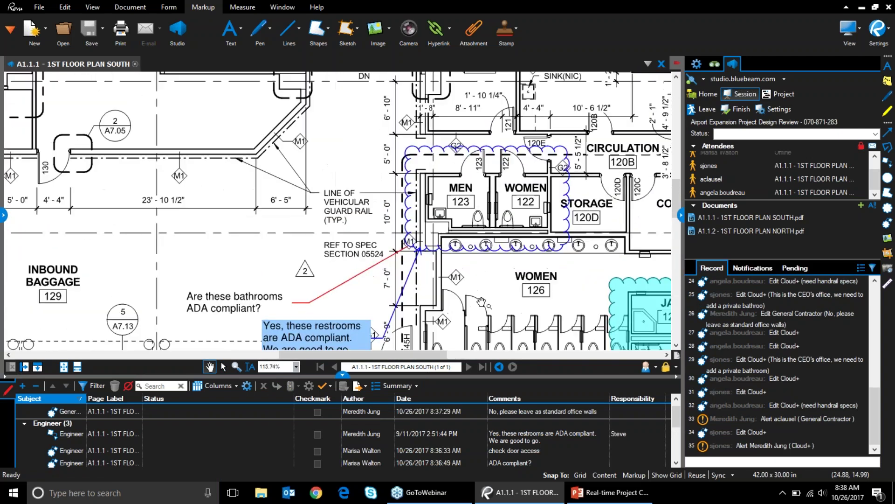
drag(482, 303, 492, 269)
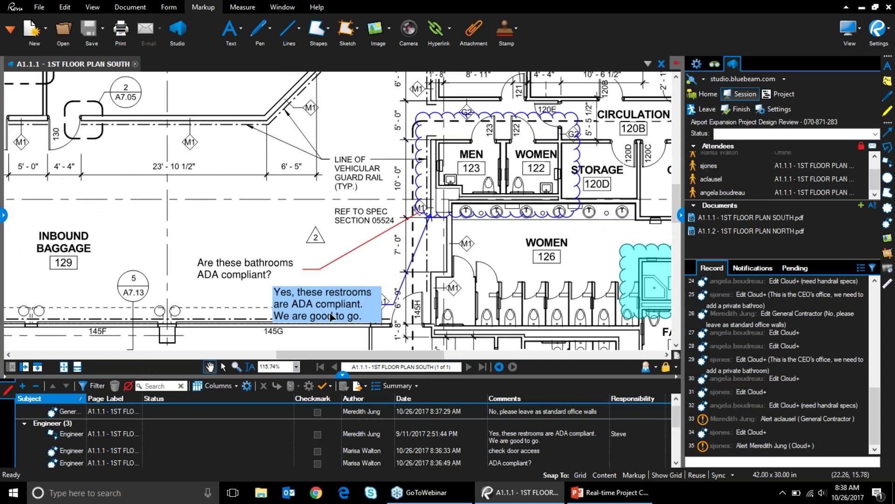
scroll(329, 311, down, 5)
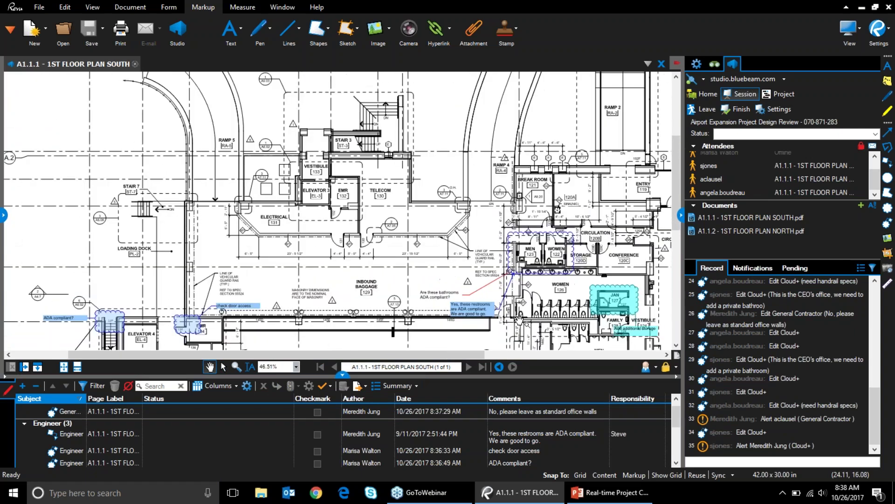
mouse_move(434, 252)
mouse_down()
mouse_move(285, 206)
mouse_move(242, 176)
mouse_up()
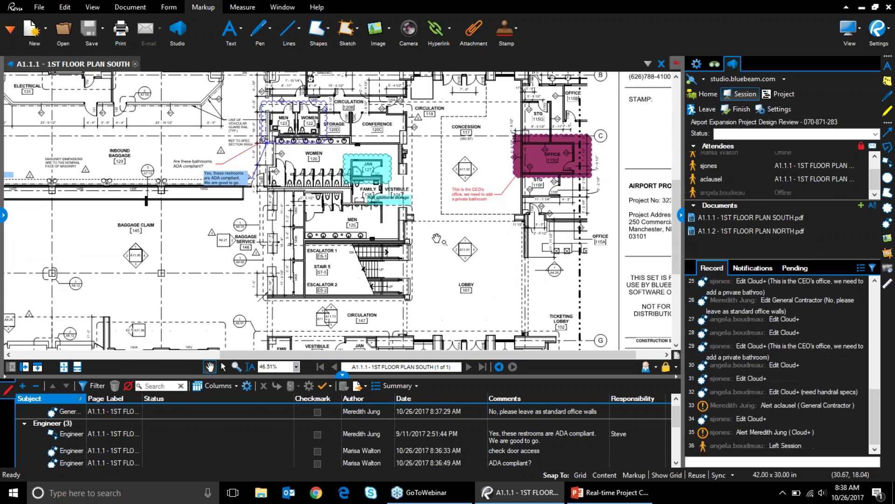
click(64, 366)
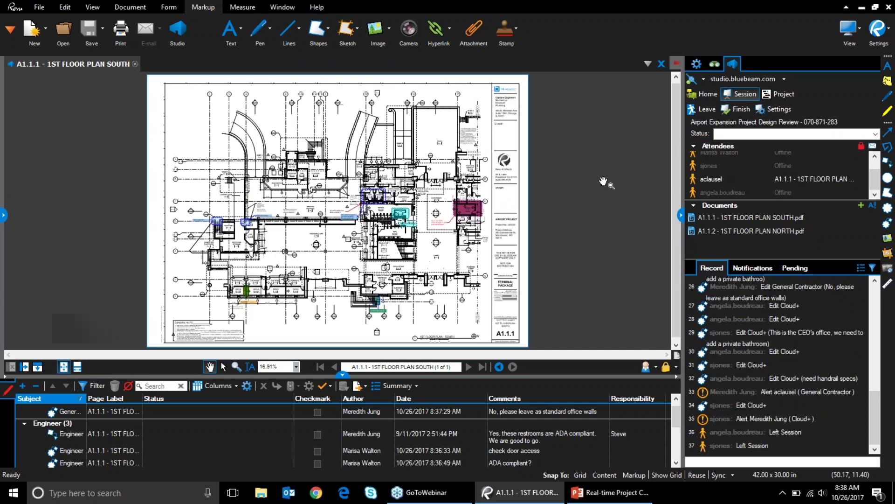
Find the Cloud+ alert in the session notifications and jump to the markup it refers to
mouse_move(735, 417)
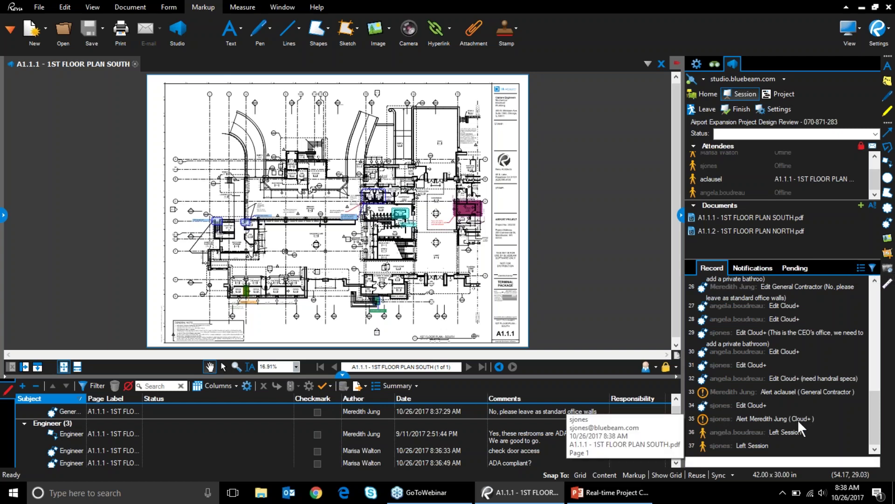
click(758, 267)
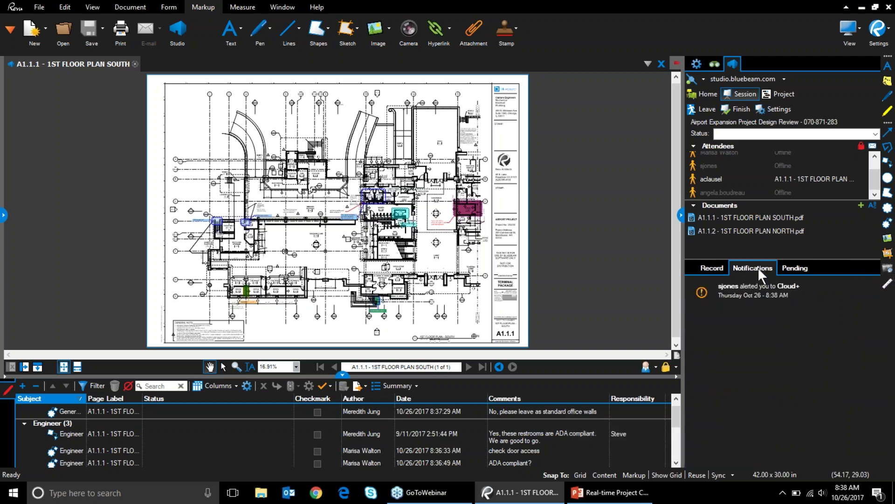
click(737, 293)
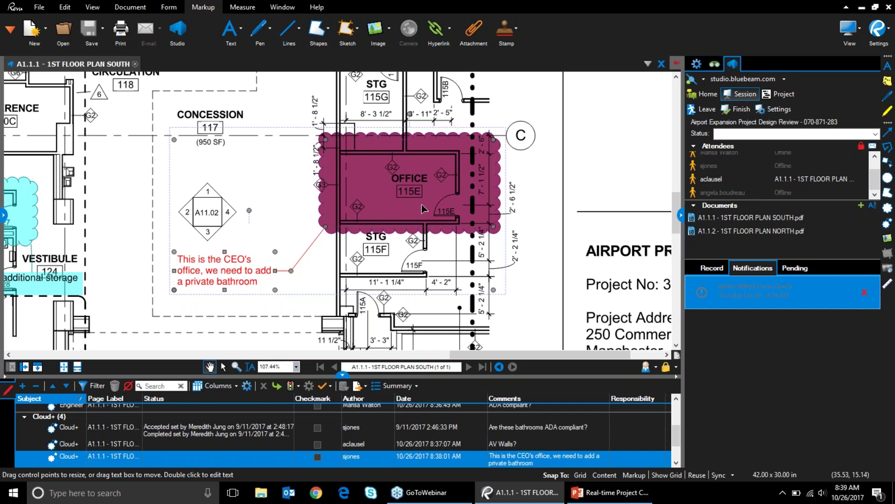
Check the session record and pending activity, and switch the session to working offline
click(721, 269)
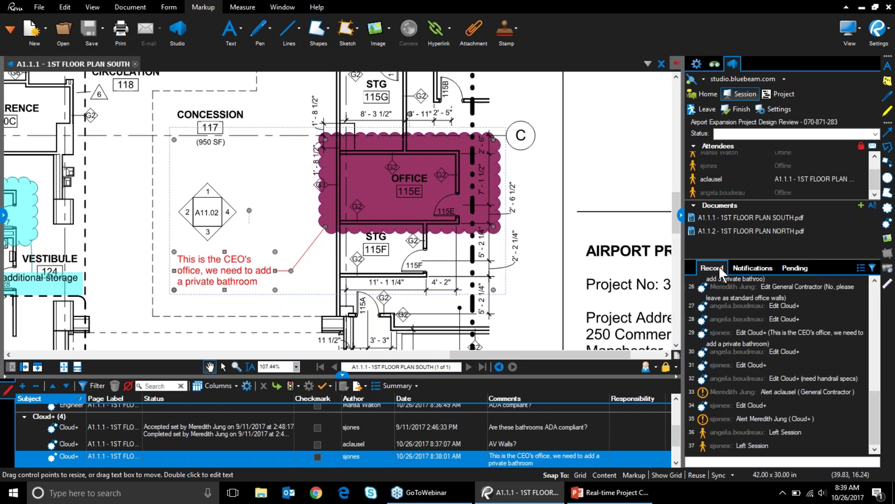
click(793, 269)
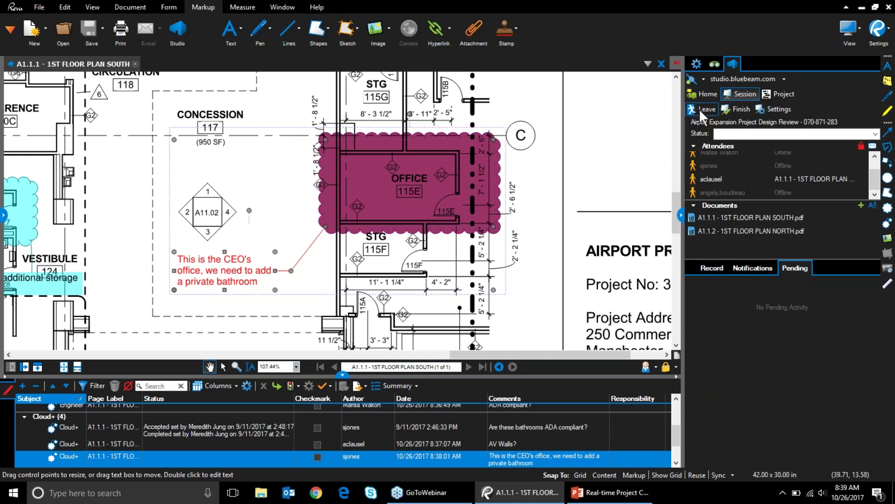
click(692, 79)
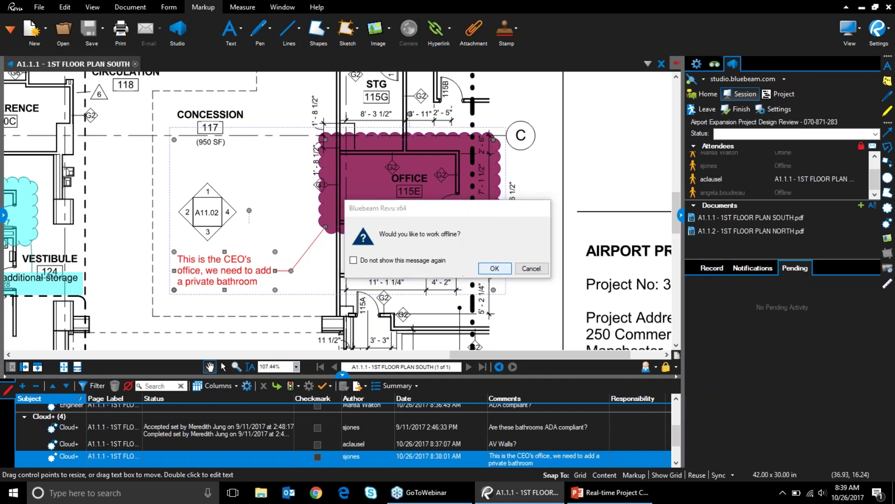
key(Return)
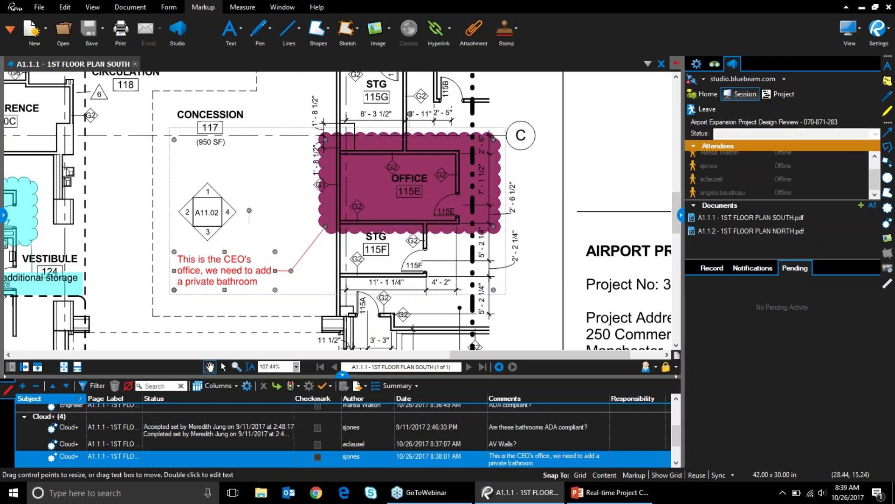
Add a General Contractor cloud callout over the wall beside office 115E reading "Thanks for the heads up! I'll get the team on it."
click(4, 216)
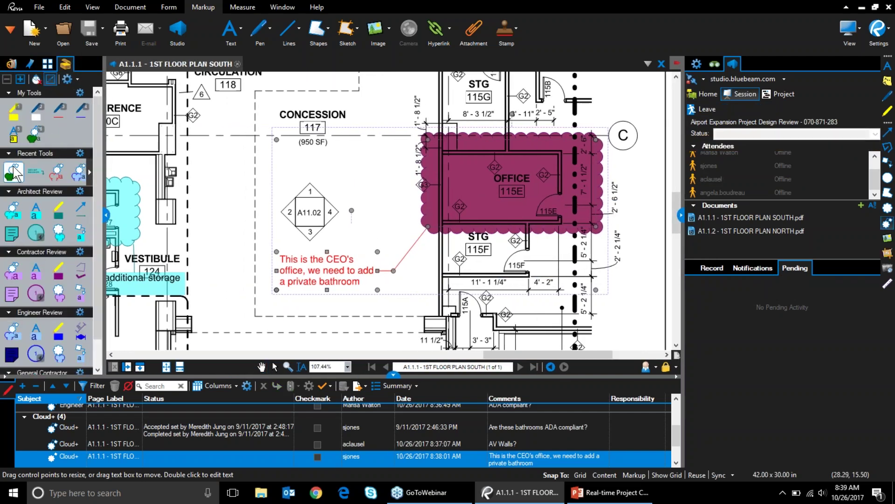
click(14, 173)
drag(430, 138, 457, 225)
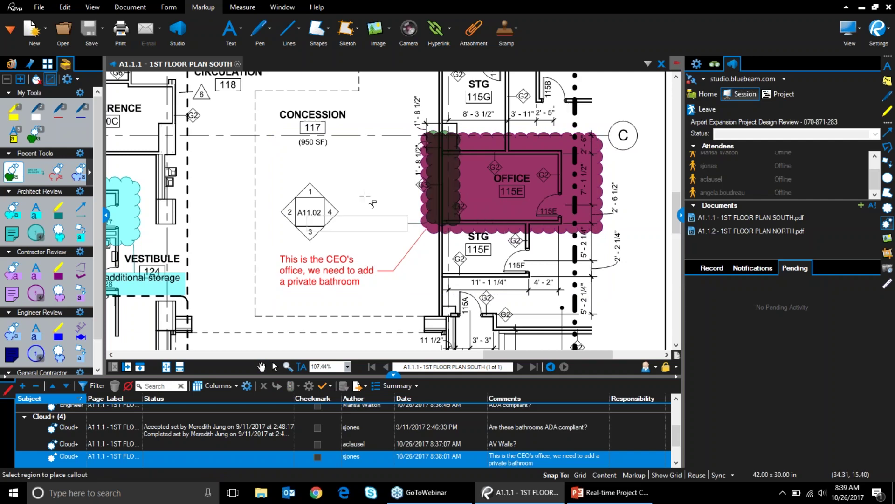
click(266, 148)
text(Thanks for the hea)
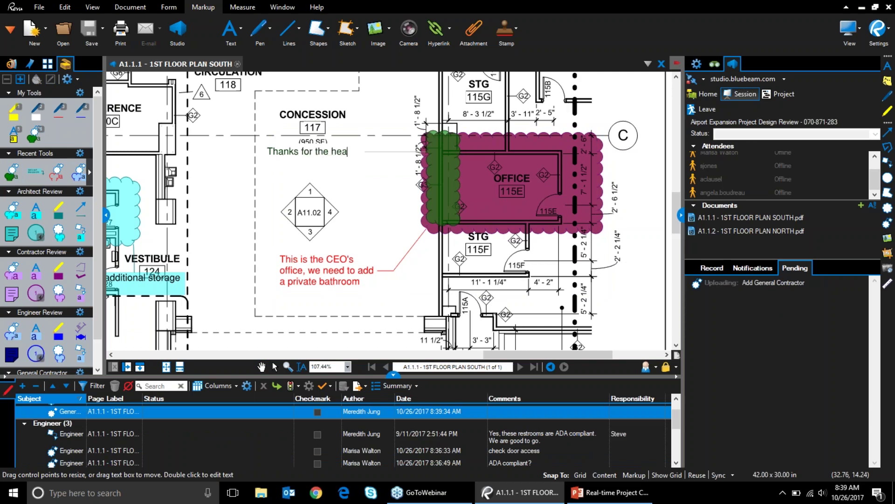
text(ds up! I'll get the team on it.)
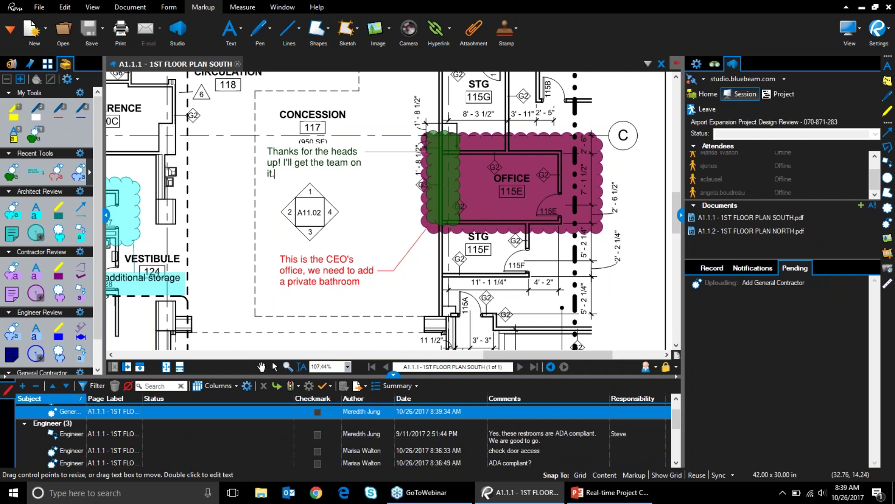
key(Escape)
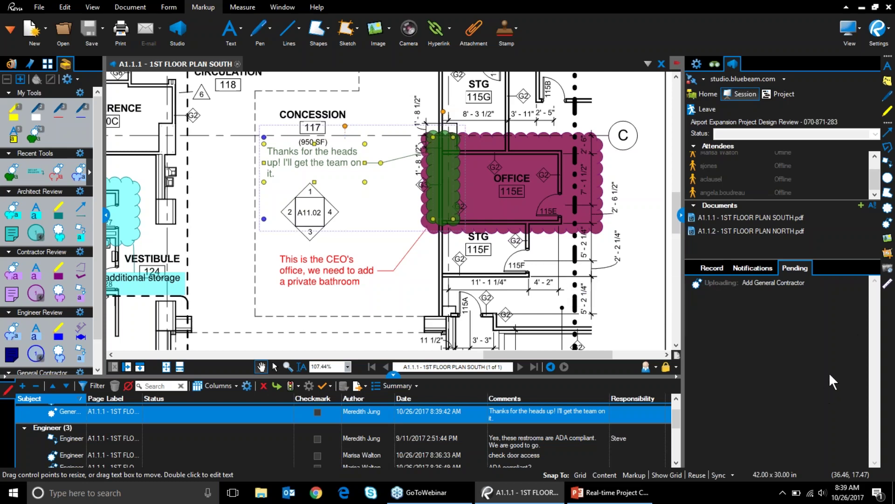
Check the notifications and pending uploads, and reconnect the session to the Studio server
click(760, 265)
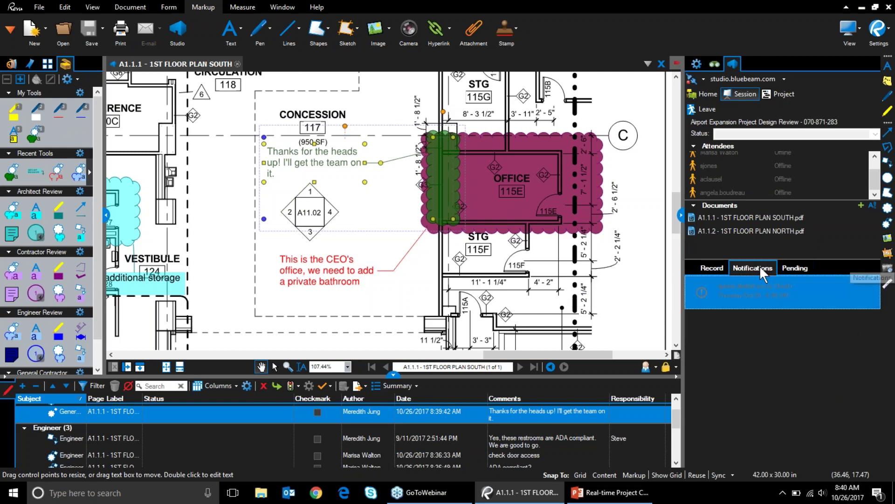
click(785, 266)
click(692, 79)
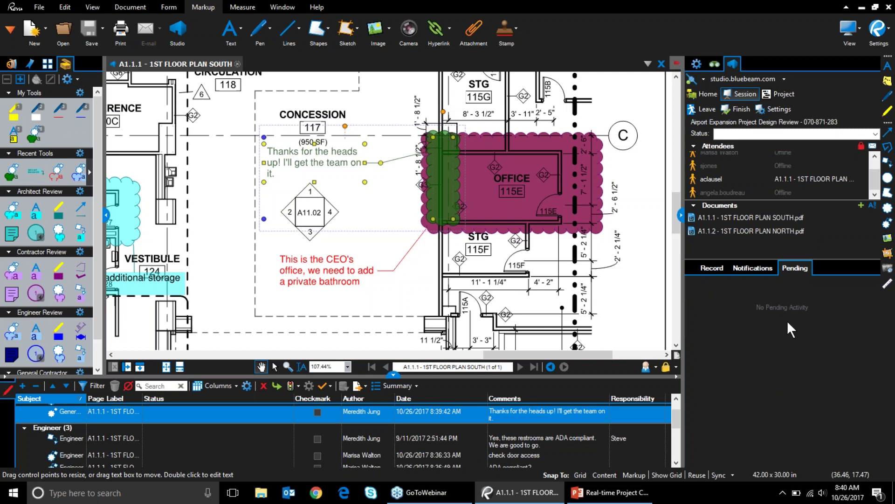
Review the session record from its first entry to the newest General Contractor markup entry
click(712, 267)
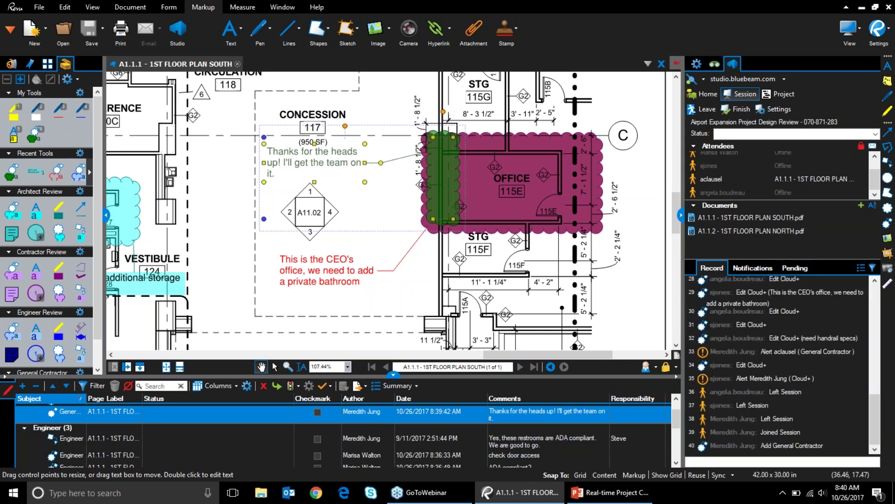
click(764, 446)
mouse_move(765, 450)
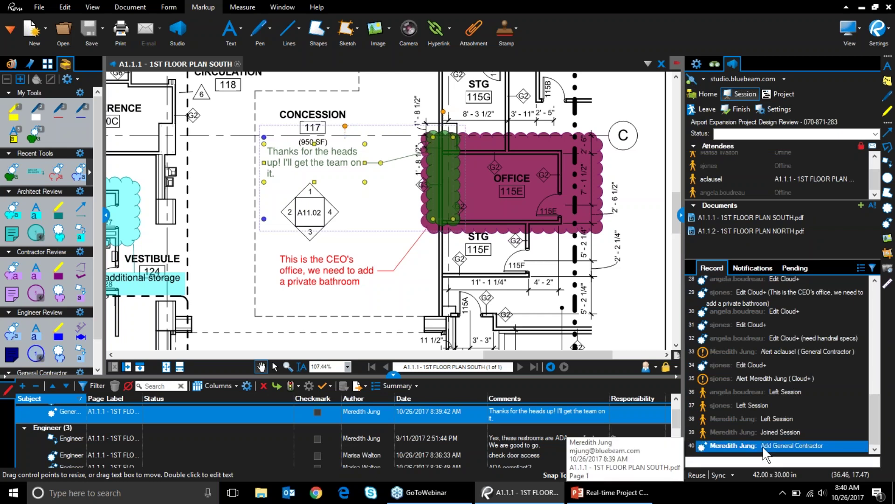
scroll(779, 394, up, 10)
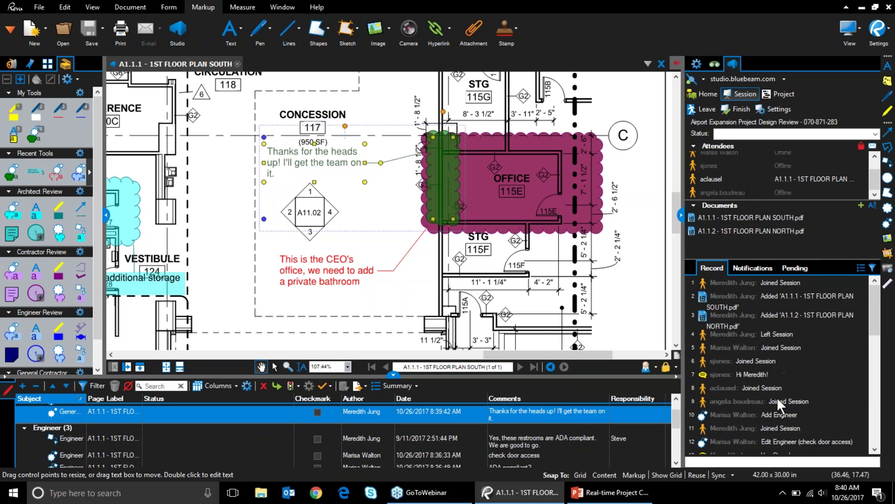
scroll(787, 406, down, 10)
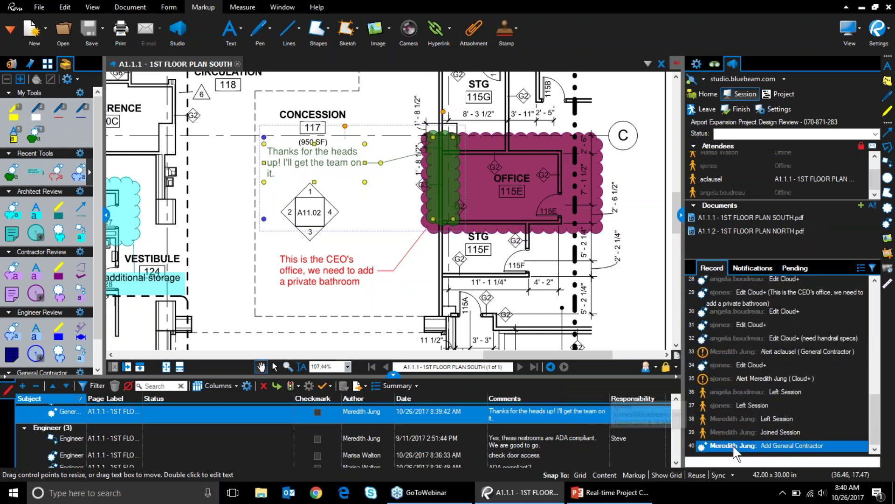
mouse_move(736, 452)
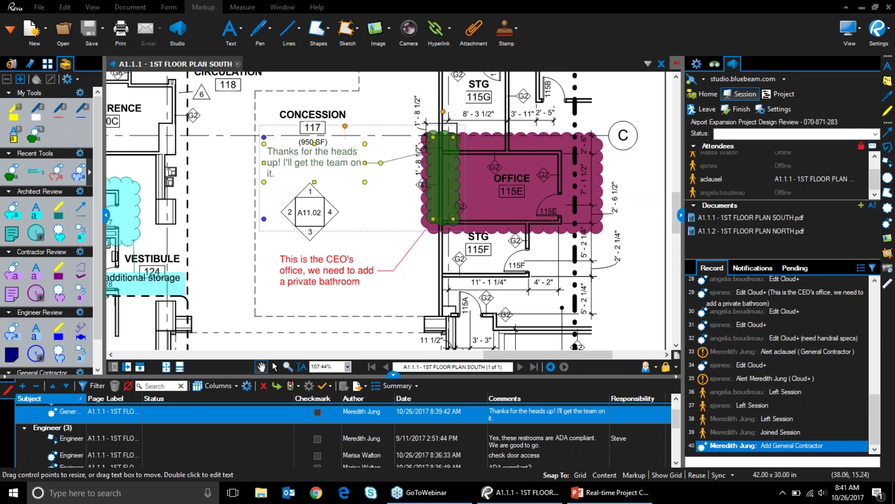
scroll(763, 403, up, 10)
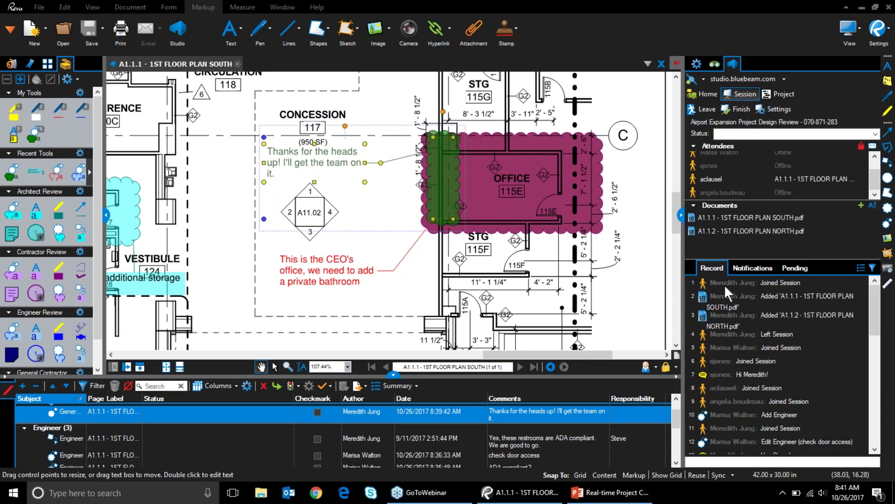
scroll(755, 395, down, 10)
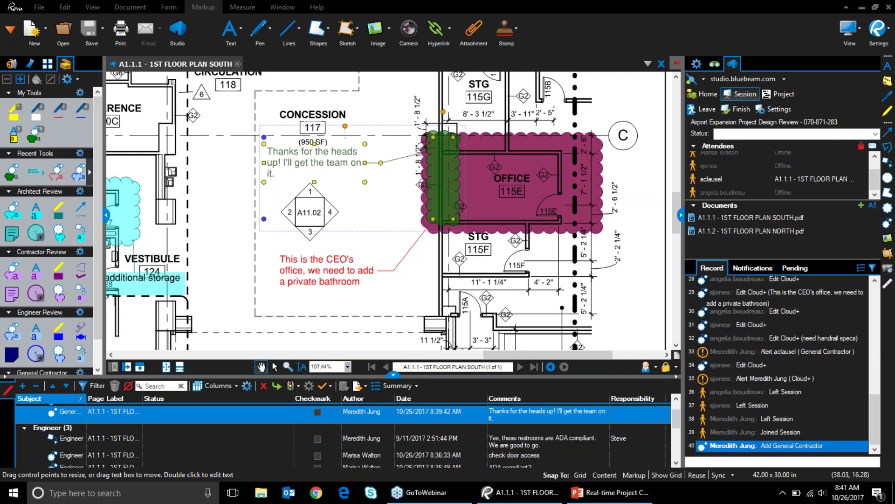
Enlarge the markups list to show more of its entries below the floor plan
drag(394, 374, 435, 328)
mouse_move(766, 326)
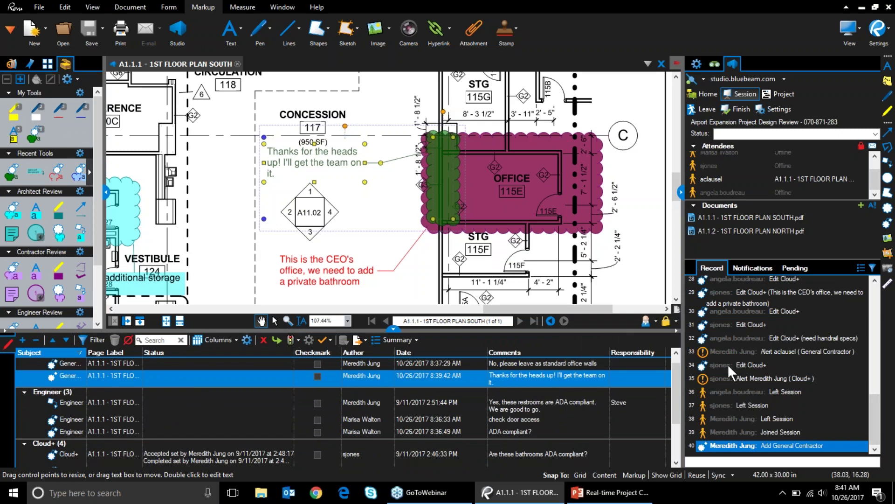
Generate a PDF Package Report of the session and save it to the Desktop as Airport Expansion Project Design Review Report
mouse_move(727, 364)
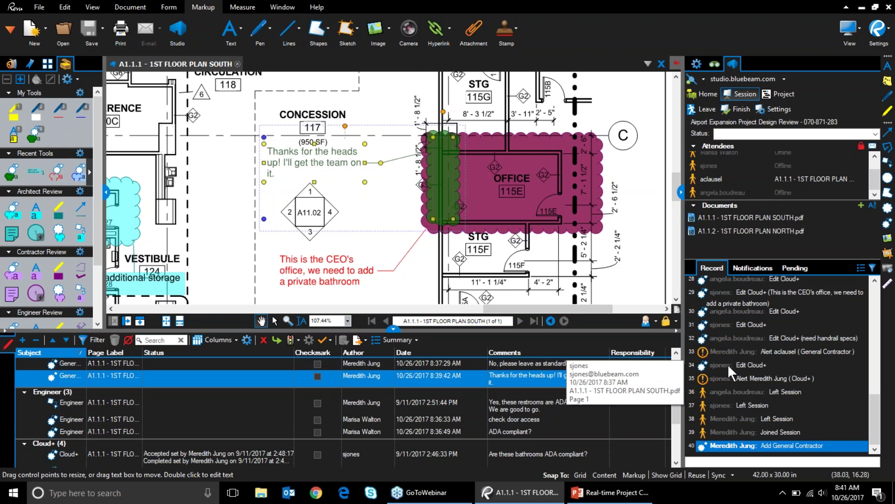
click(861, 268)
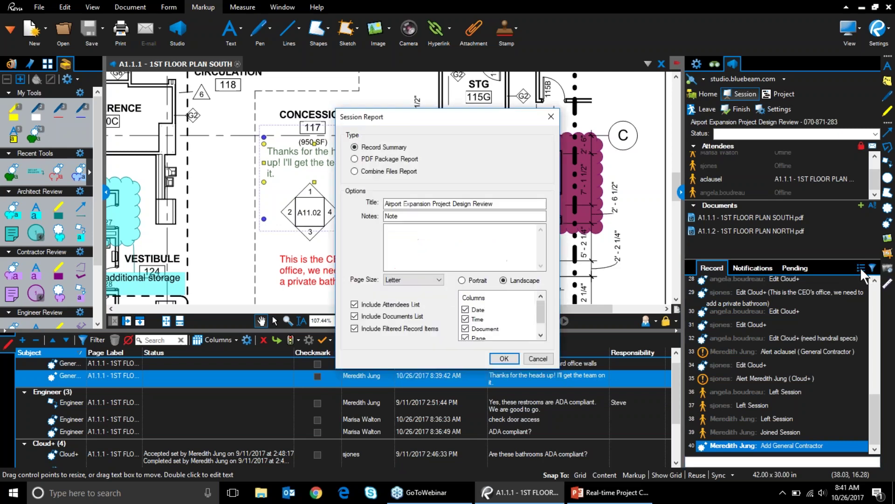
click(355, 159)
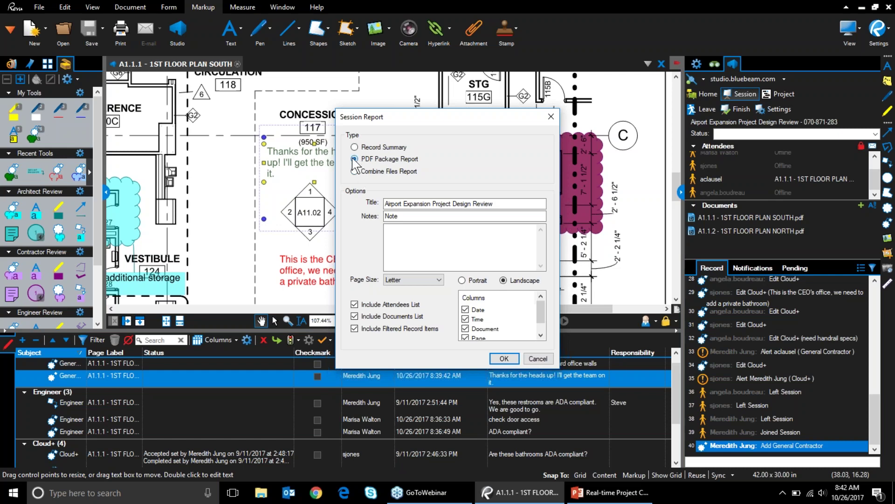
click(503, 359)
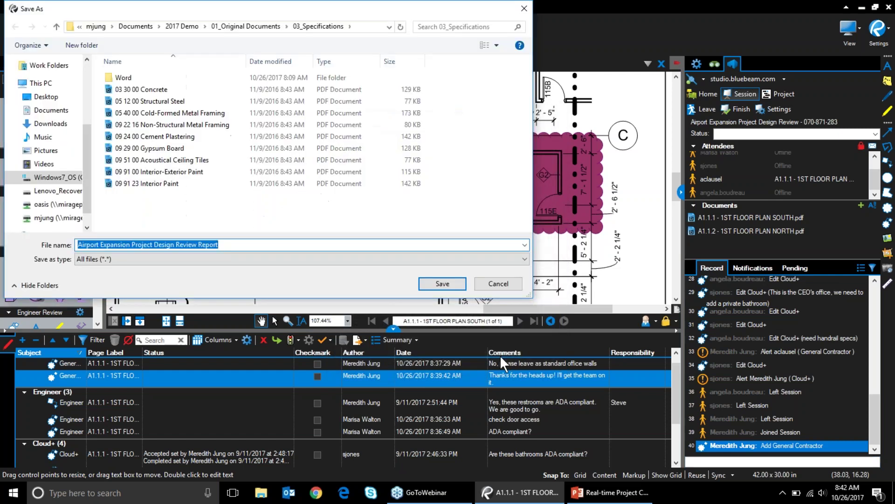
click(46, 97)
click(433, 282)
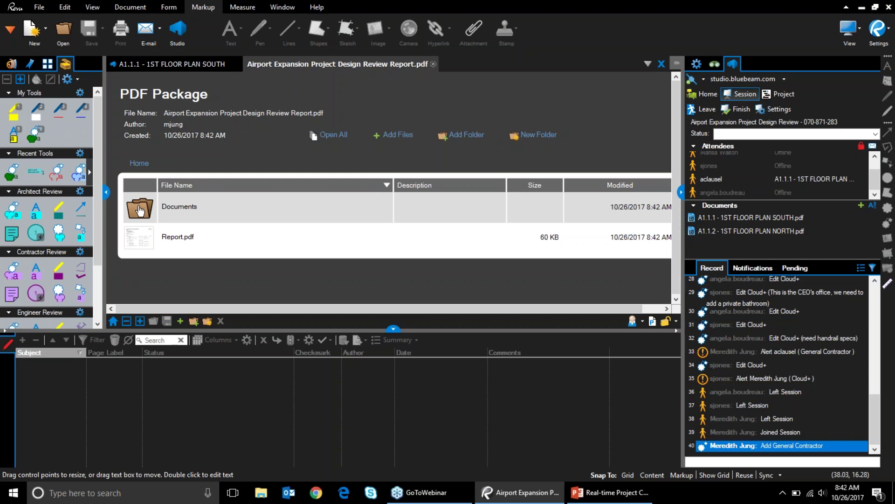
Examine the marked-up A1.1.1 - 1ST FLOOR PLAN SOUTH.pdf in the package's Documents folder, and close it
double_click(140, 212)
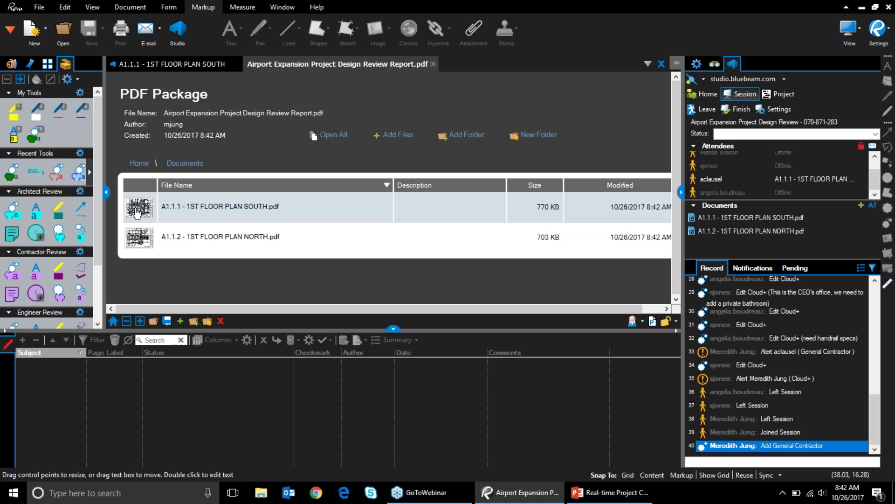
click(149, 219)
double_click(146, 215)
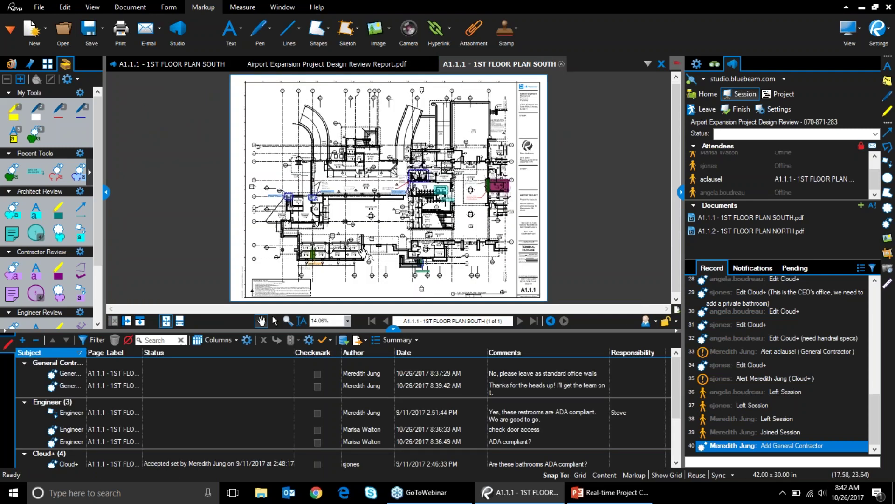
scroll(589, 247, up, 5)
drag(590, 229, 443, 153)
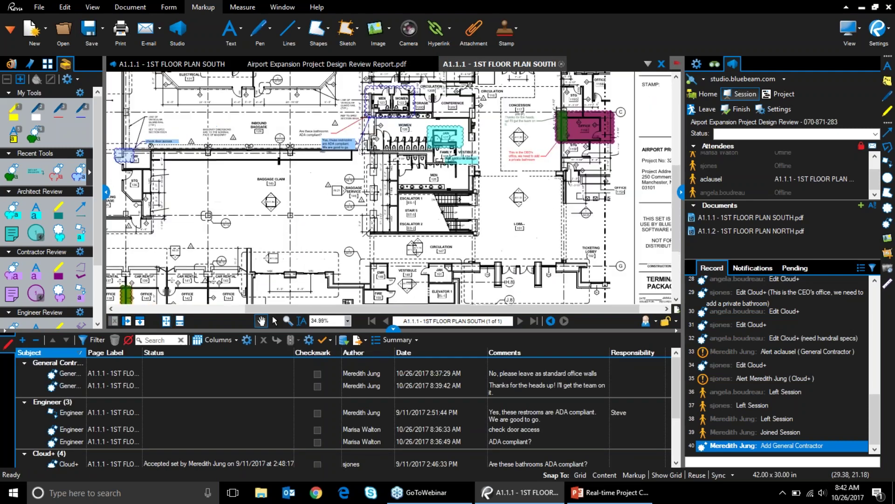
drag(141, 115, 339, 135)
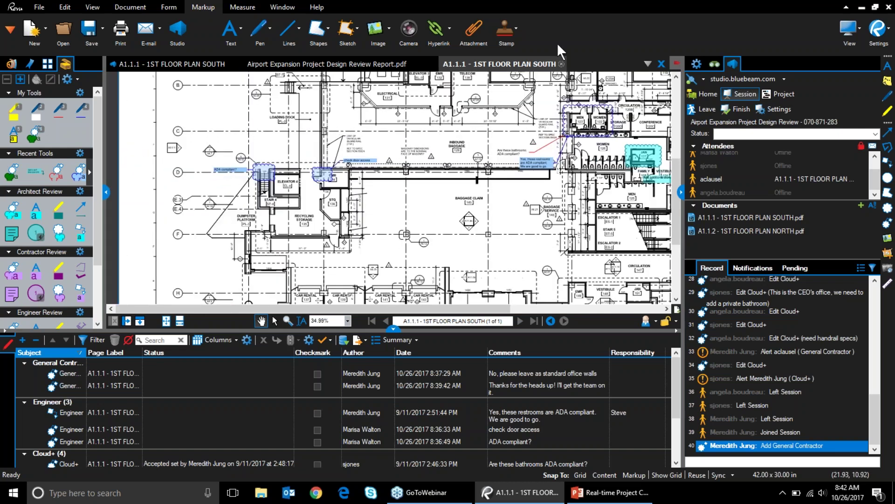
click(561, 64)
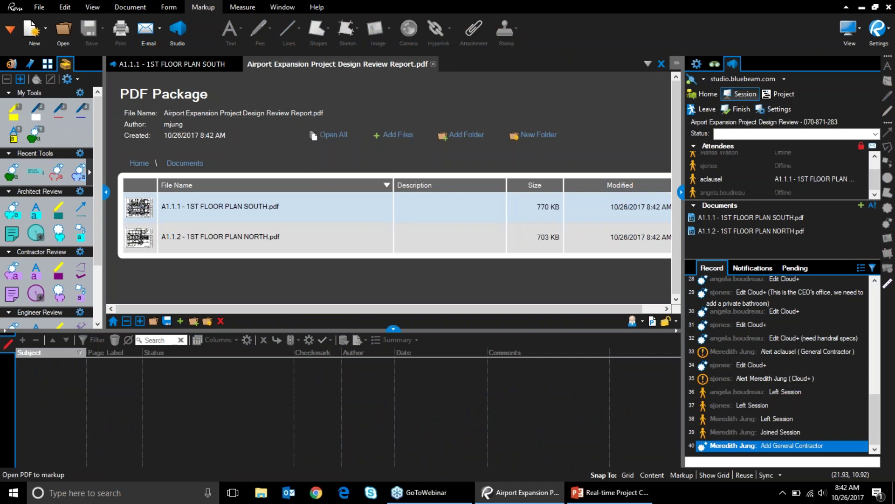
Open Report.pdf from the package and follow the "check door access" record entry to its markup on the floor plan
click(145, 163)
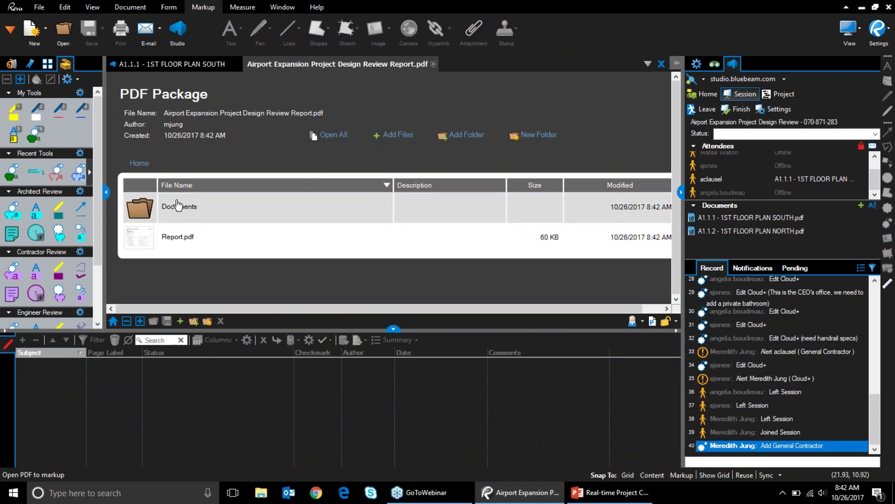
double_click(146, 240)
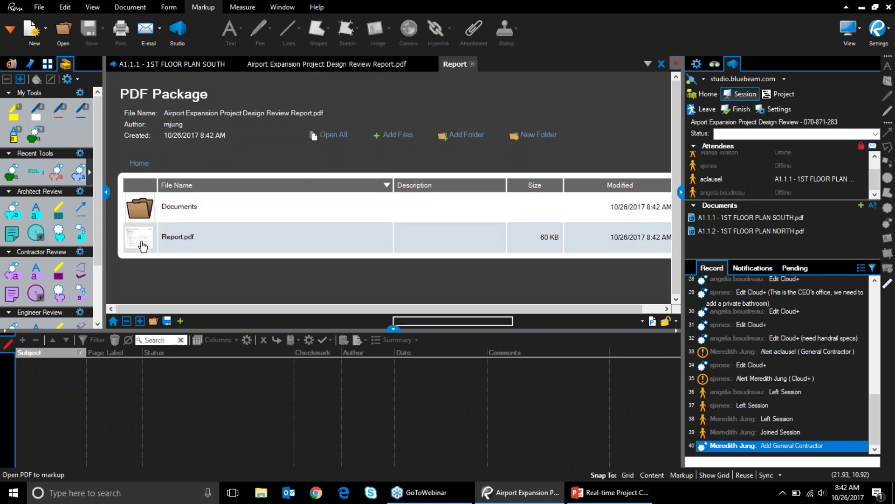
scroll(492, 252, down, 2)
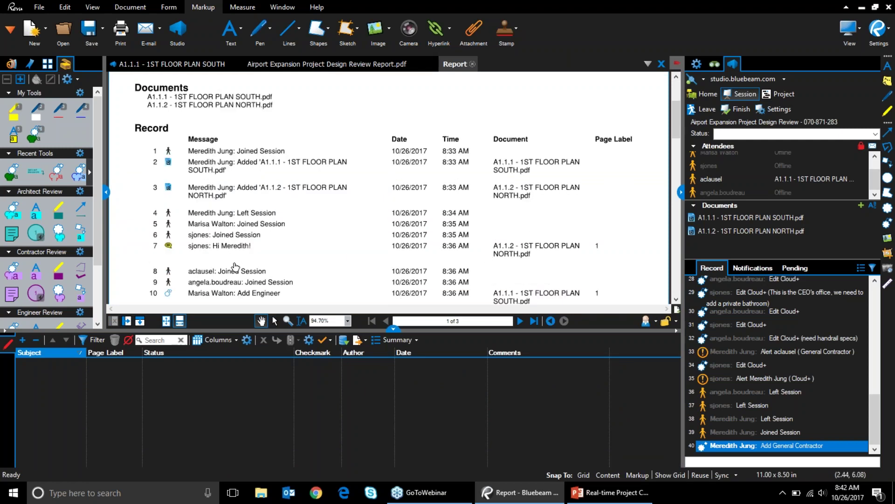
scroll(229, 262, down, 1)
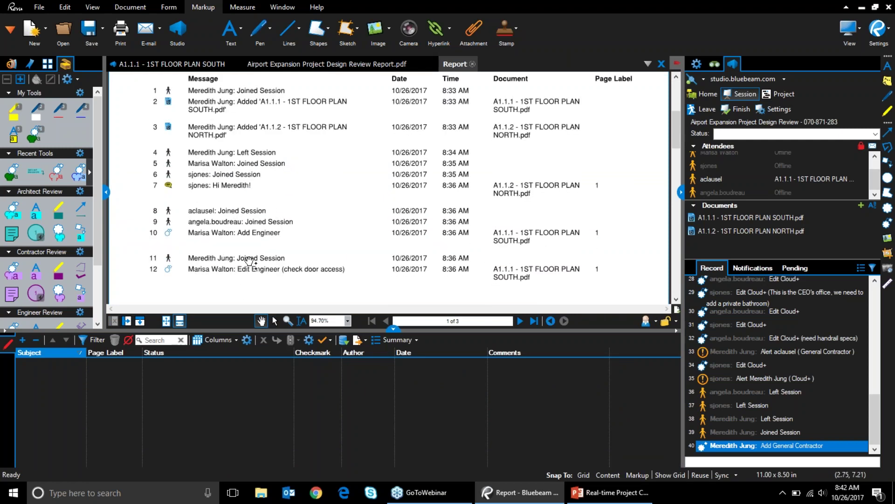
click(269, 275)
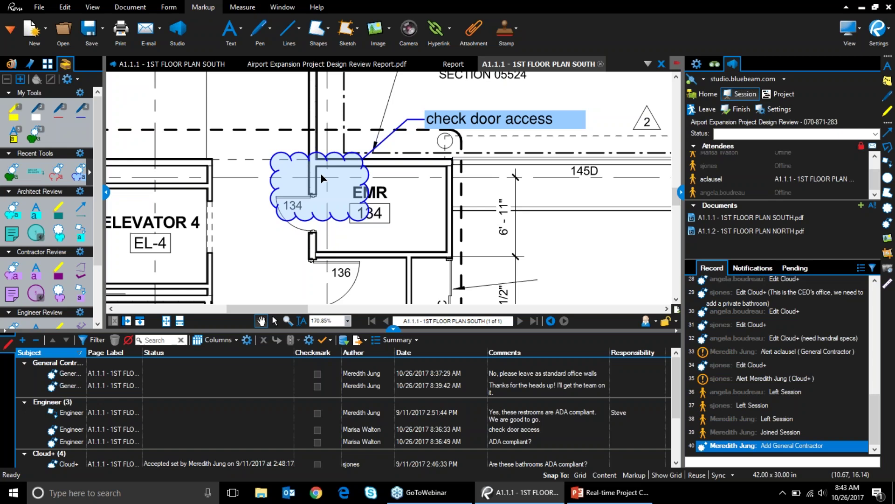
Review the remaining record entries in the report, and close the report, the linked floor plan and the PDF package
click(454, 66)
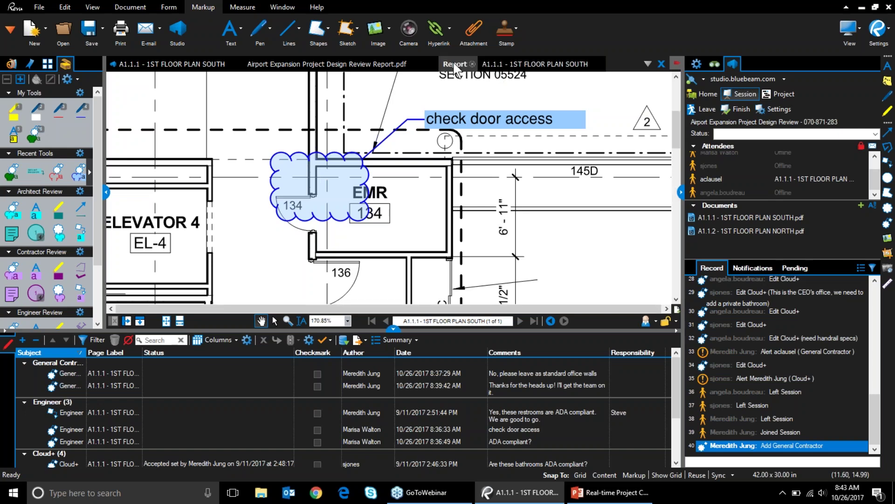
scroll(248, 246, down, 10)
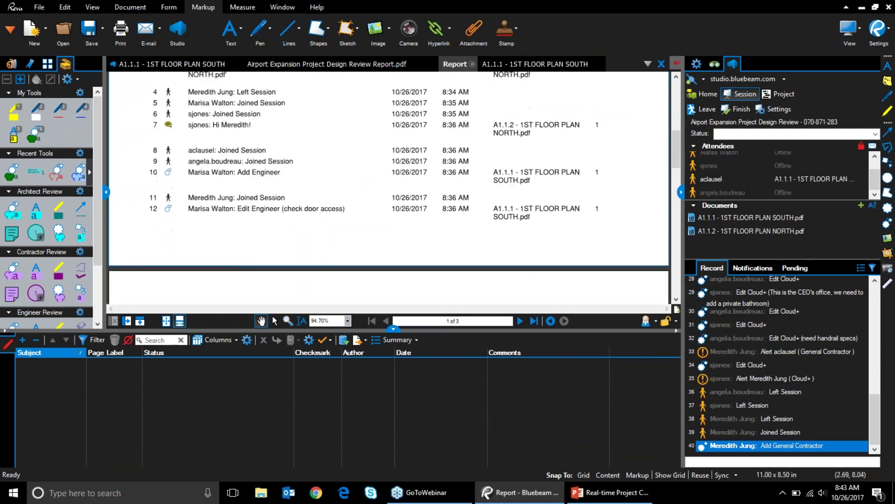
scroll(247, 240, down, 5)
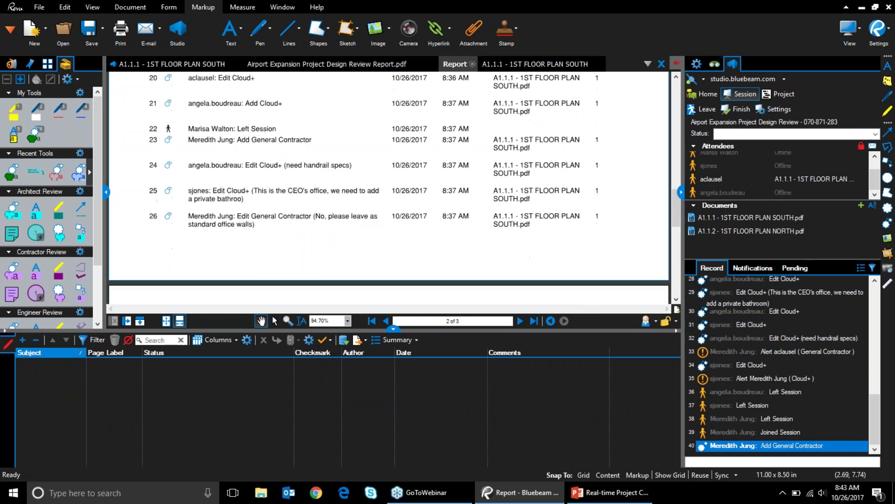
scroll(246, 241, up, 4)
click(472, 63)
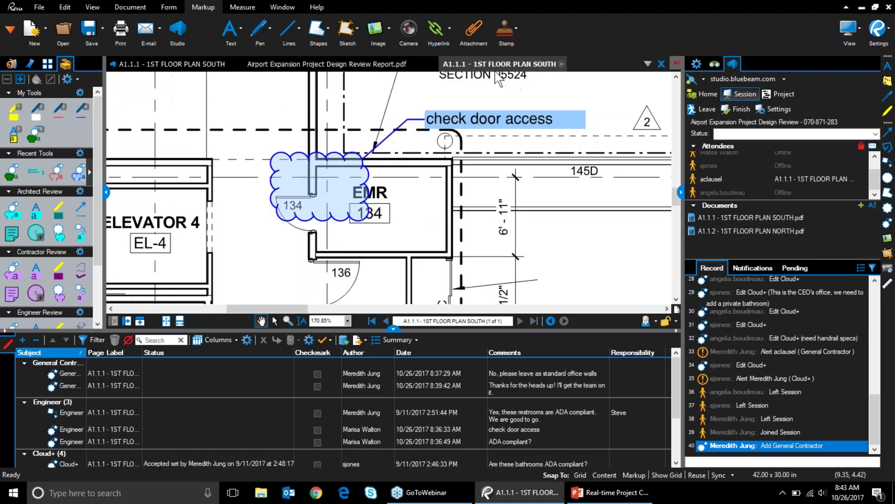
click(460, 65)
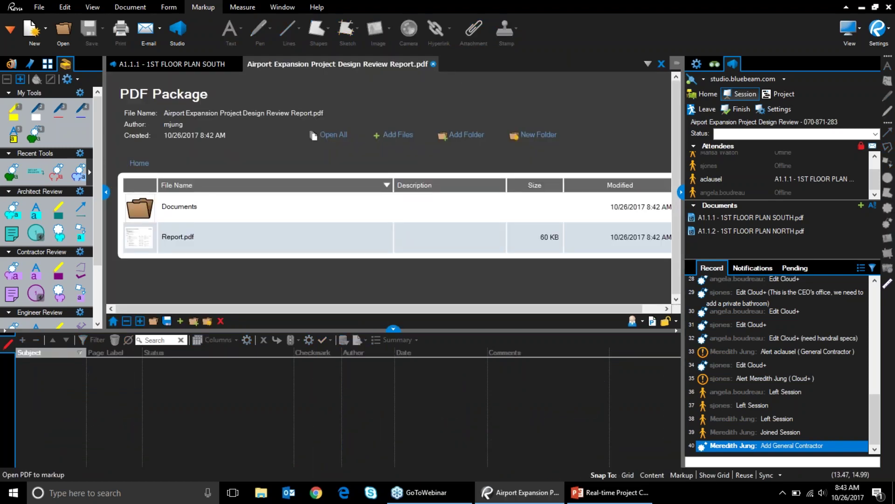
click(433, 63)
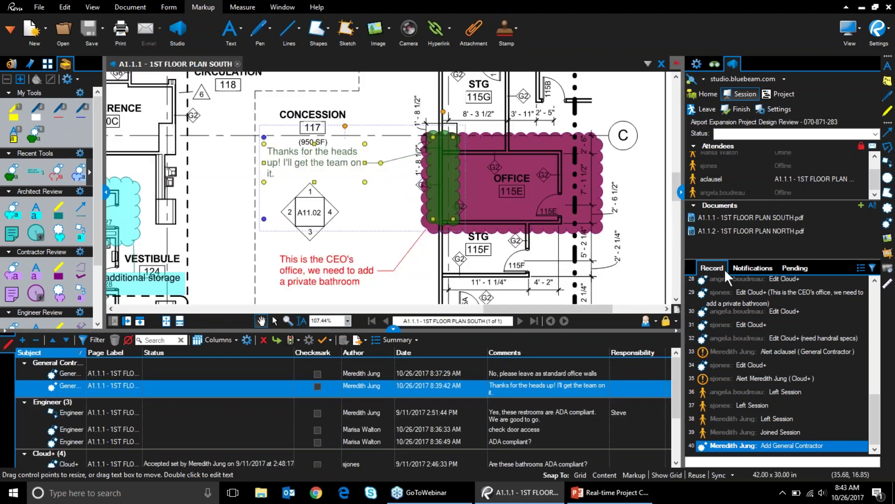
Open the session document A1.1.2 - 1ST FLOOR PLAN NORTH.pdf and enlarge the drawing area by shrinking the Studio panel and the markups list
double_click(727, 231)
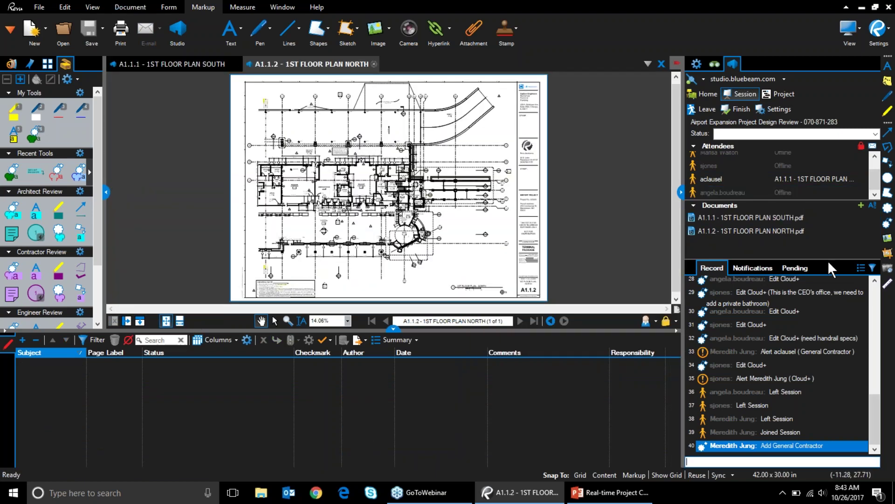
drag(681, 233, 702, 231)
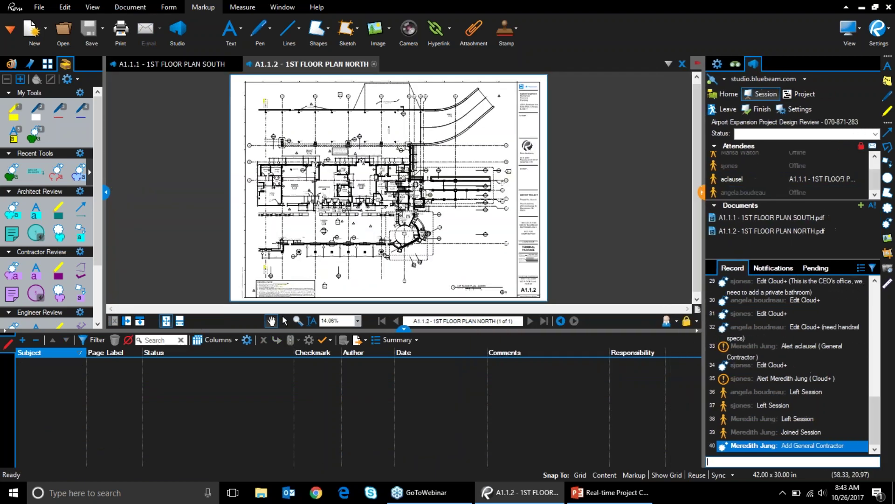
drag(396, 329, 397, 372)
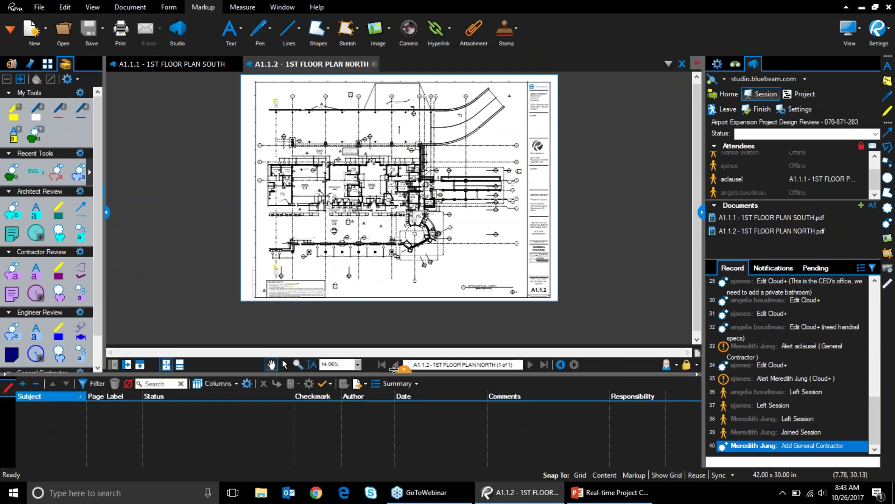
scroll(355, 249, up, 6)
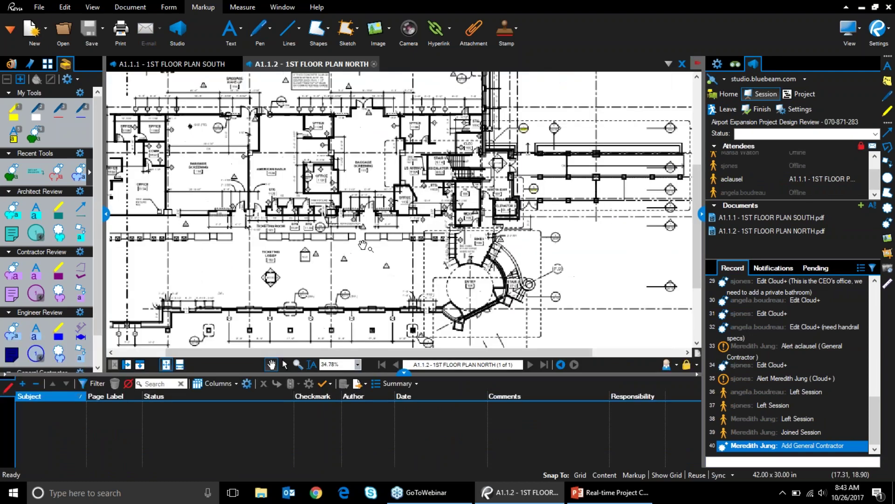
drag(356, 249, 465, 326)
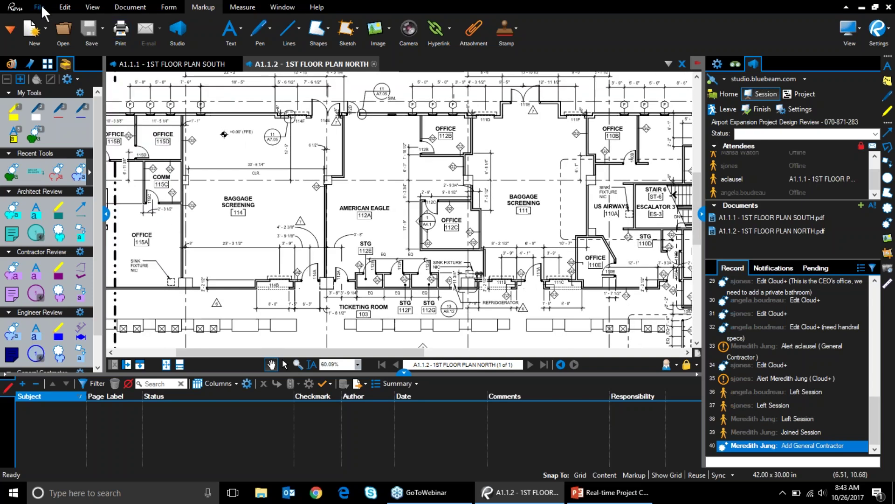
Switch the workspace profile from Design Review to Punch
click(41, 11)
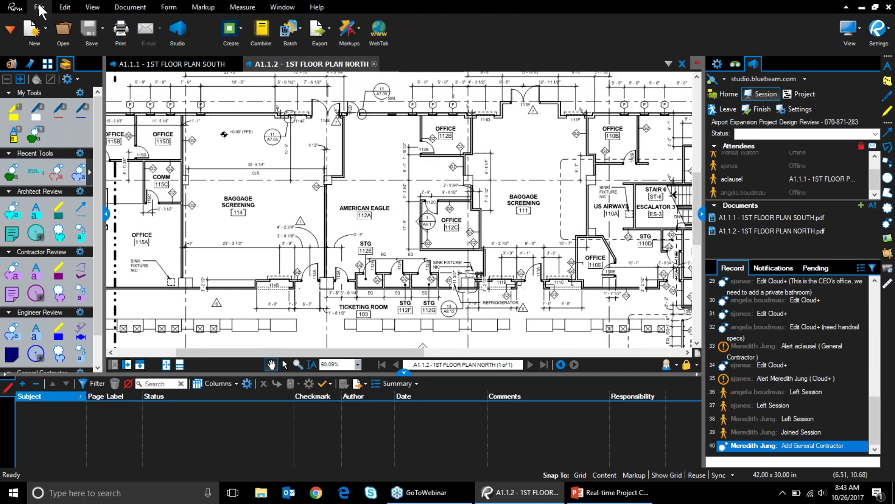
click(94, 6)
click(302, 30)
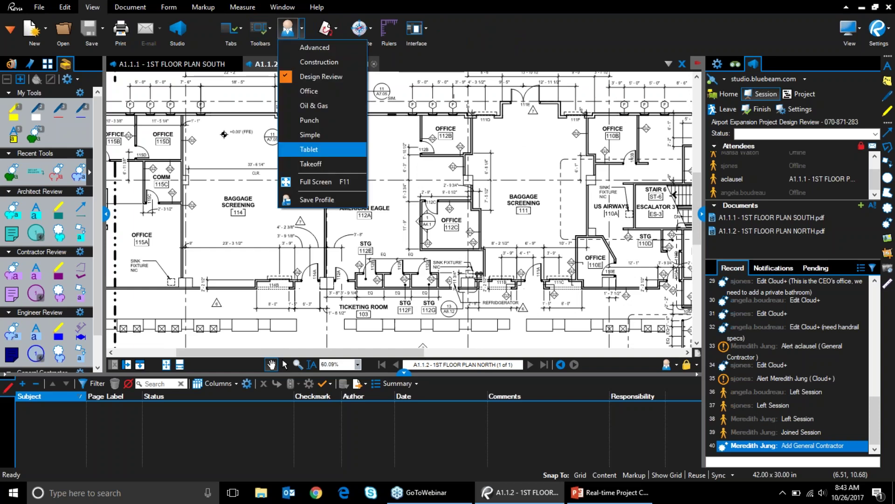
click(313, 122)
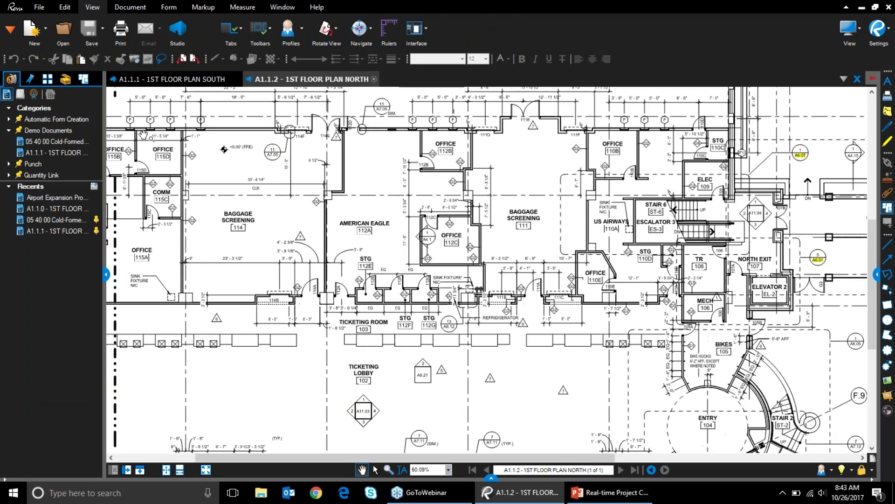
Show the punch tool sets in a widened Tool Chest and list the Plan Issues set in Detail mode
click(64, 79)
drag(105, 285, 232, 289)
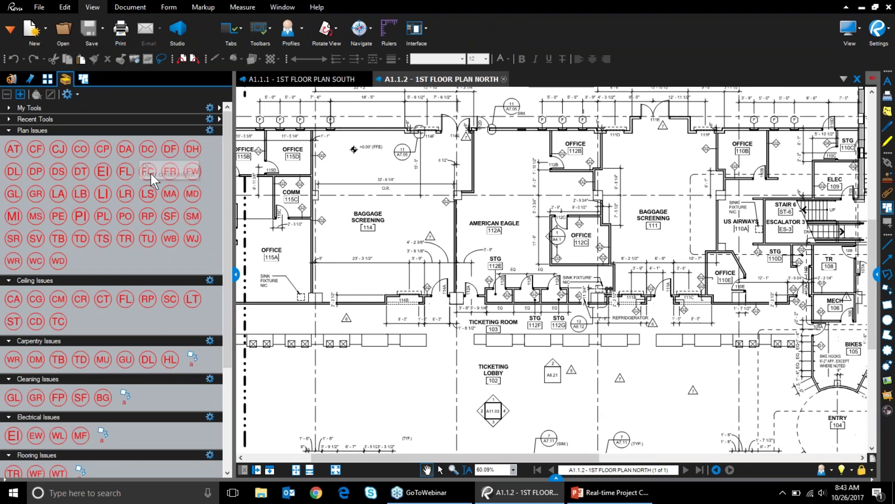
click(210, 131)
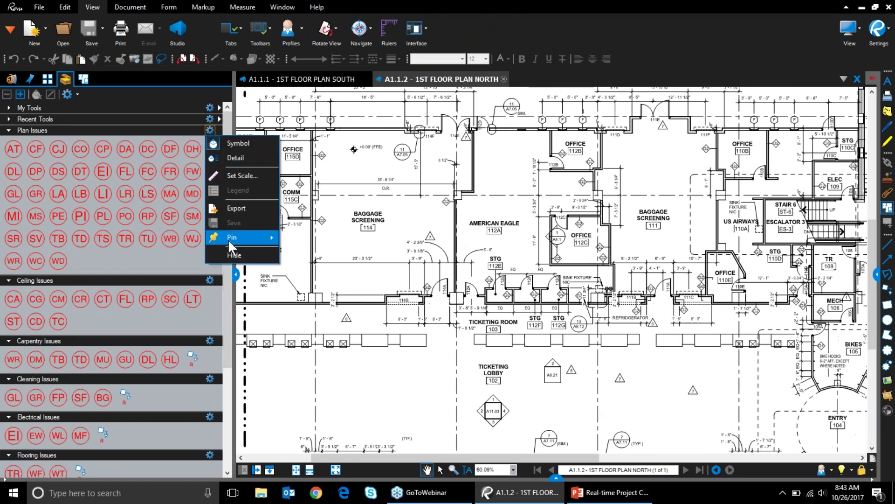
click(250, 154)
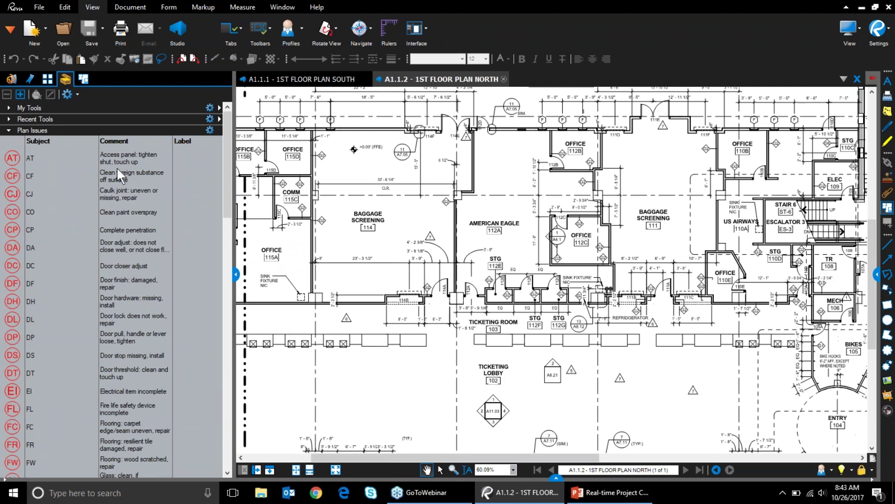
Open the tool set manager and inspect the options for adding a tool set without creating one
click(556, 477)
click(65, 97)
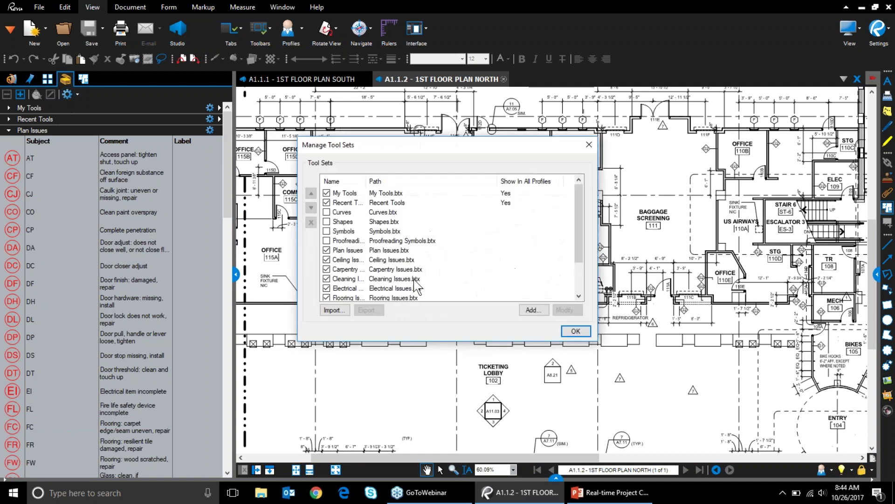
click(535, 310)
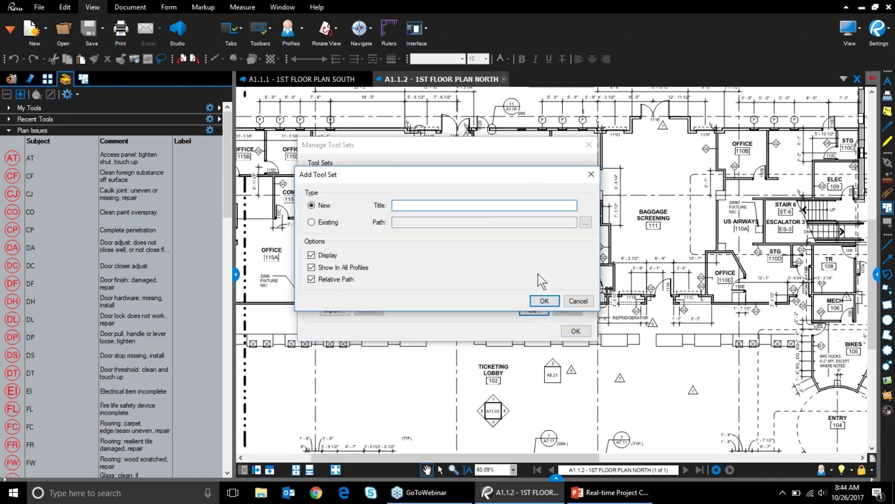
click(579, 302)
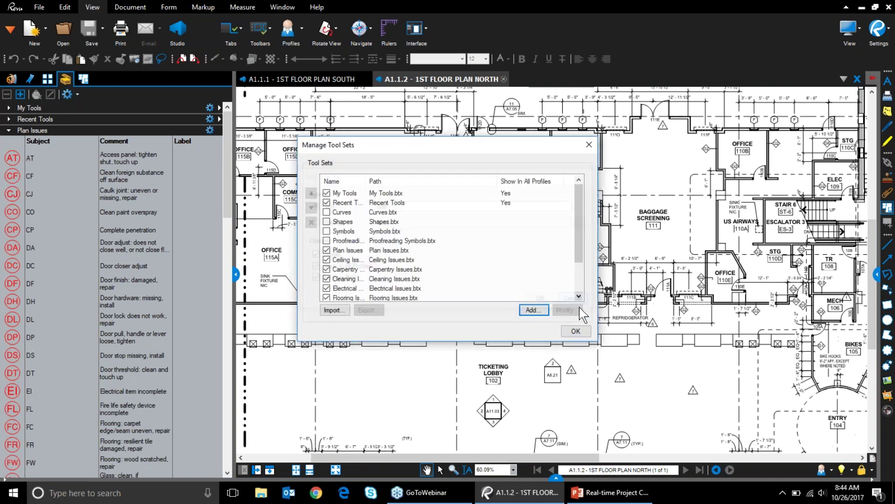
Inspect the Plumbing Issues tool set's properties and its tool subjects and comments, and close the tool set manager
scroll(579, 248, down, 2)
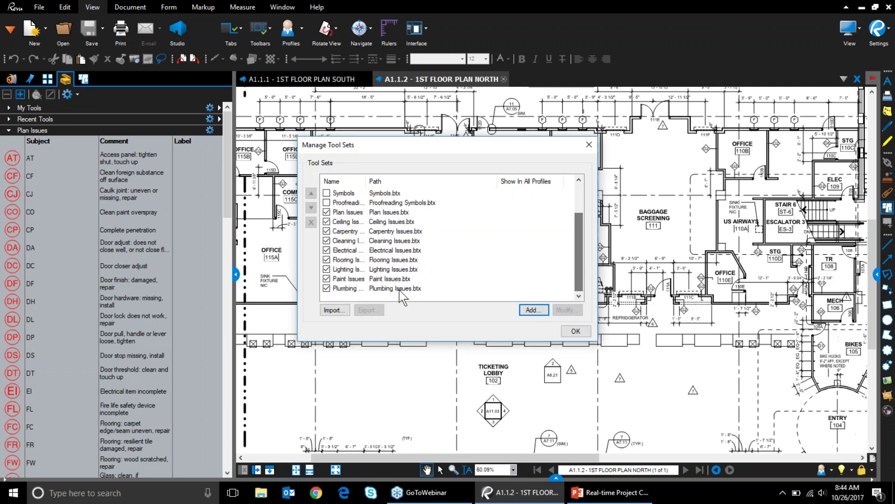
click(400, 288)
click(566, 310)
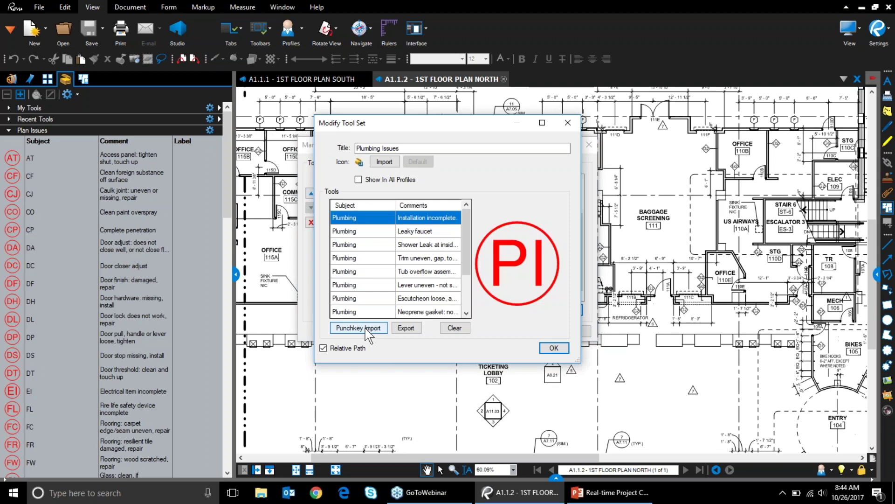
click(553, 348)
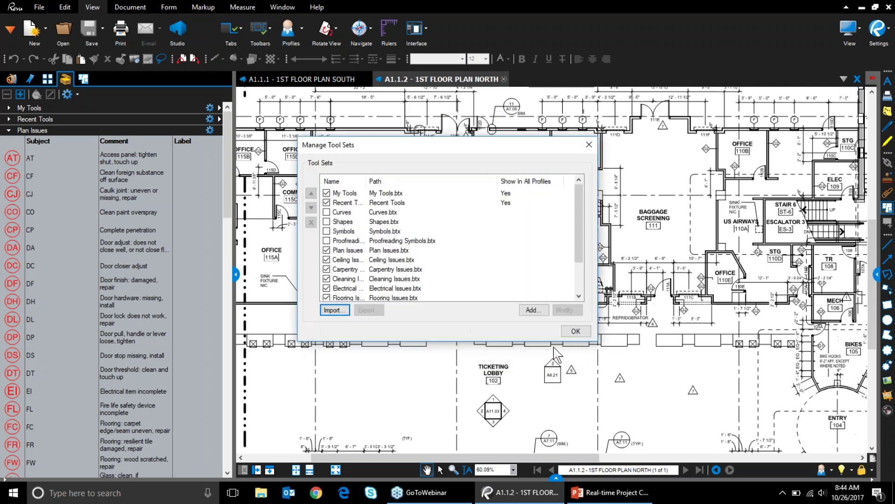
click(575, 331)
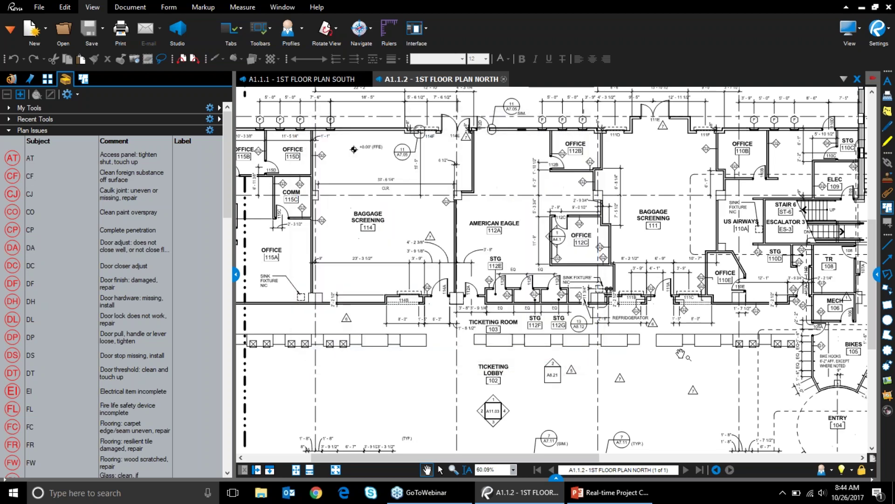
Place a CF punch symbol at the lower-left corner of Baggage Screening 114 and a CO symbol near door 114A's 4'-2 3/8" dimension
click(12, 160)
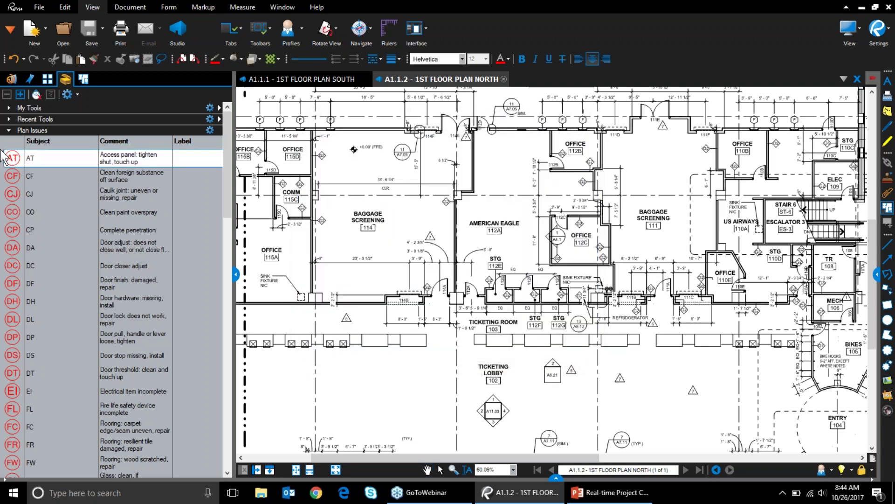
click(9, 180)
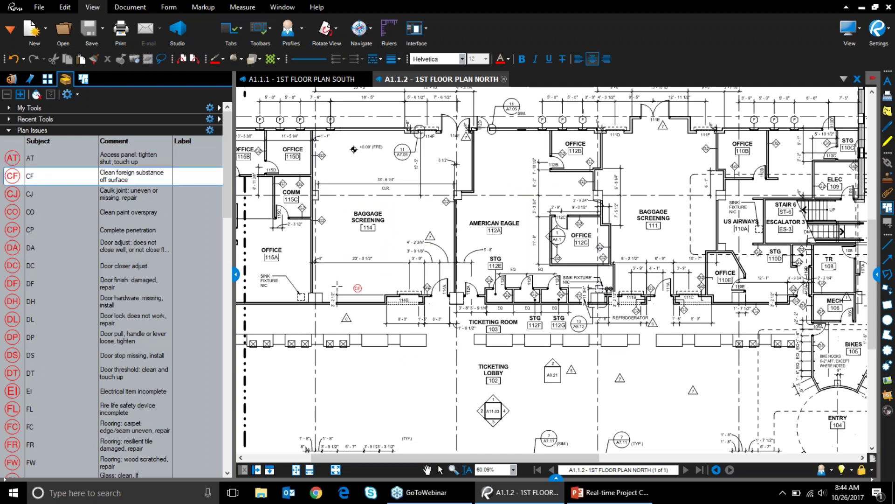
scroll(314, 285, up, 8)
click(319, 295)
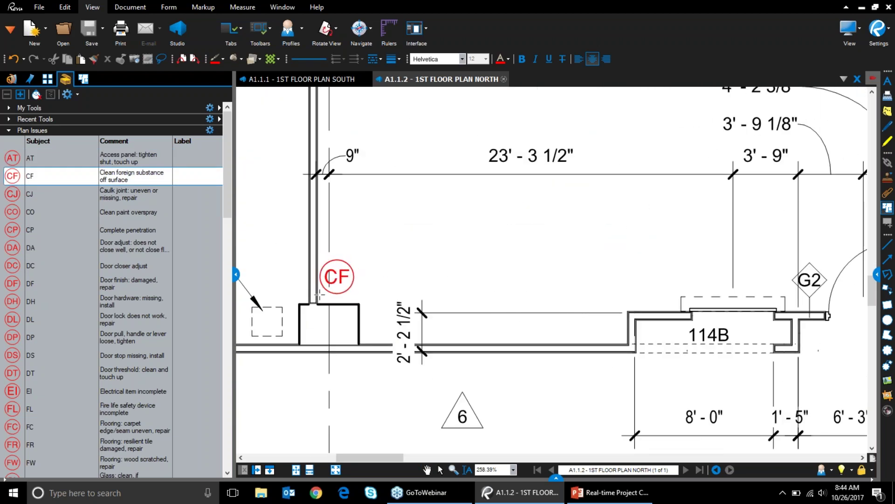
click(19, 216)
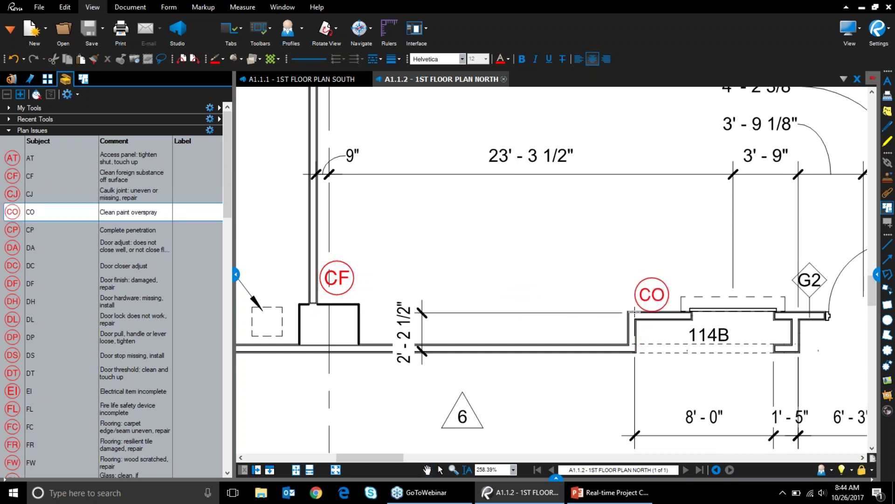
scroll(732, 267, down, 3)
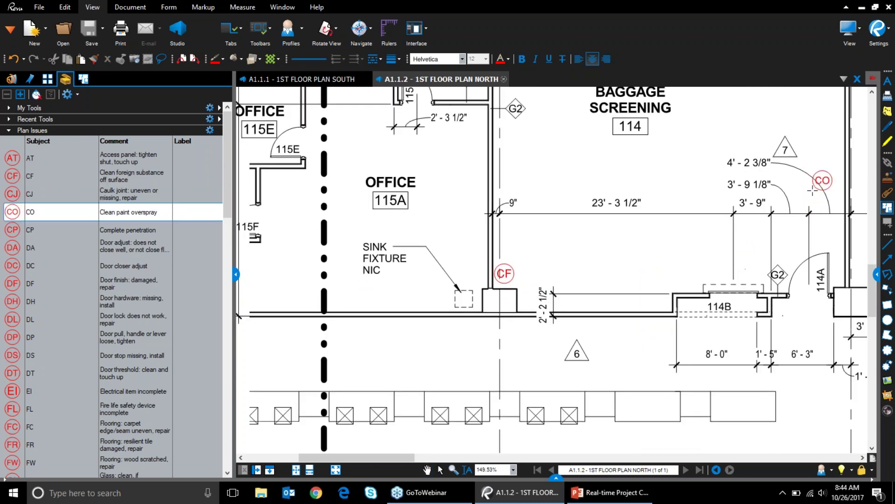
click(822, 181)
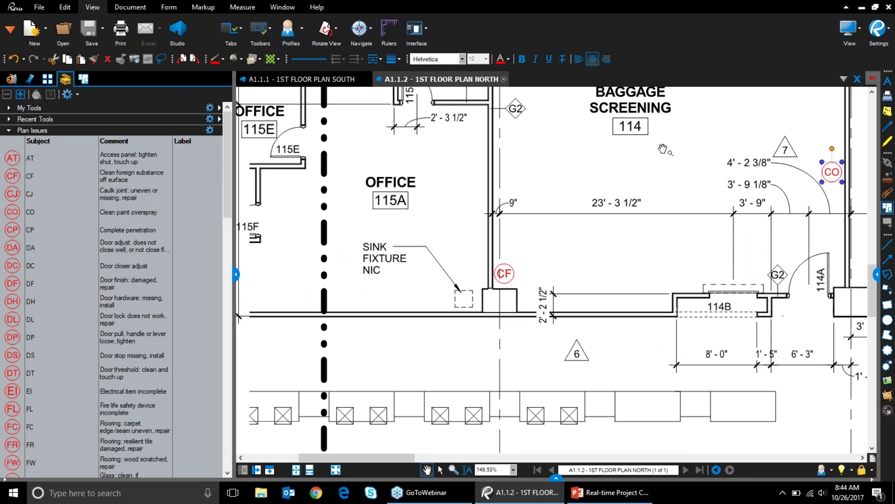
Place a DS punch symbol at door 114E and an FR symbol inside Baggage Screening 114 beside Office 115D's wall
drag(663, 149, 588, 363)
drag(583, 233, 602, 325)
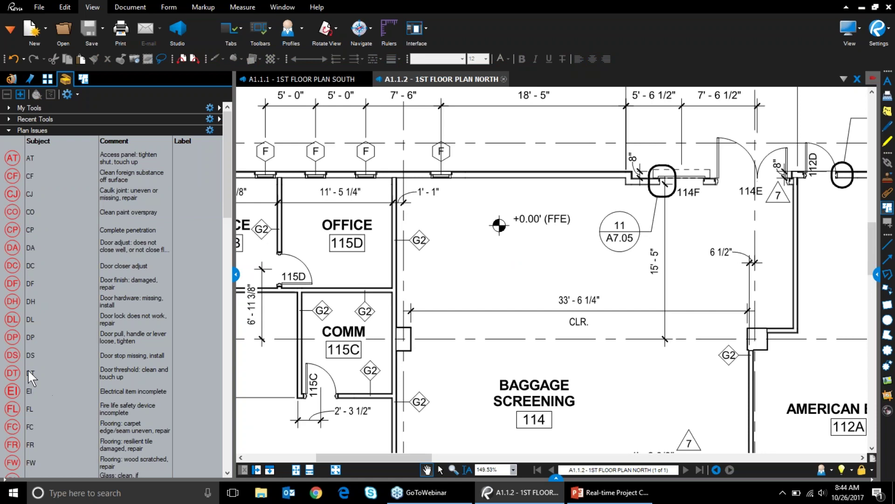
click(14, 355)
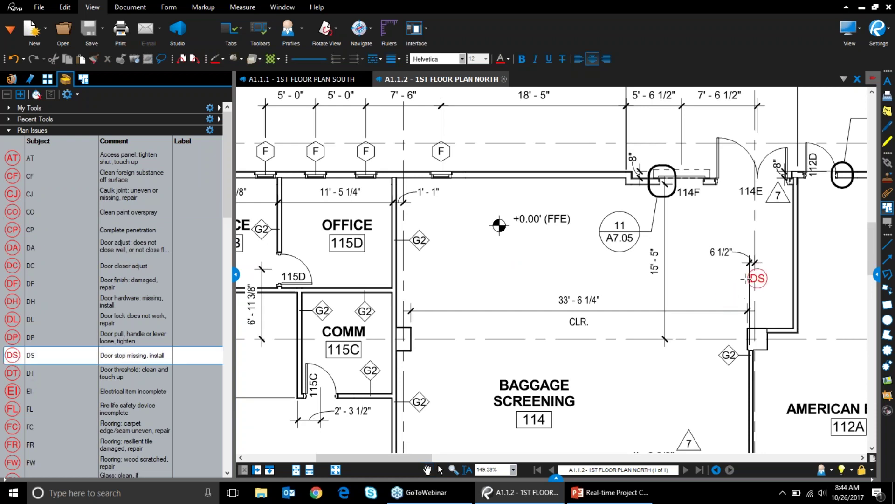
click(720, 177)
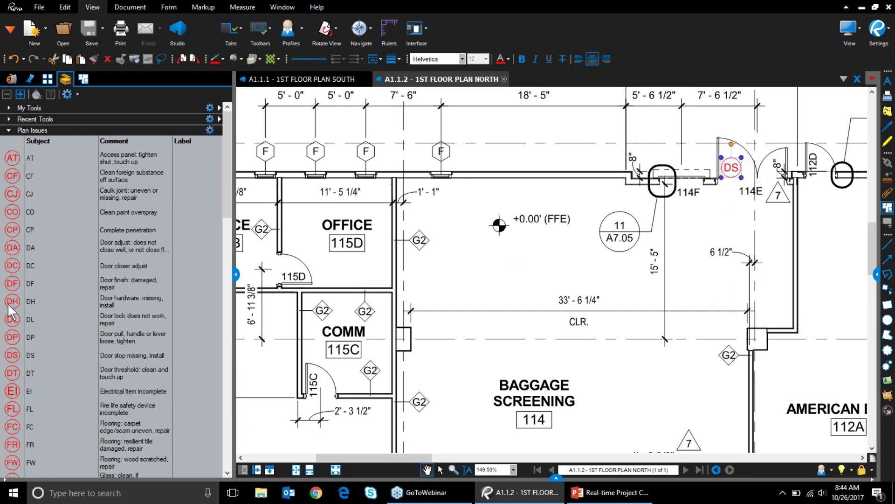
click(18, 447)
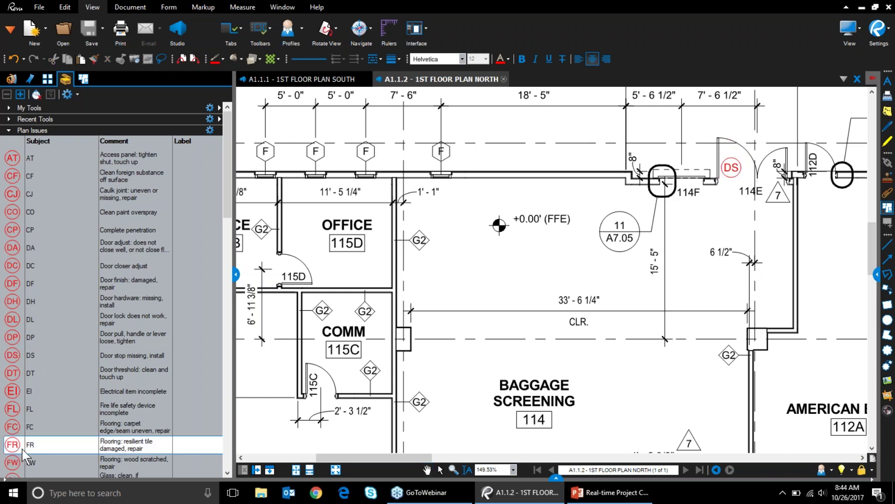
click(396, 229)
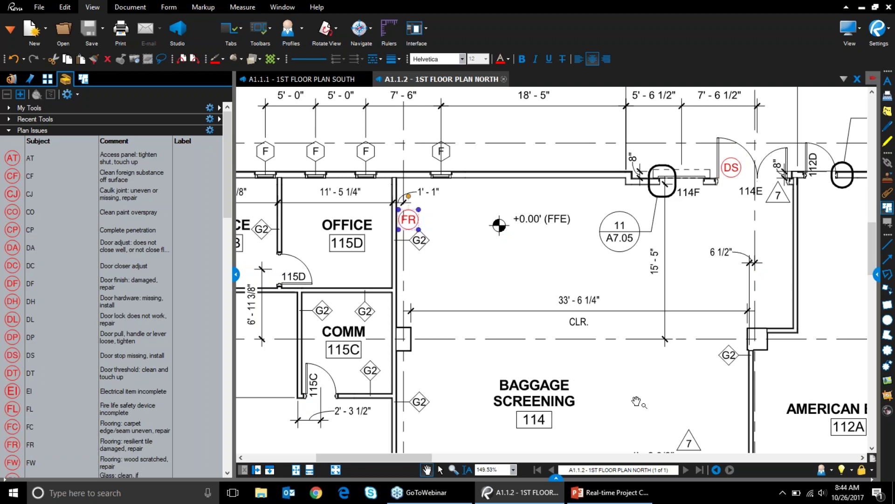
Enlarge the markups list below the plan to show the punch items and reopen the Studio session panel
drag(487, 312, 452, 224)
scroll(452, 224, down, 5)
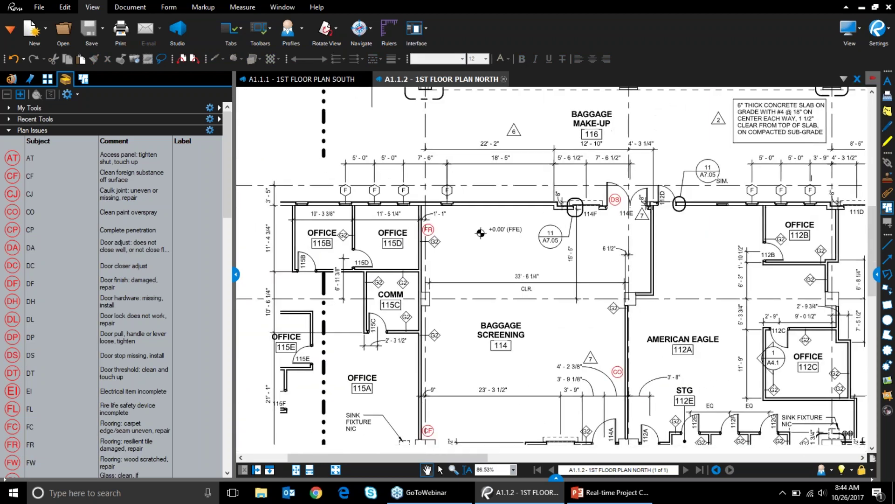
mouse_move(562, 477)
mouse_down()
mouse_move(565, 326)
mouse_move(563, 337)
mouse_up()
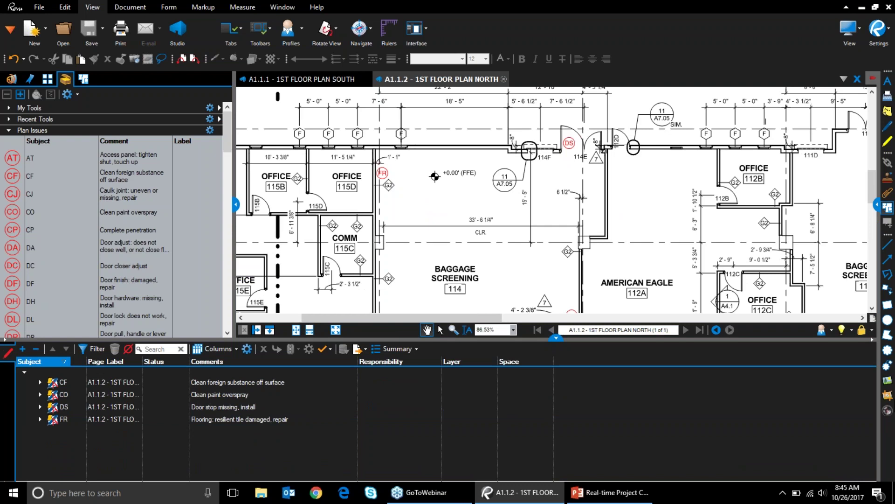
click(176, 27)
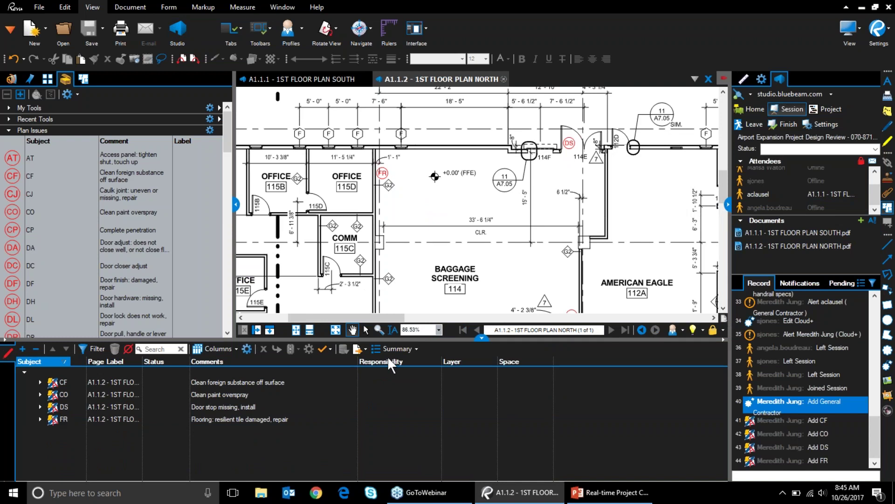
Examine the markup column settings for the custom Responsibility column and close the column manager
double_click(385, 382)
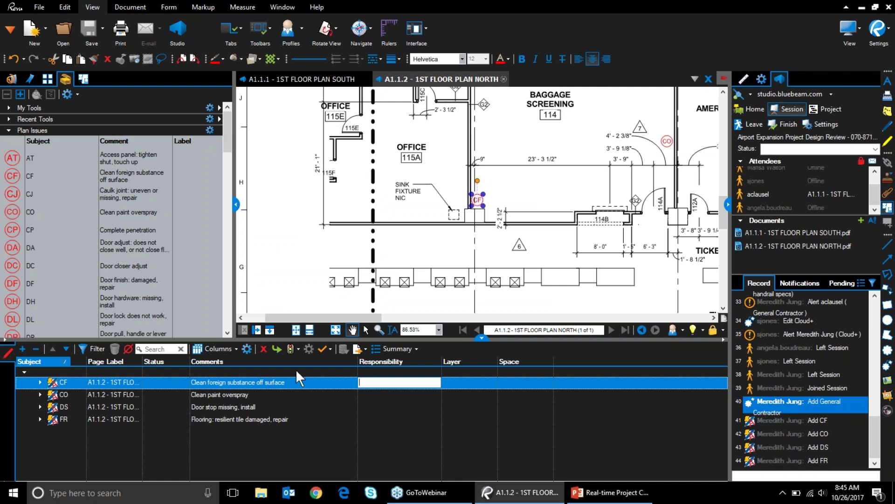
click(251, 353)
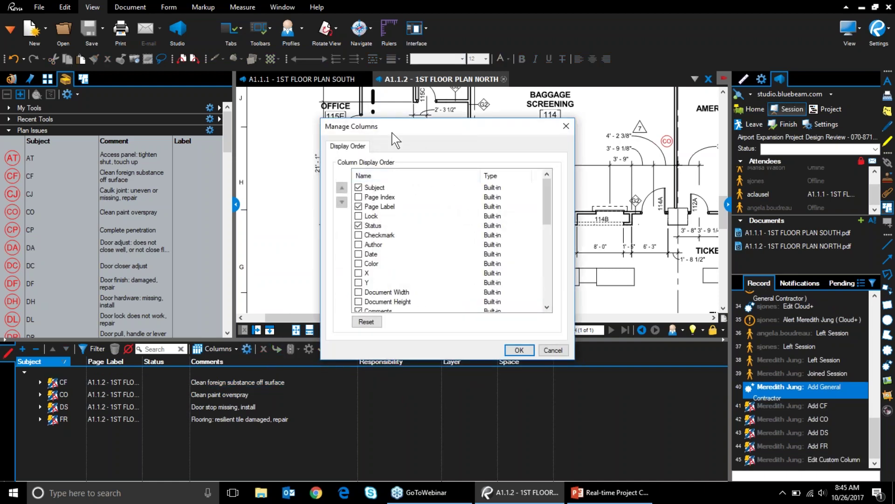
drag(547, 200, 570, 236)
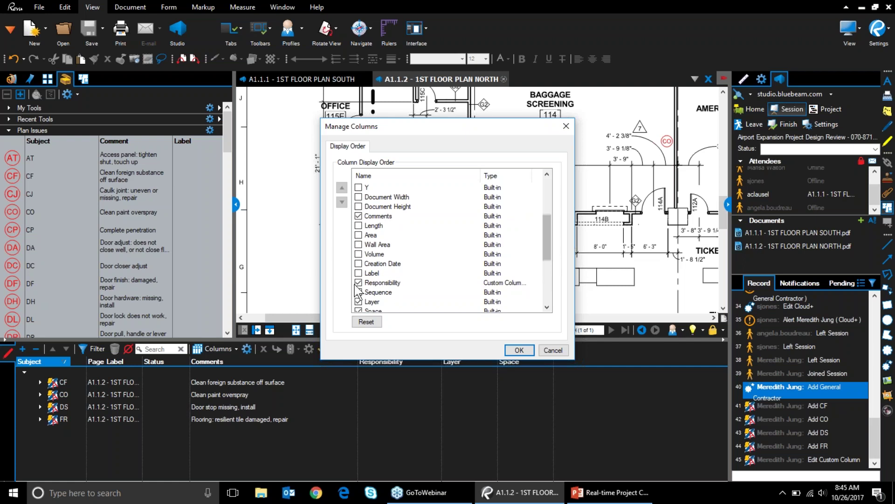
click(520, 351)
Enter the same responsible person's first name in the Responsibility column for the CF and CO markups
click(384, 382)
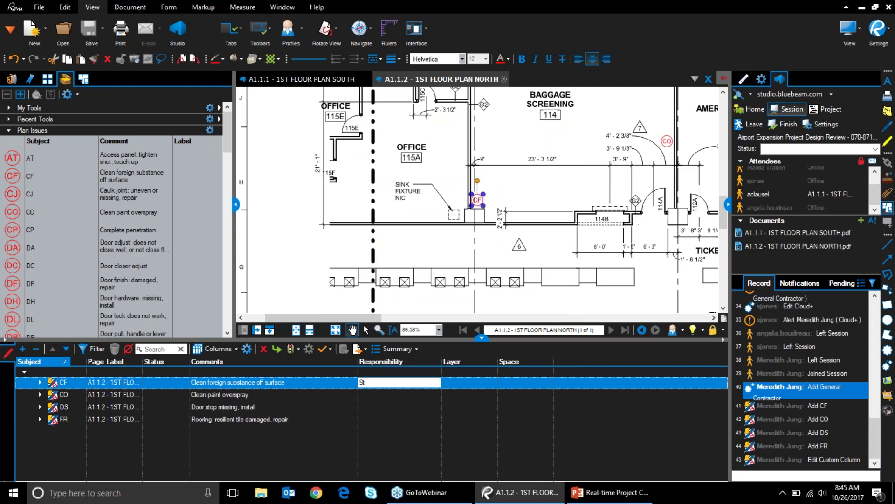
click(371, 394)
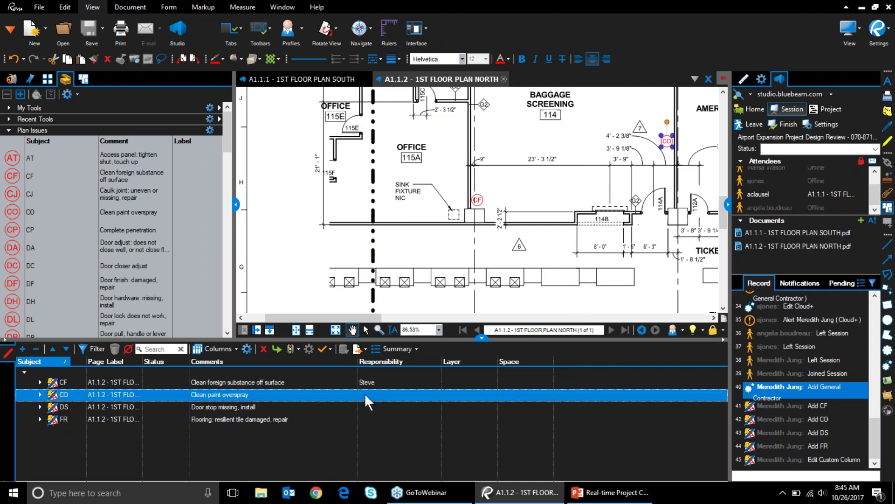
text(Steve)
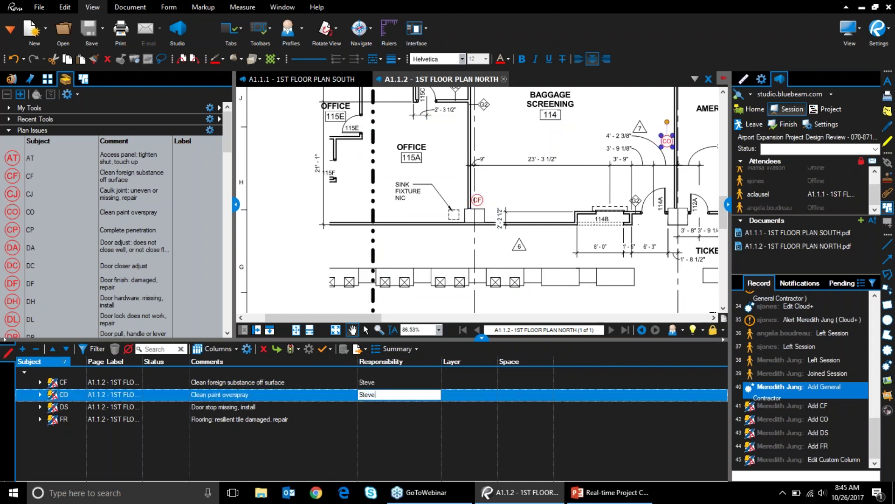
Assign the DS and FR markups to two other people by entering their first names in the Responsibility column
click(379, 406)
click(366, 406)
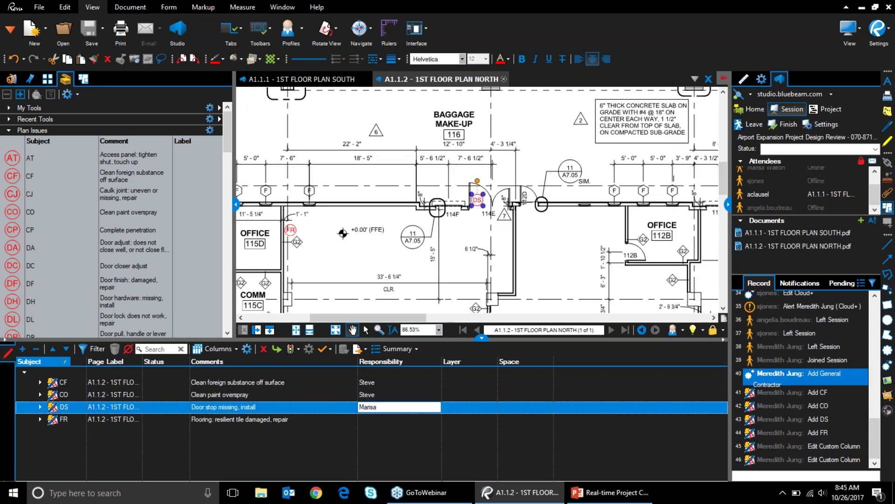
click(370, 419)
click(365, 418)
text(Amy)
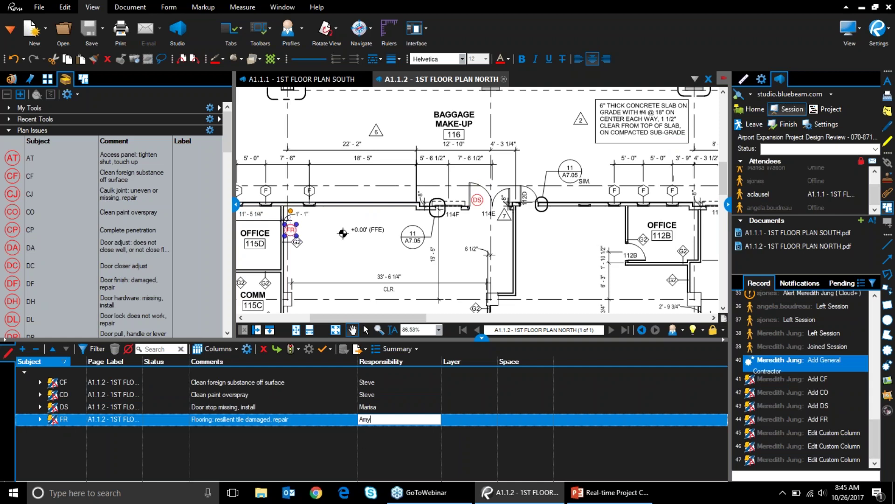
drag(372, 419, 358, 416)
text(Meredith)
click(404, 457)
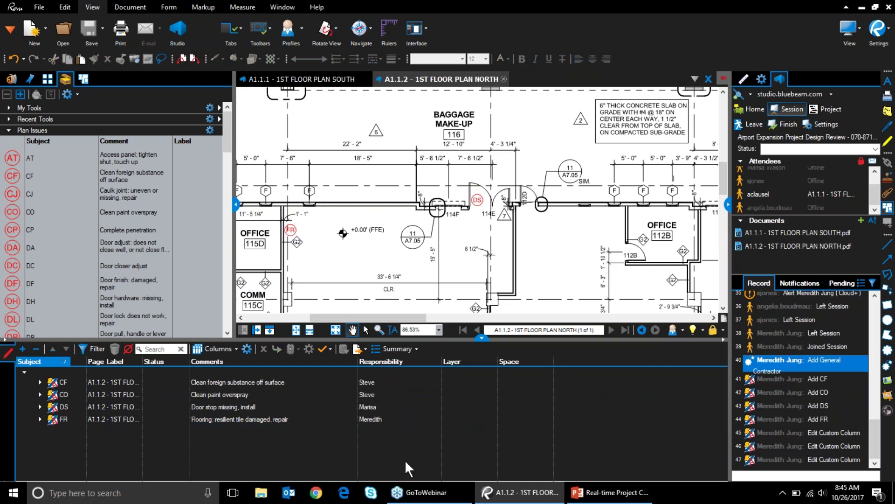
Group the markups list by Responsibility and review the available summary export formats
click(384, 361)
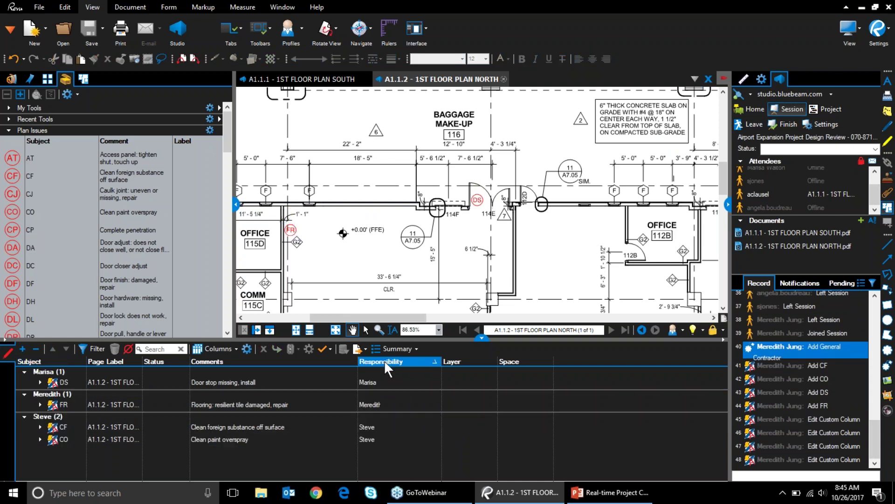
click(398, 349)
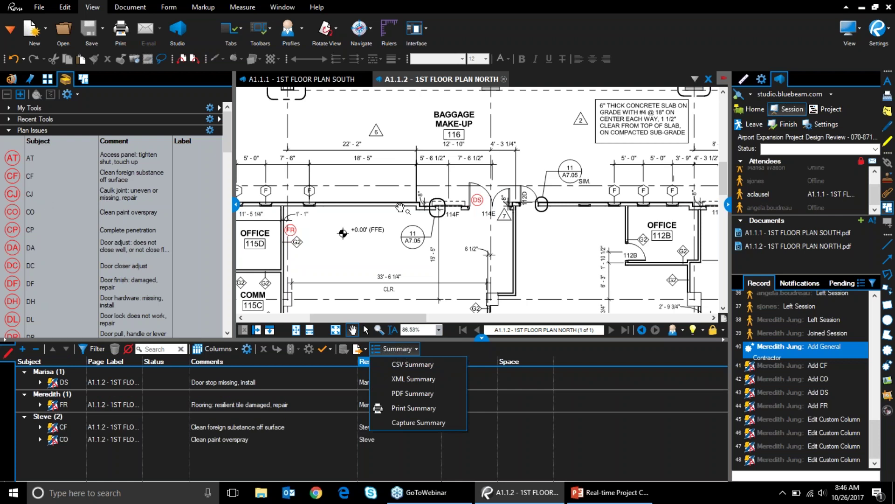
click(402, 236)
mouse_move(575, 266)
mouse_down()
mouse_move(556, 221)
mouse_move(389, 162)
mouse_up()
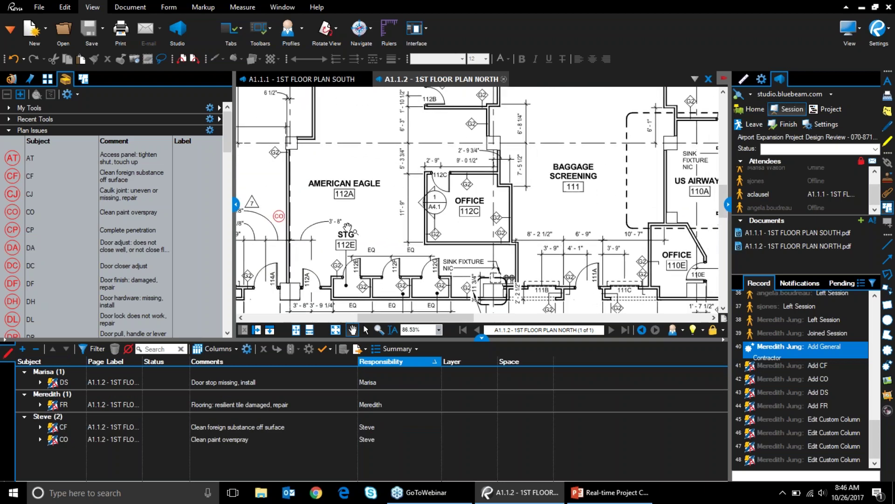
drag(341, 245, 567, 295)
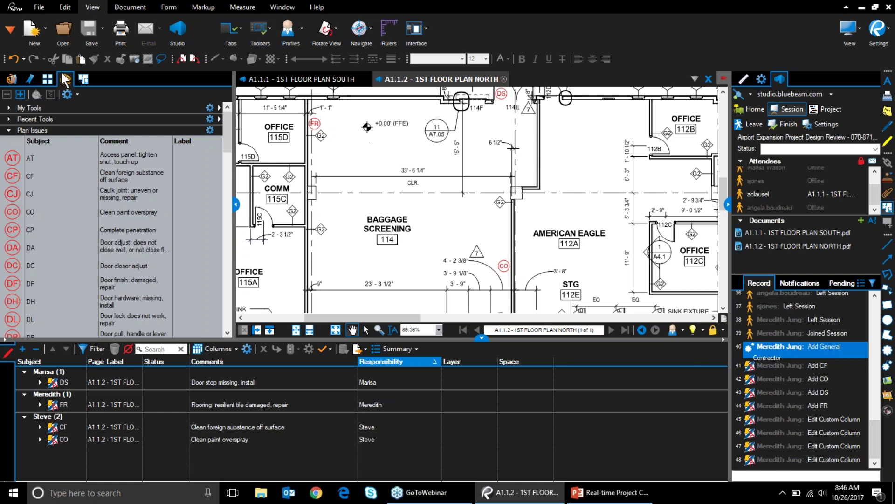
Review the Spaces tools and the markups list's Space column for the DS markup, and hide the side panel and markups list
click(84, 78)
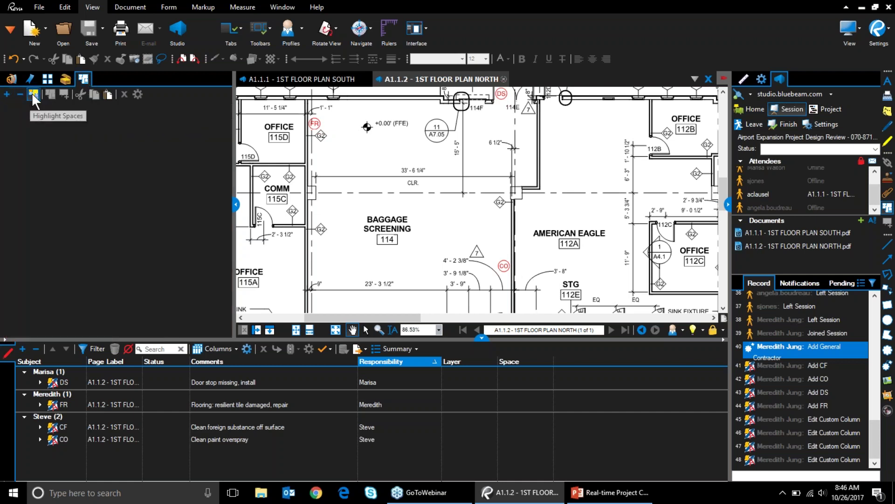
drag(420, 210, 410, 227)
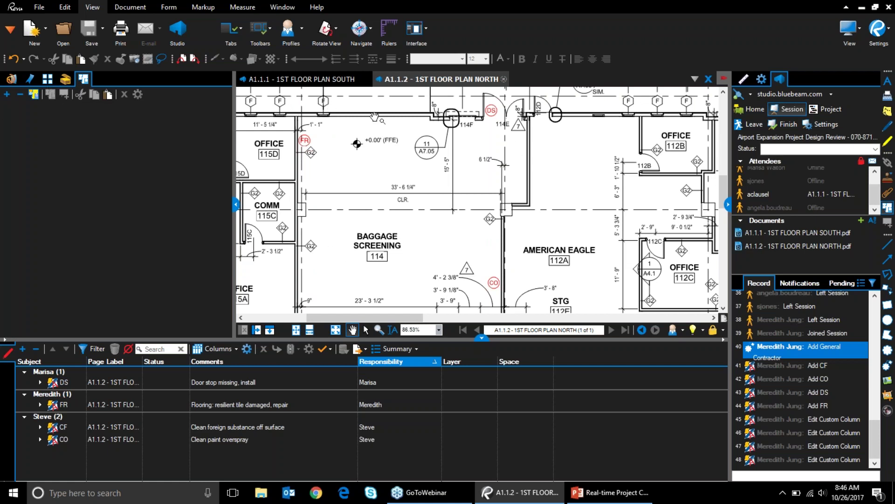
drag(355, 296, 353, 222)
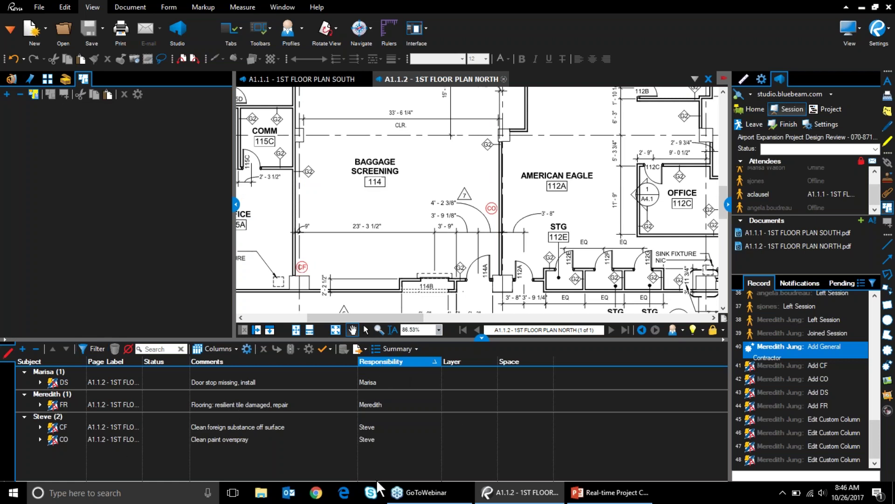
click(233, 349)
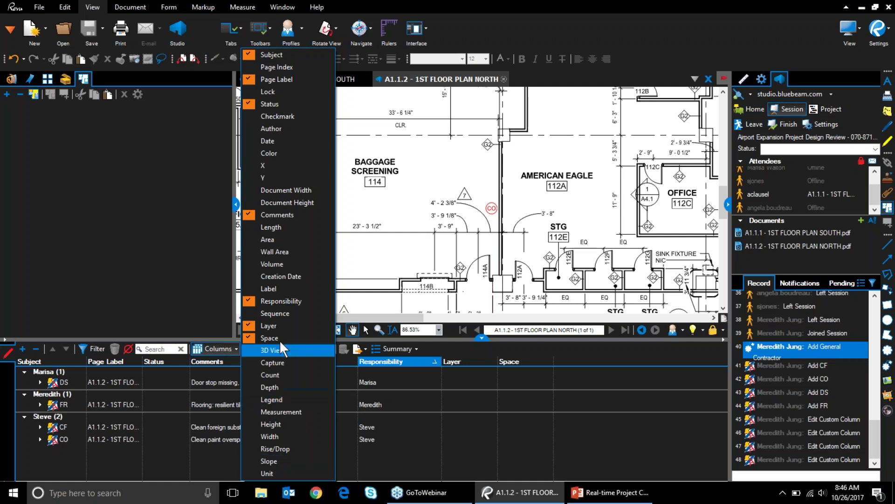
click(537, 387)
click(539, 382)
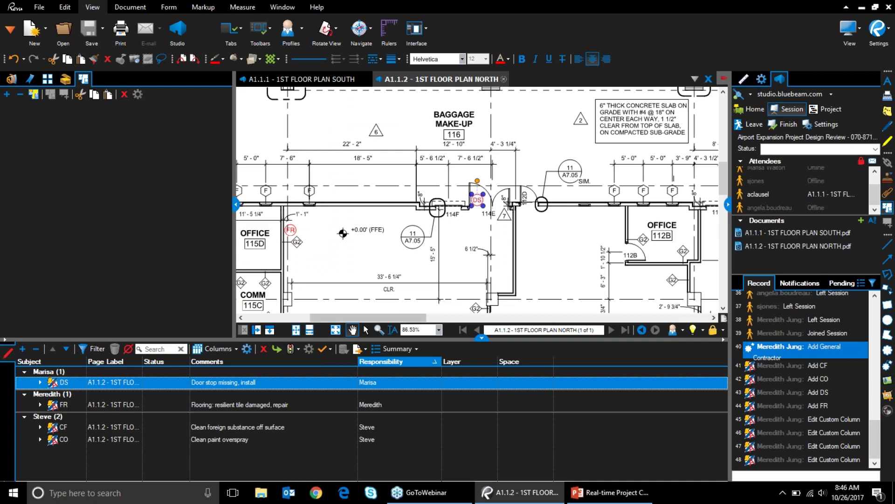
click(236, 204)
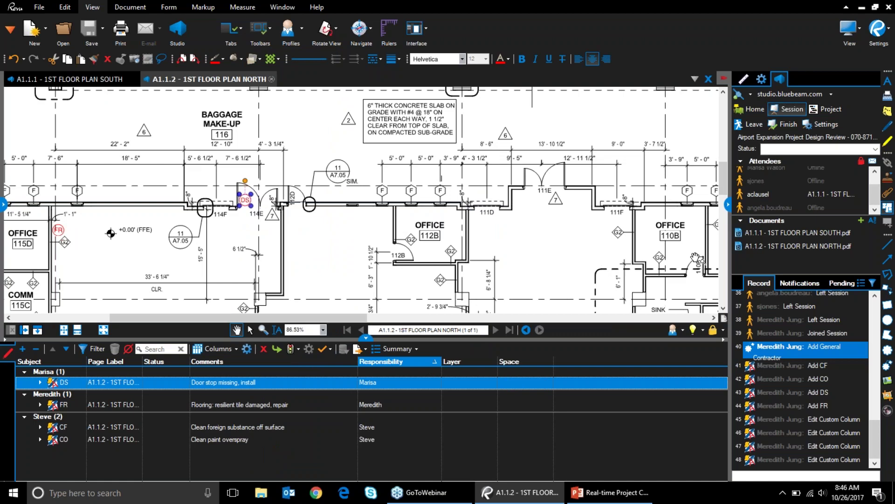
click(365, 337)
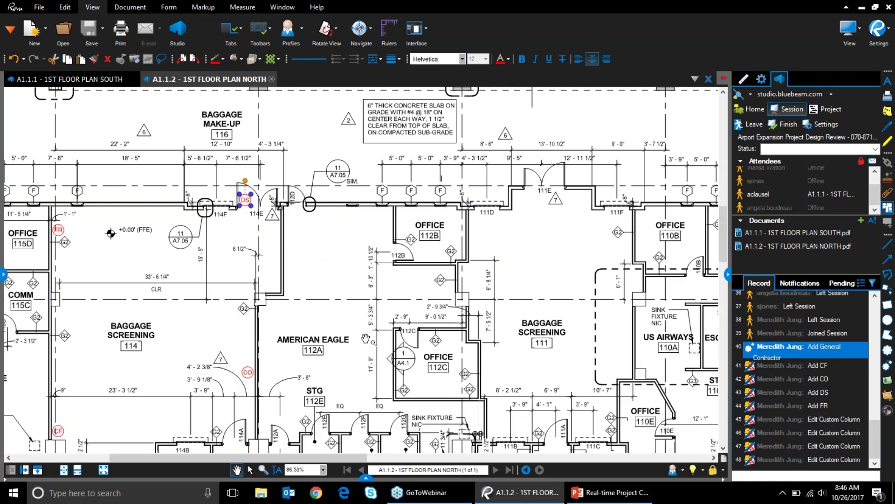
Enable expiration in the session settings and review the restricted attendee access list
click(826, 125)
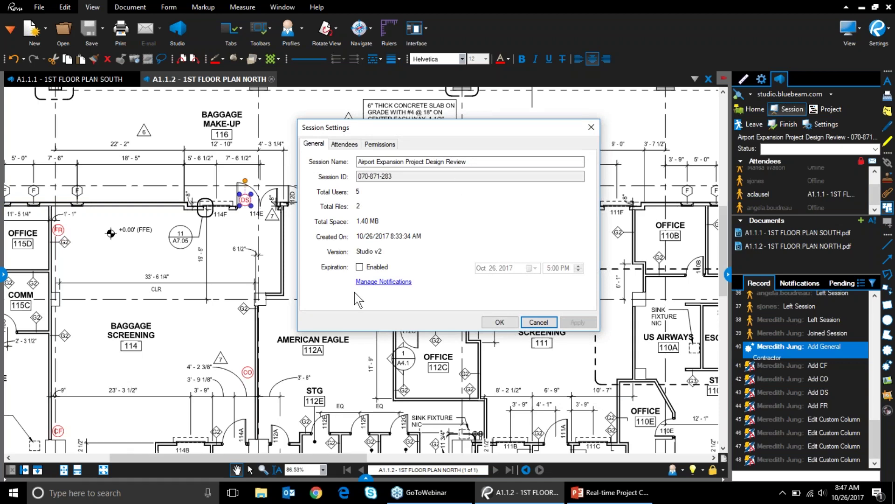
click(360, 268)
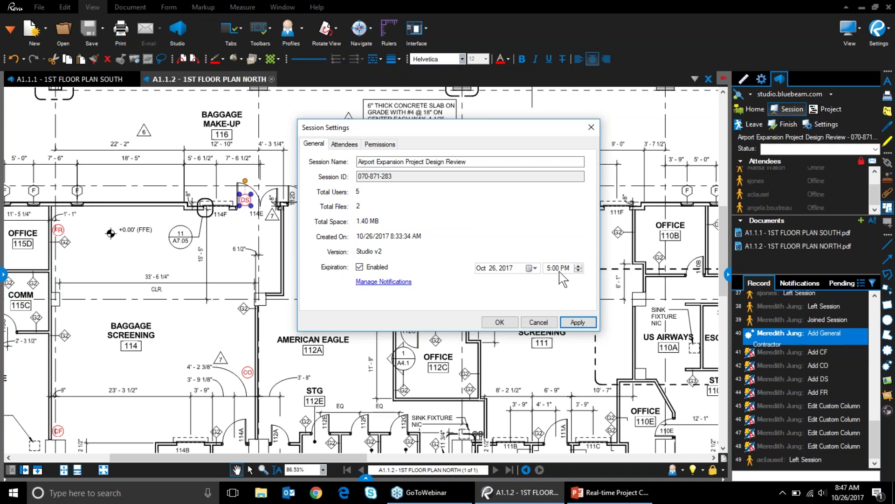
click(506, 268)
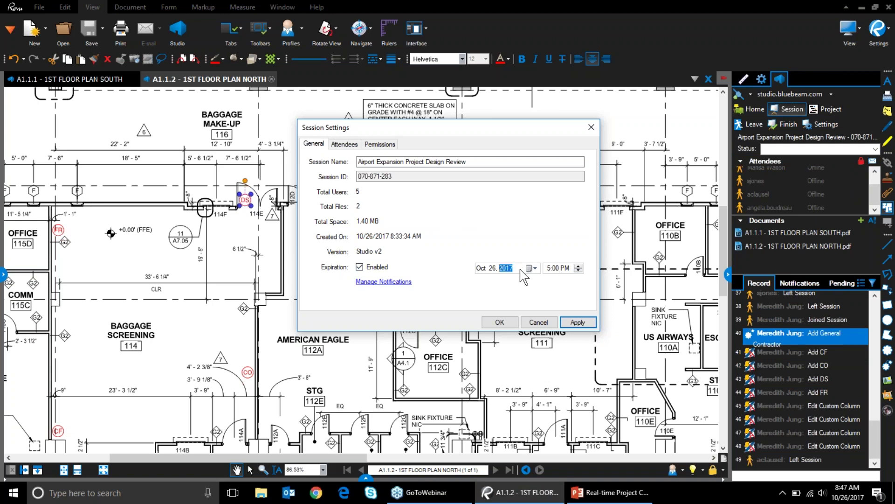
click(350, 145)
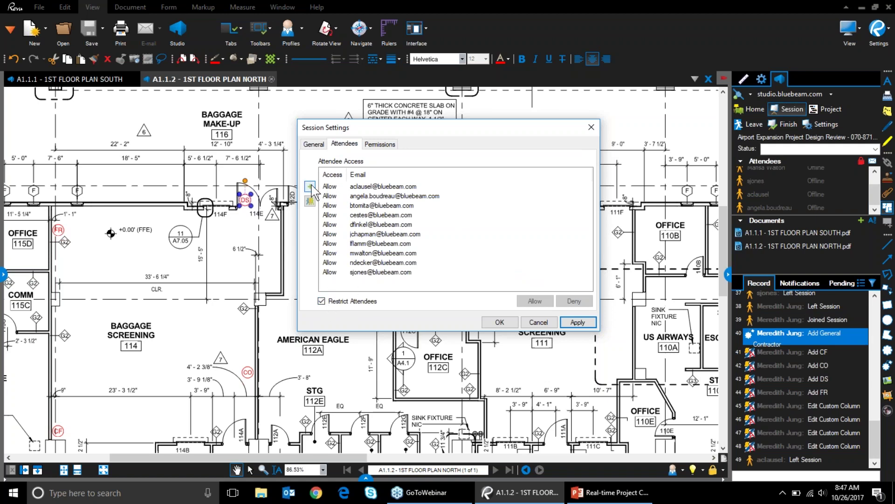
Set the Save As and Print permissions to Deny for the session's Attendees group
click(378, 144)
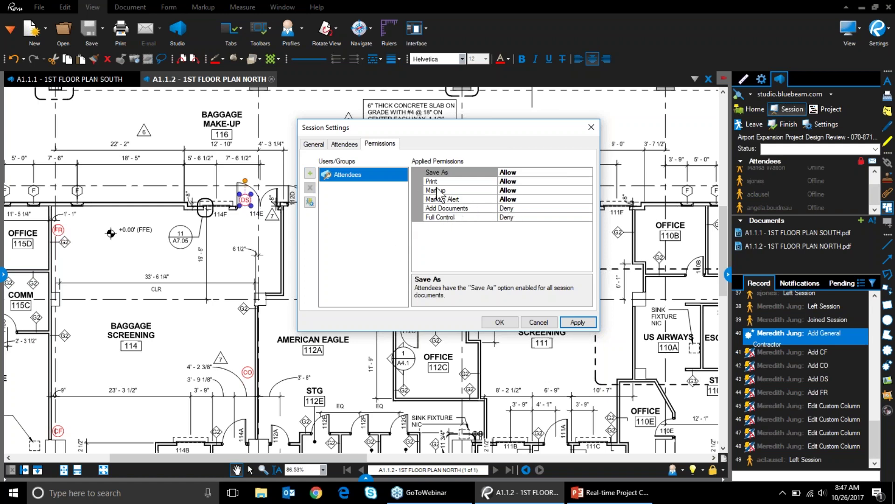
click(526, 173)
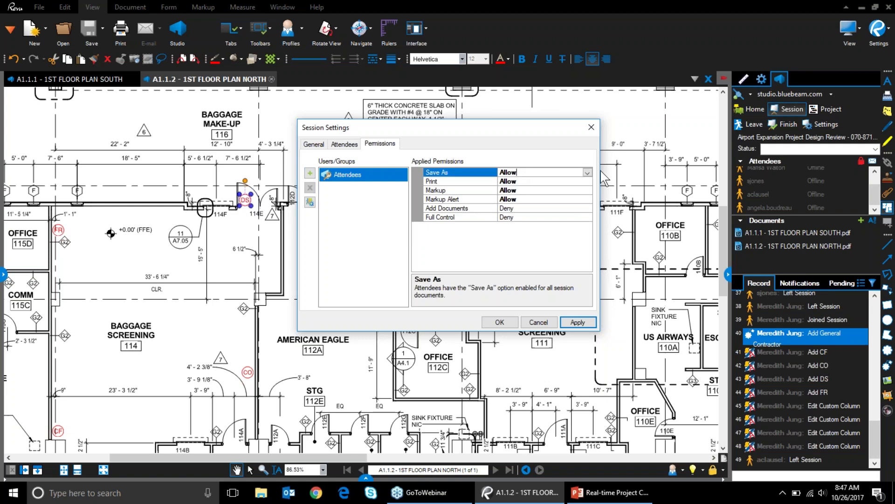
click(587, 173)
click(550, 190)
click(560, 181)
click(587, 181)
click(555, 199)
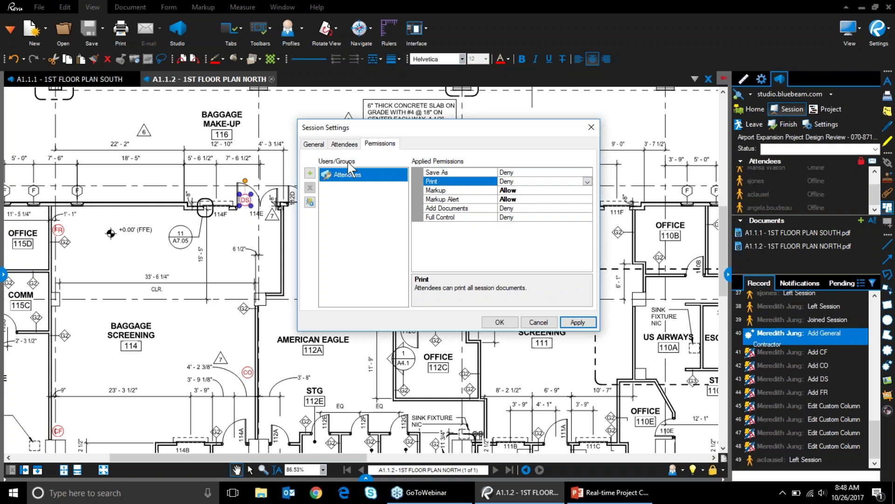
Add the second listed individual attendee to the session permissions, with Markup and Save As set to Allow
click(310, 173)
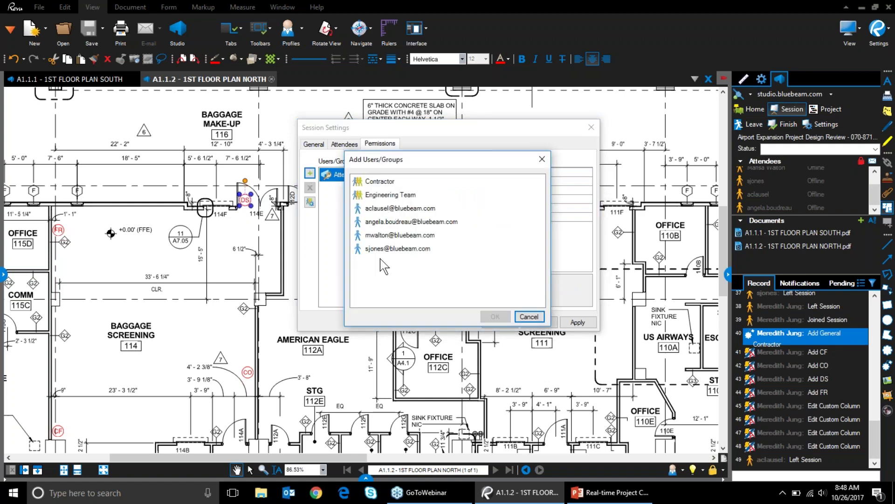
double_click(395, 222)
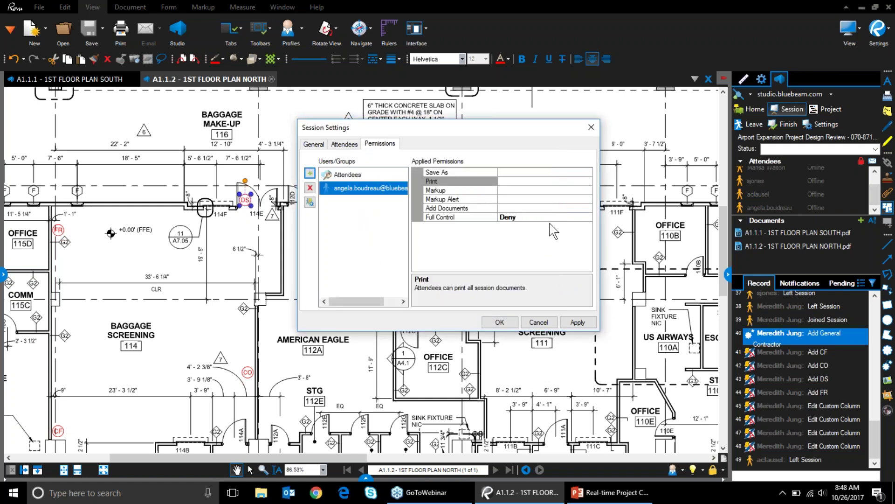
click(500, 191)
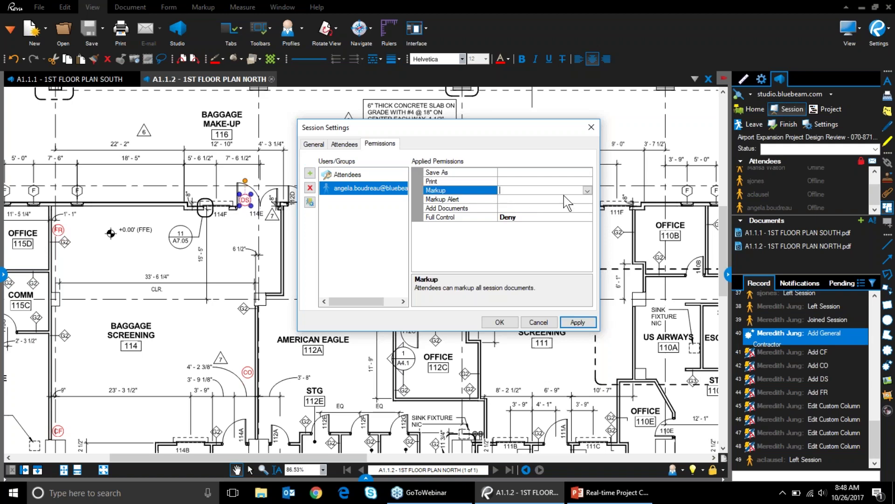
click(587, 190)
click(507, 216)
click(533, 173)
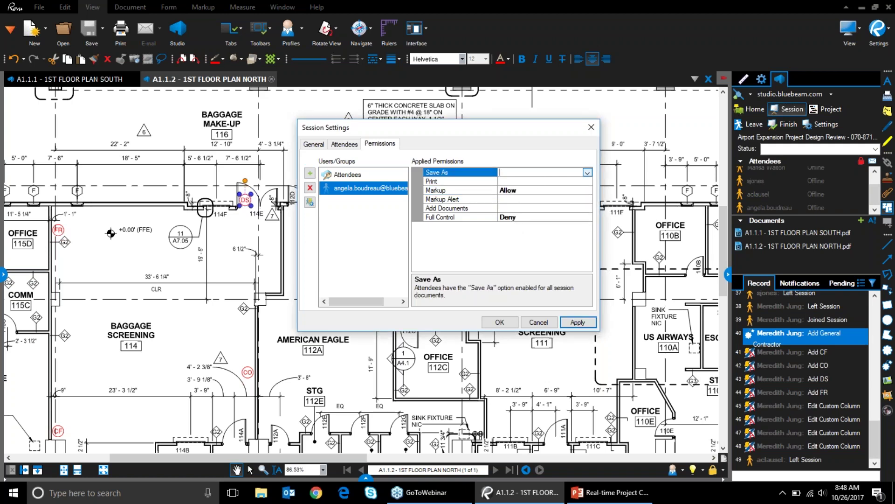
click(533, 173)
click(531, 199)
Add the first listed individual attendee to the session permissions, set Full Control to Allow and apply the changes
click(310, 173)
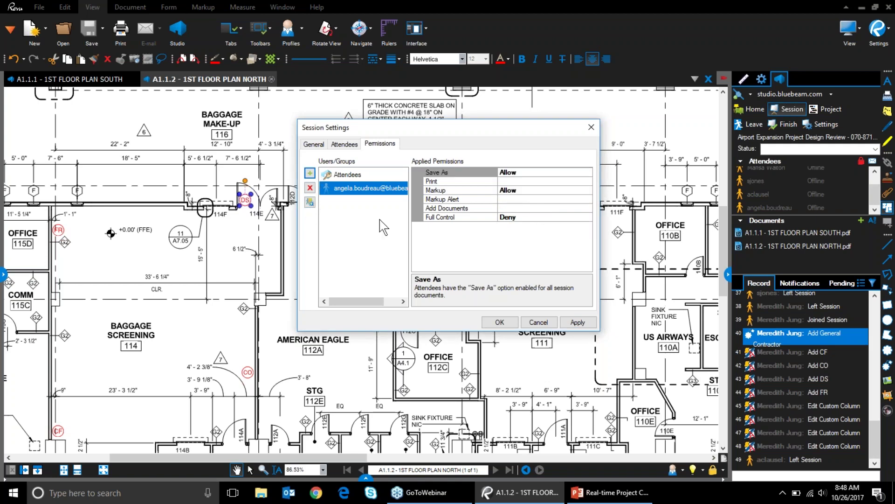
double_click(381, 208)
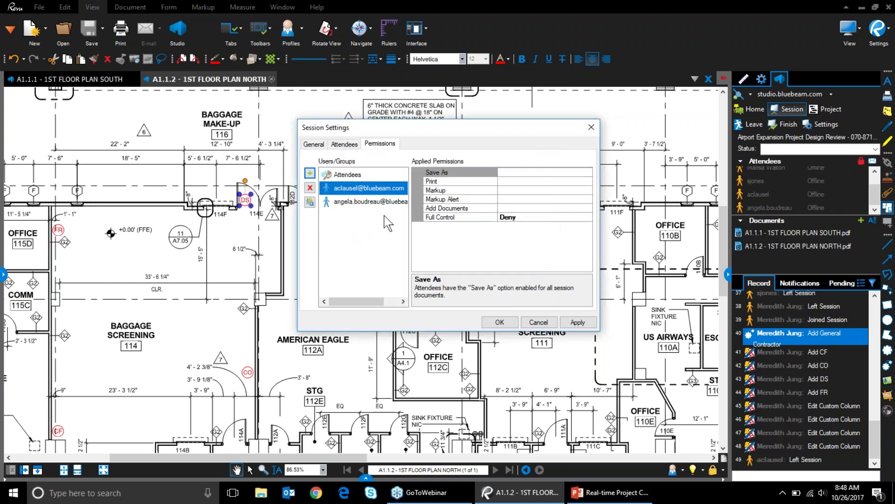
click(565, 218)
click(587, 218)
click(513, 244)
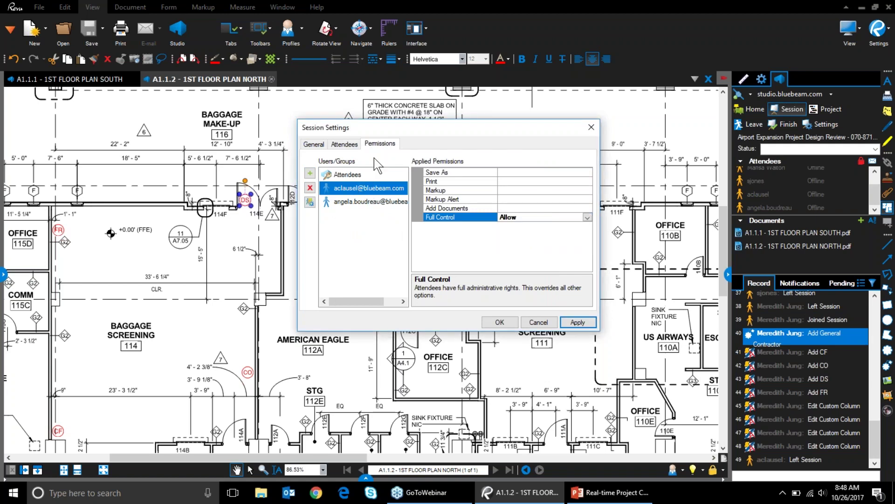
click(579, 323)
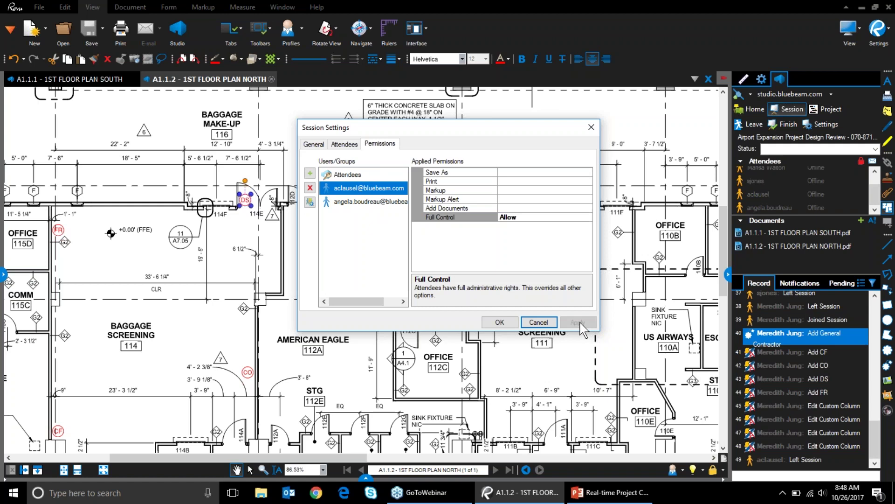
Compare the other individual attendee's permissions with those of the Attendees group and accept the session settings
click(355, 202)
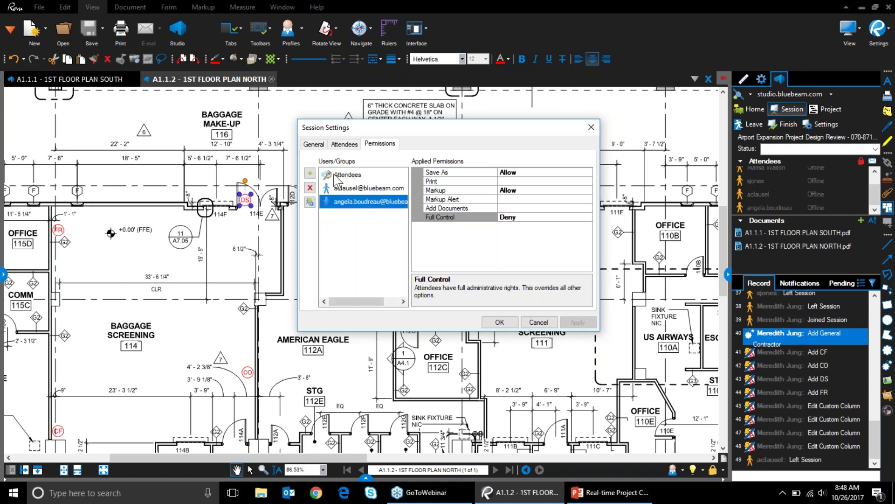
click(332, 177)
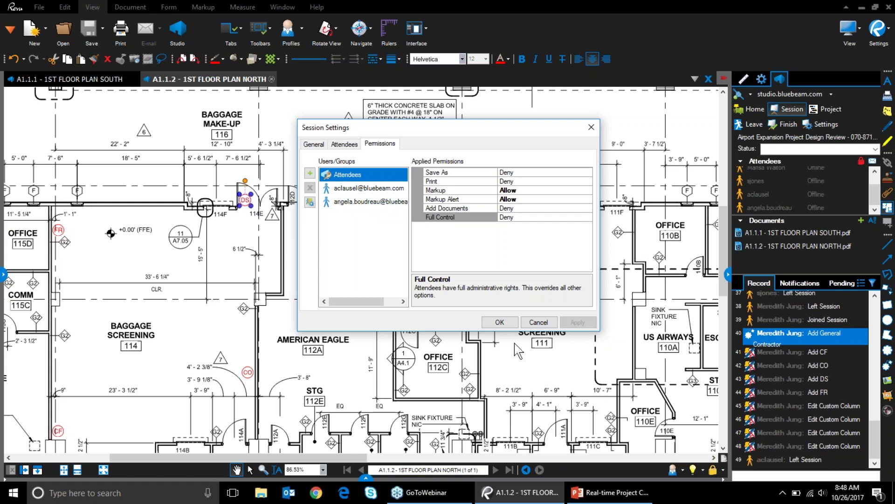
click(492, 323)
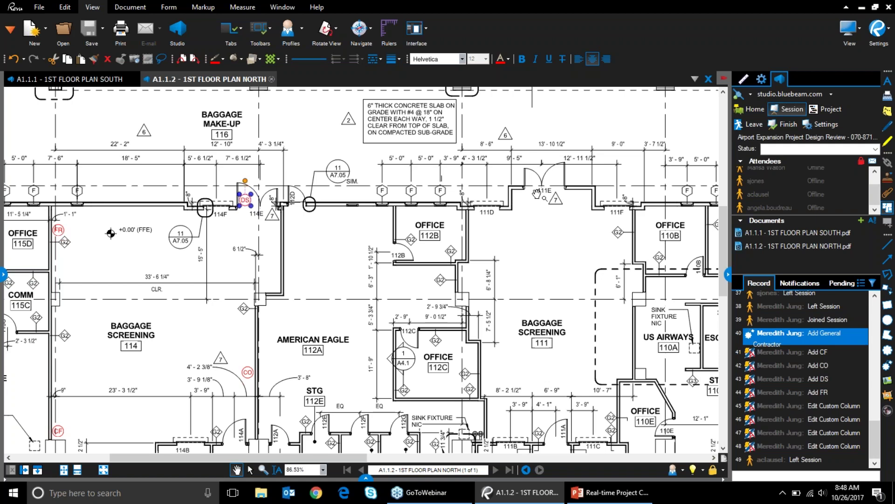
Leave the session, open the Airport Expansion Project and widen its file list
click(750, 124)
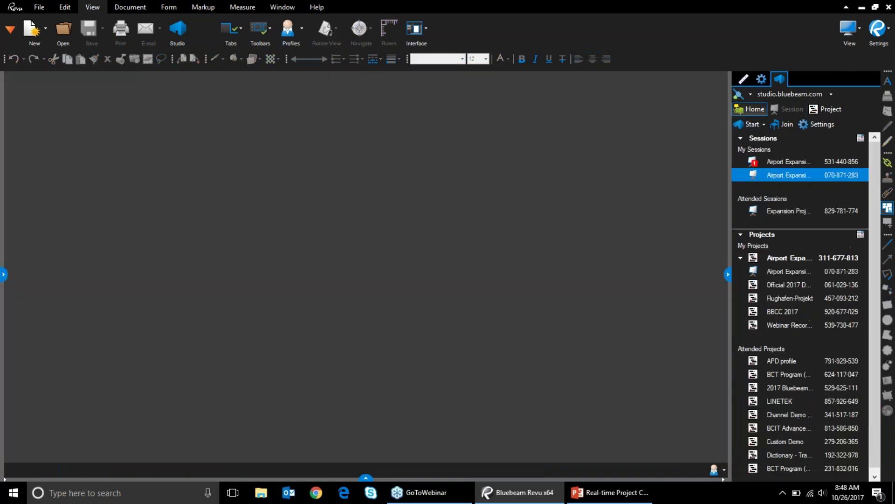
double_click(778, 255)
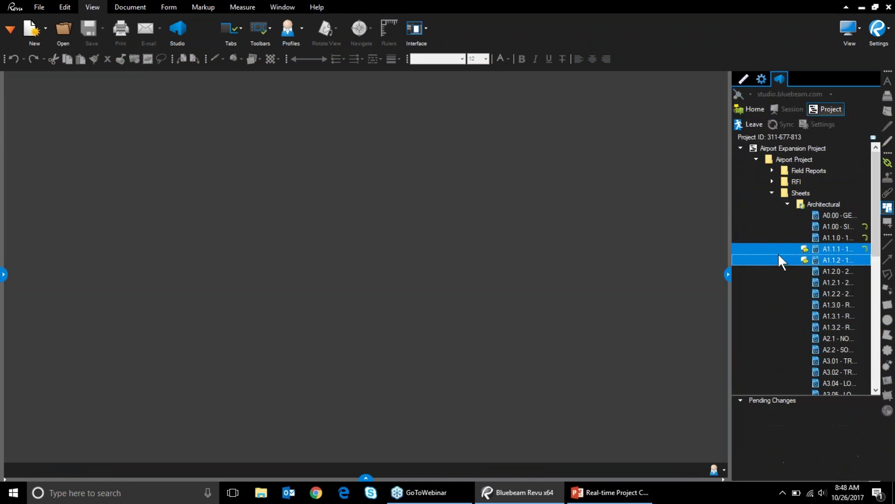
click(726, 272)
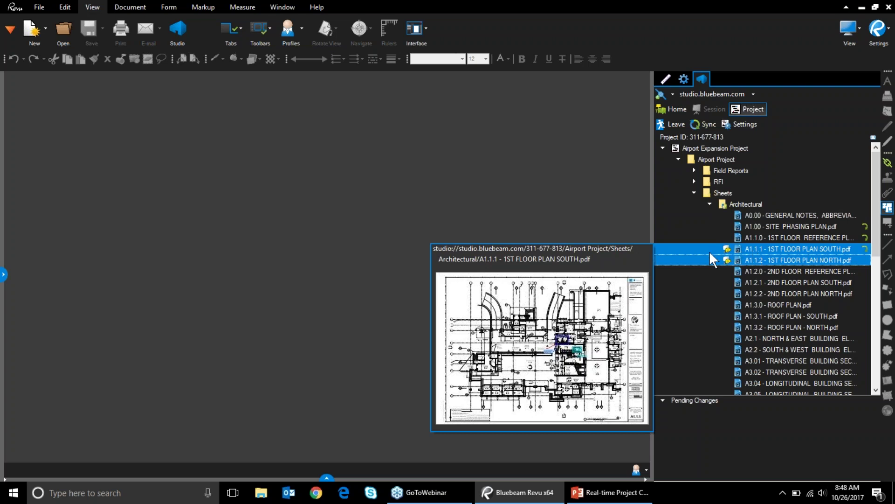
Examine the file commands available for the 1st floor south and north plans in the Architectural sheets folder
right_click(756, 250)
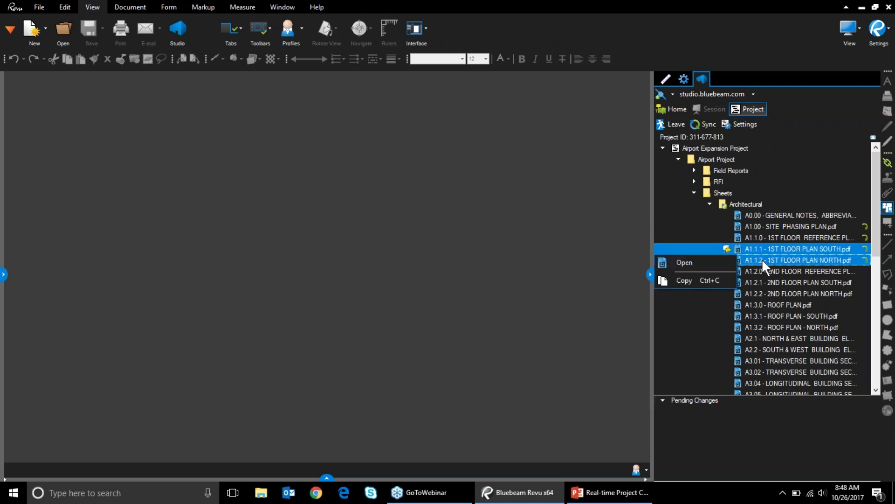
click(675, 315)
ctrl+click(752, 247)
right_click(753, 247)
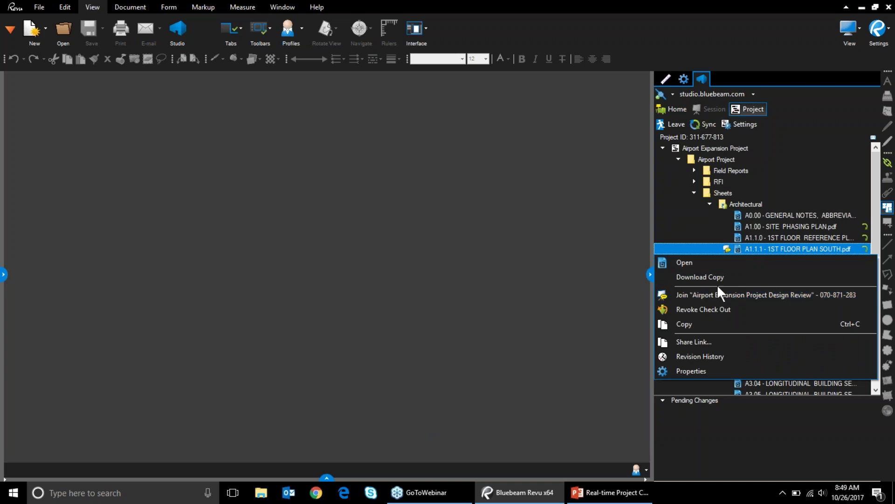
click(676, 222)
ctrl+click(758, 247)
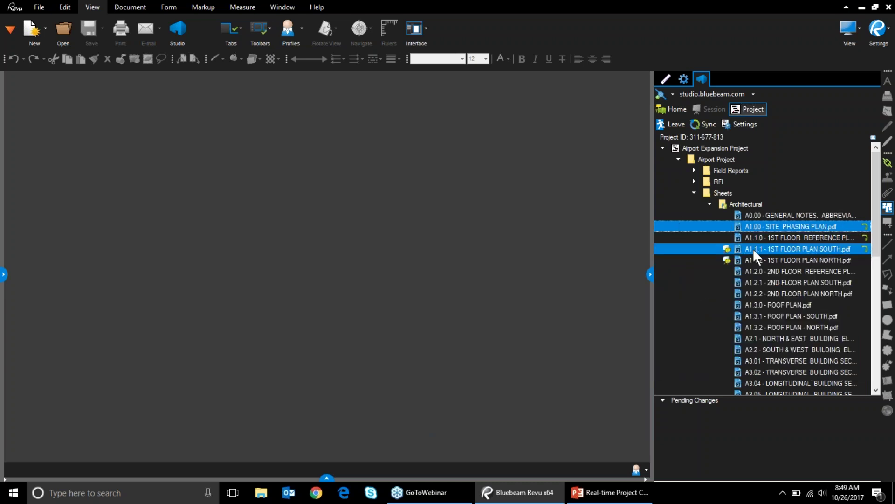
Rejoin the Airport Expansion Project Design Review session, and open and cancel the Check In dialog for A1.1.1 - 1ST FLOOR PLAN SOUTH.pdf
click(671, 122)
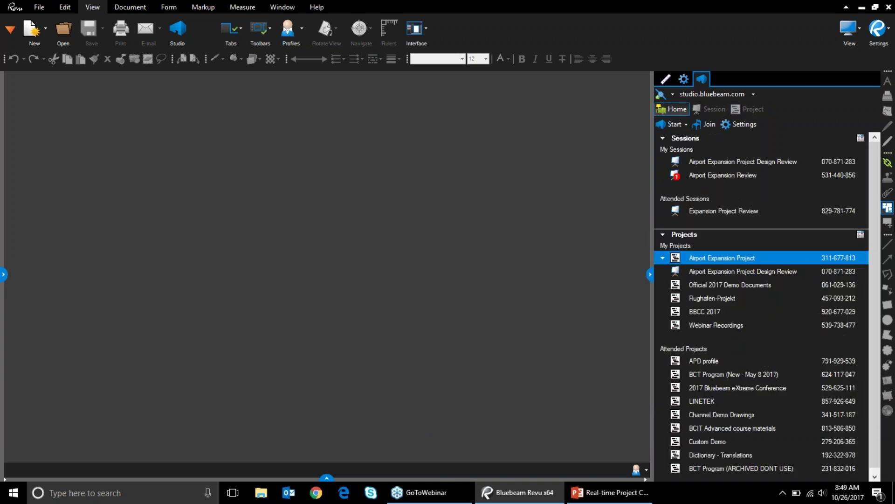
double_click(722, 159)
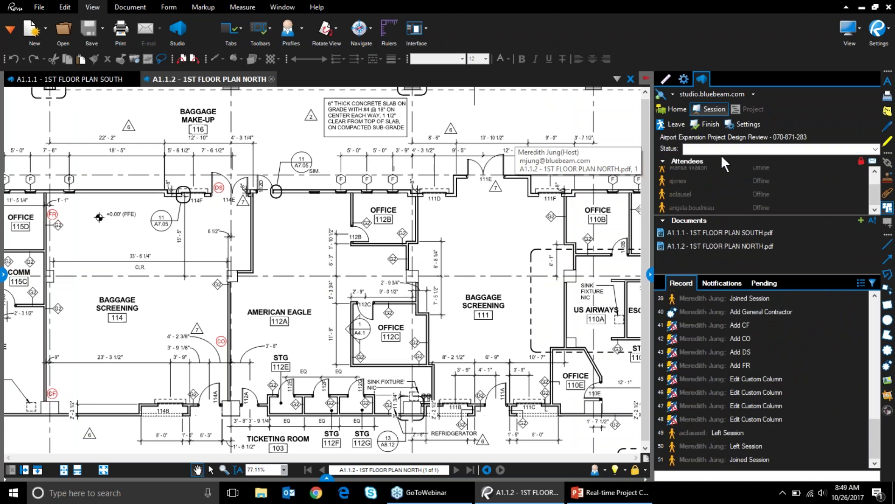
right_click(693, 233)
click(700, 265)
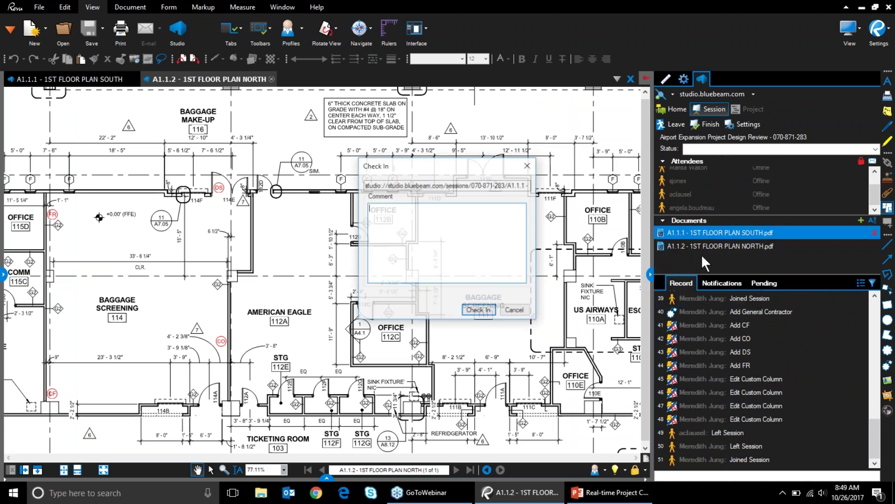
key(Escape)
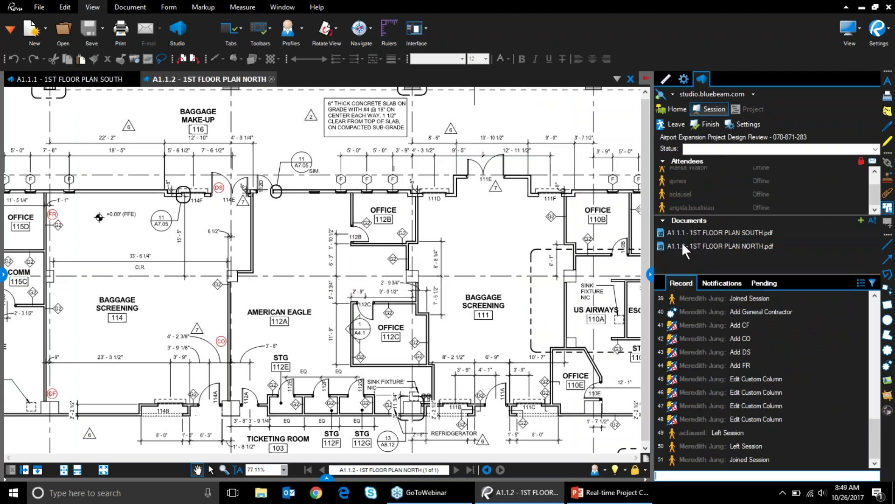
Finish the Design Review session with all attendees' markups, overwriting the existing files and without generating a report
click(705, 123)
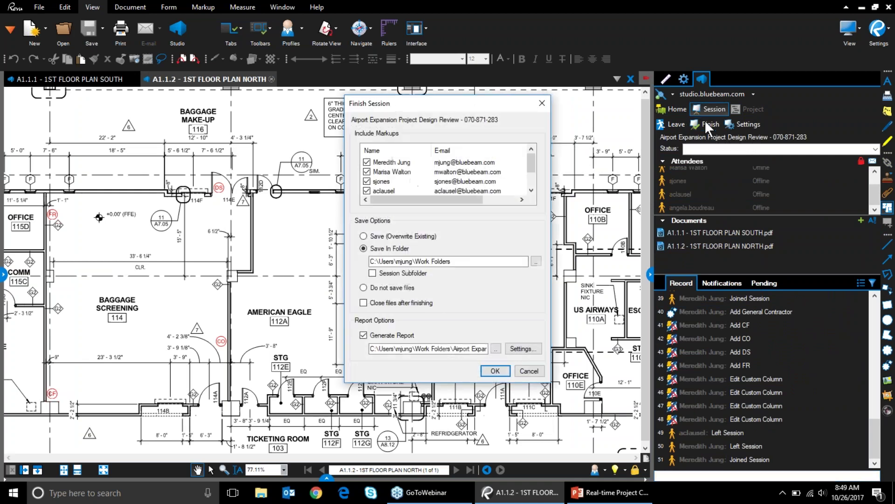
click(364, 237)
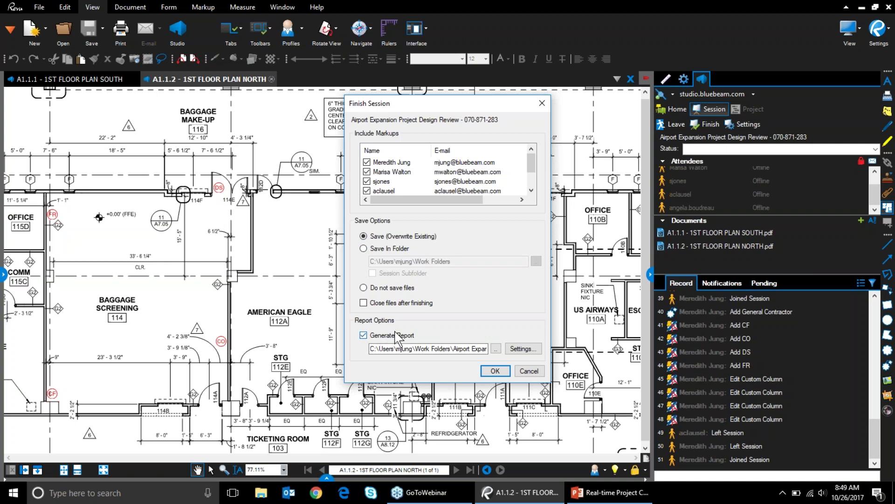
click(362, 334)
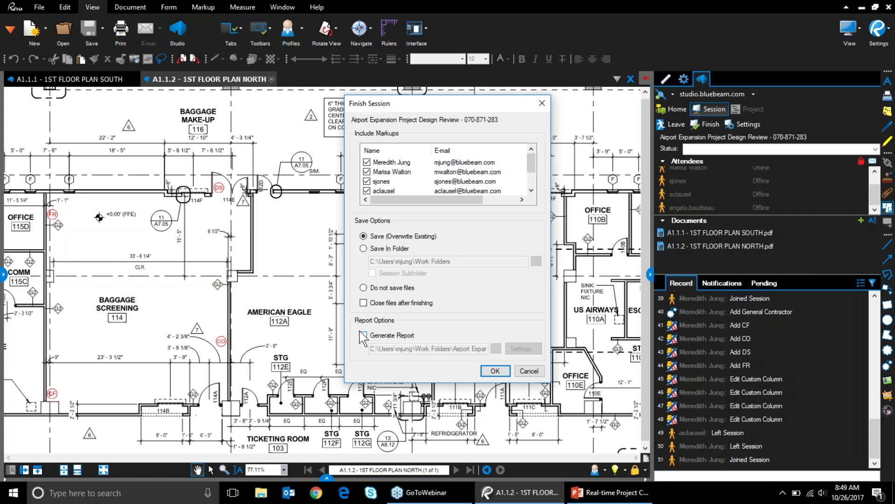
click(493, 369)
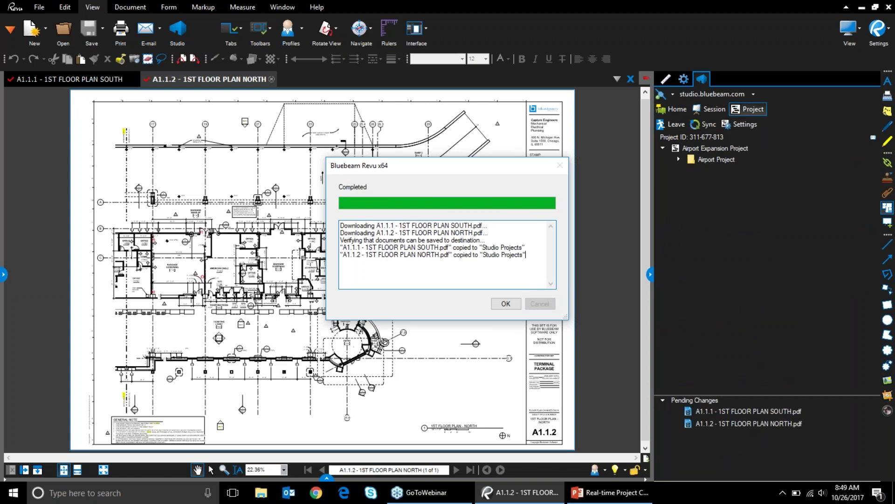
click(508, 304)
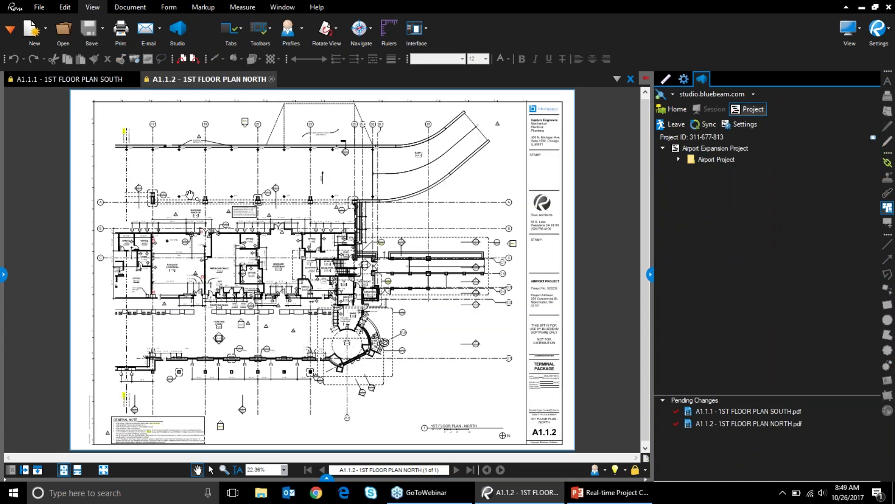
Check in both 1st floor plans from the pending changes with the comment "Finished Live review"
click(67, 76)
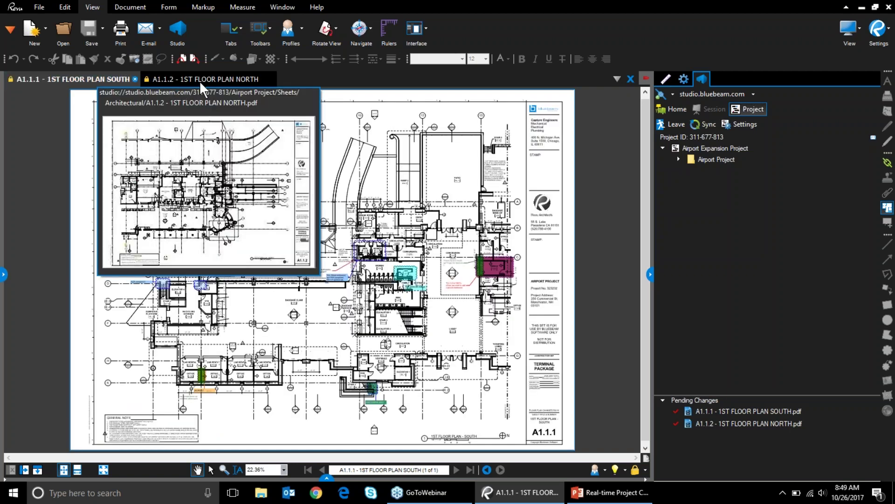
click(722, 410)
shift+click(712, 421)
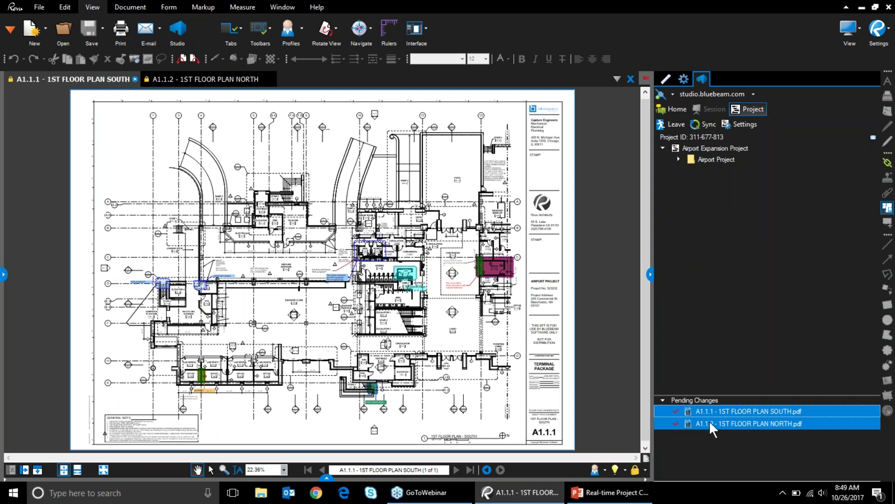
right_click(713, 409)
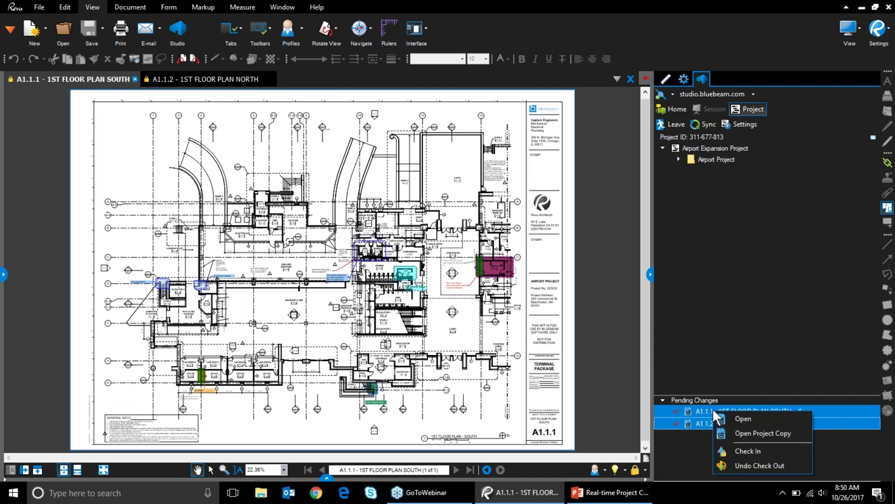
click(748, 453)
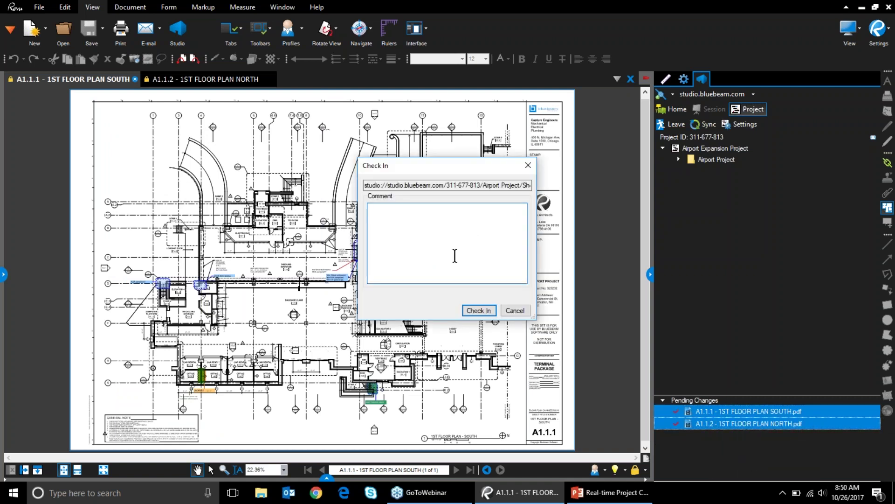
text(Finished Live review)
click(477, 310)
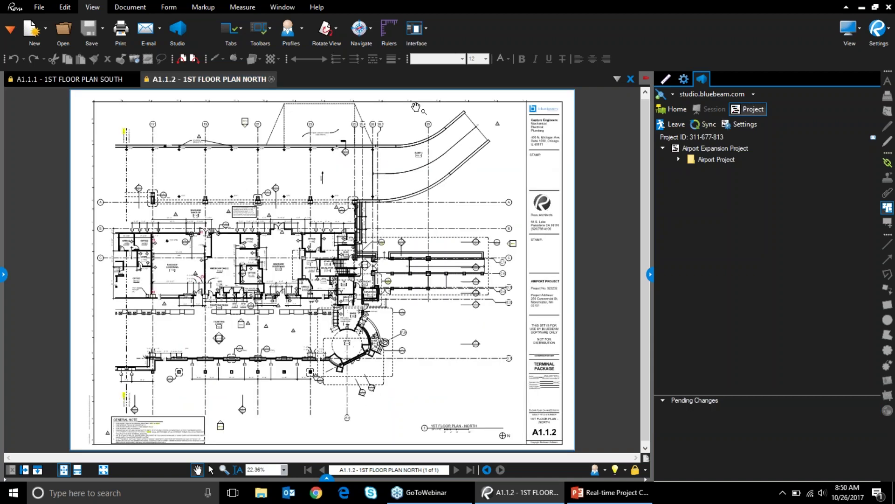
Close both floor plans and expand Airport Project down to the Architectural sheets folder
click(271, 78)
key(ctrl+w)
click(679, 159)
click(694, 192)
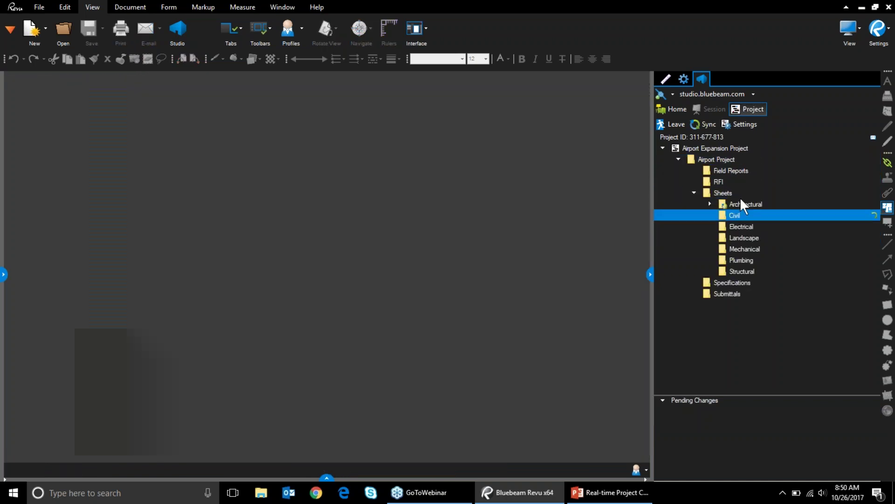
click(709, 204)
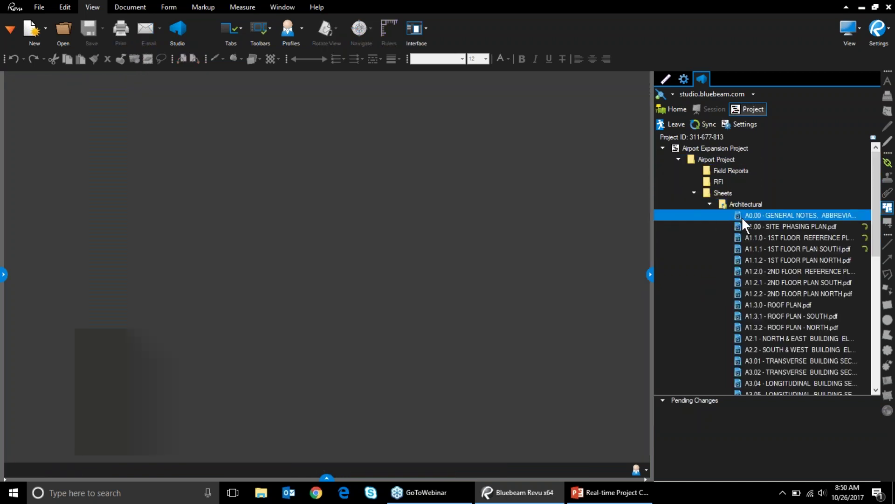
Open A1.1.2 - 1ST FLOOR PLAN NORTH.pdf and A1.1.1 - 1ST FLOOR PLAN SOUTH.pdf from the project
click(795, 248)
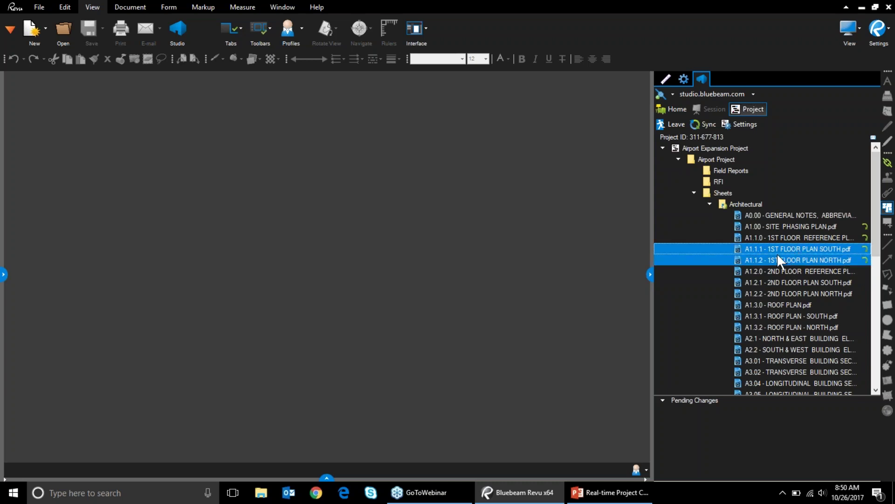
double_click(759, 257)
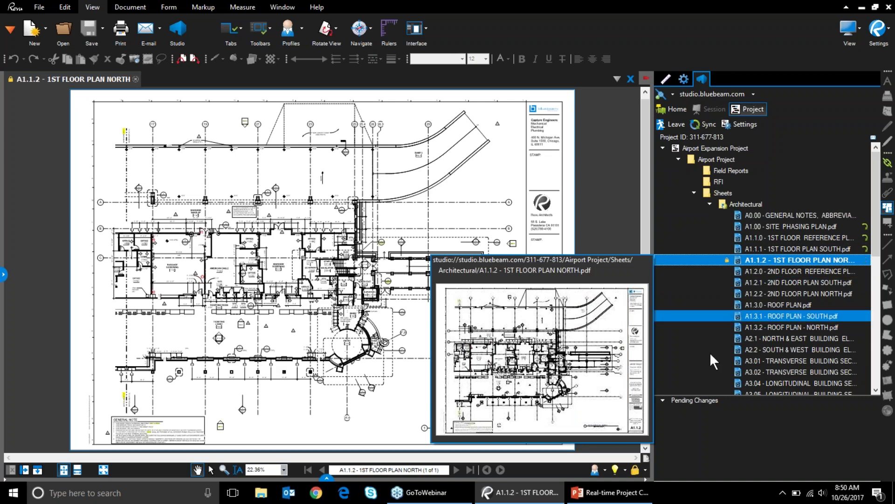
double_click(752, 249)
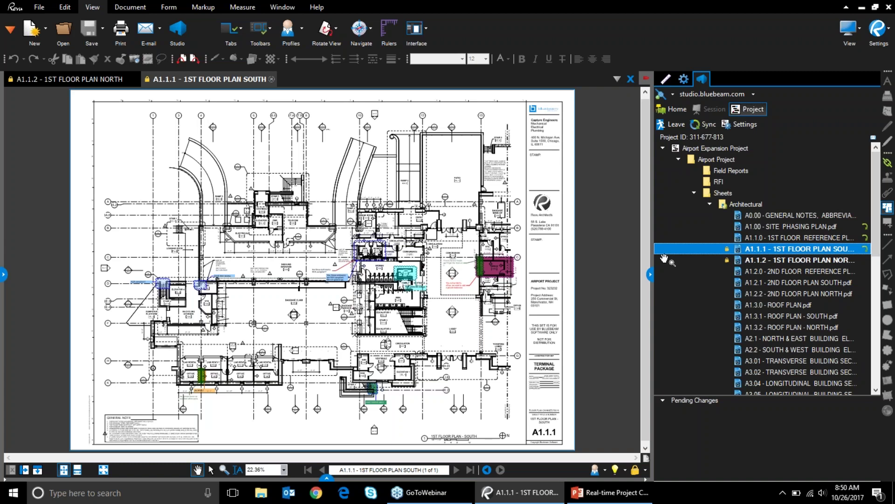
Examine the review markups across the 1st floor south plan, from the car rental offices to the restrooms and the CEO's office
click(684, 149)
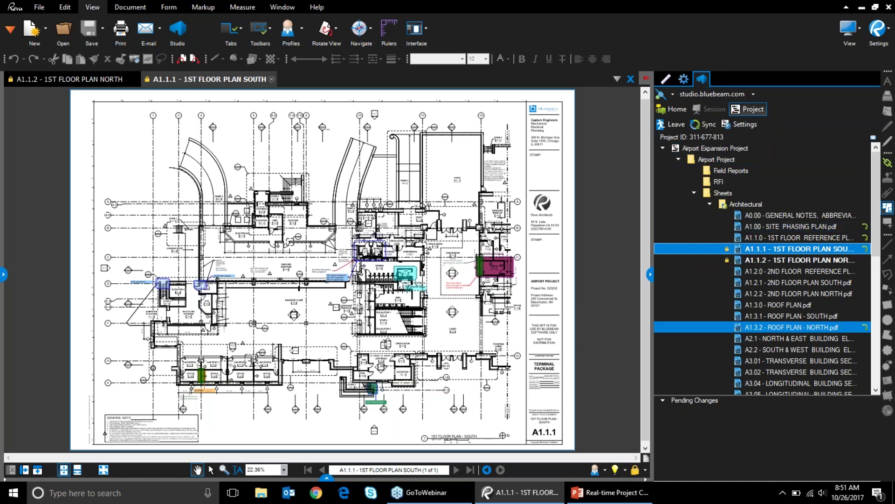
mouse_move(695, 218)
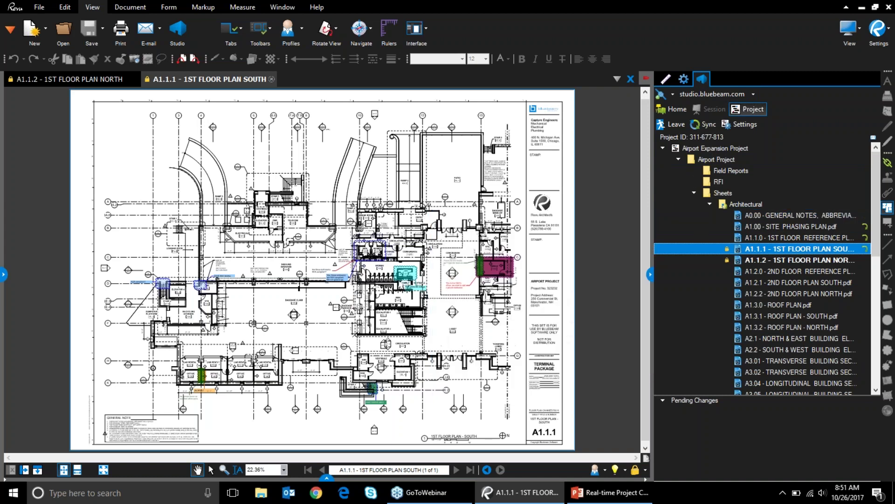
drag(343, 348, 340, 345)
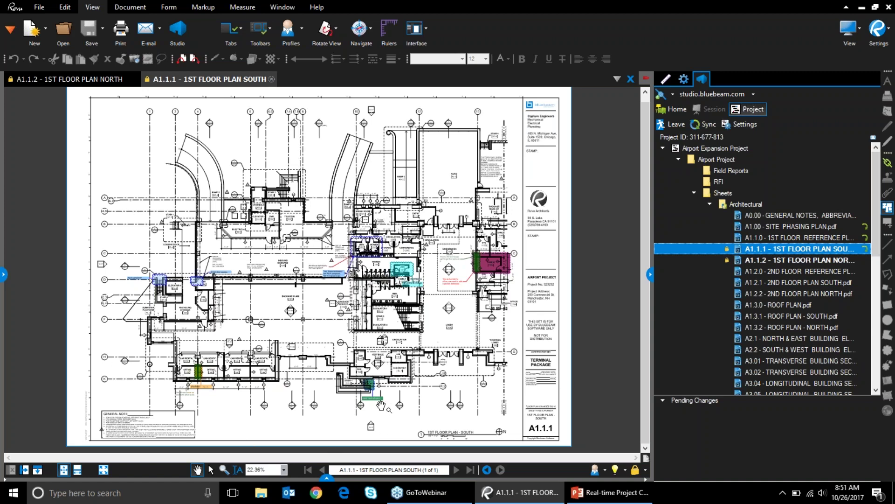
scroll(142, 310, up, 4)
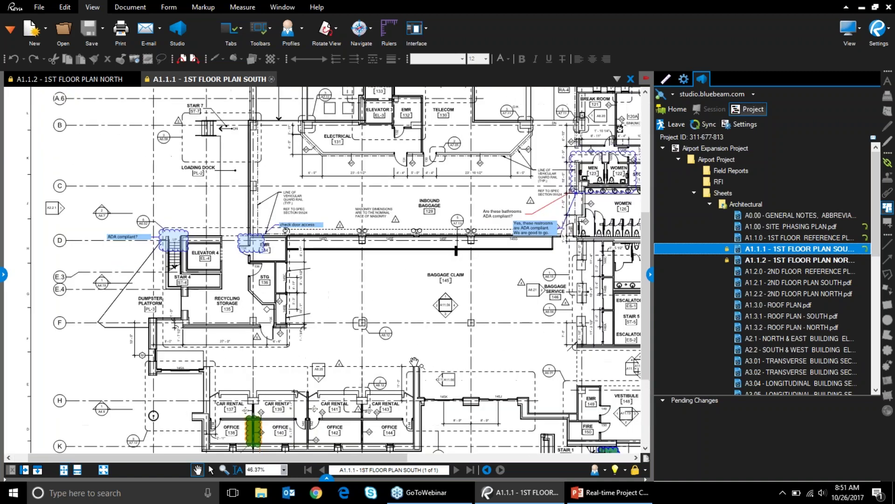
mouse_move(414, 361)
mouse_down()
mouse_move(328, 322)
mouse_move(270, 318)
mouse_up()
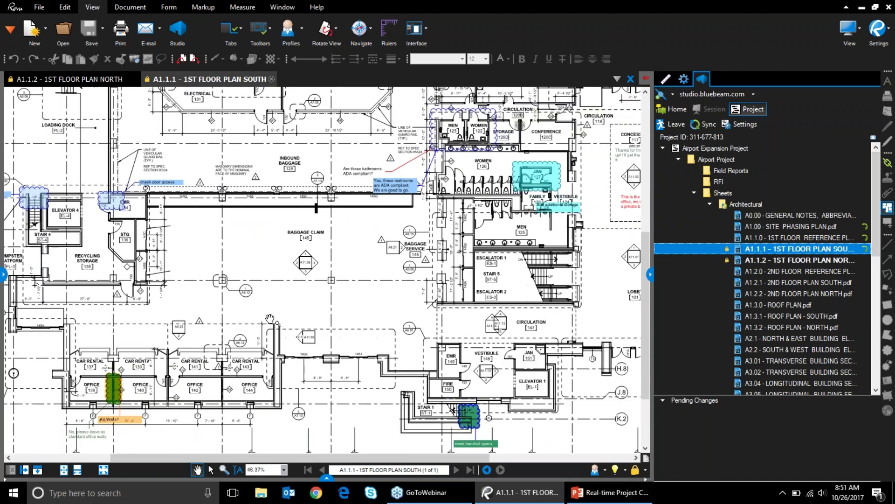
drag(550, 310, 384, 370)
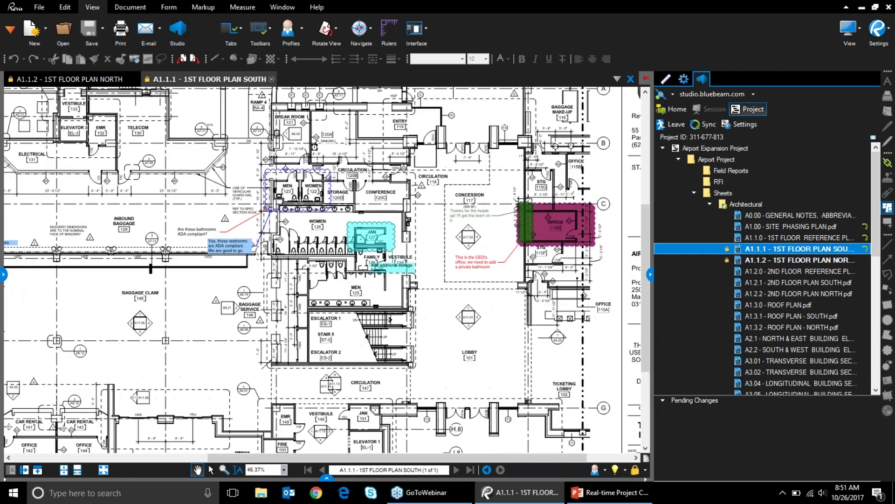
drag(425, 318, 433, 380)
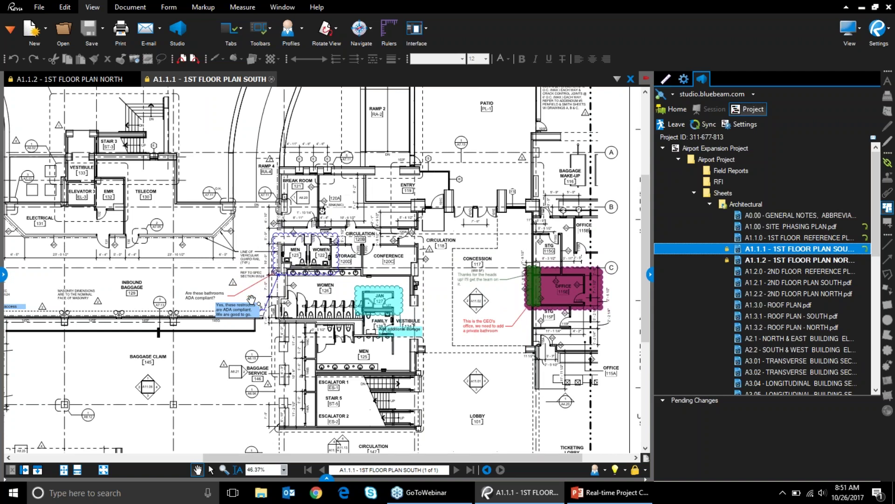
mouse_move(128, 286)
mouse_down()
mouse_move(223, 283)
mouse_move(217, 256)
mouse_up()
scroll(217, 280, down, 1)
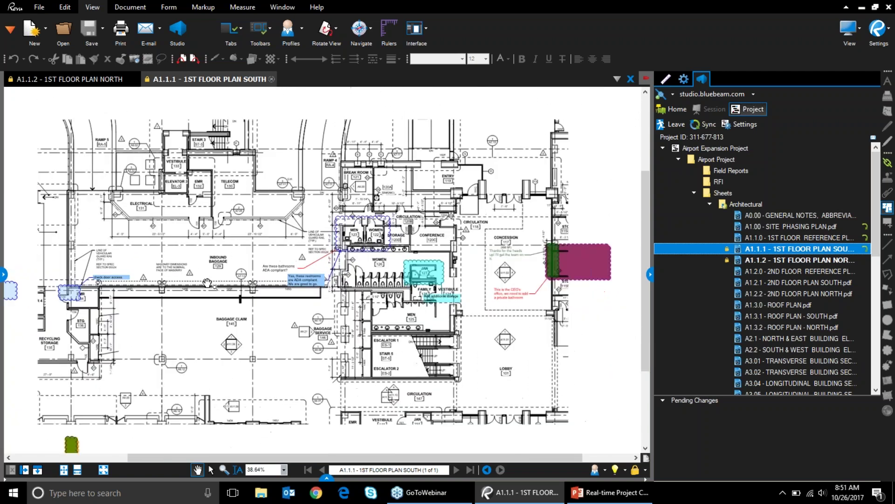
Examine the batch-processing commands and the export formats available for the plan
click(40, 7)
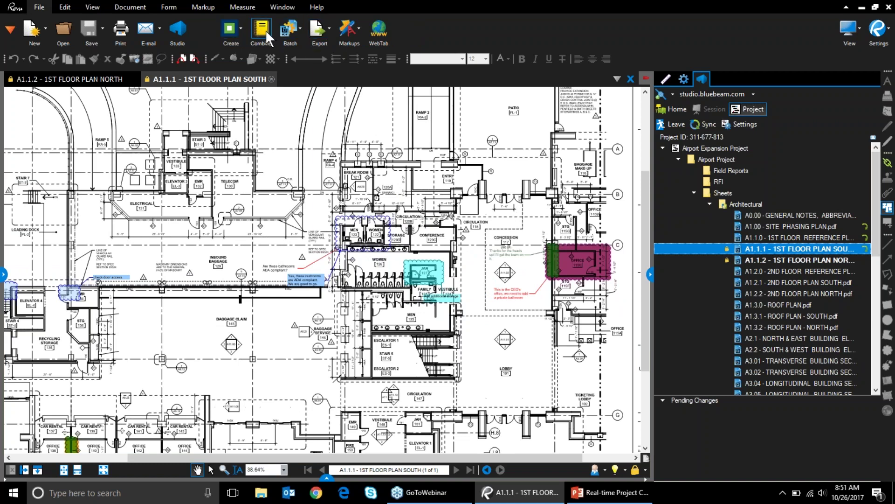
click(292, 31)
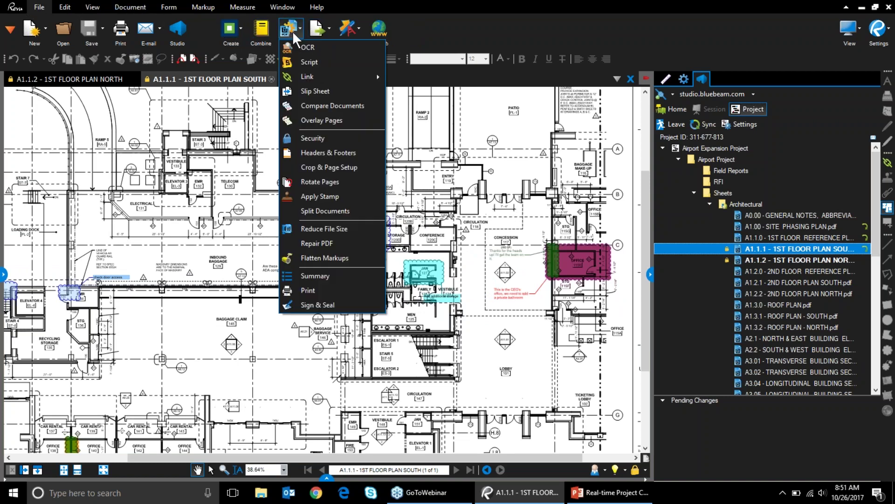
click(320, 29)
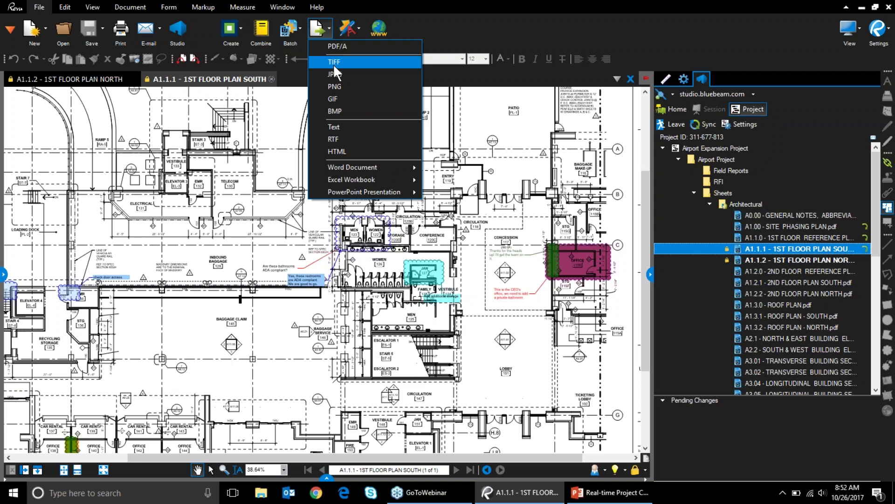
click(325, 22)
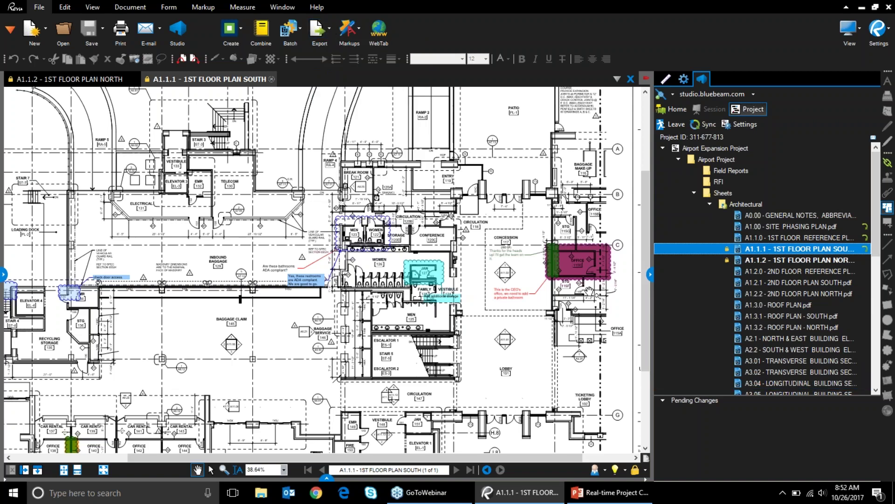
Hide the Studio panel and centre the 1st floor south plan in the enlarged drawing area
click(651, 274)
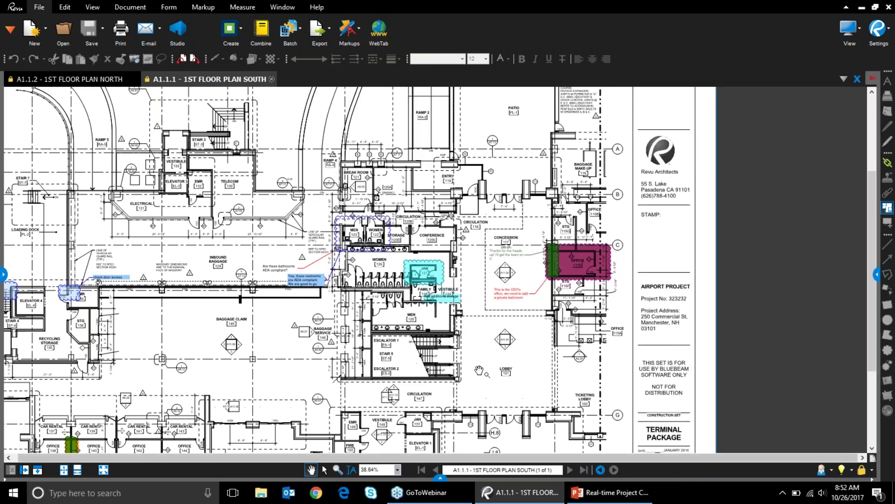
drag(651, 348, 812, 309)
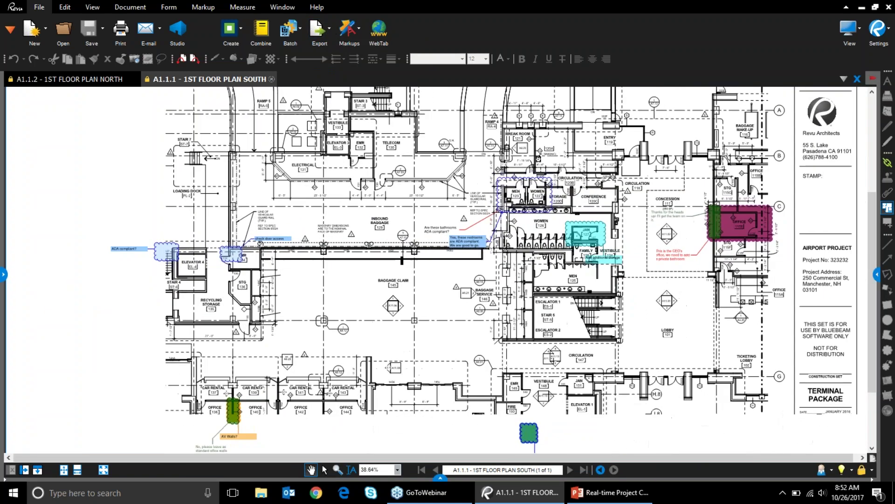
Switch to the PowerPoint presentation and start the slide show from the Conclusion slide
click(608, 492)
click(59, 422)
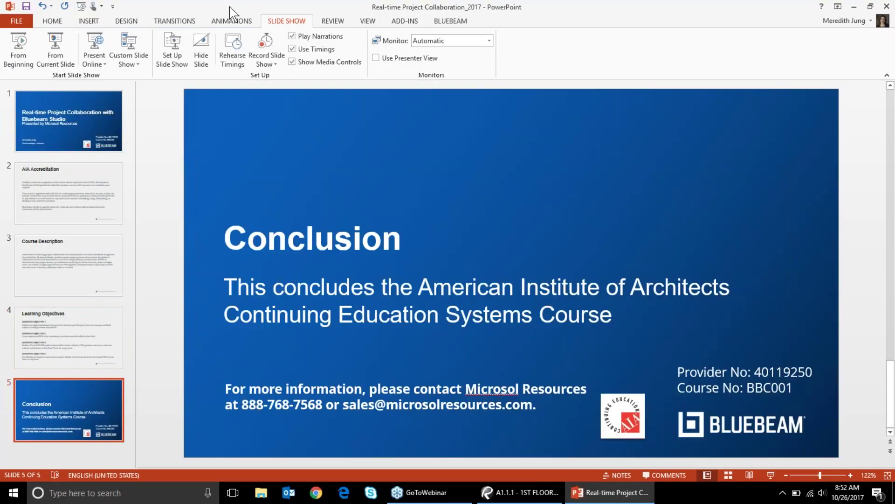
click(55, 55)
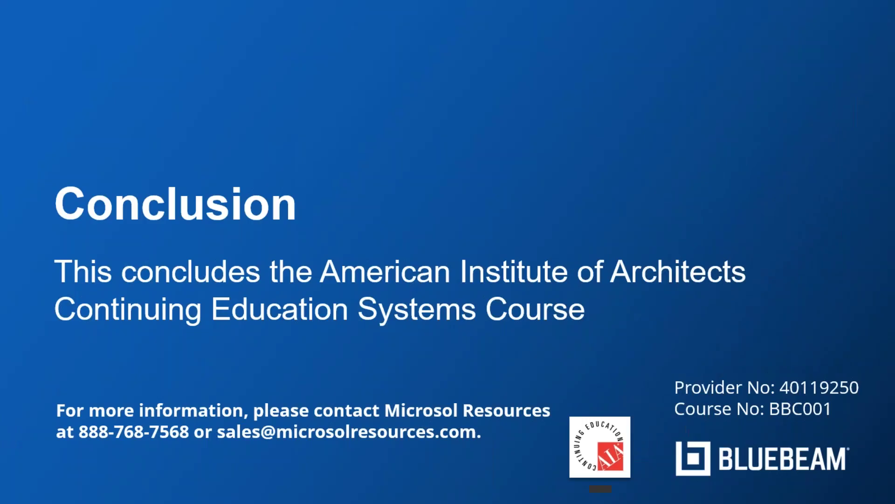
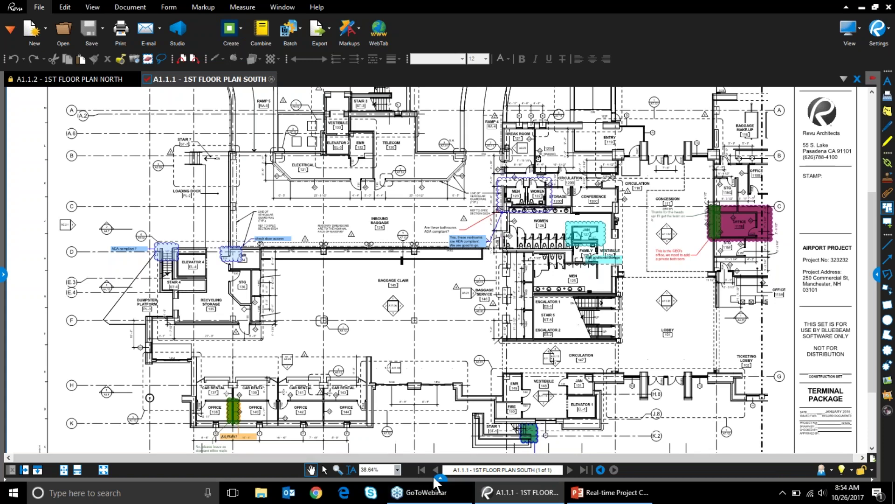
Open and enlarge the Markups list beneath the 1st floor south plan in Revu, and find its entry among the available panels
click(441, 478)
drag(422, 388, 419, 271)
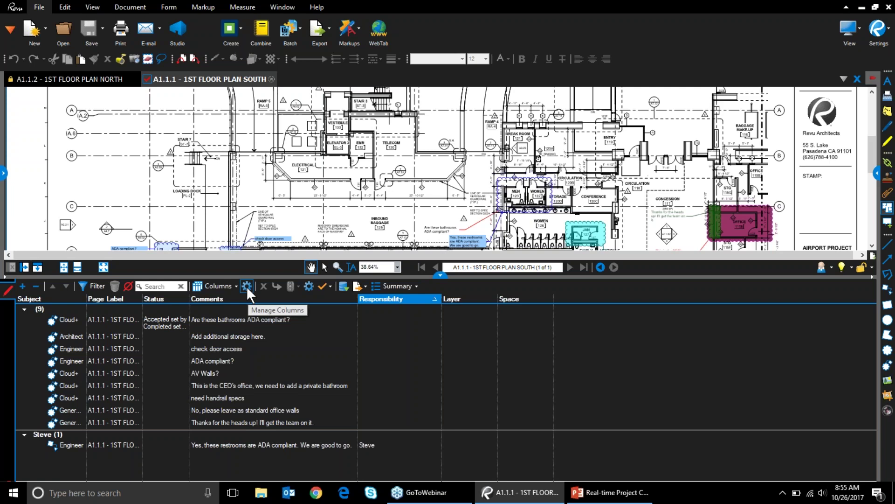
click(10, 28)
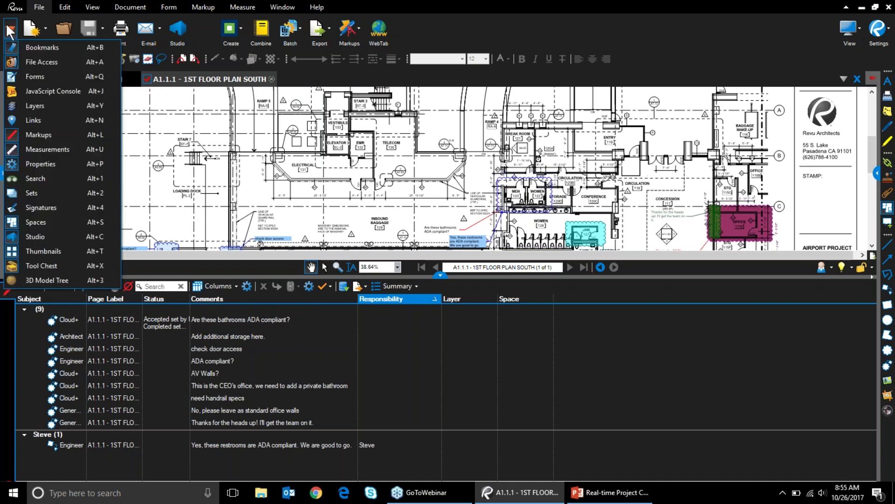
click(16, 133)
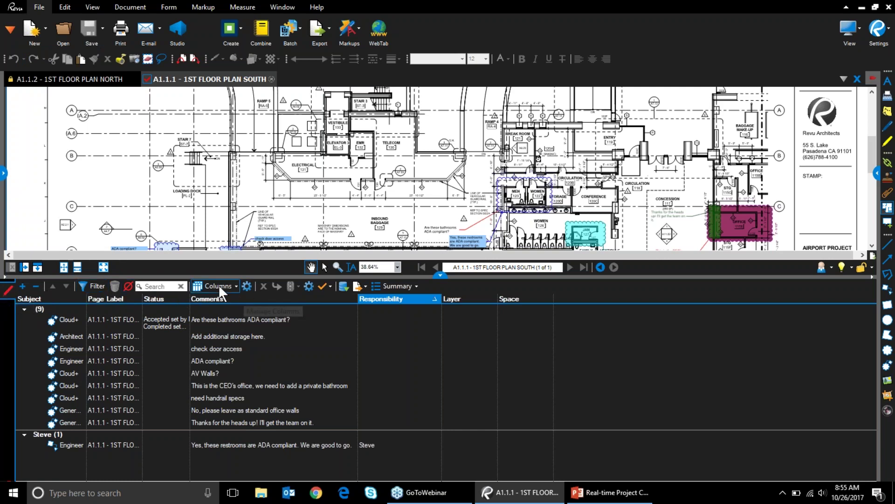
Examine the Markups list's column display order and the custom Responsibility column's settings in Manage Columns
click(247, 286)
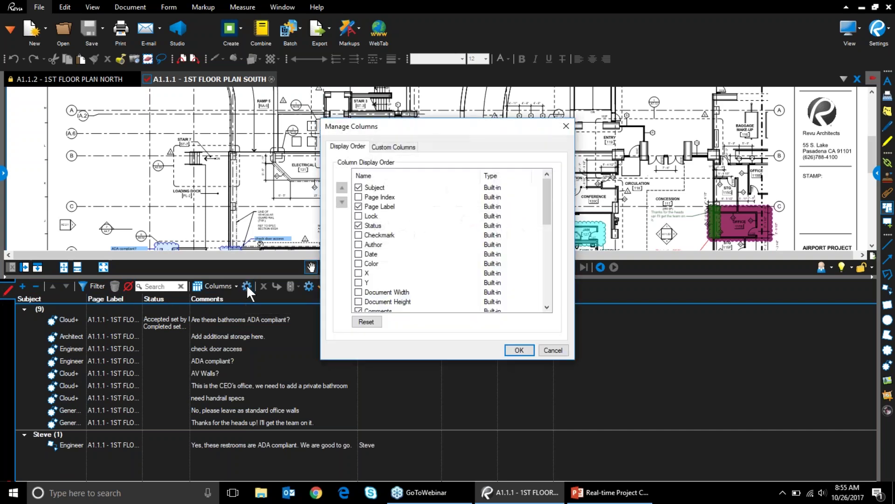
drag(447, 136, 374, 131)
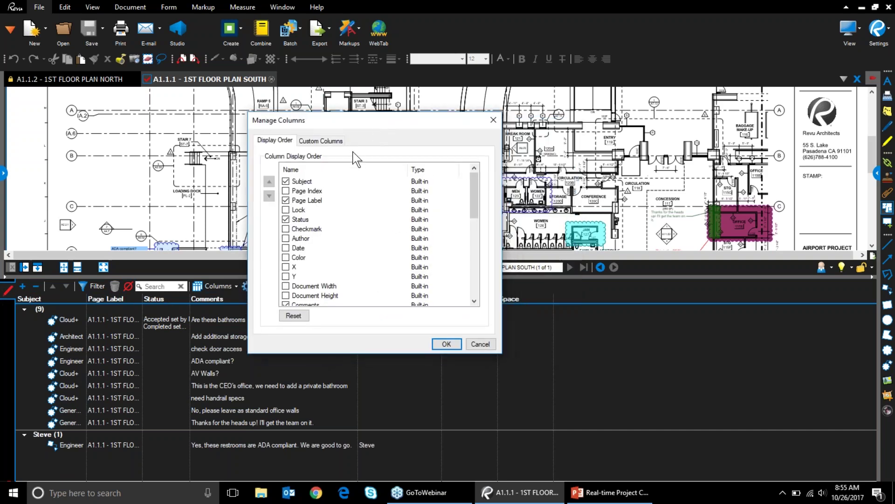
mouse_move(473, 191)
mouse_down()
mouse_move(474, 283)
mouse_move(473, 181)
mouse_up()
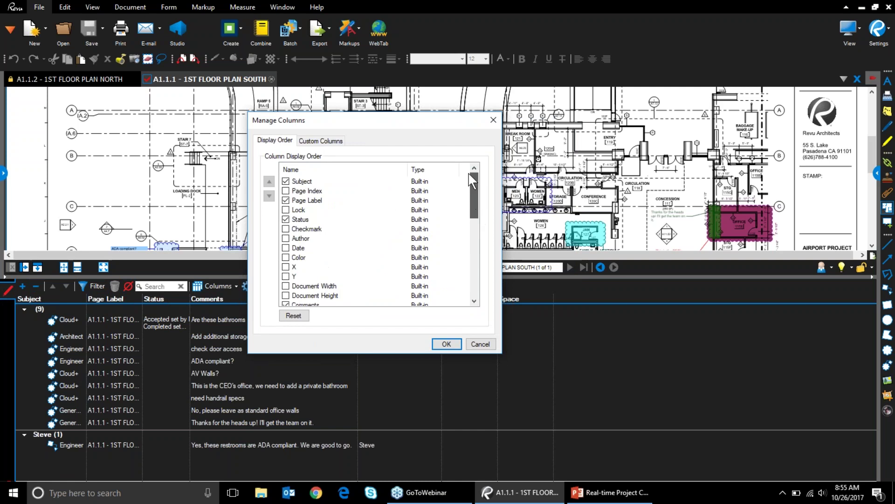
click(321, 141)
click(322, 183)
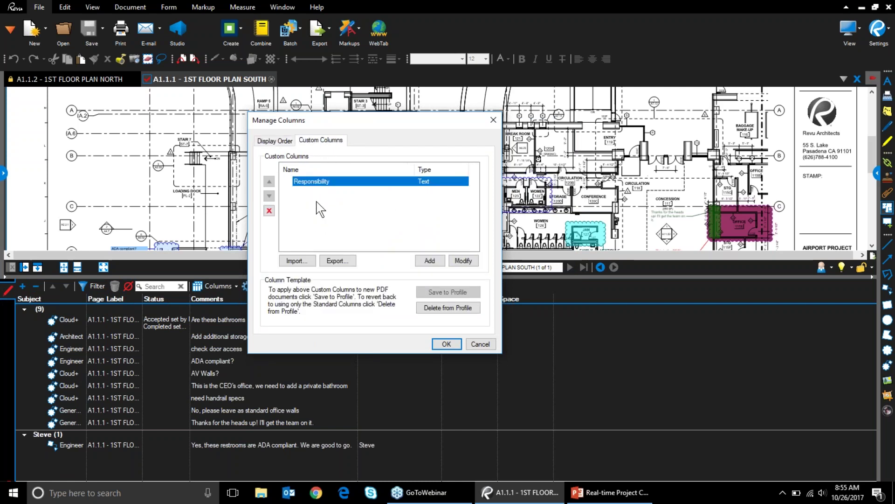
click(470, 260)
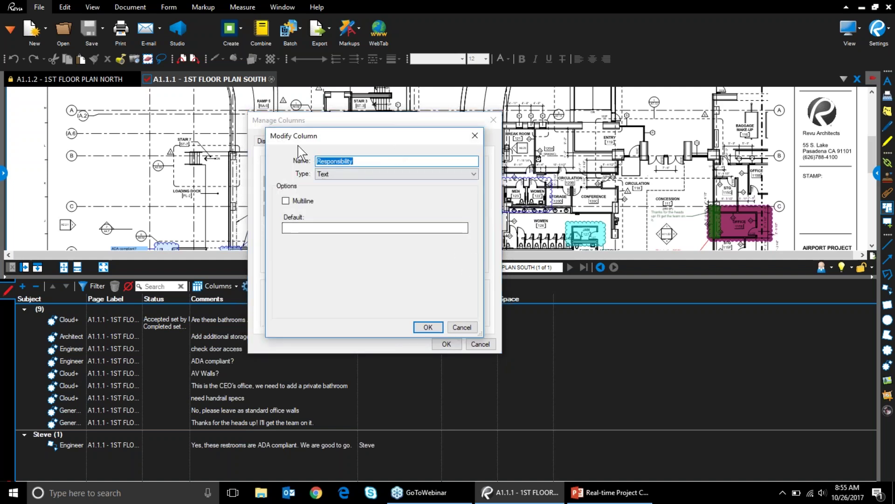
click(472, 326)
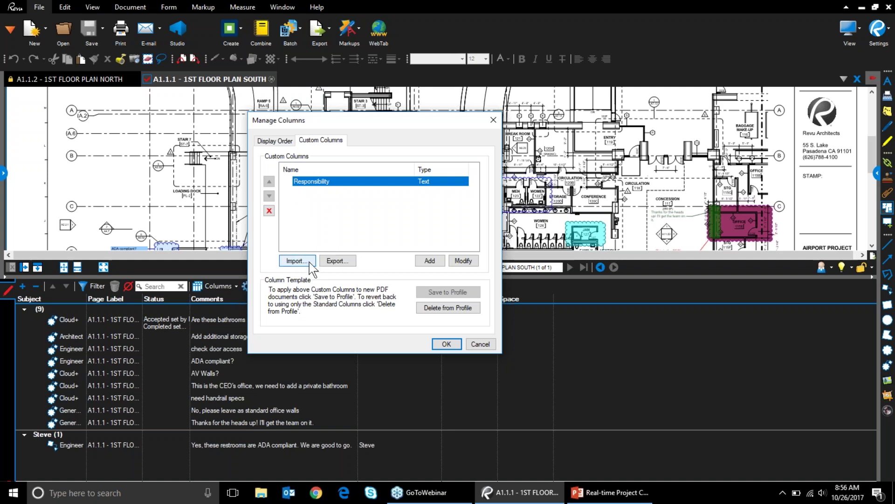
click(454, 345)
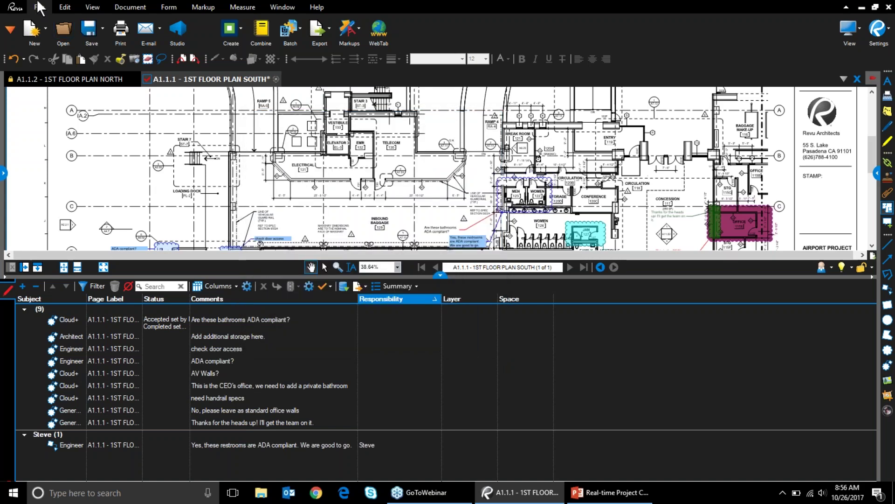
Switch the workspace to the Design Review profile and look through its tool sets
click(93, 6)
click(301, 33)
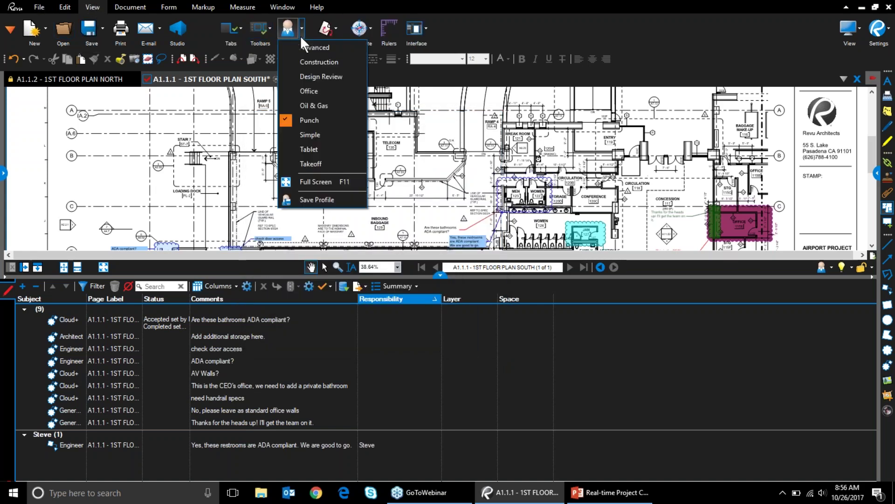
click(306, 75)
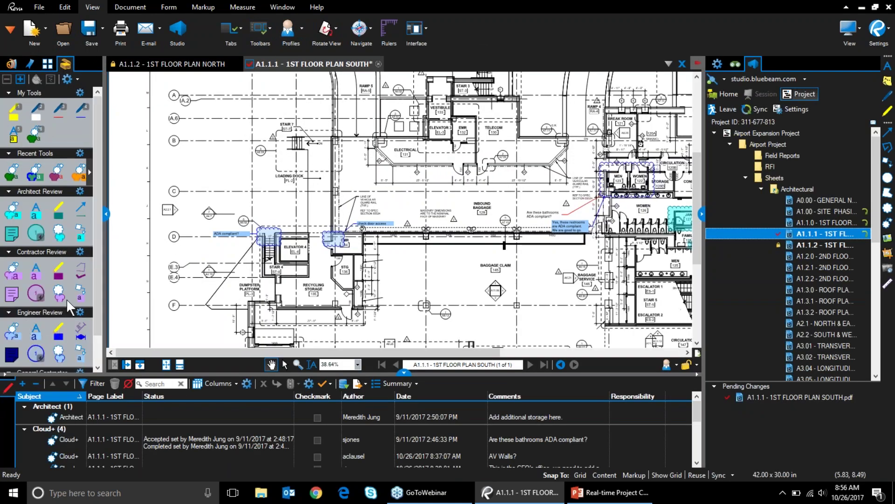
scroll(66, 299, down, 1)
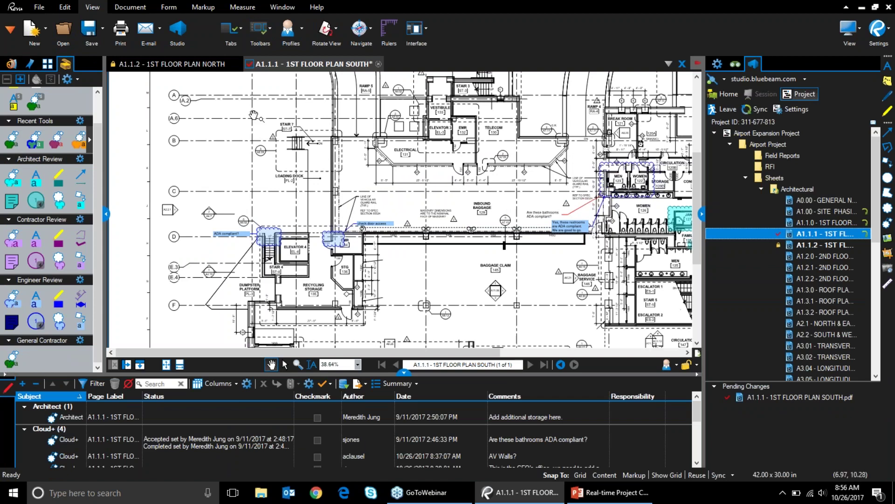
Examine the Design Review profile's export options in Manage Profiles, including Include Dependencies
click(288, 30)
drag(360, 146, 254, 127)
click(239, 204)
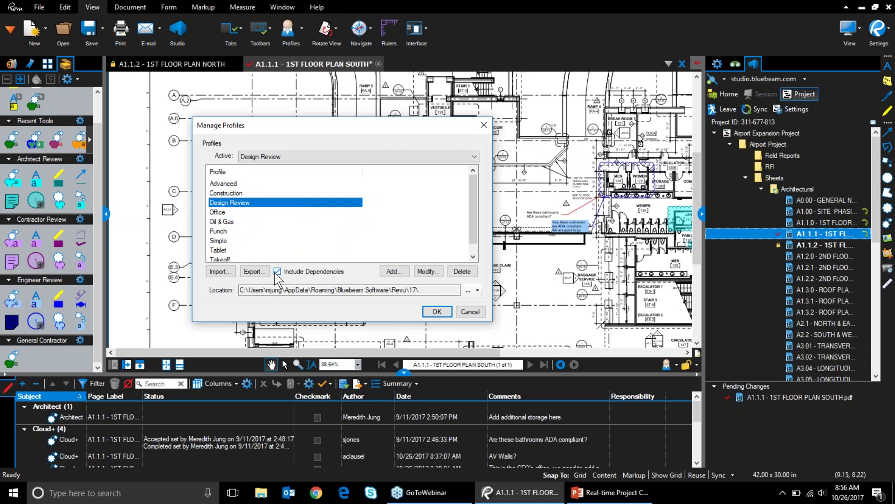
click(438, 311)
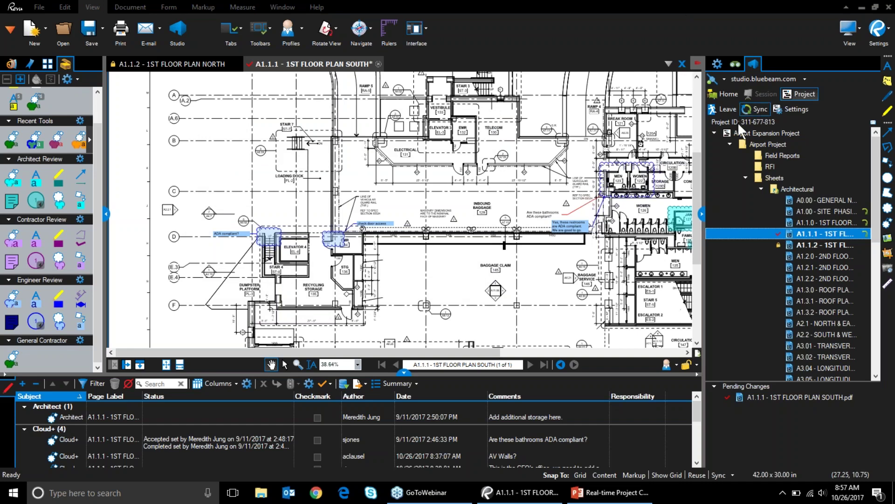
Open the server profiles from the Studio preferences and select the studio.bluebeam.com server
click(729, 94)
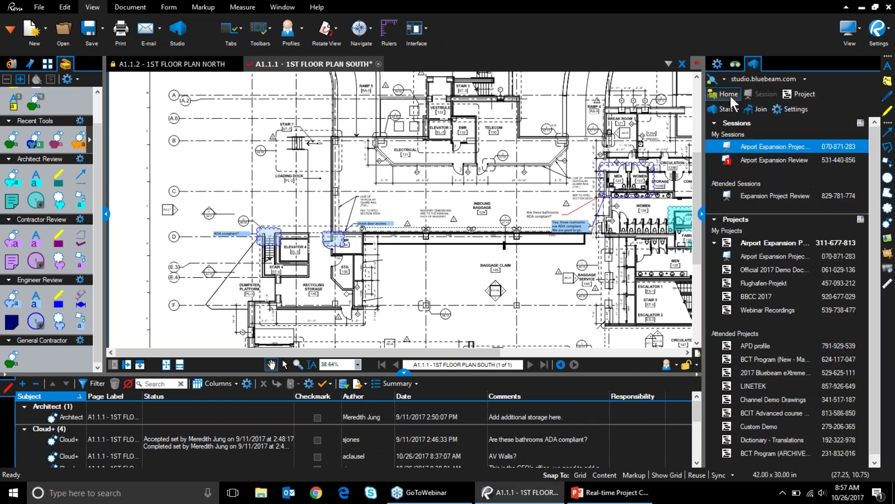
click(793, 110)
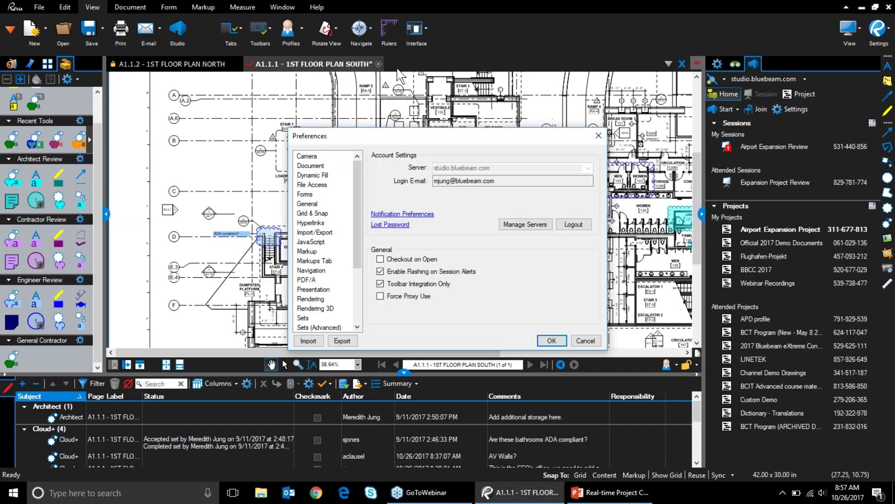
drag(493, 138, 644, 122)
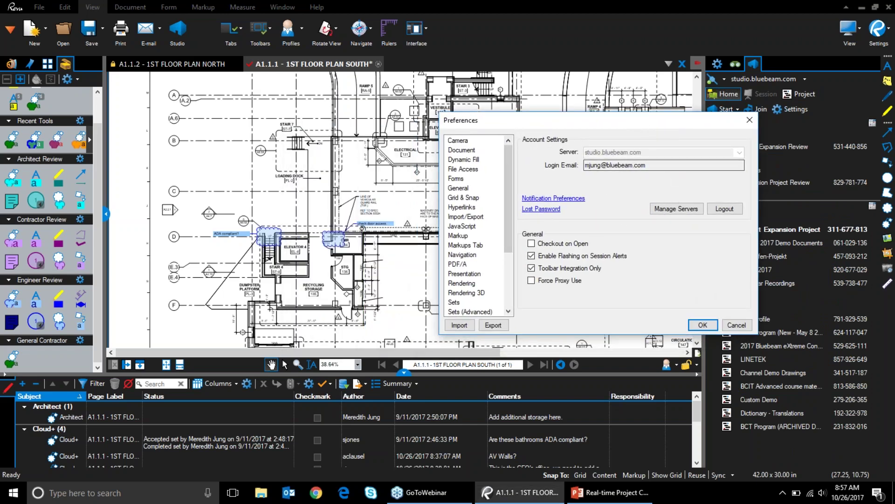
click(664, 212)
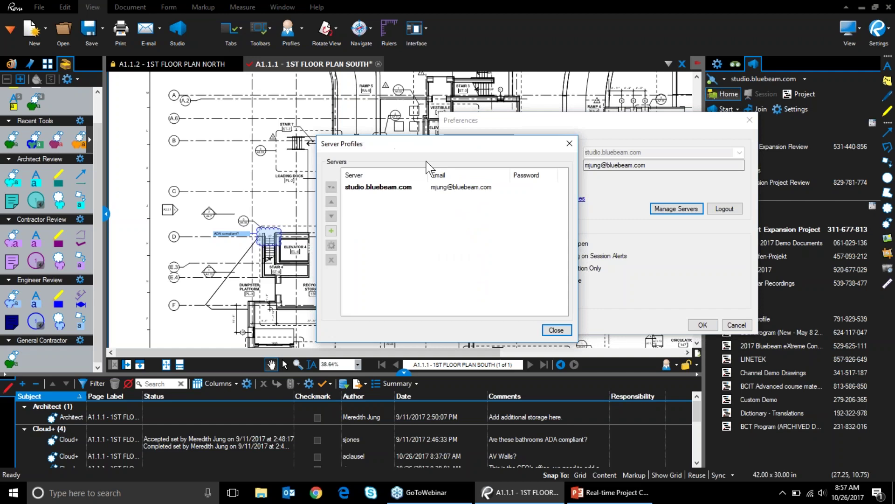
drag(458, 147, 679, 142)
click(625, 182)
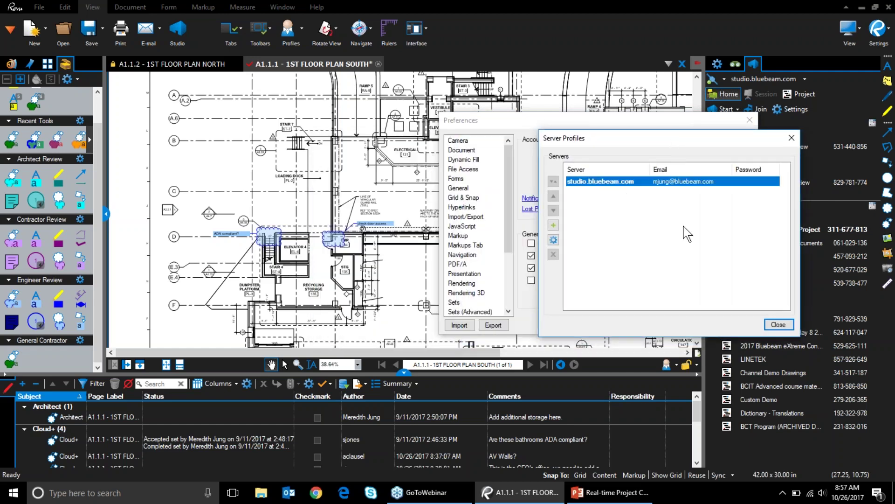
Inspect the display name field in the selected server's settings, cancel the edit and close the preferences
click(553, 240)
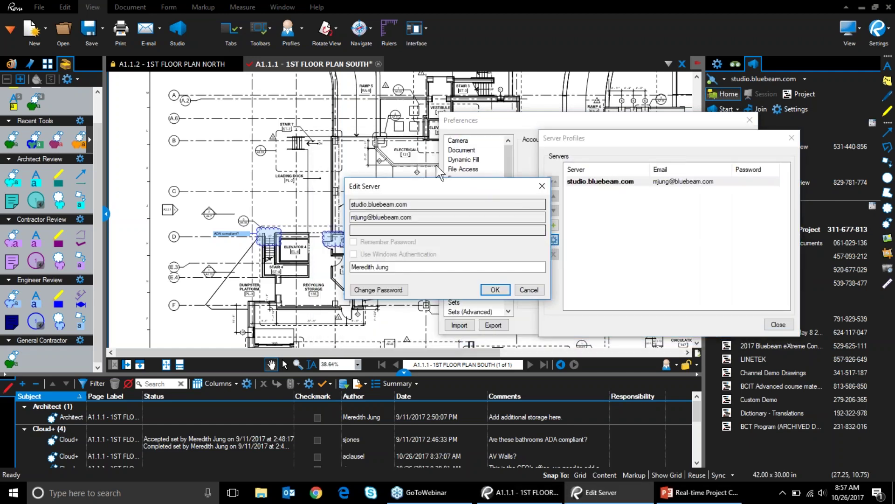
drag(422, 183, 508, 148)
click(461, 231)
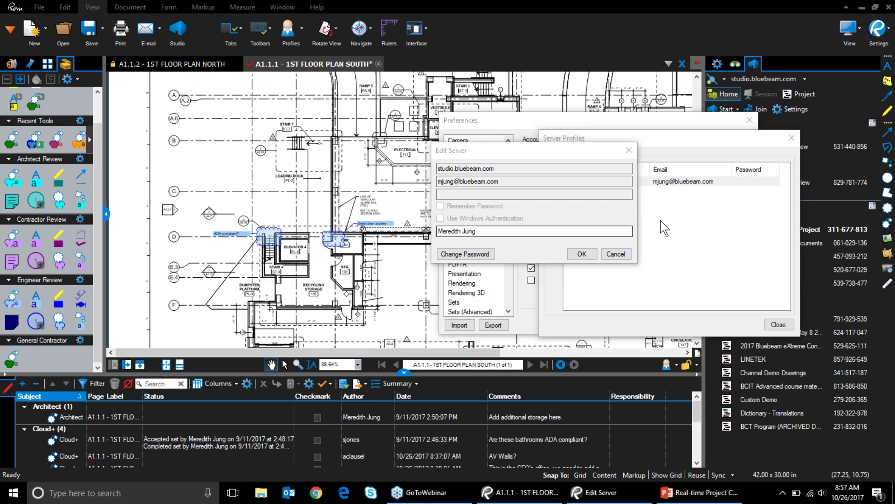
click(476, 233)
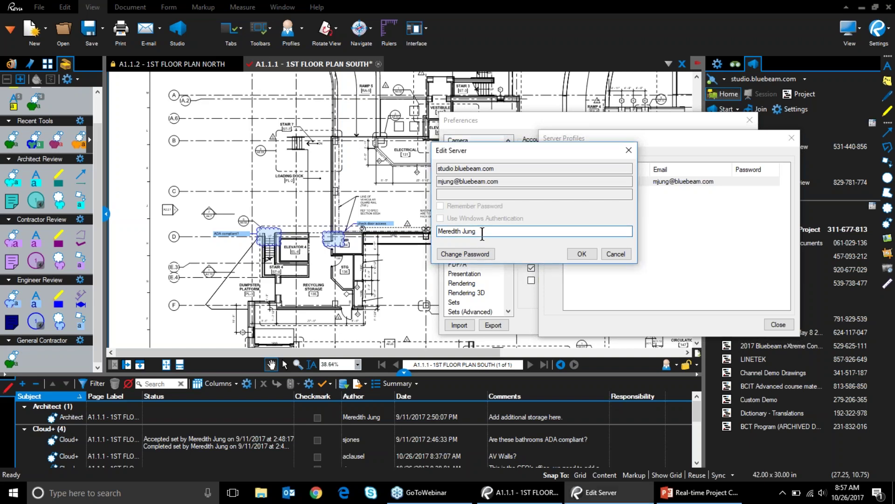
click(615, 255)
click(778, 325)
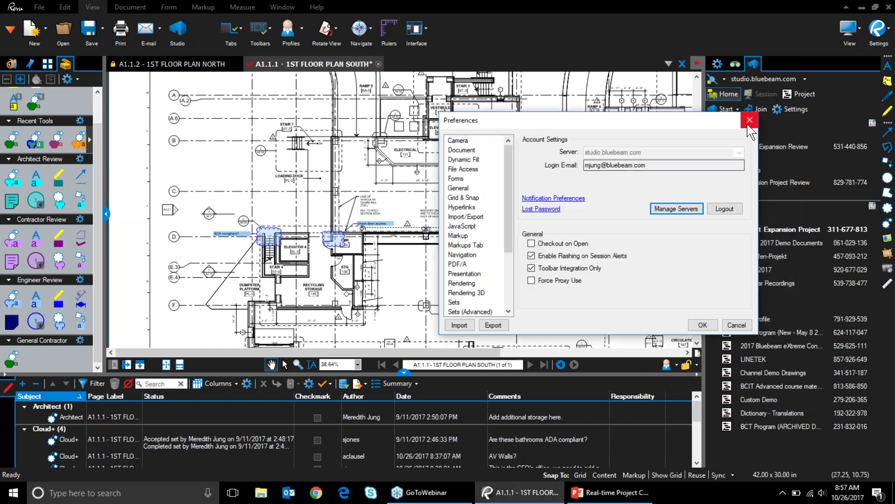
click(703, 322)
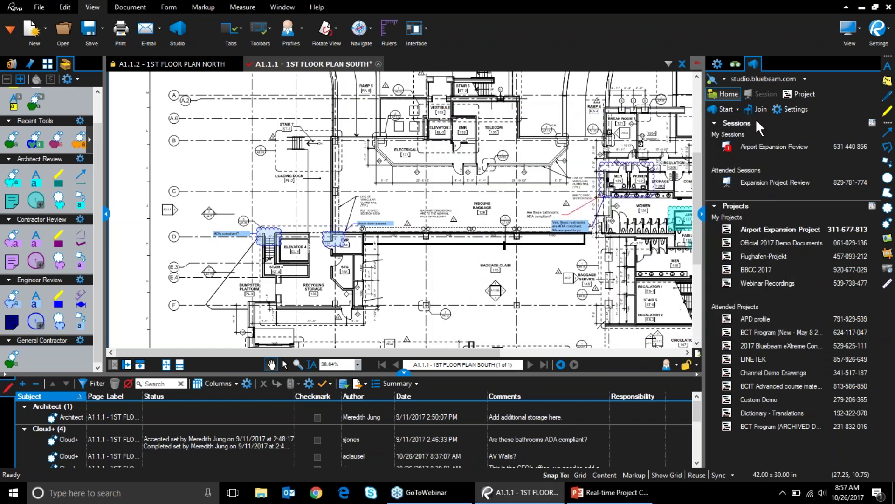
Reopen the studio.bluebeam.com server's settings from the Studio preferences to show where the display name is edited
click(795, 106)
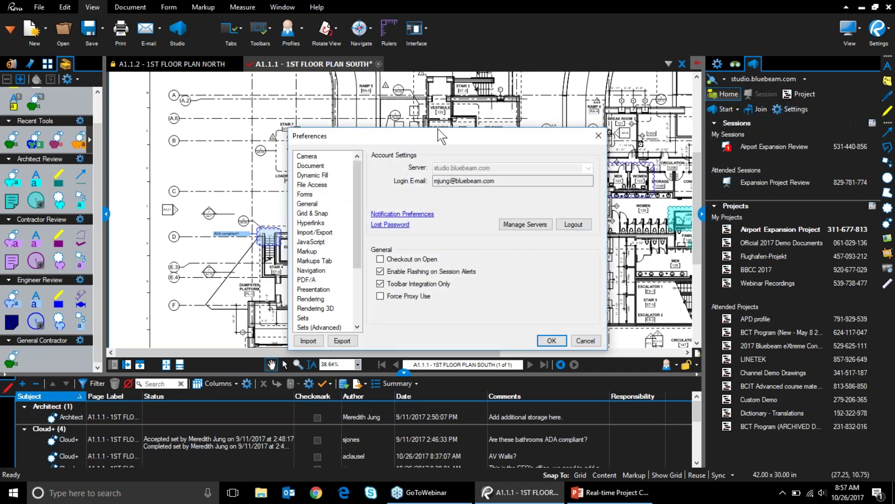
click(554, 226)
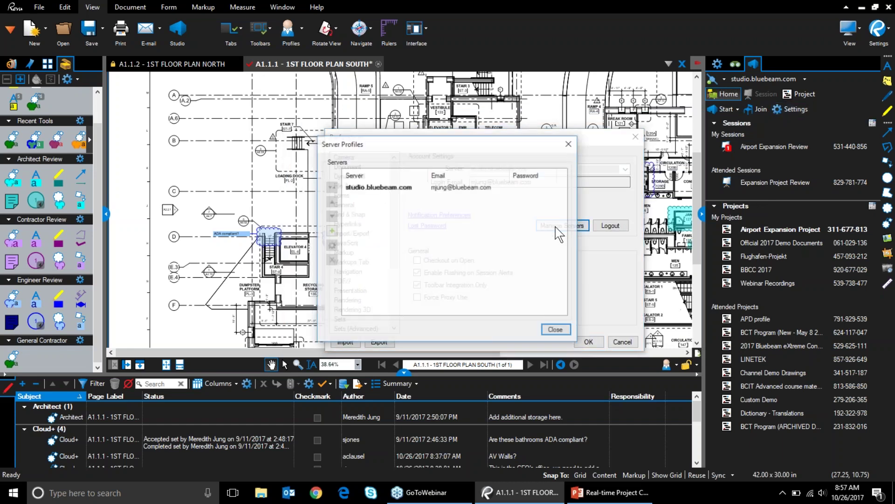
click(446, 187)
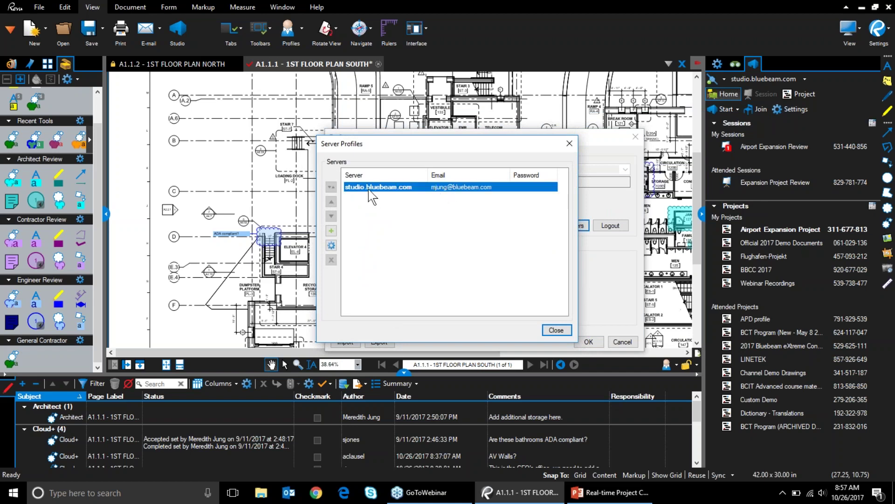
click(331, 245)
click(375, 267)
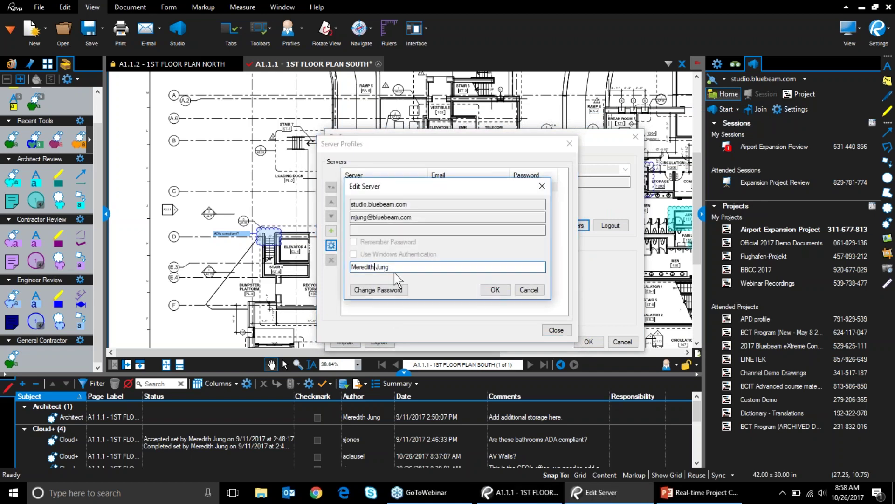
click(495, 290)
click(556, 329)
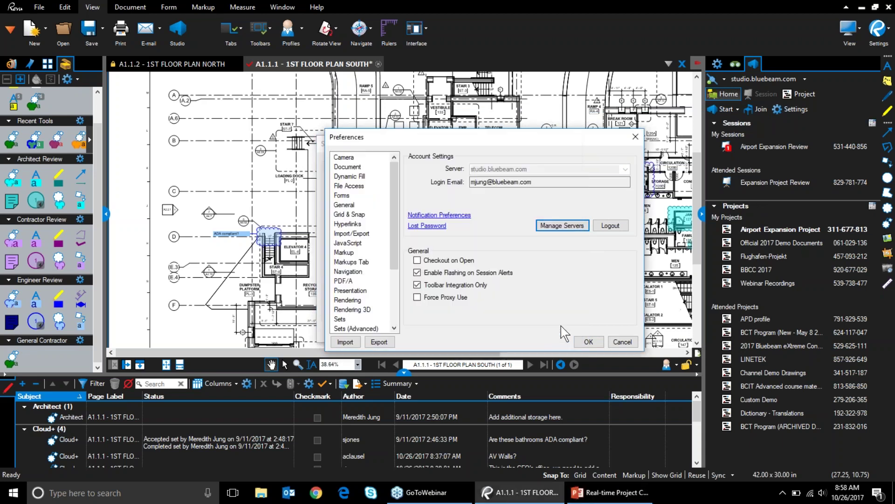
click(623, 342)
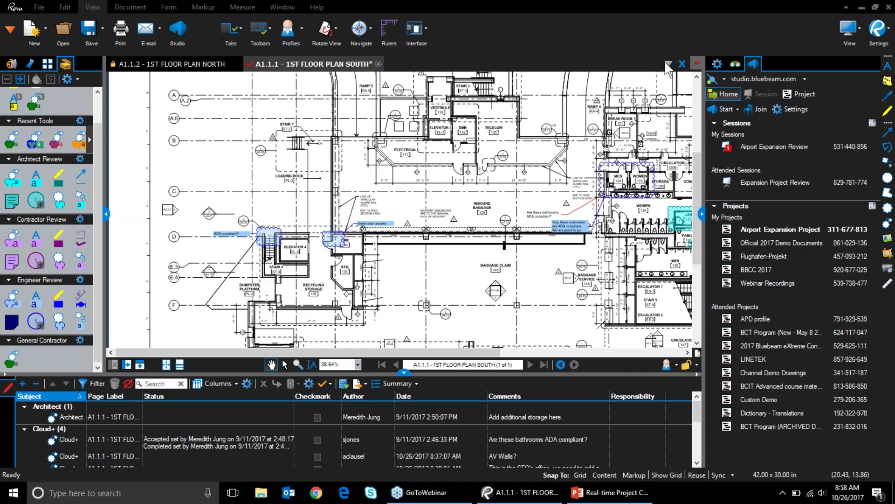
Close the 1st floor south plan without saving the changes and undo its check-out
click(379, 65)
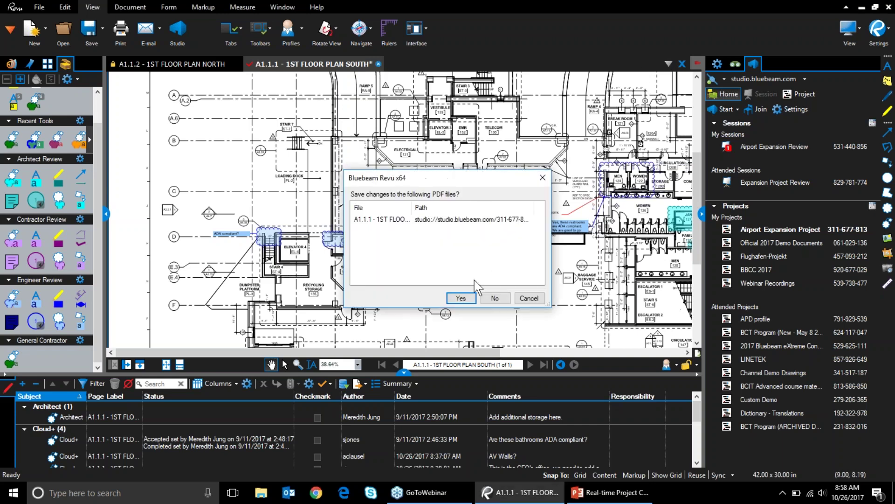
click(496, 298)
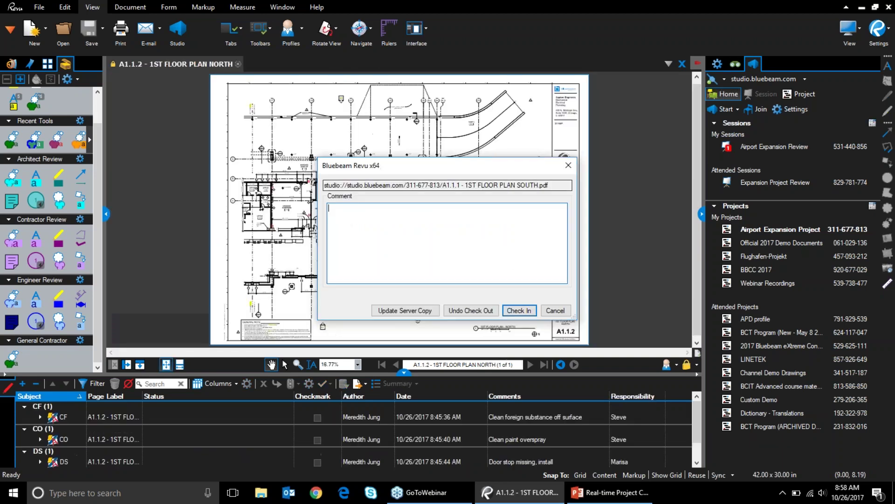
click(472, 311)
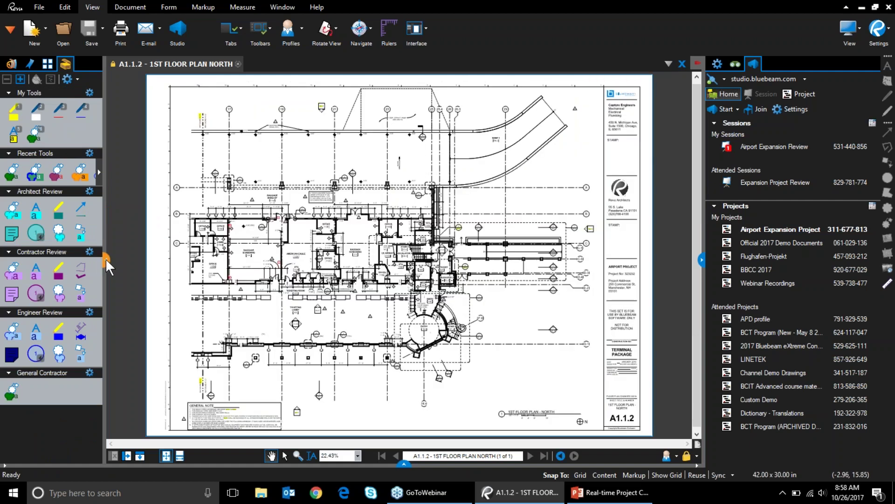
Hide the tool sets beside the 1st floor north plan and check the plan out from the project
click(106, 258)
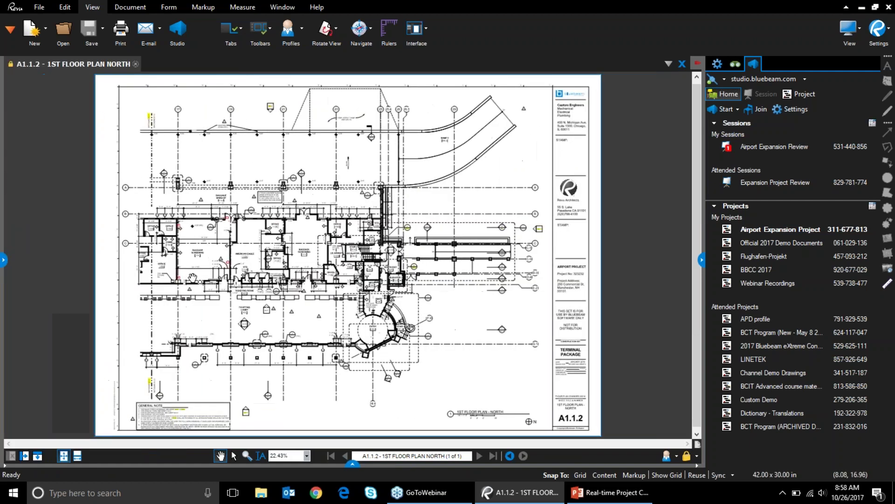
scroll(147, 254, up, 6)
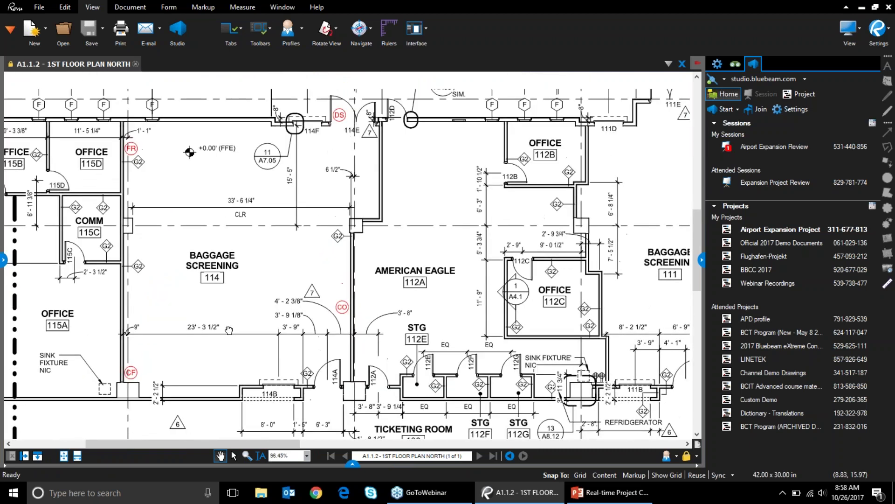
right_click(88, 70)
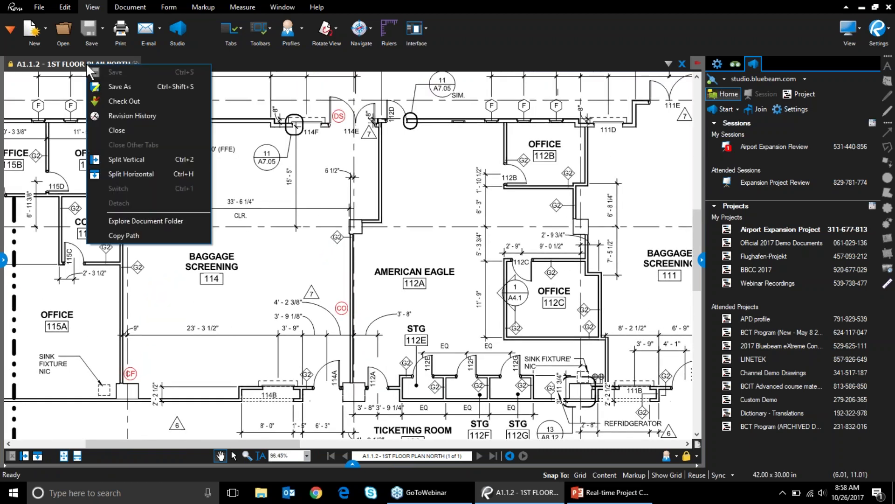
click(127, 102)
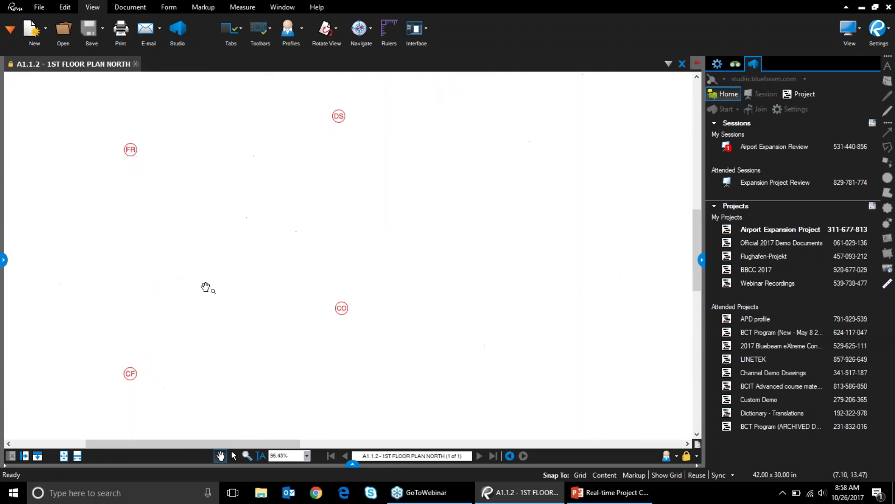
Attach the "Electrical floor outlets" image from 2017 Demo > 01_Original Documents > 04_Images to the CO markup as a file capture
click(342, 309)
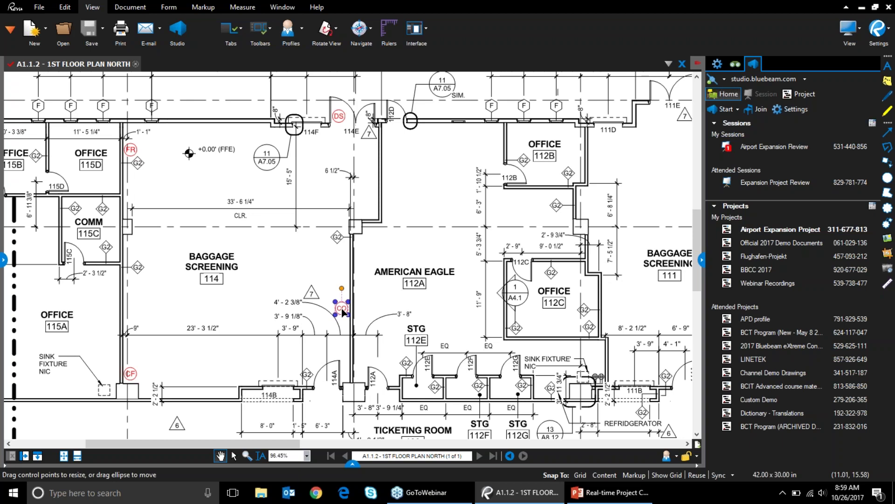
right_click(343, 312)
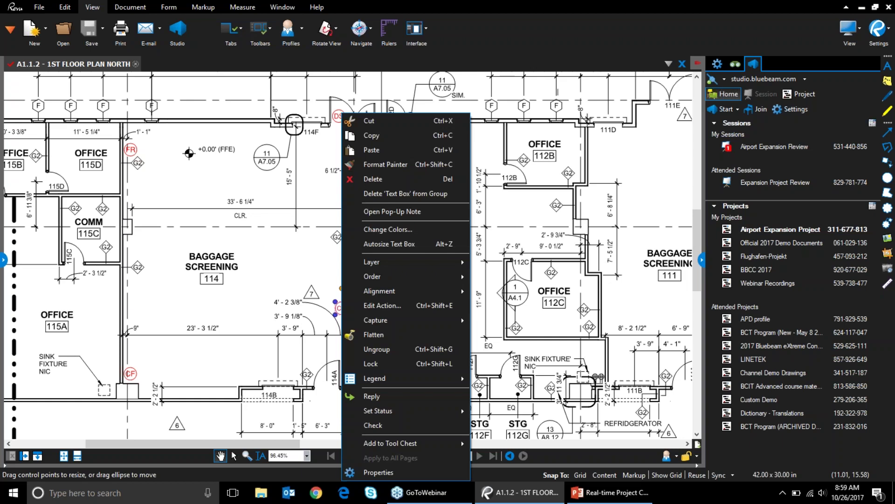
mouse_move(376, 322)
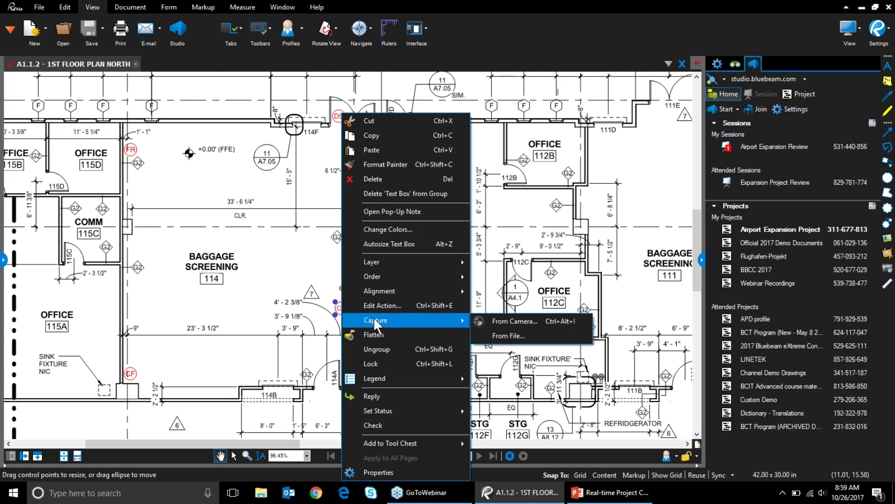
click(508, 336)
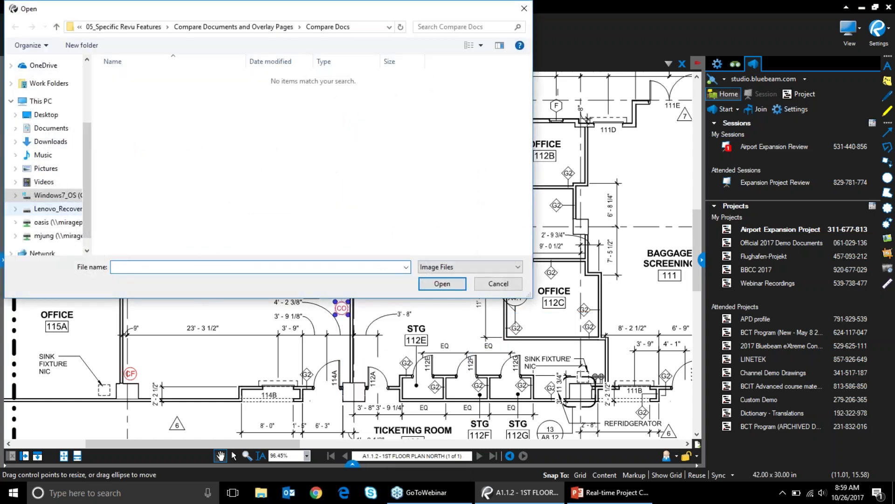
scroll(68, 115, up, 2)
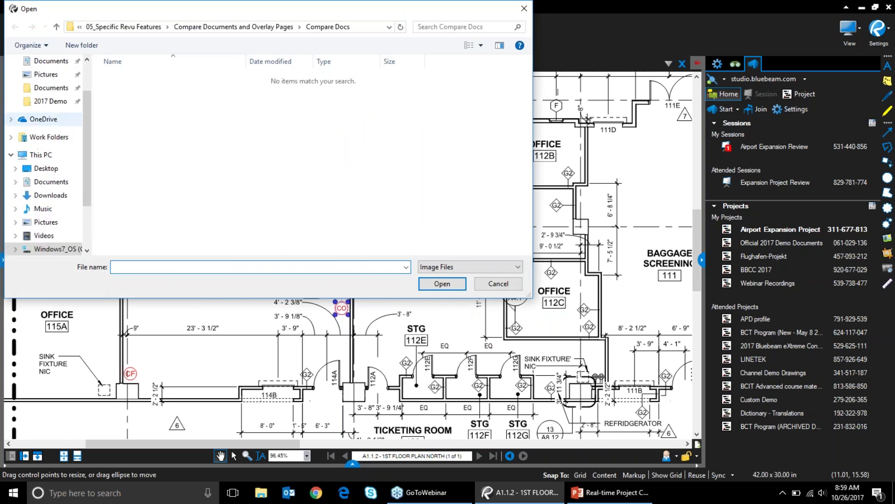
click(49, 101)
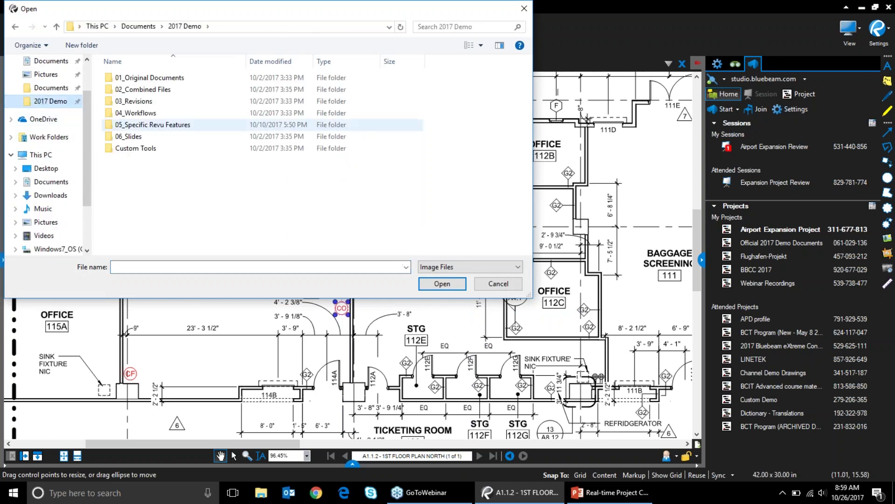
double_click(150, 76)
double_click(136, 114)
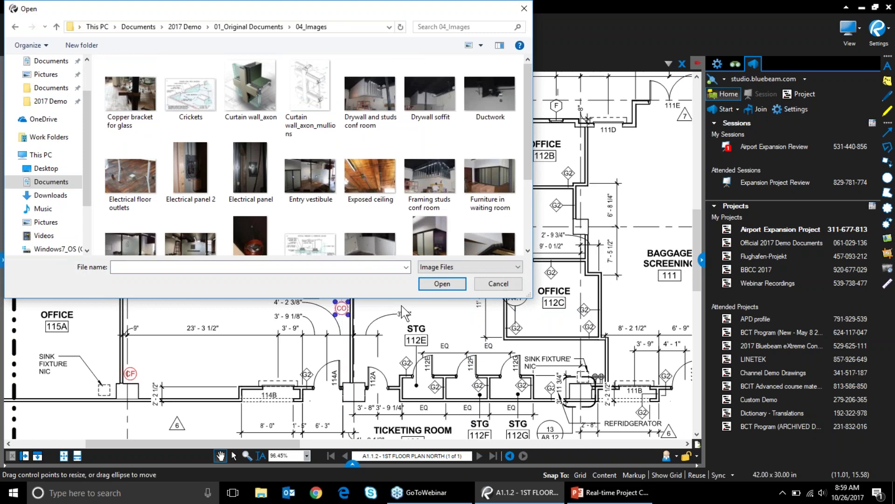
double_click(133, 181)
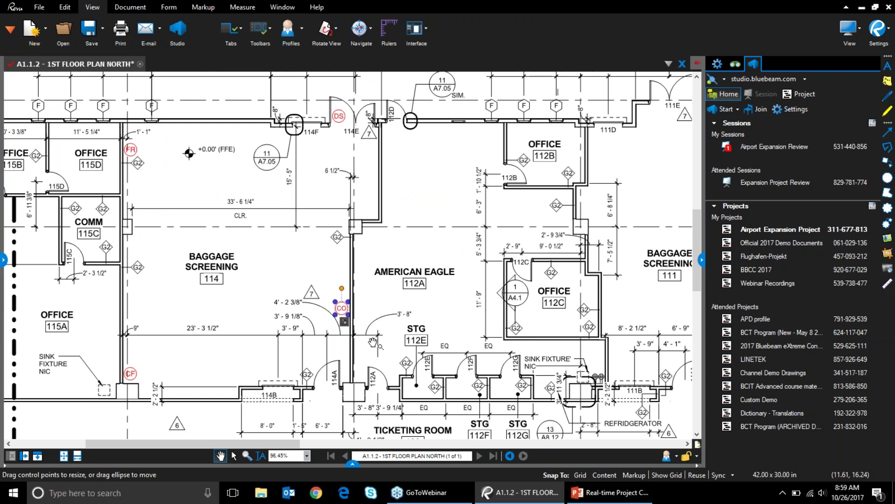
Capture a camera photo for the CO markup, retake it once, and use the second shot
right_click(337, 309)
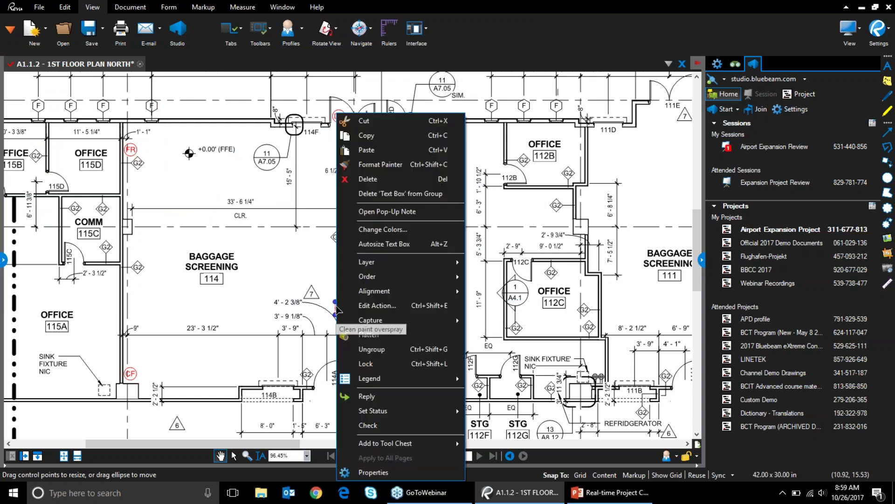
mouse_move(385, 321)
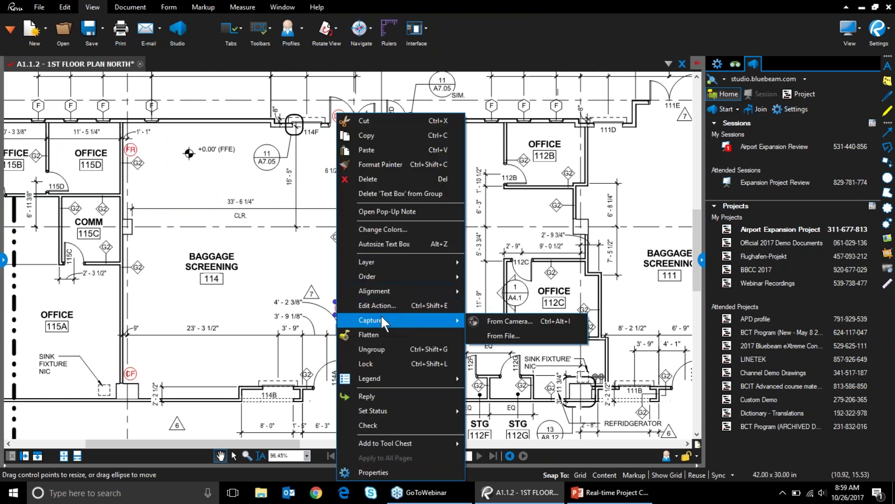
click(502, 320)
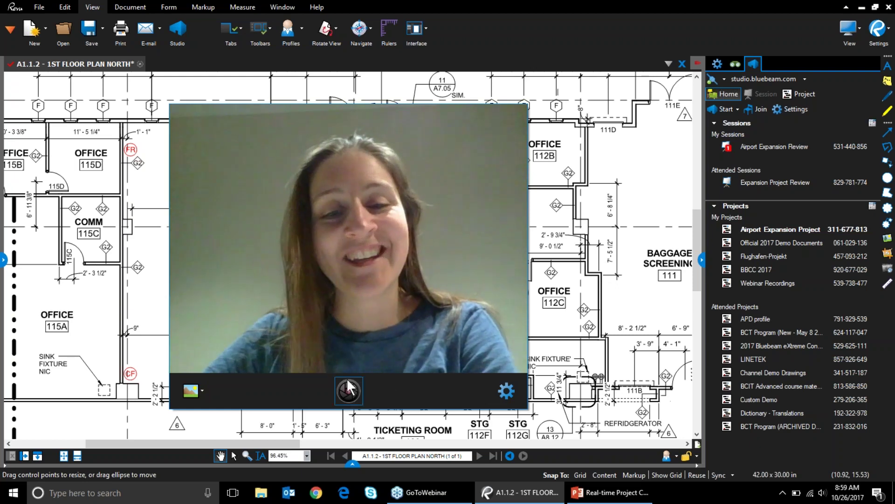
click(201, 391)
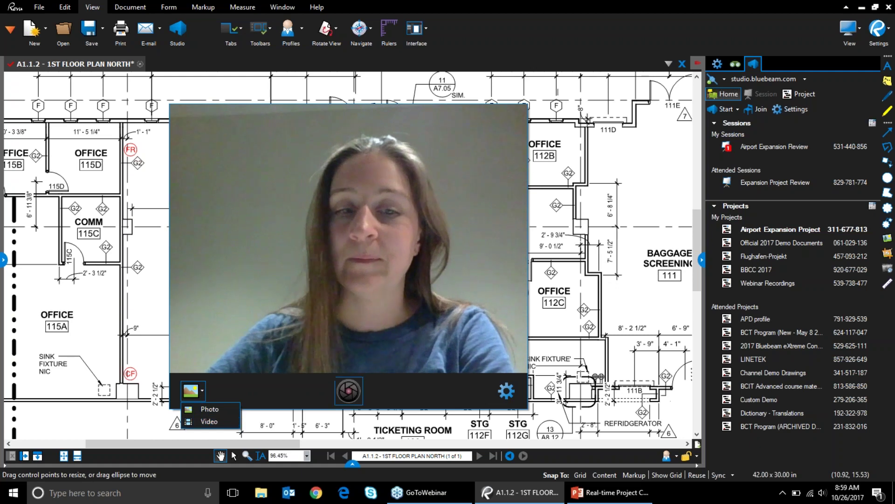
click(350, 389)
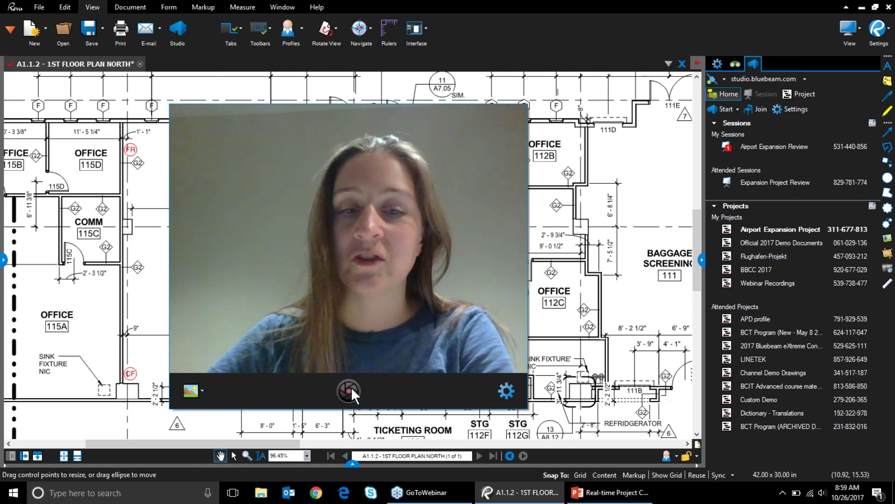
click(352, 388)
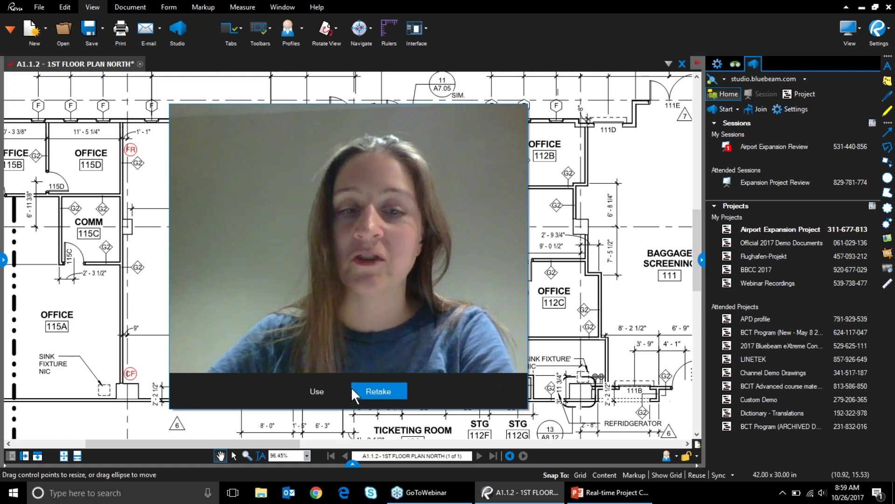
click(392, 389)
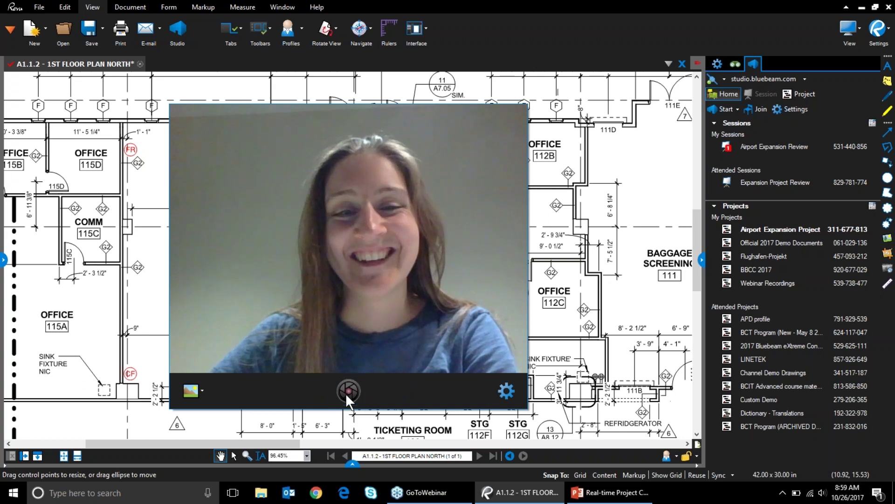
click(347, 392)
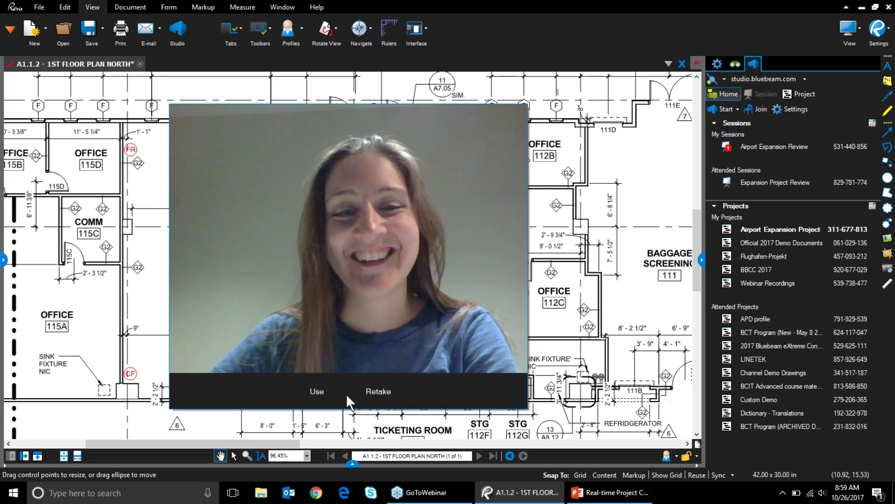
click(329, 393)
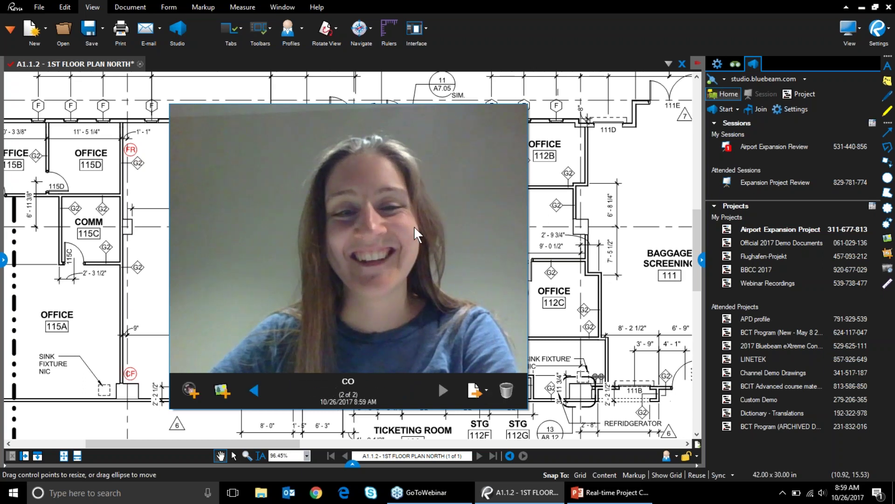
Look through both captures attached to the CO markup and close the media viewer
click(253, 390)
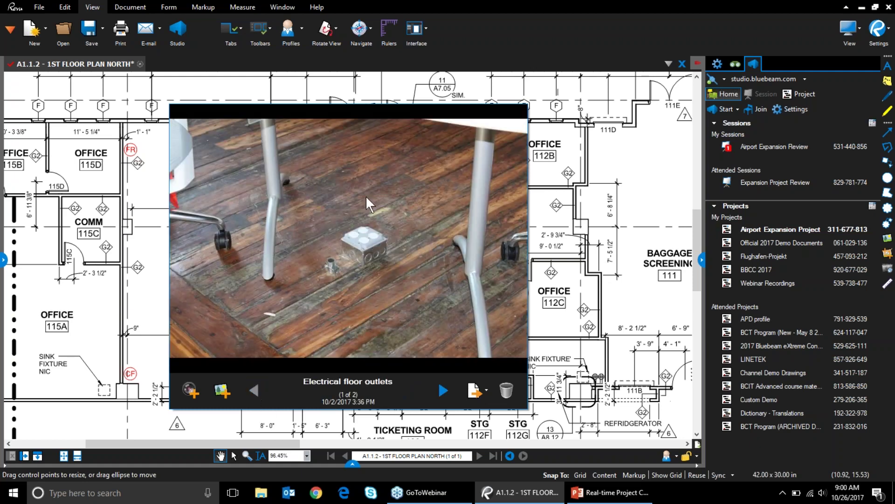
click(443, 389)
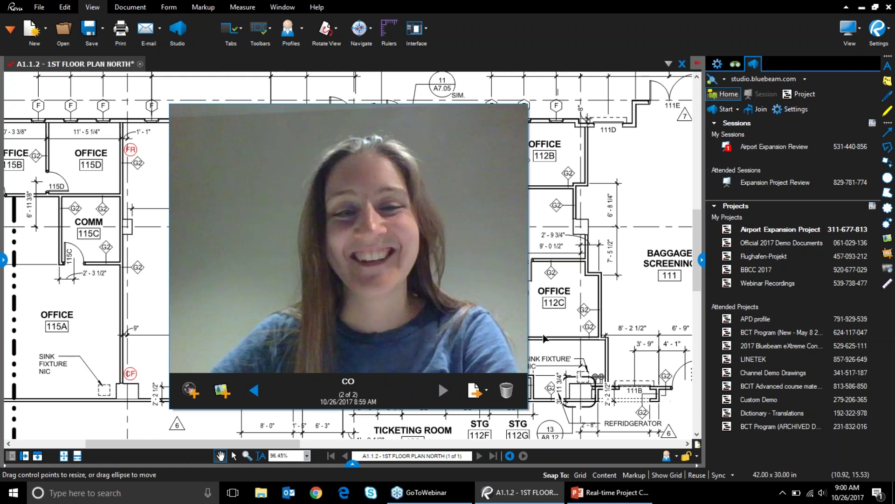
key(Escape)
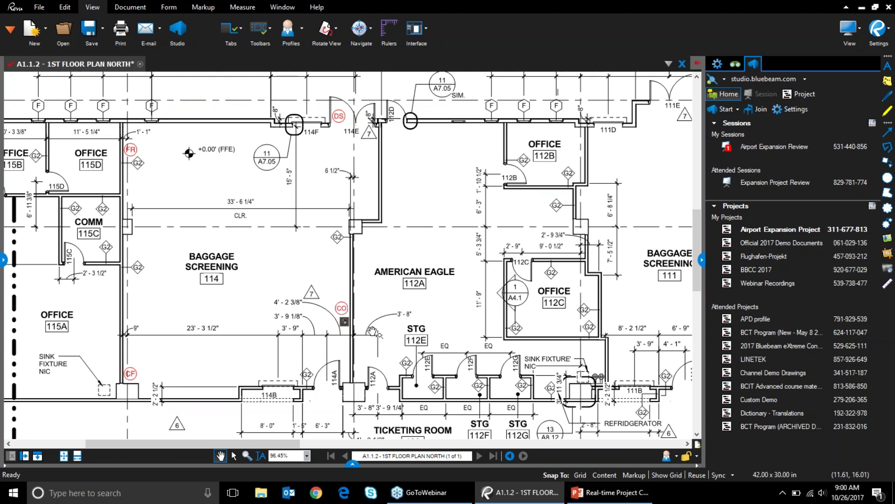
Reopen the CO markup's attached media from the plan and view the previous capture
scroll(334, 319, up, 3)
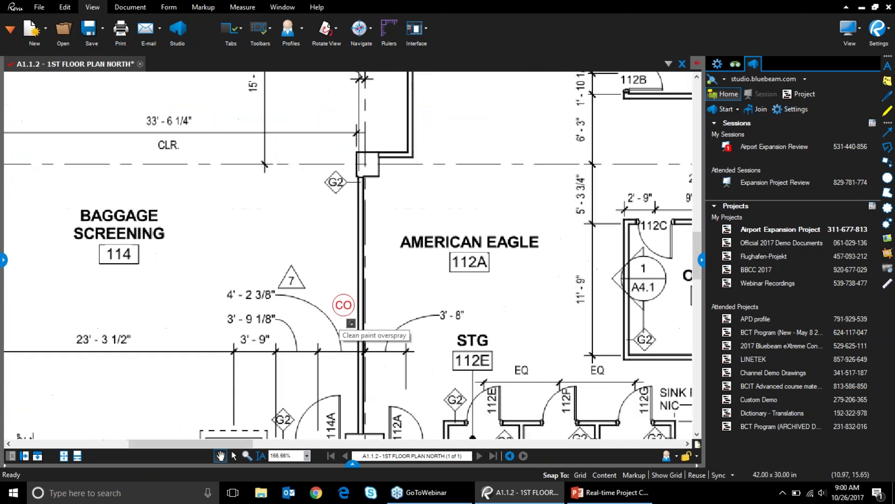
click(352, 326)
click(250, 391)
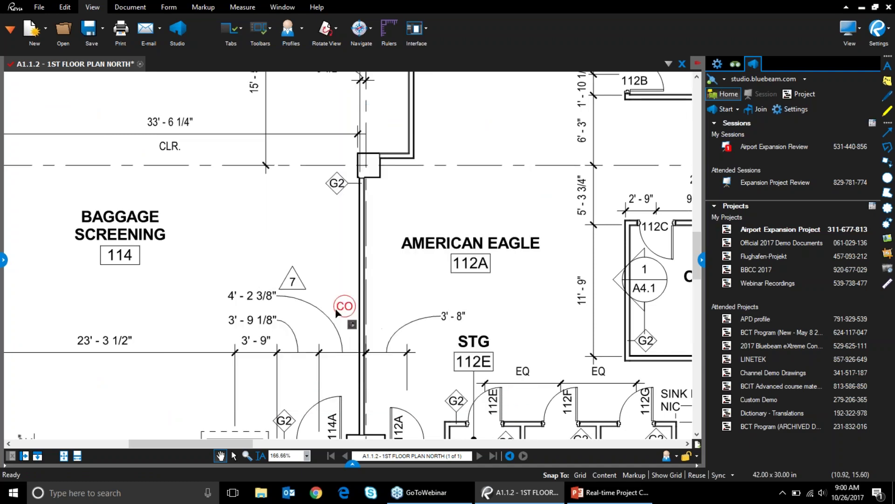
Show the markup list and create a PDF summary appended to the current PDF, including the capture media addendum
click(346, 312)
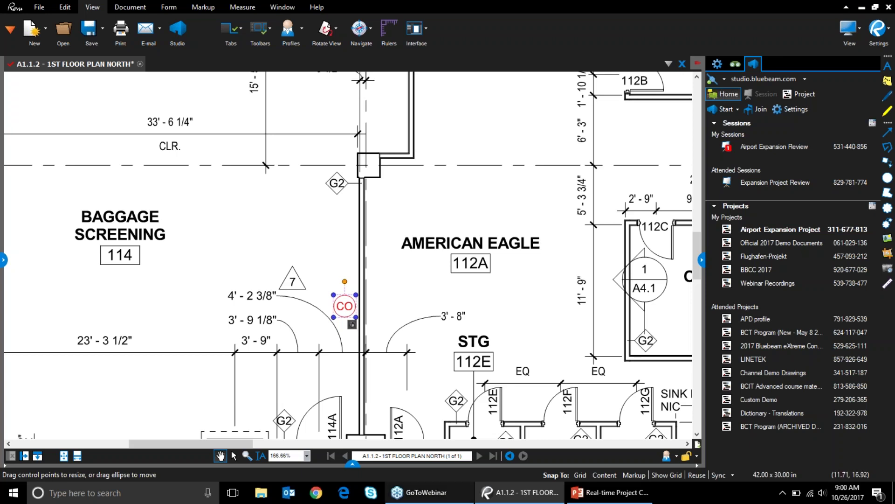
click(354, 462)
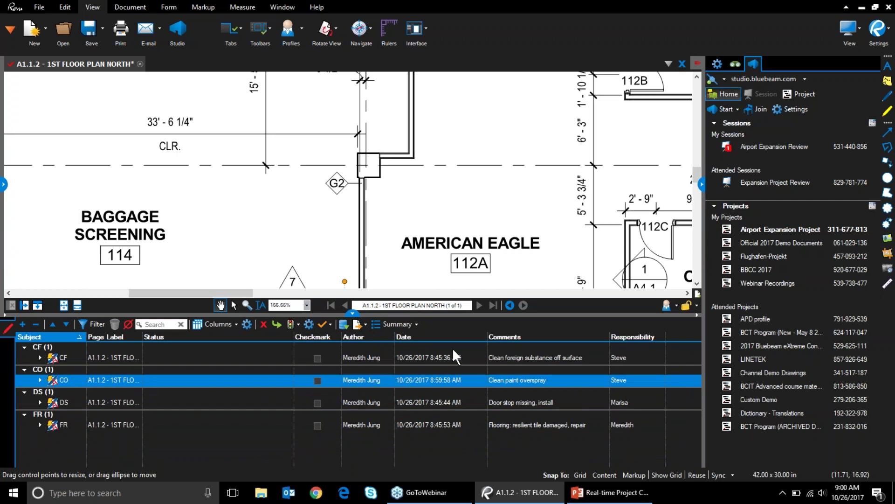
click(390, 320)
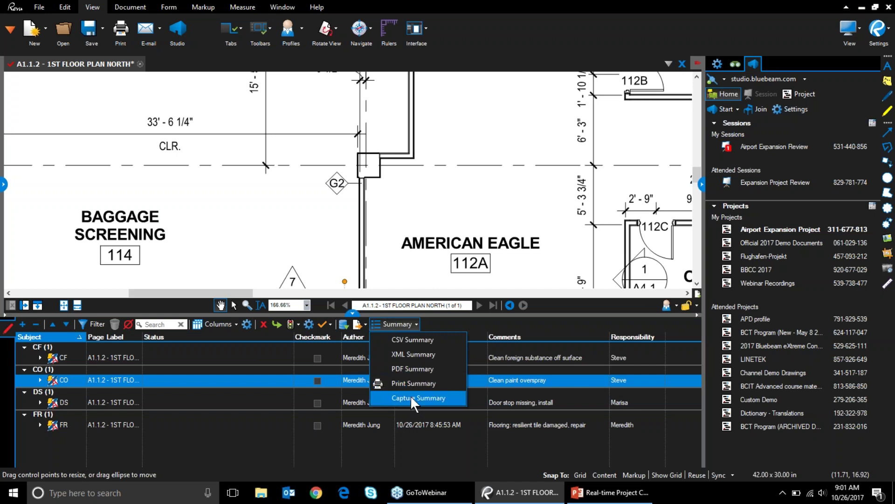
click(407, 371)
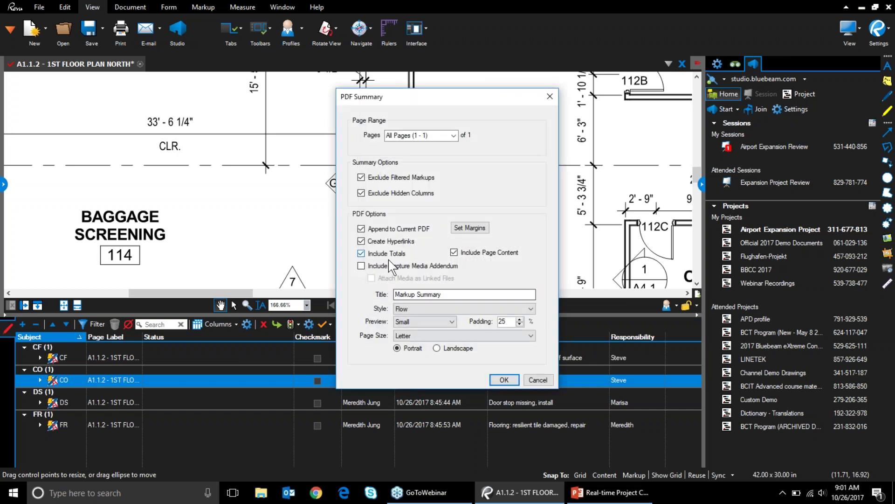
click(369, 269)
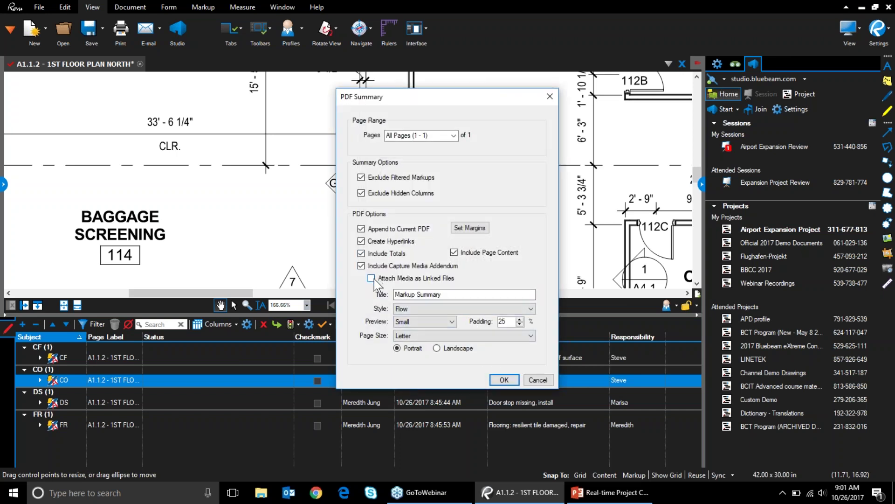
click(499, 373)
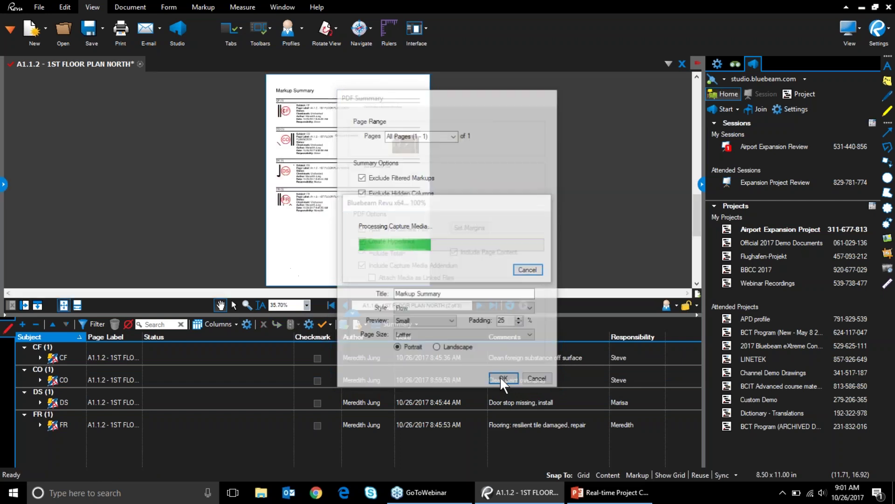
Examine the markup entries on the appended summary page and display the document's page thumbnails
scroll(392, 146, up, 3)
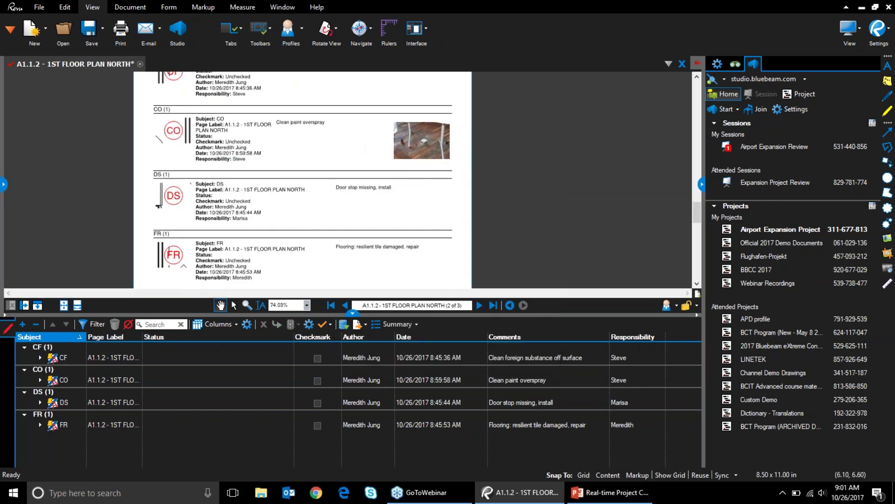
scroll(373, 229, up, 1)
click(4, 184)
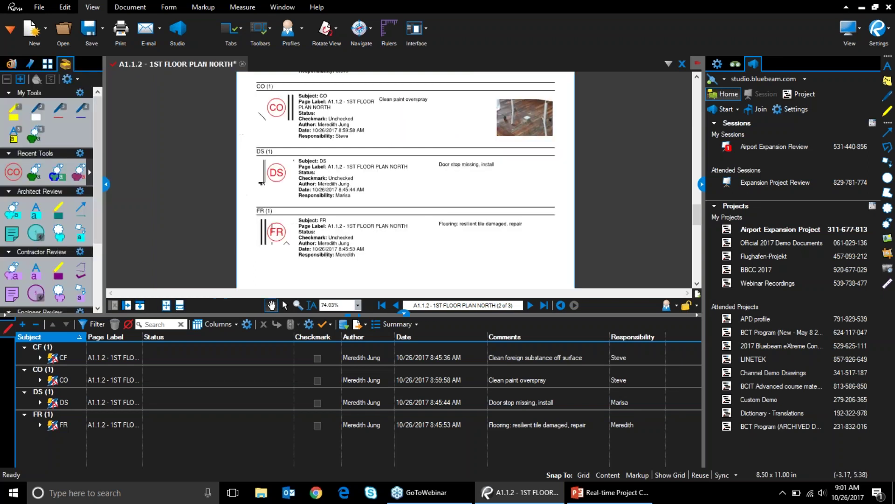
click(48, 63)
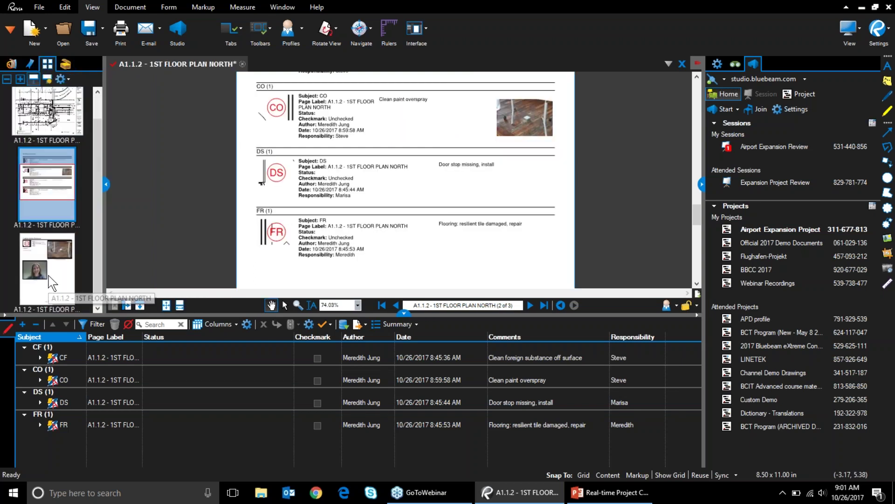
Review the CO markup's photos on the Capture Media Summary page and return to the first floor plan page
click(70, 255)
mouse_move(459, 276)
mouse_down()
mouse_move(442, 134)
mouse_move(458, 282)
mouse_up()
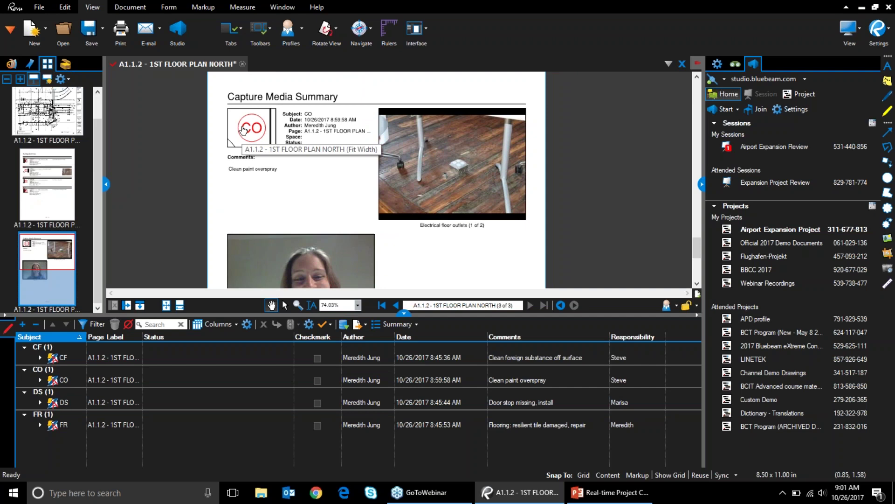
drag(413, 256, 392, 146)
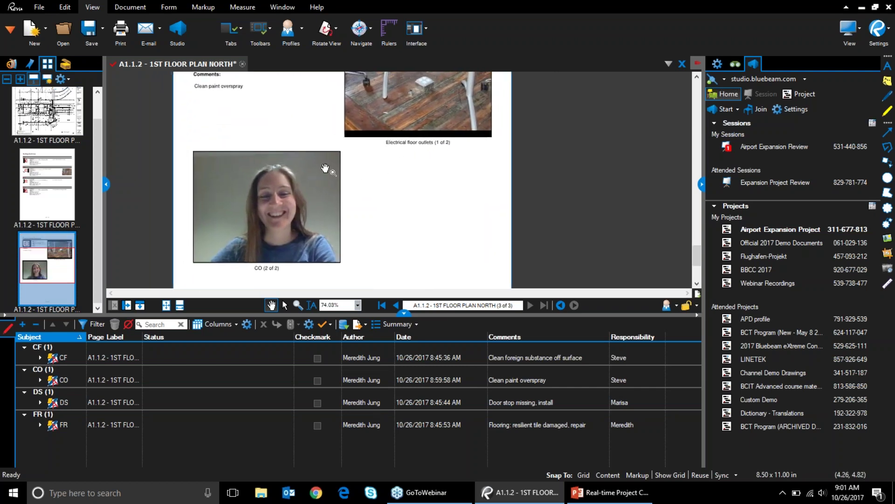
click(66, 121)
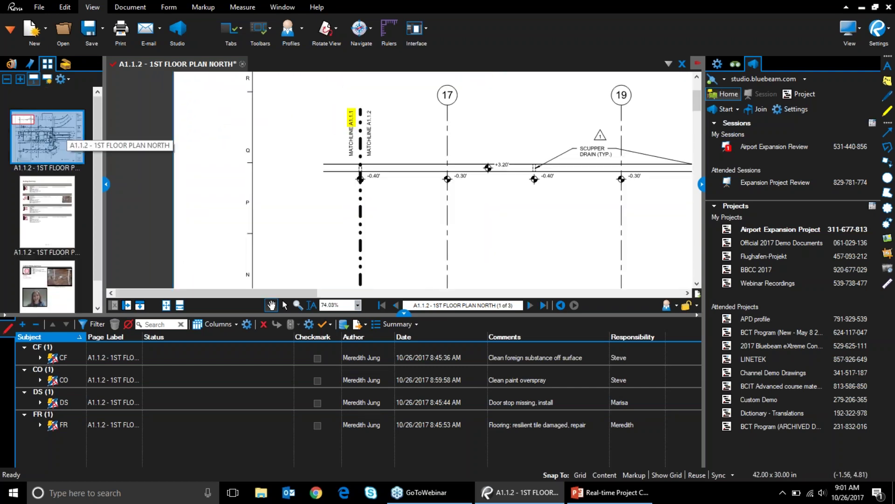
scroll(364, 217, down, 5)
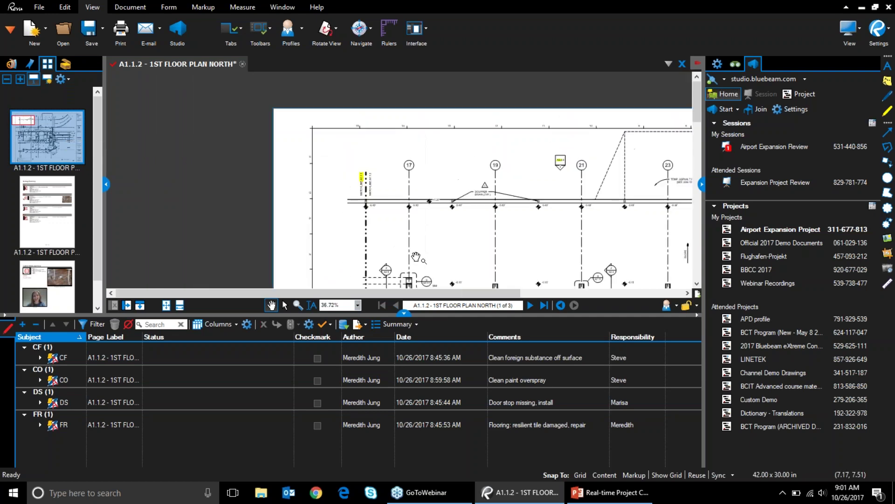
Zoom in on the CO markup between Baggage Screening 114 and American Eagle 112A on the first floor plan
scroll(326, 234, up, 7)
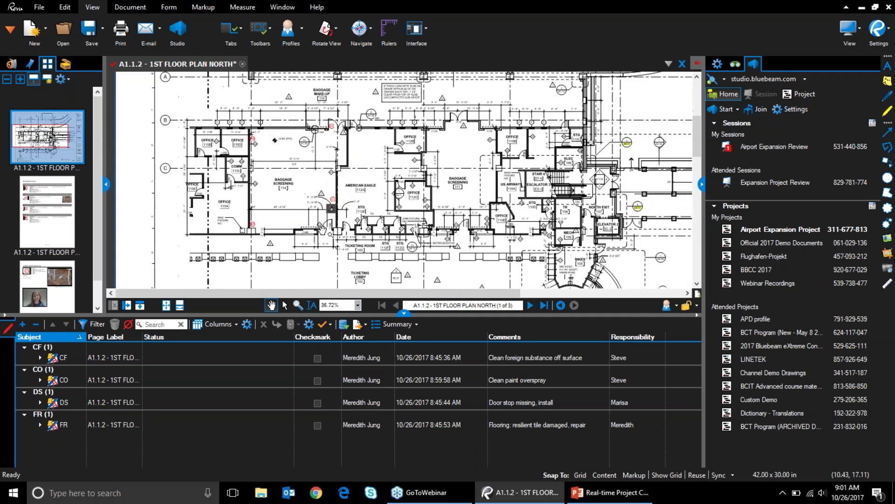
scroll(355, 154, up, 2)
scroll(359, 164, up, 2)
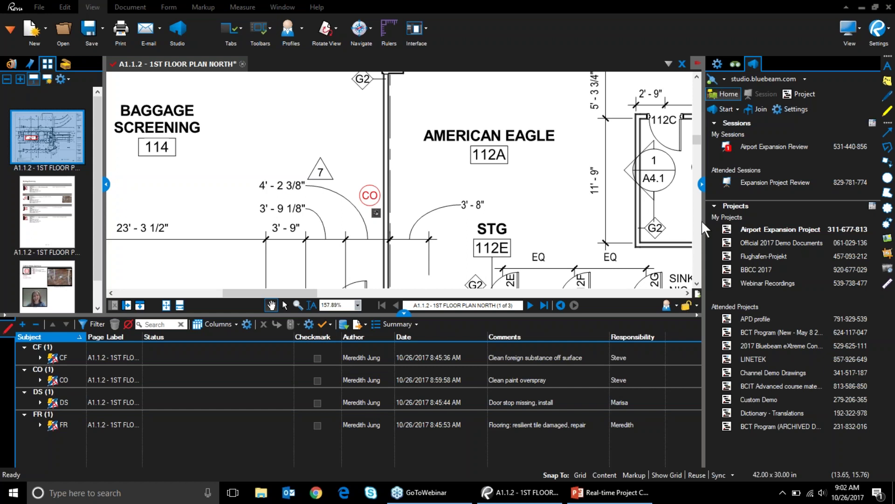
click(662, 12)
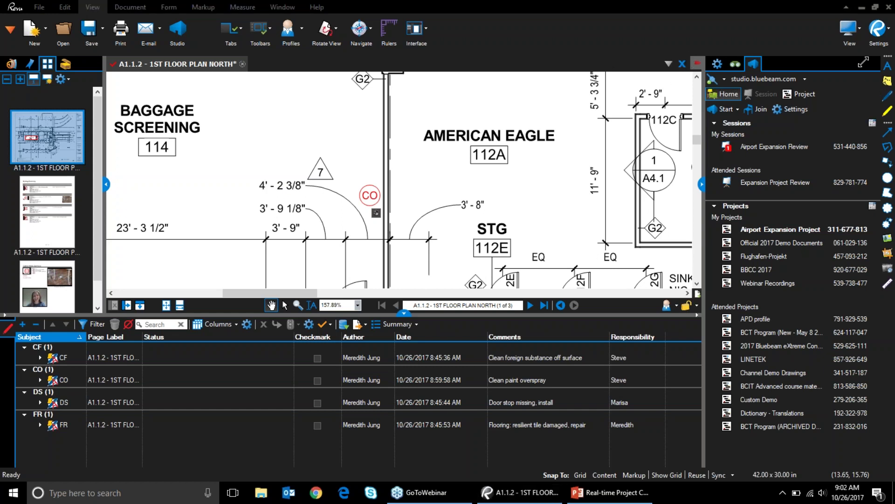
Join the Airport Expansion Review session and view its attendee invitation form without sending an invitation
double_click(749, 147)
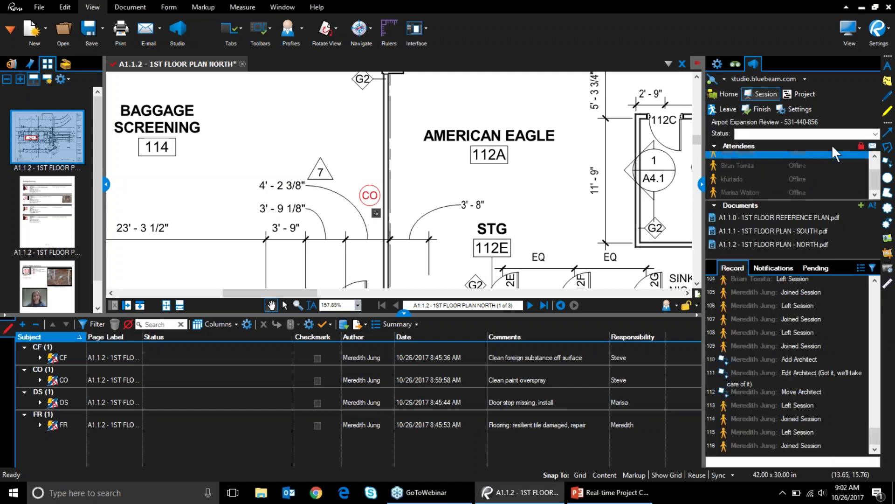
click(873, 147)
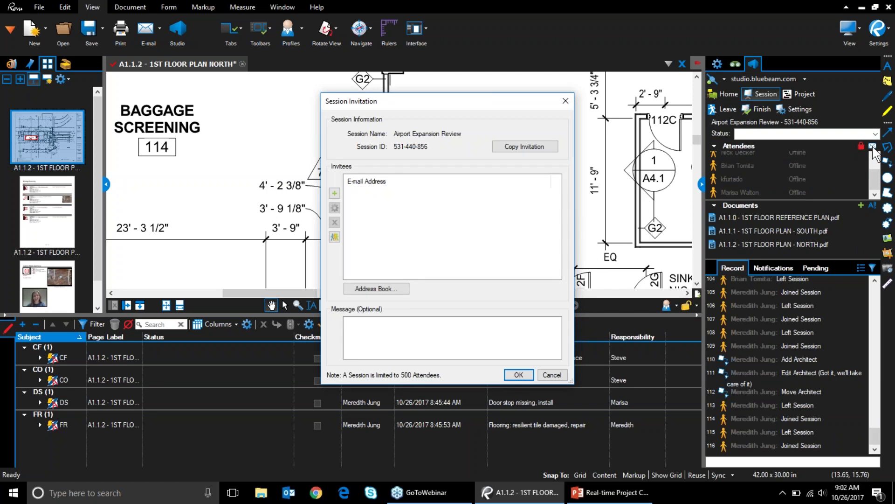
click(551, 374)
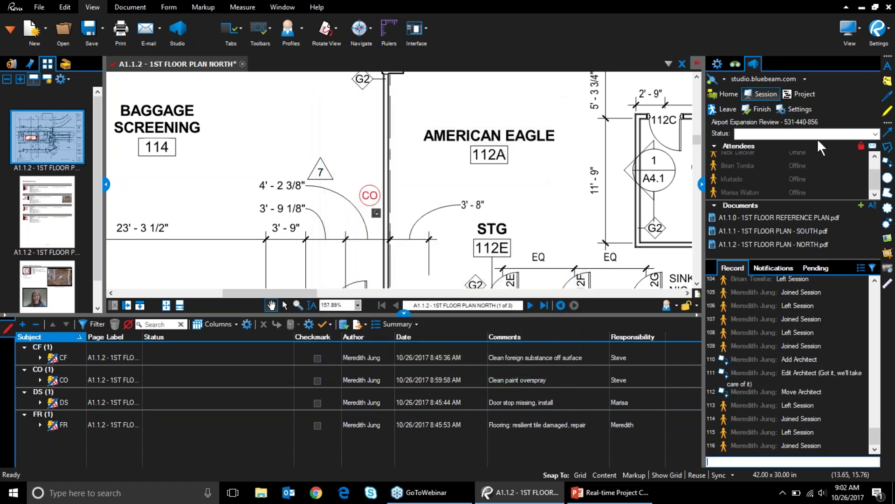
Display the markup tools and the Architect, Contractor and Engineer Review tool sets, and leave the Airport Expansion Review session
click(195, 7)
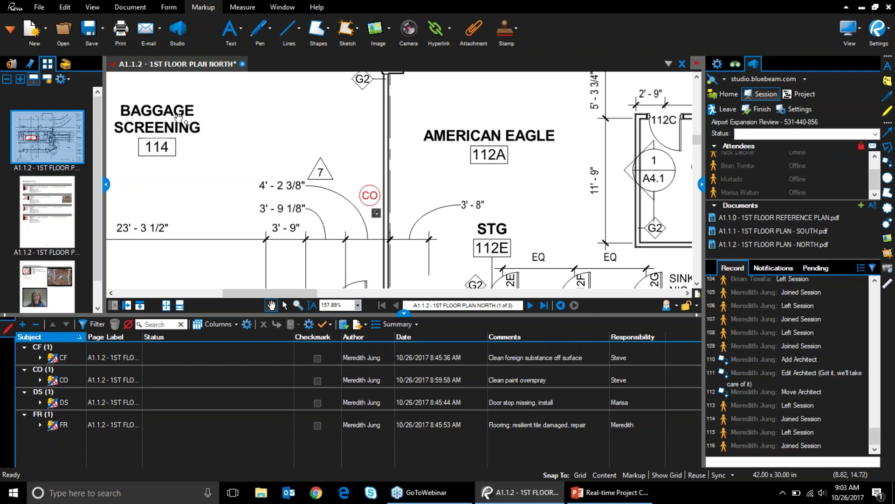
click(66, 64)
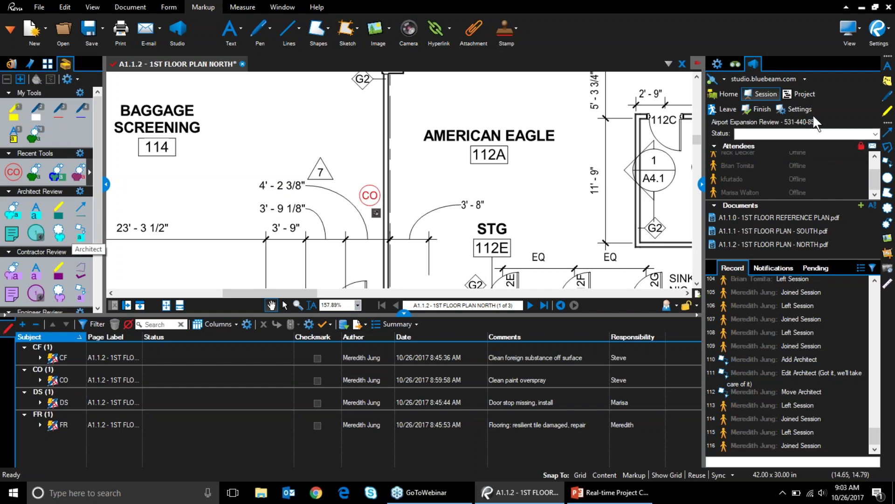
click(729, 110)
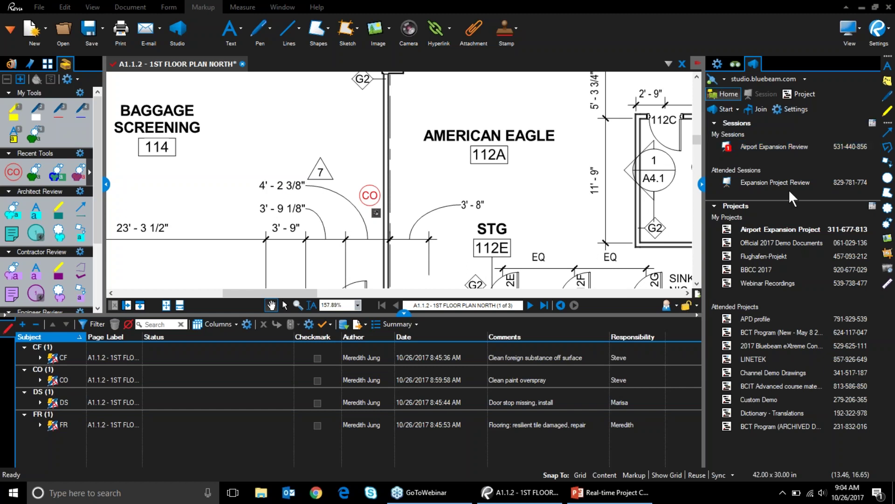
Hide the markup list, split the north plan into two side-by-side views, and synchronize them to pan together
click(403, 313)
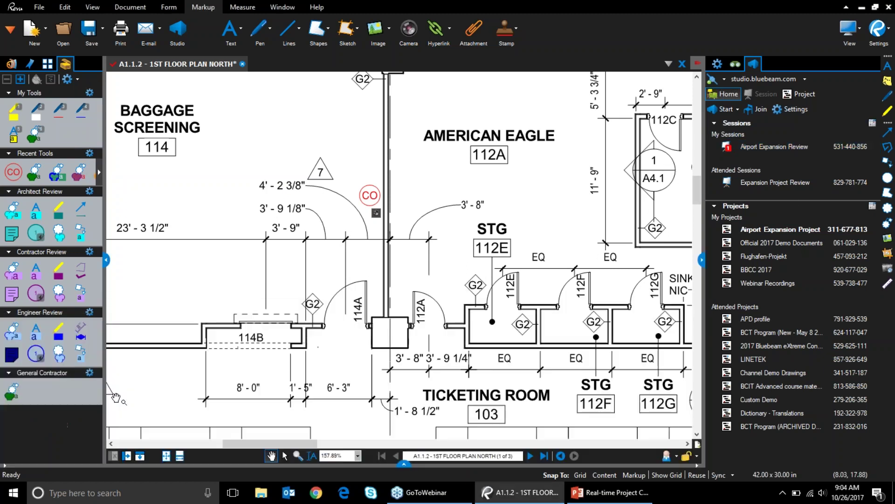
click(124, 455)
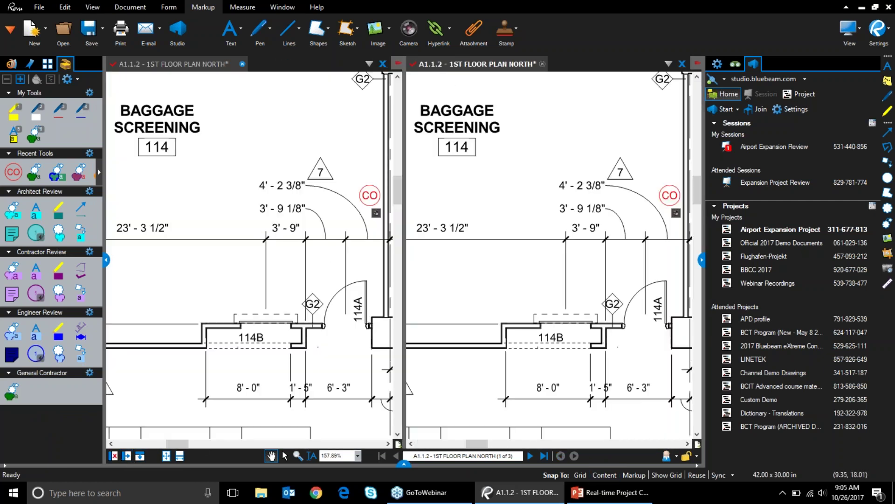
click(719, 475)
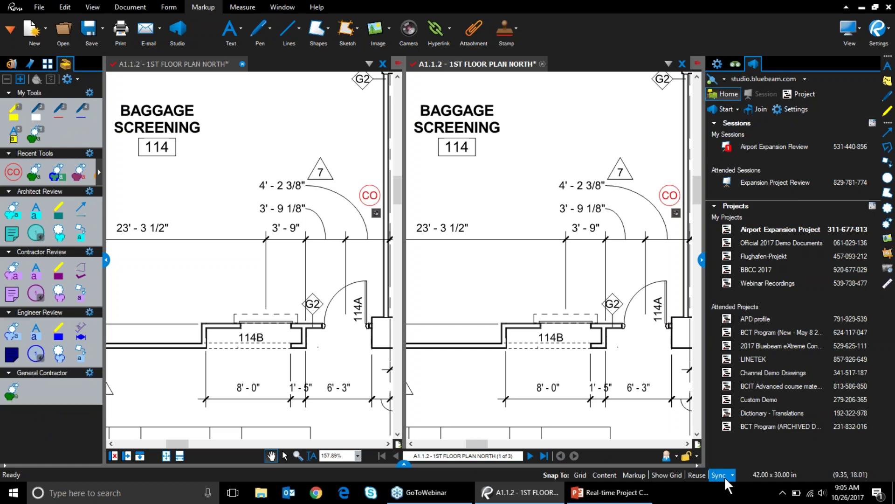
drag(205, 368, 206, 213)
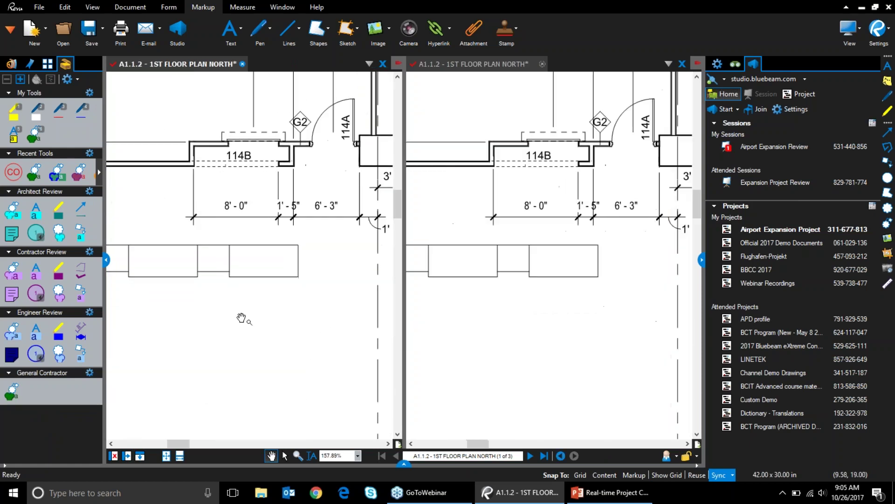
drag(300, 340, 42, 502)
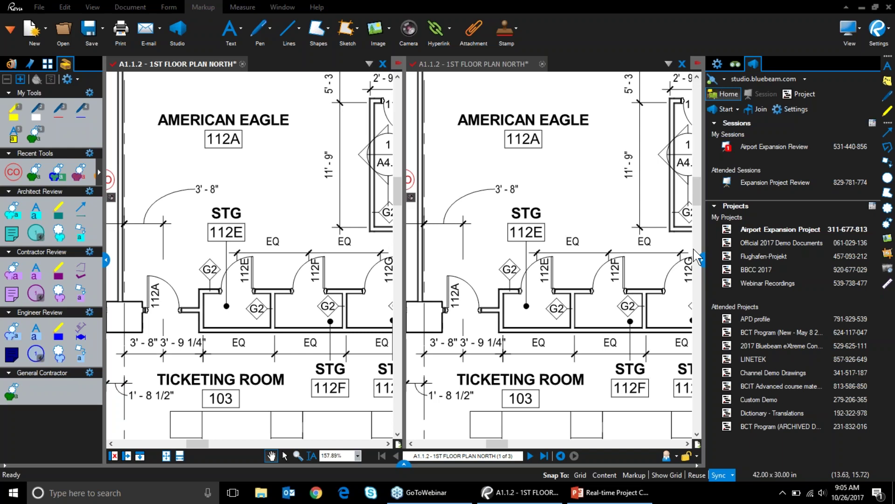
Rejoin the Airport Expansion Review session and close both views of the project's north plan, undoing its check-out
click(760, 146)
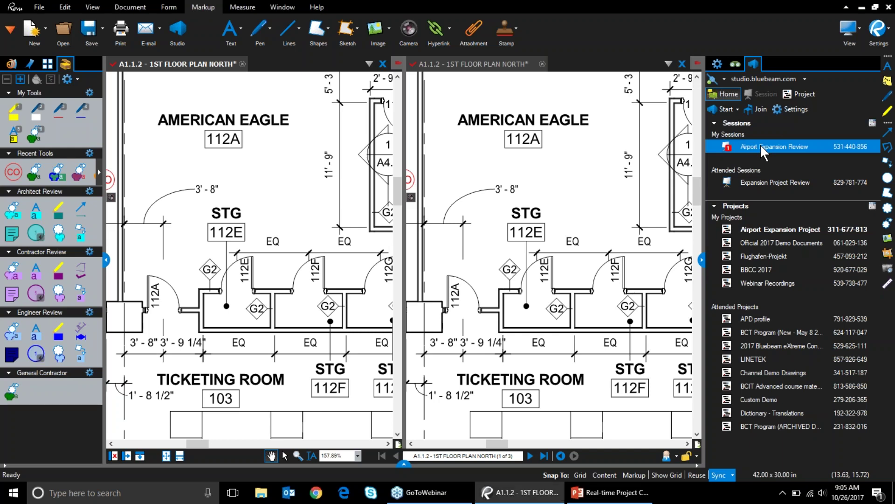
double_click(761, 146)
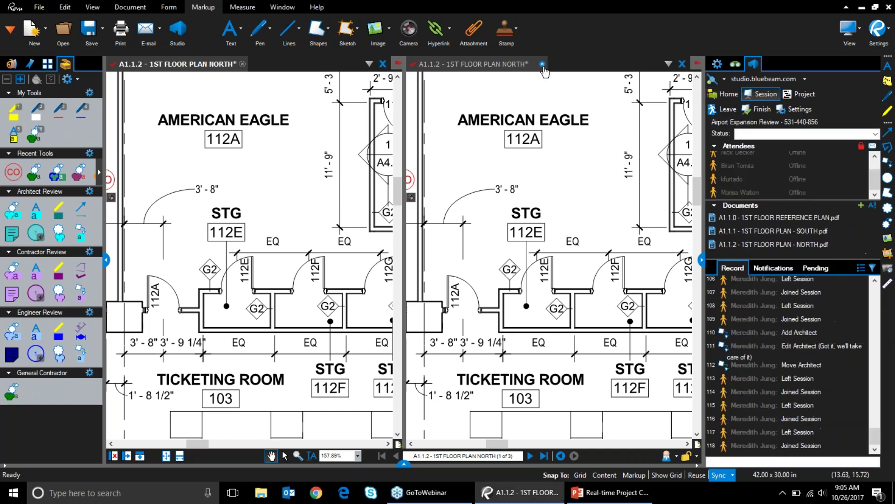
click(542, 65)
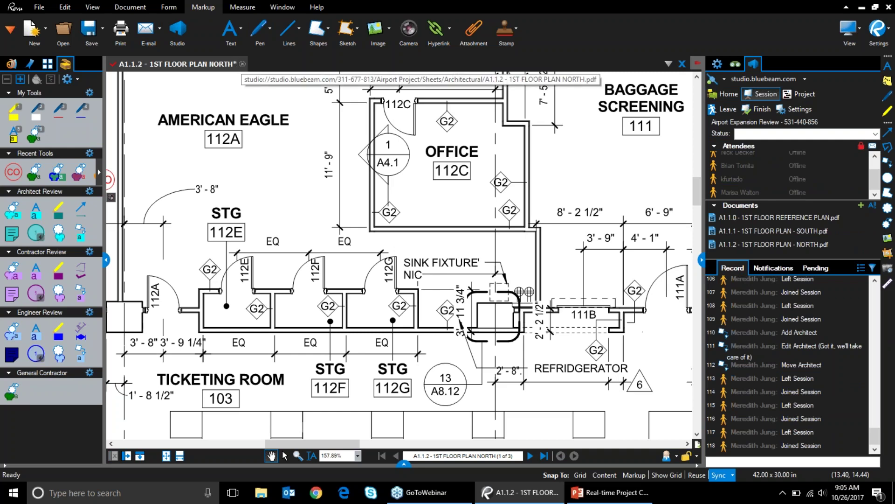
click(243, 68)
click(500, 301)
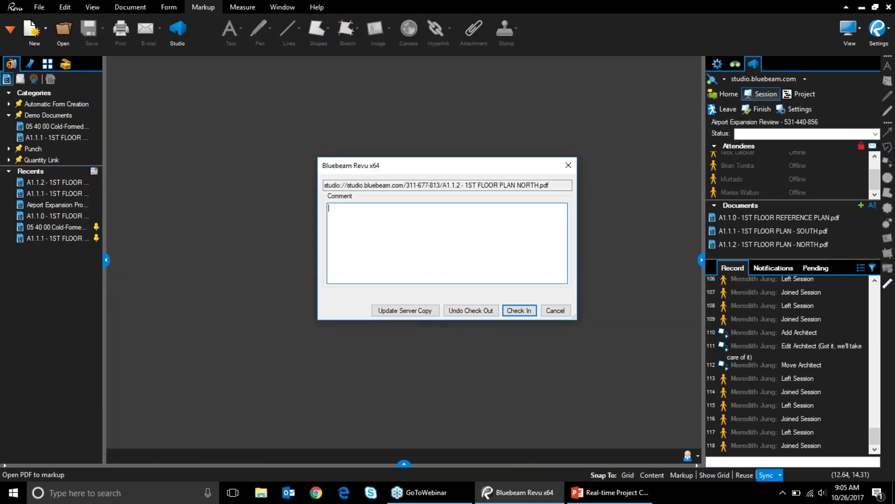
click(469, 311)
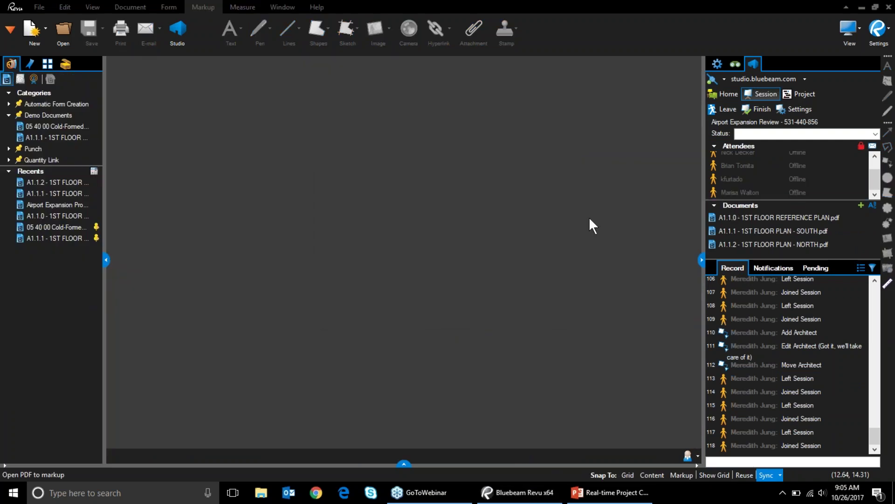
Open A1.1.1 - 1ST FLOOR PLAN - SOUTH.pdf from the session and zoom to the "How many outlets needed in this room?" callout
double_click(752, 230)
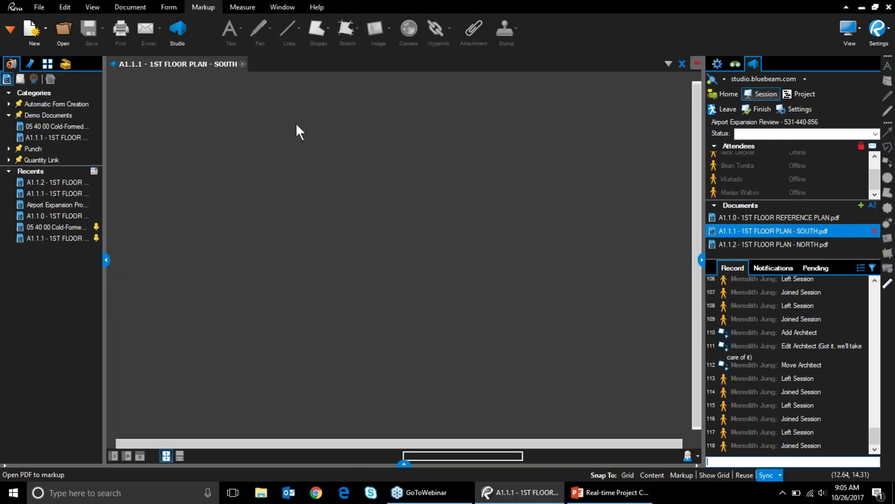
scroll(481, 286, up, 5)
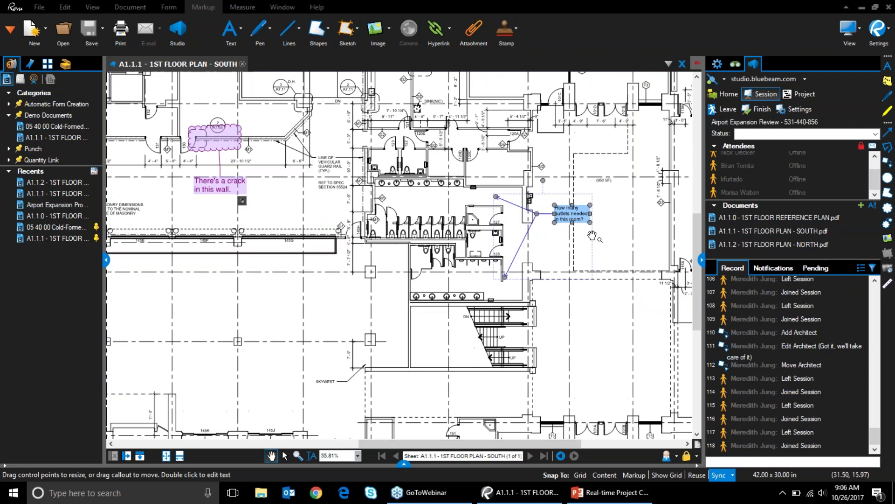
scroll(592, 236, up, 4)
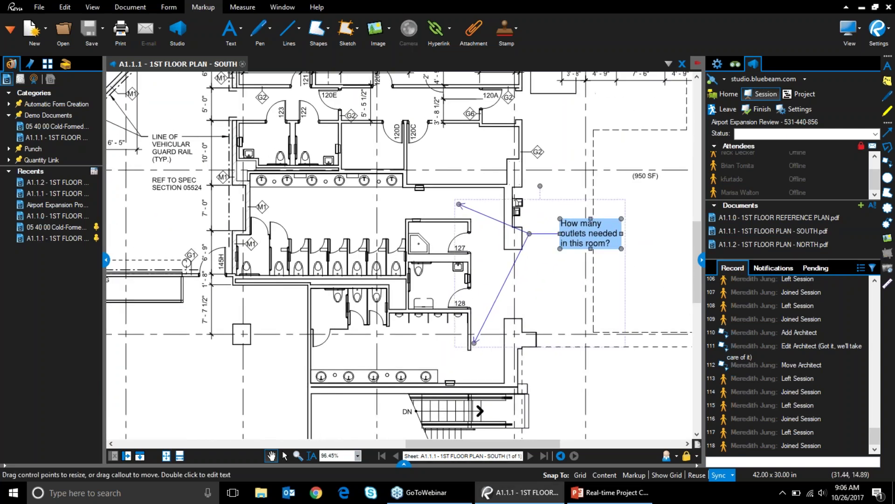
drag(606, 244, 618, 249)
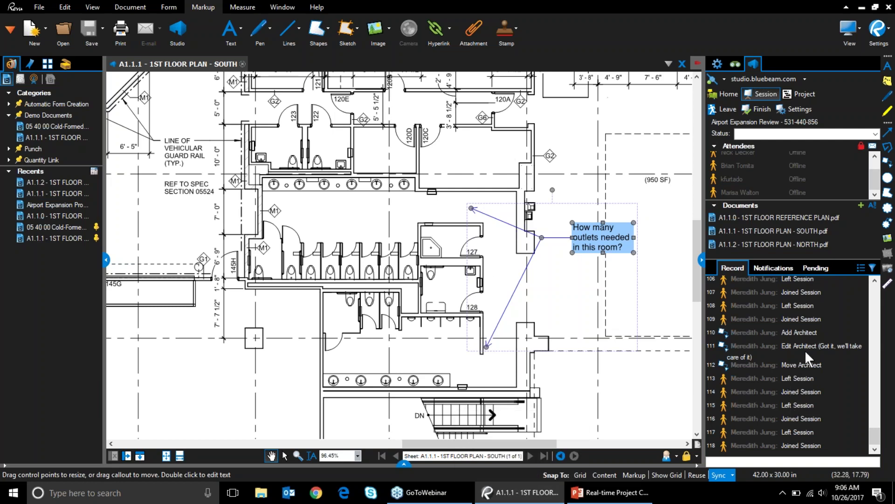
Browse back through the session record and follow Delete Engineer entry 86 to its location on the north plan
scroll(817, 357, up, 4)
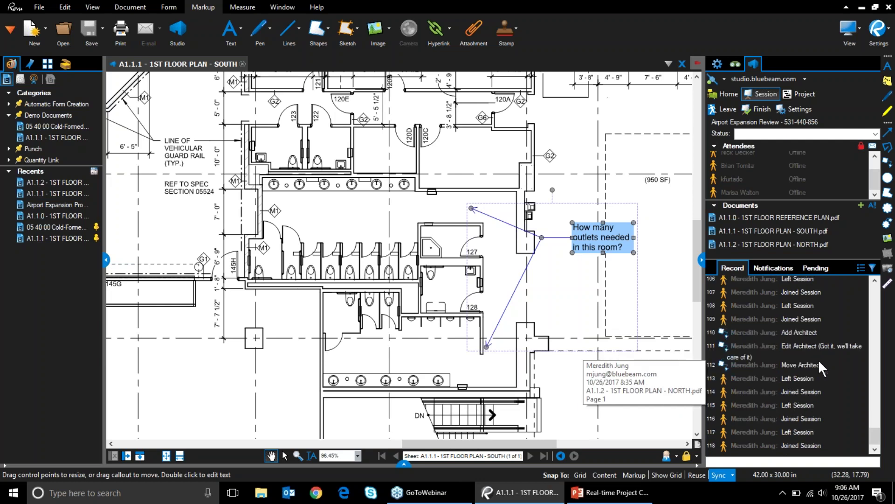
scroll(818, 359, up, 4)
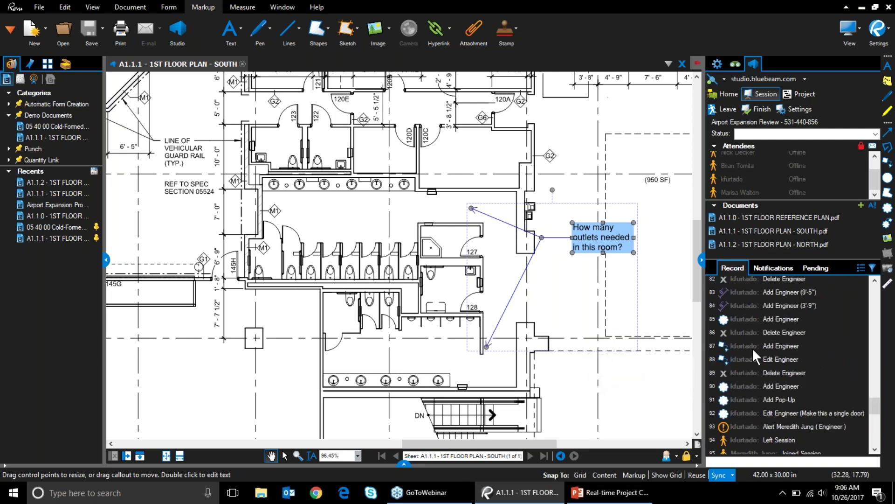
click(726, 331)
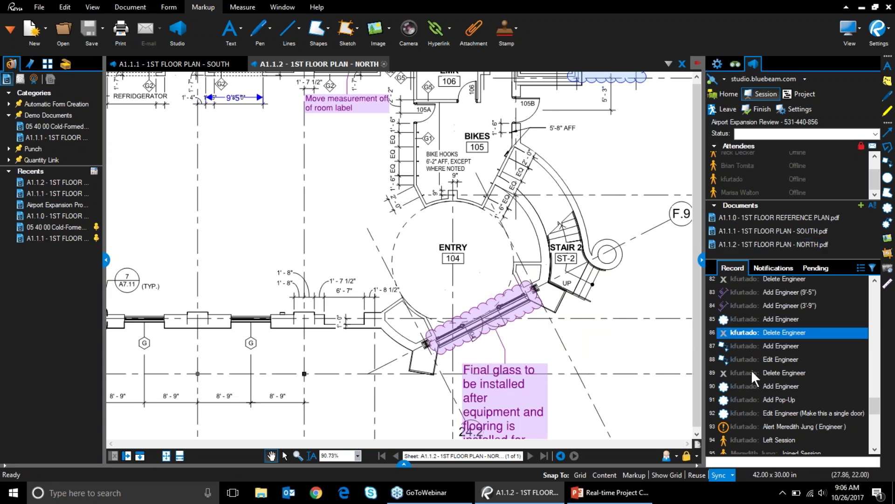
mouse_move(742, 369)
Show the markup list for the north plan and select the Contractor markup about installing final glass
click(404, 464)
drag(397, 315, 371, 363)
click(371, 456)
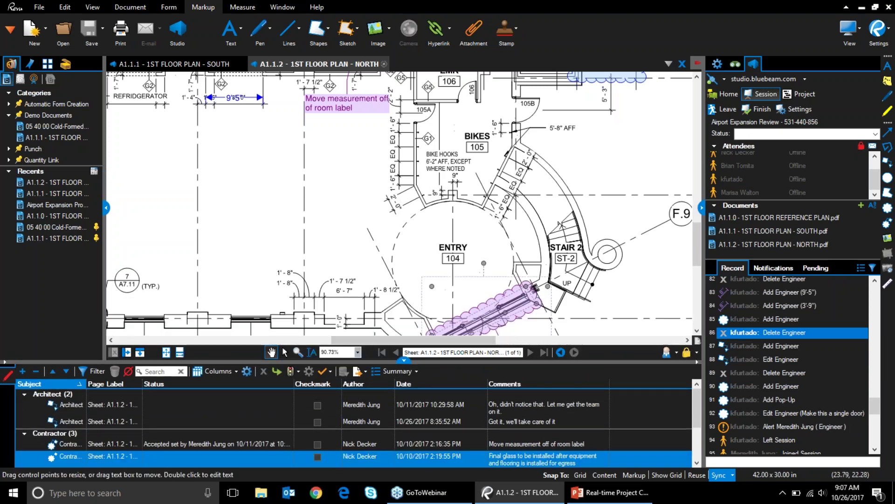
Set the final-glass Contractor markup's status to Accepted, Rejected, Cancelled and Completed in turn, and enlarge the list to show the whole status history
click(211, 458)
click(181, 417)
click(178, 452)
click(183, 435)
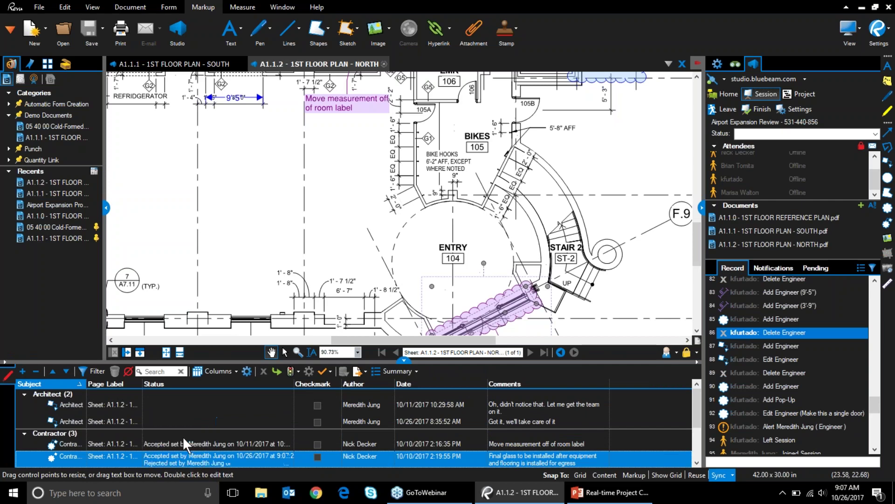
click(178, 460)
click(178, 449)
click(180, 458)
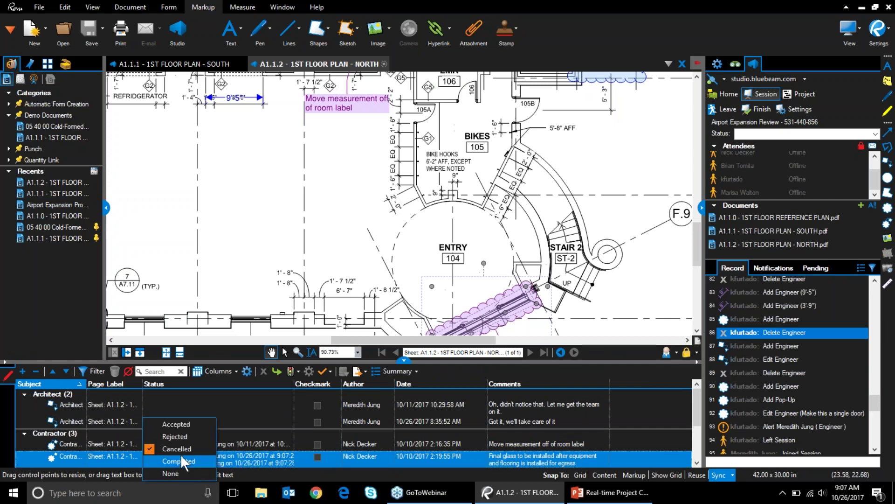
click(181, 450)
drag(404, 362, 335, 354)
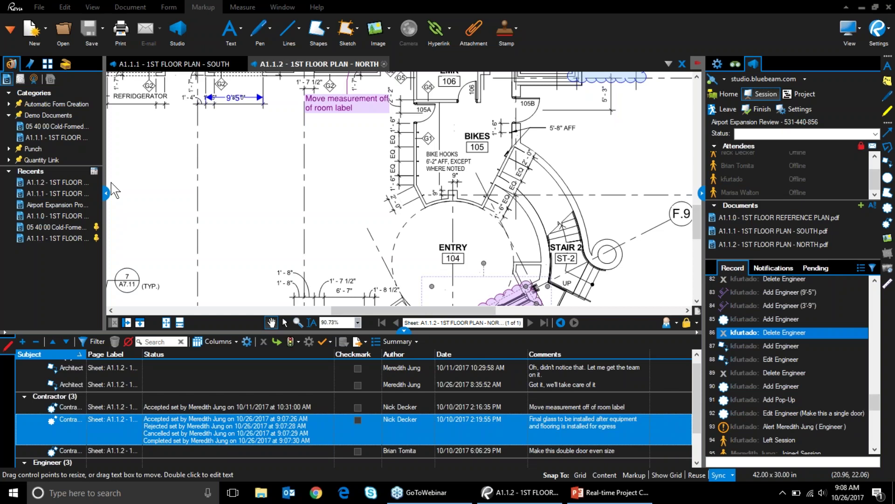
Switch to PowerPoint, present the Conclusion slide full screen, and end the slide show
click(611, 492)
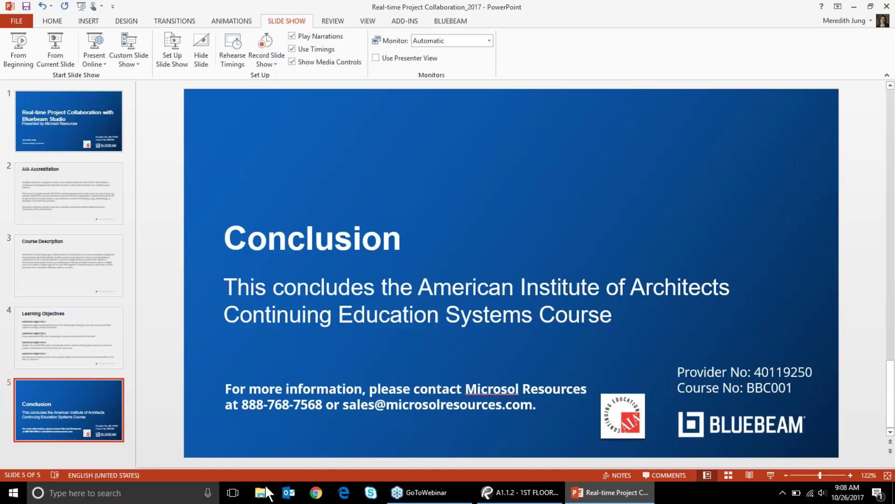
click(55, 55)
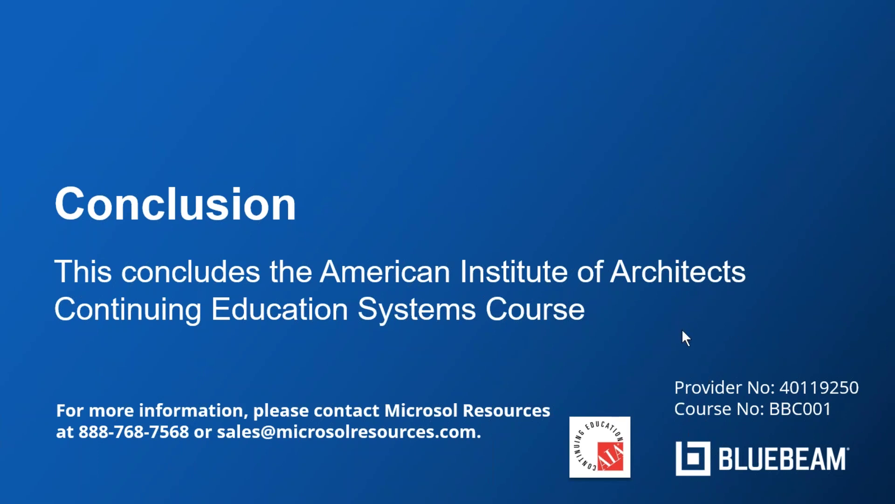
key(Escape)
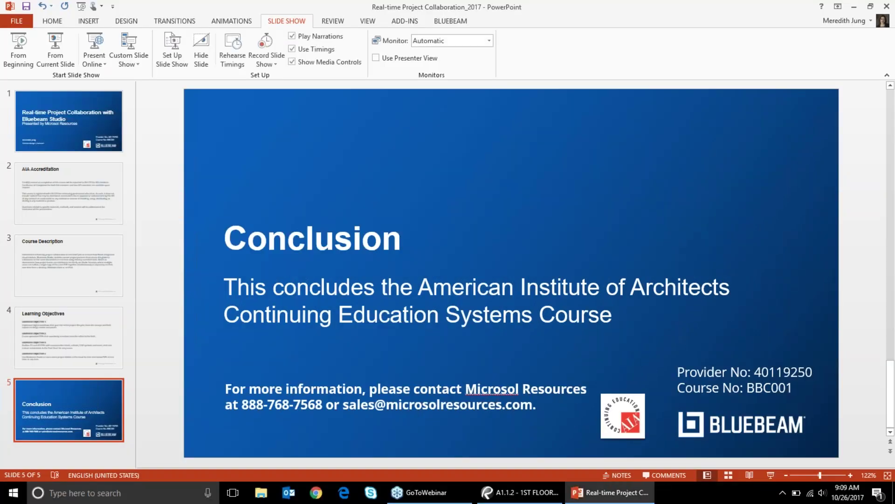
Back in Bluebeam Revu, set the room-label measurement Contractor markup's status to Completed and widen the Page Label column
click(510, 492)
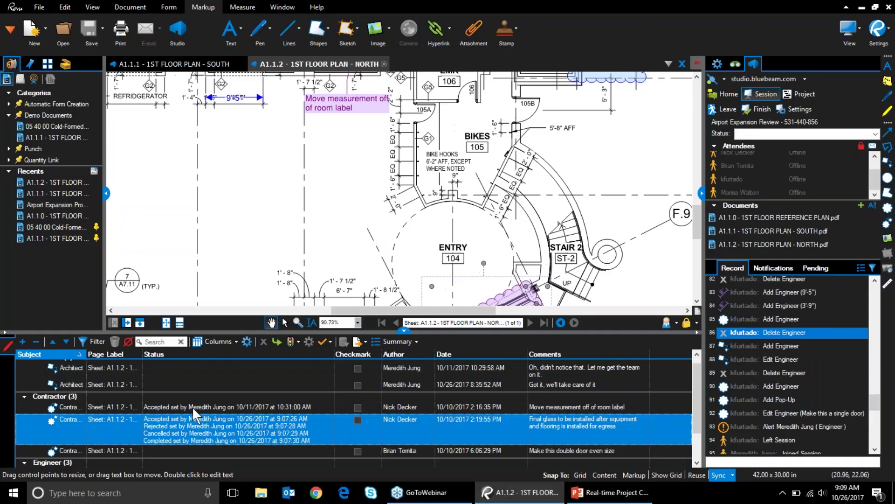
click(167, 405)
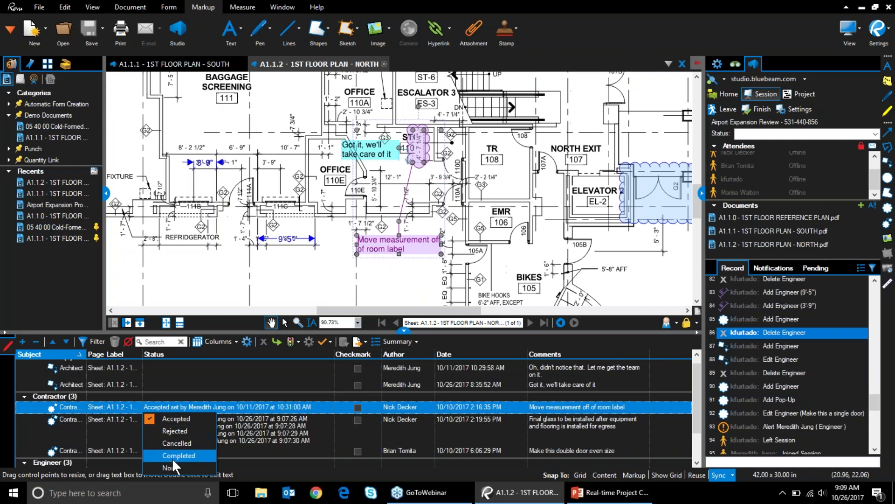
click(172, 458)
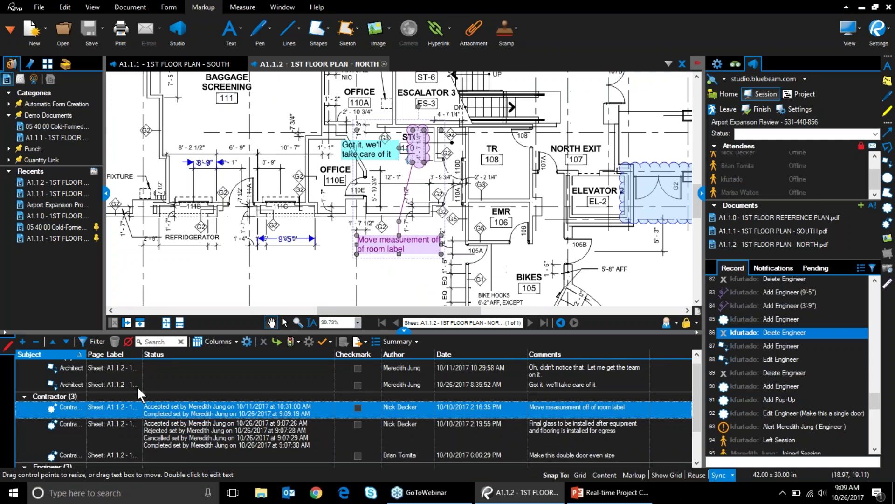
drag(143, 355, 238, 362)
Locate the two completed Contractor markups on the north plan and enable column filtering in the markup list
click(273, 433)
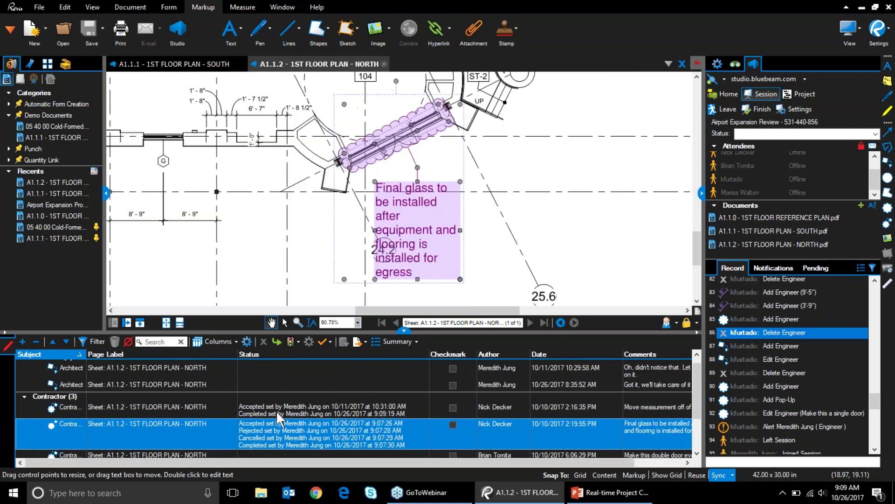
click(166, 322)
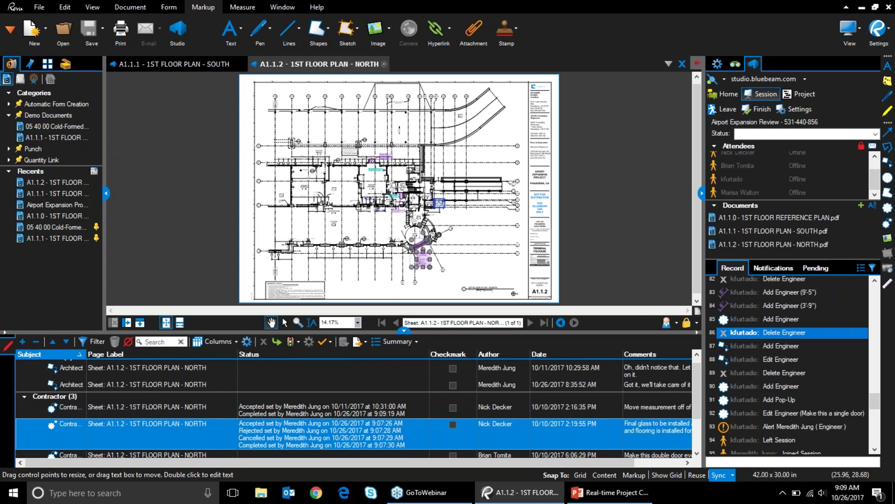
scroll(429, 266, up, 2)
key(Escape)
scroll(371, 185, up, 1)
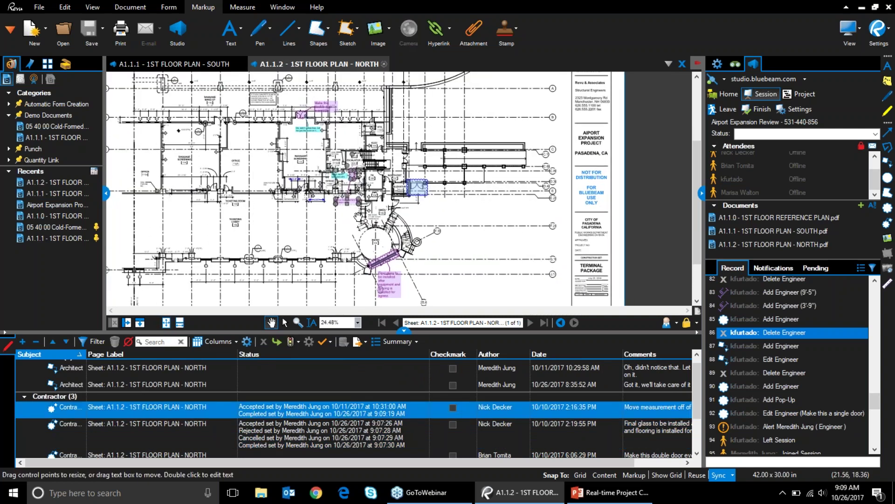
click(382, 286)
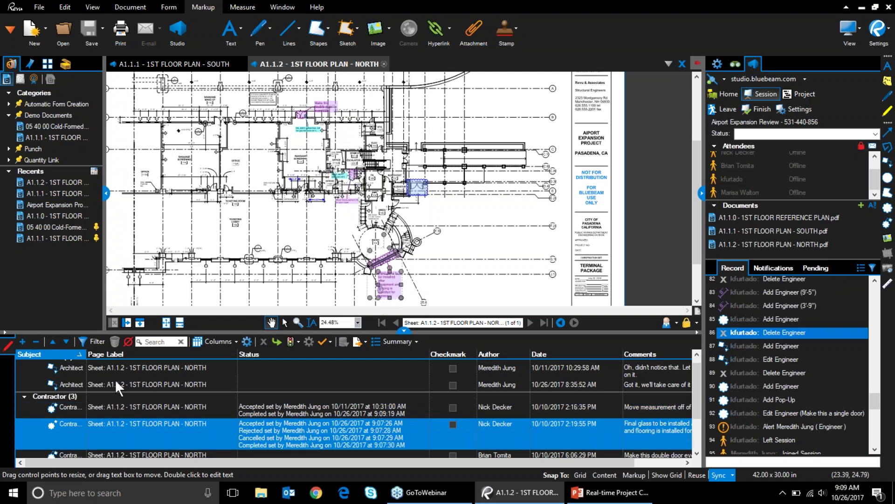
click(97, 342)
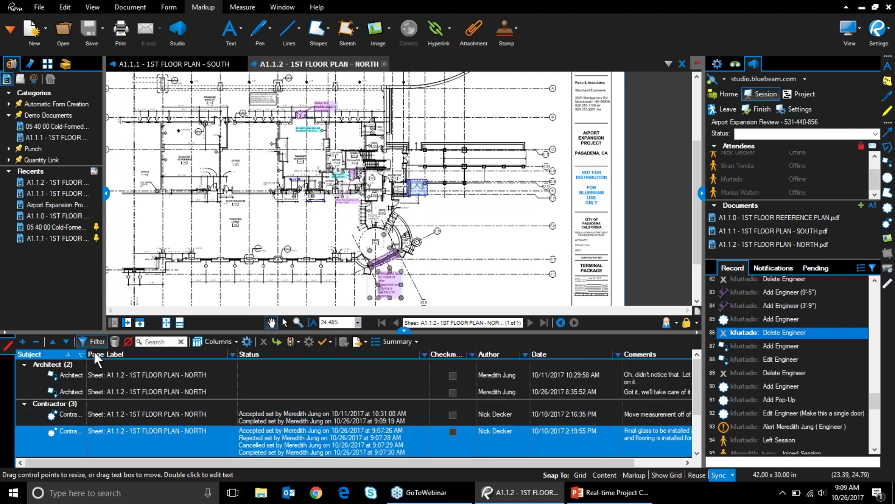
click(231, 354)
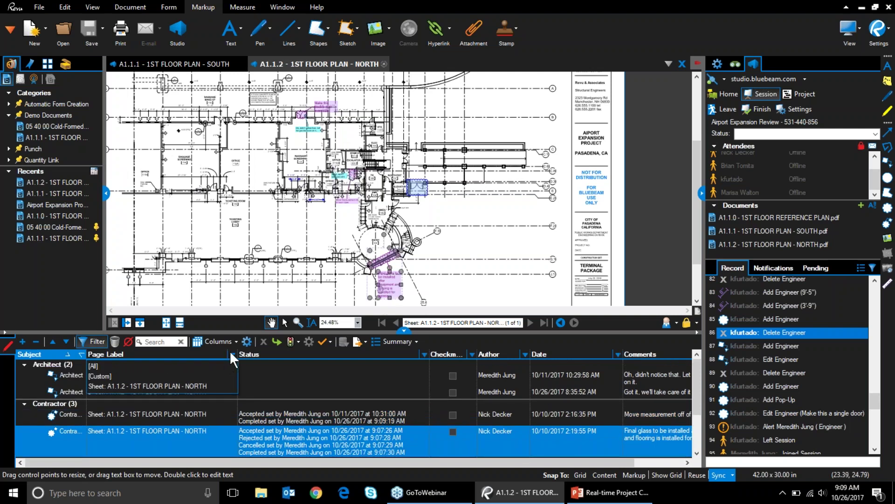
click(127, 377)
drag(376, 136, 275, 133)
click(285, 167)
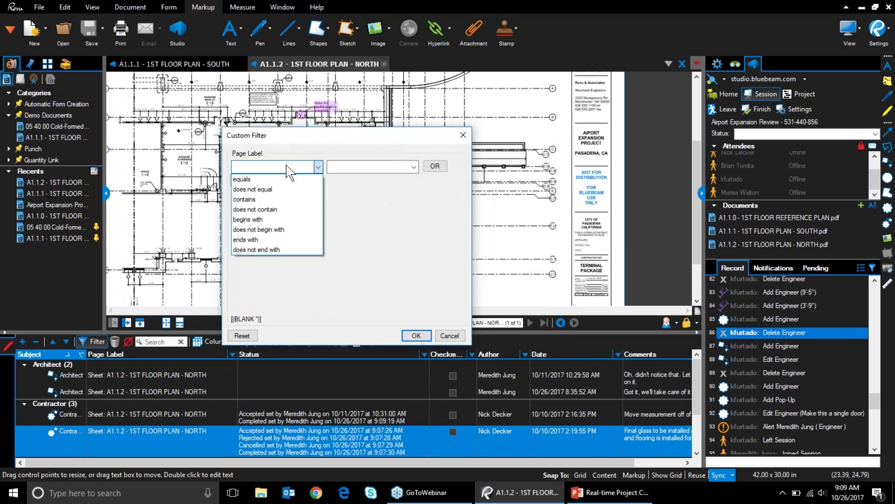
click(289, 189)
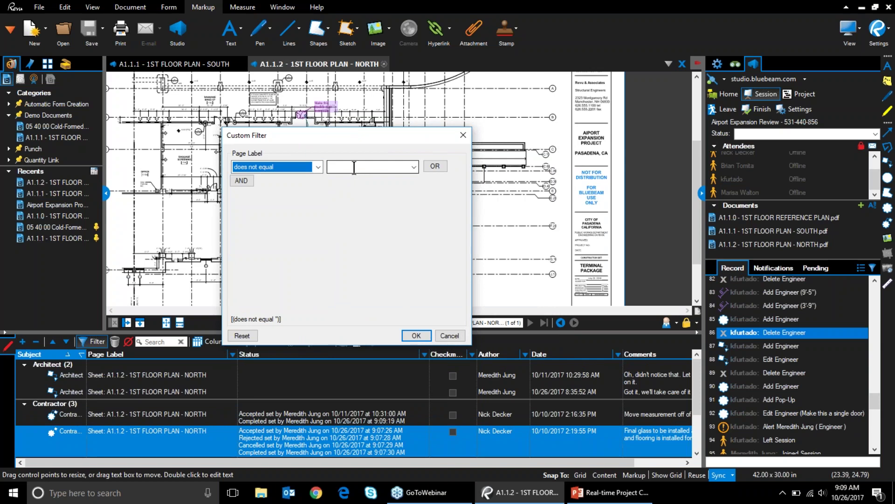
click(449, 335)
Apply a custom Status filter to the markup list with the condition "does not equal" Completed
click(423, 353)
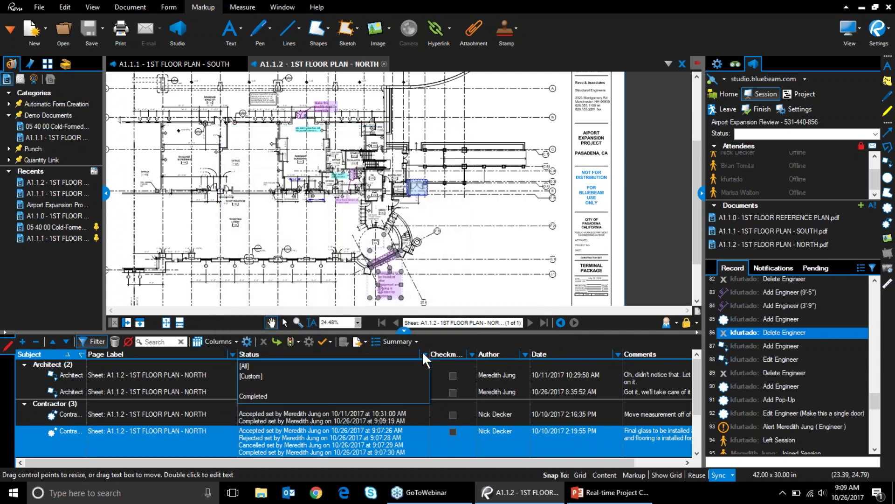
click(256, 374)
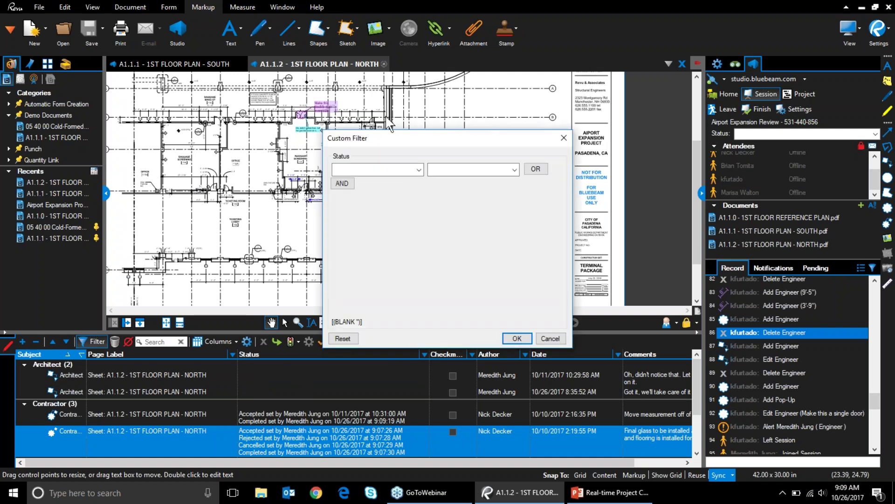
drag(393, 138, 283, 145)
click(308, 166)
click(303, 192)
click(353, 166)
click(353, 187)
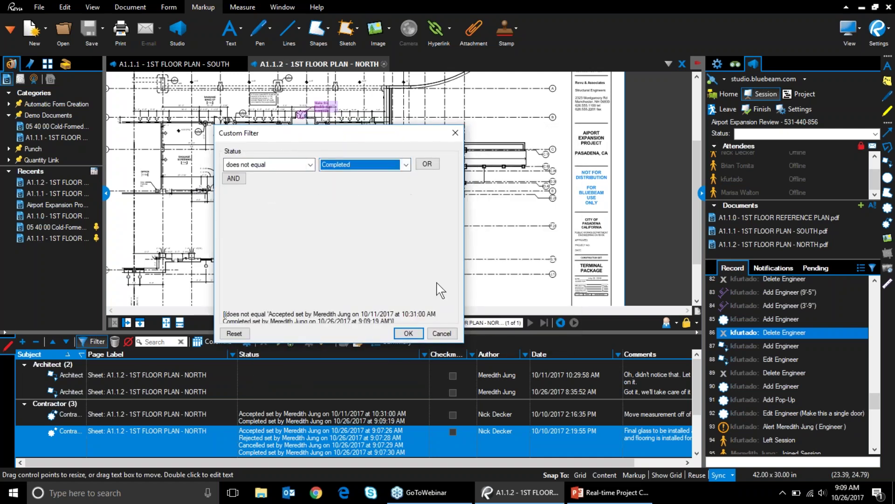
click(405, 329)
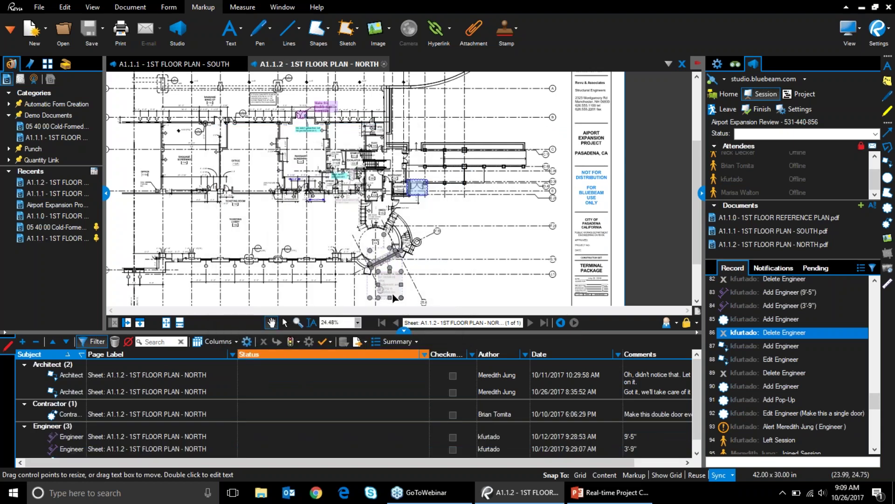
Examine how the filtered-out Contractor markups are displayed on the north plan near the entry and Office 110E
scroll(390, 294, up, 1)
scroll(391, 294, up, 6)
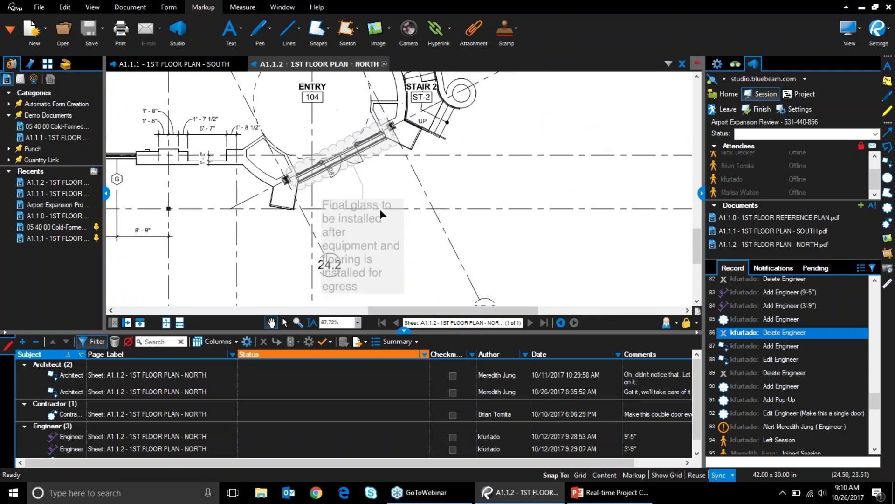
scroll(361, 249, down, 7)
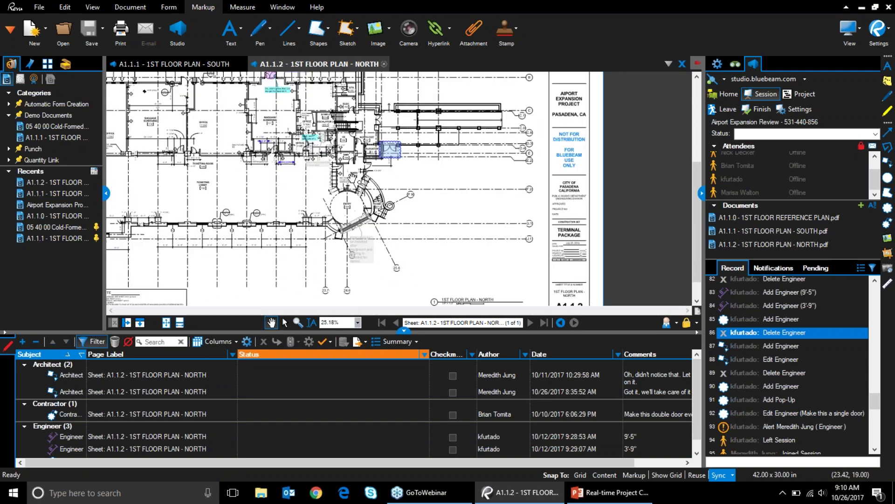
drag(369, 190, 400, 249)
scroll(323, 181, up, 5)
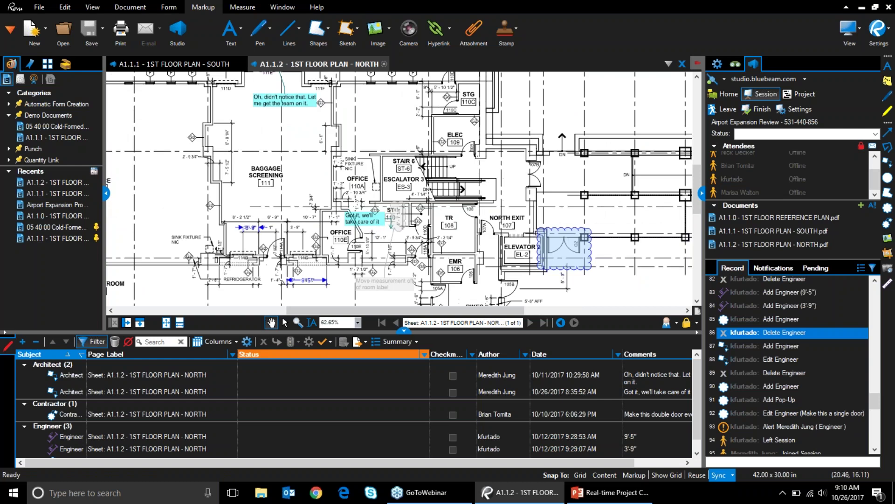
drag(348, 127, 198, 87)
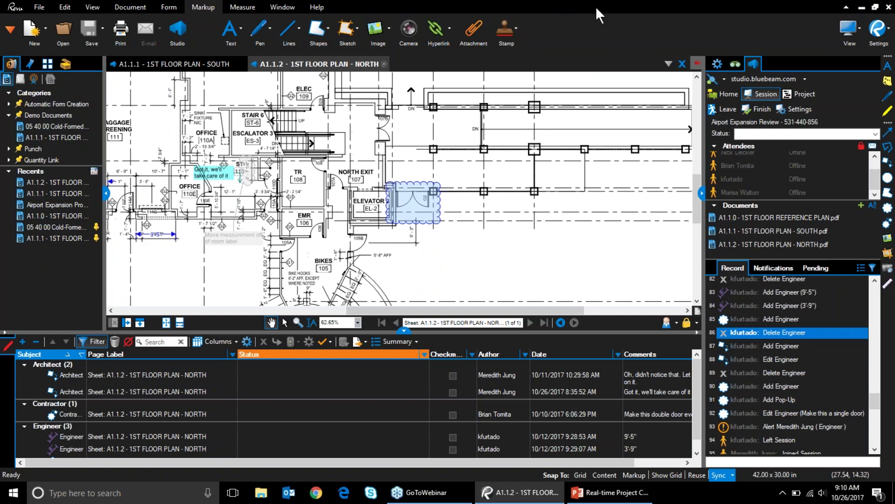
Leave the session for the Airport Expansion Project, and check out and open the A1.1.1 1st Floor Plan South sheet
click(724, 109)
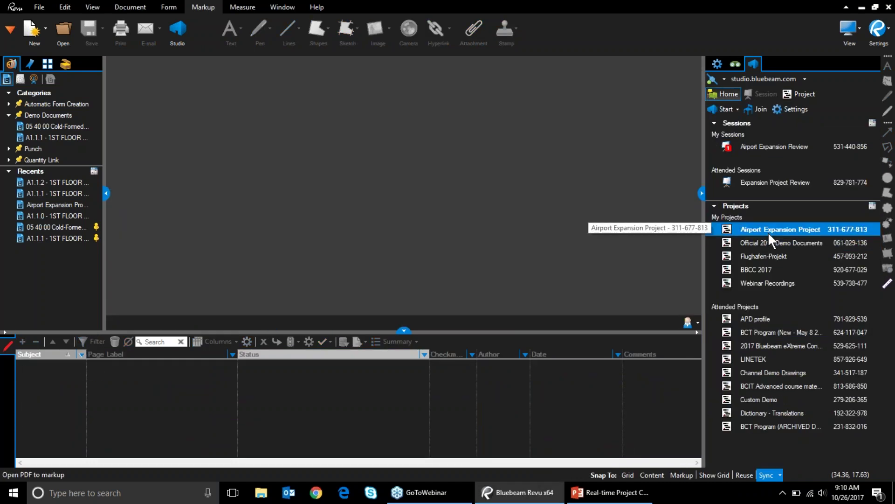
double_click(768, 231)
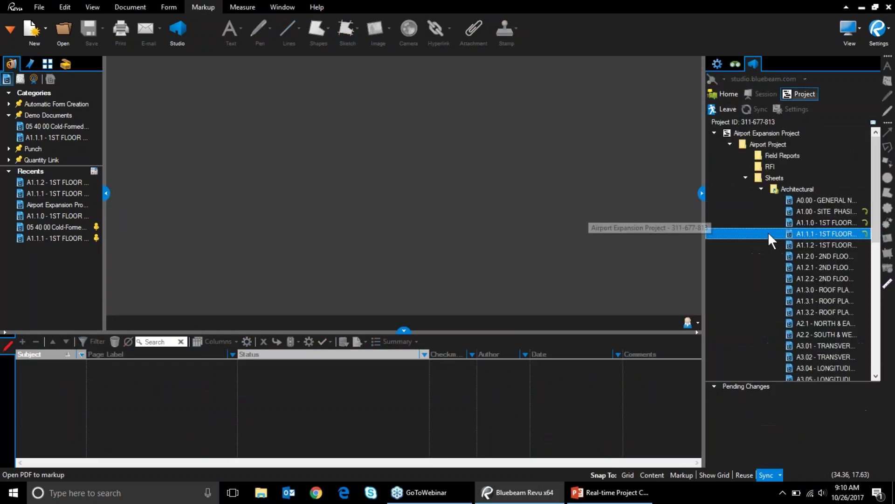
right_click(816, 232)
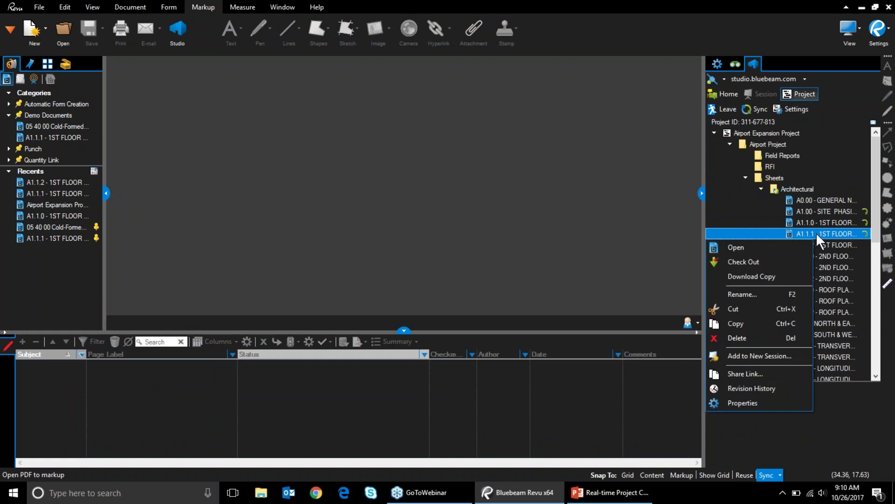
click(753, 263)
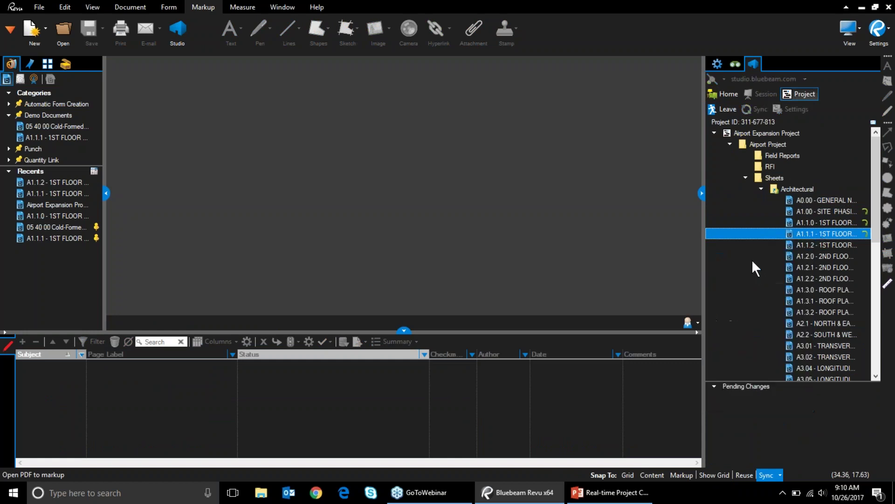
double_click(799, 232)
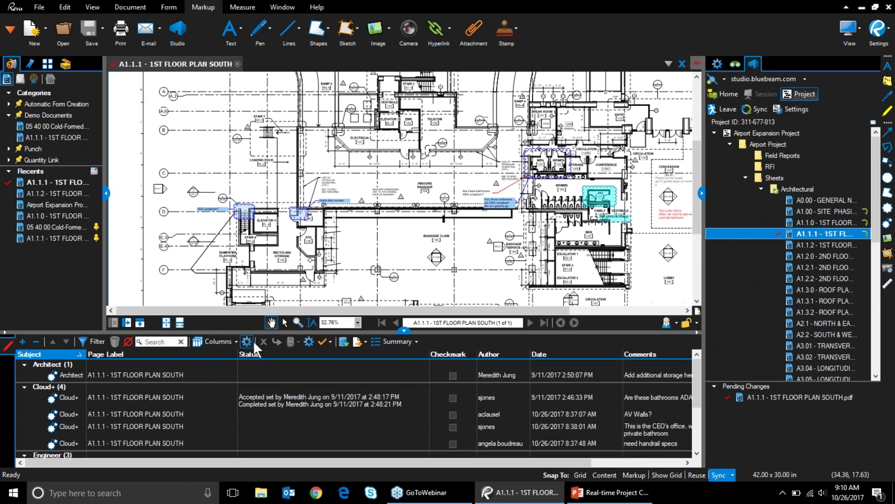
In the Review status model, enable a color for the Completed state and set it to white
click(310, 344)
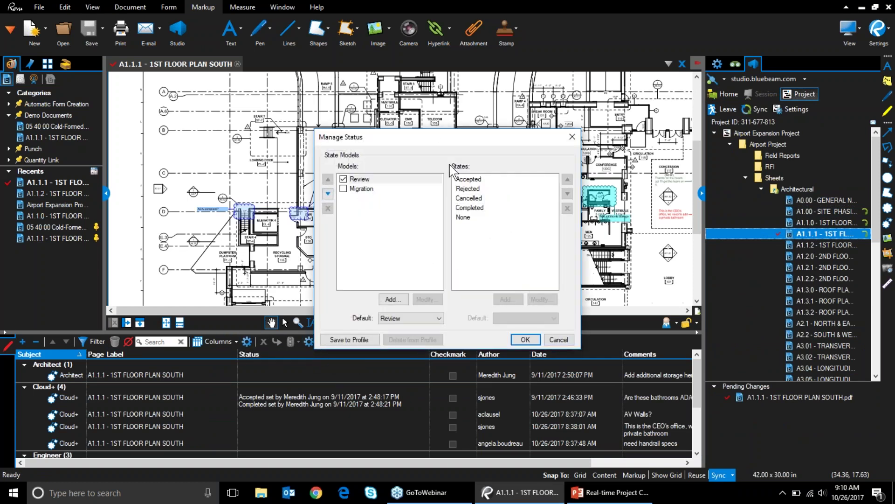
click(476, 208)
drag(510, 138, 379, 107)
click(411, 269)
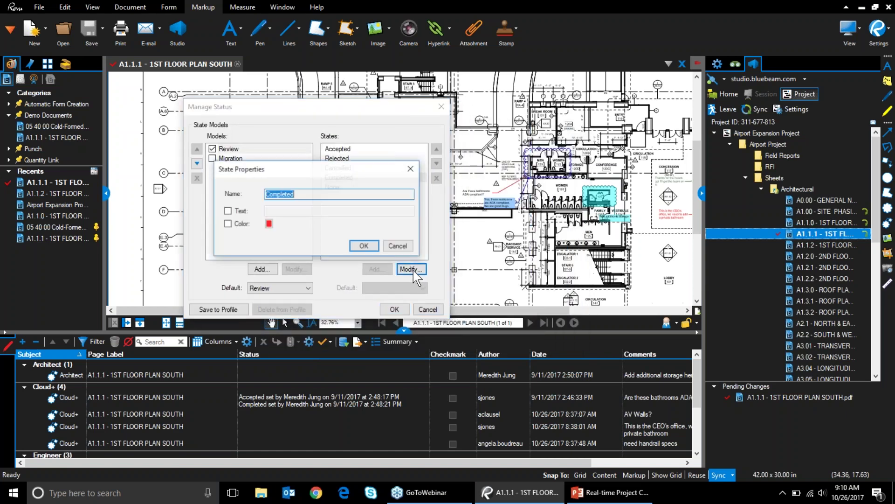
click(228, 223)
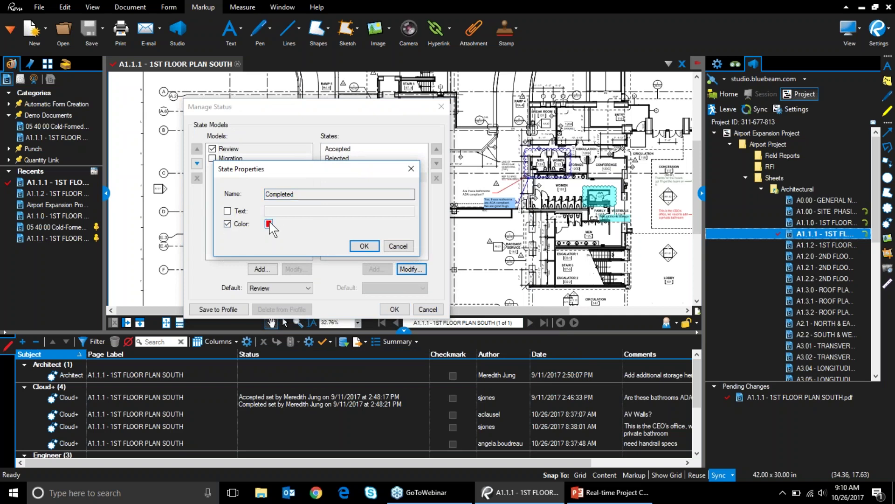
click(269, 223)
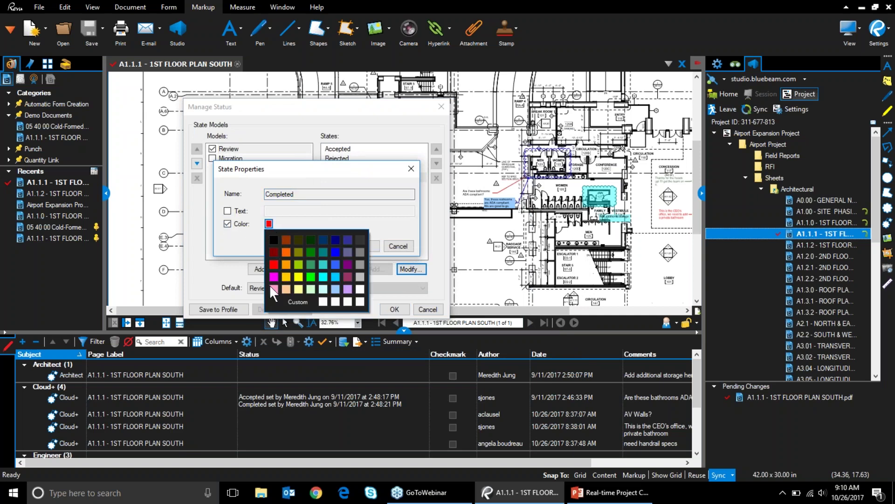
click(360, 289)
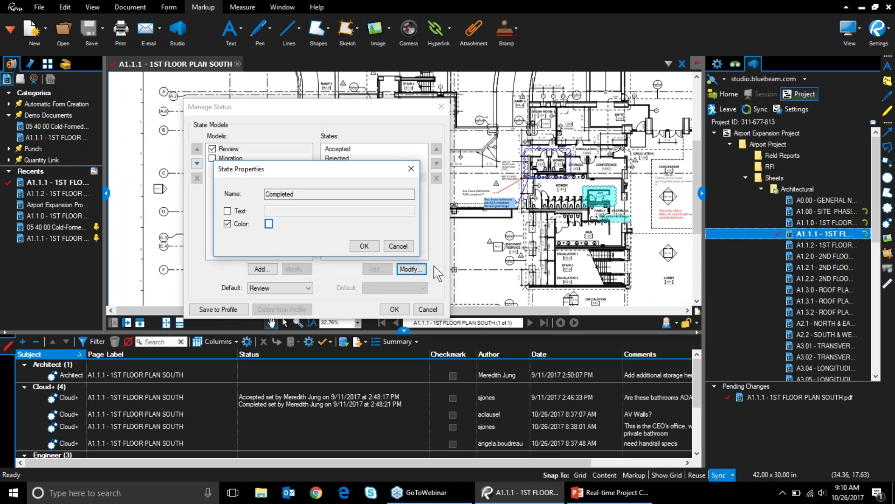
click(364, 246)
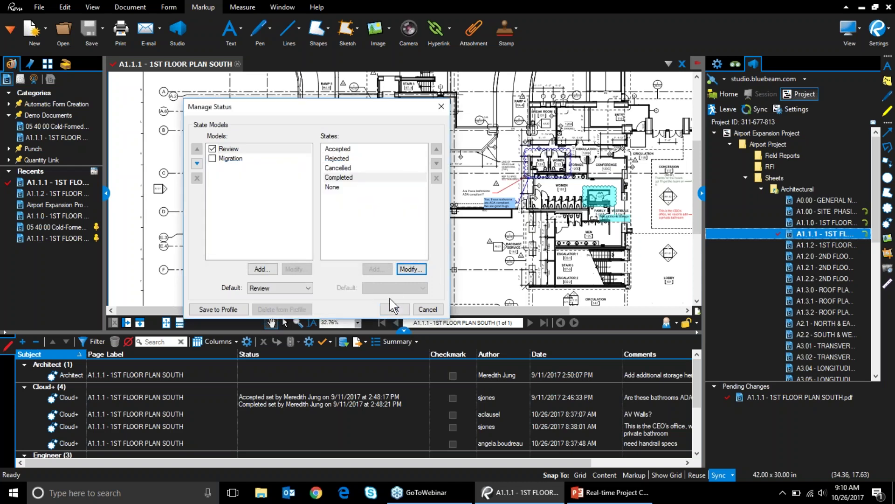
click(393, 310)
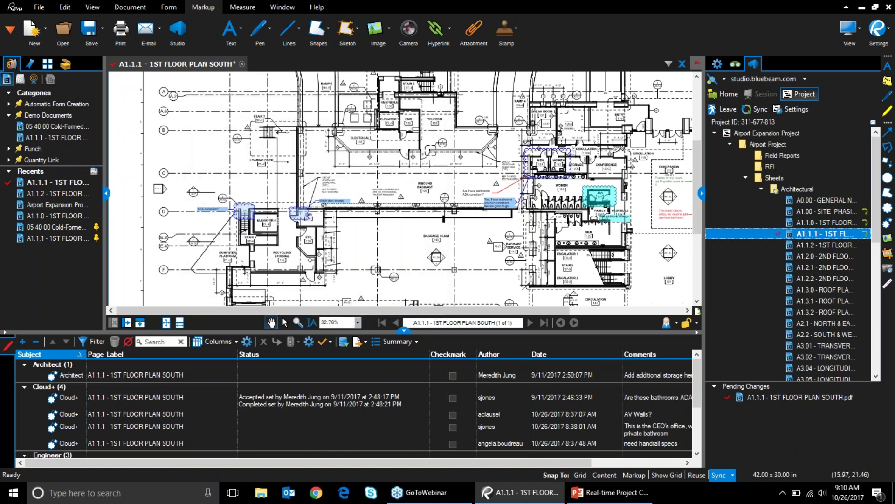
Set the "check door access" Engineer markup's status to Completed and look over the status models again
click(298, 213)
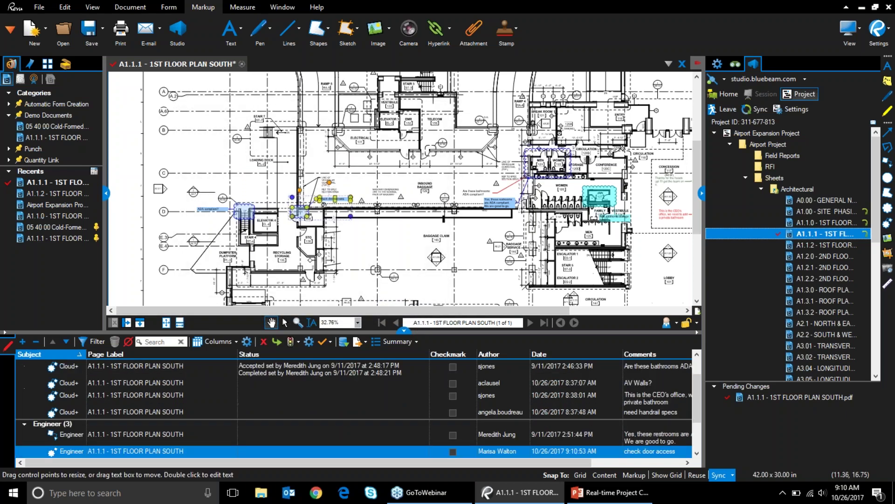
scroll(310, 242, up, 3)
scroll(387, 232, up, 3)
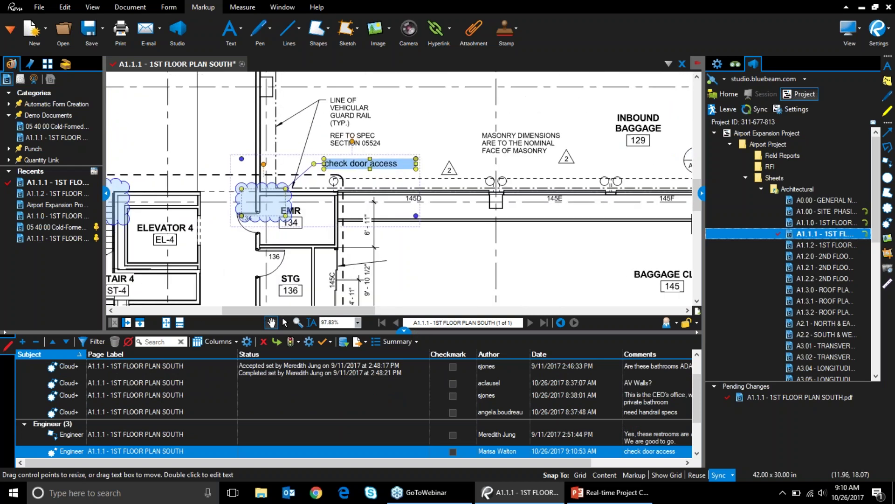
click(265, 451)
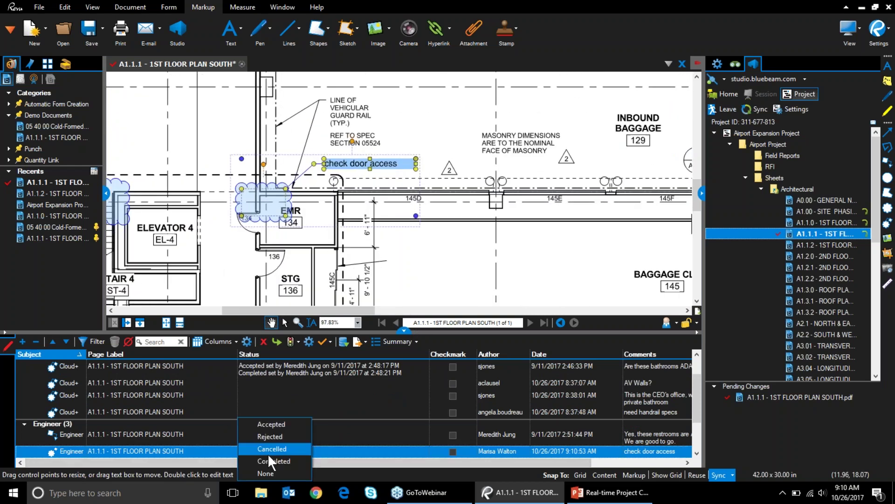
click(268, 457)
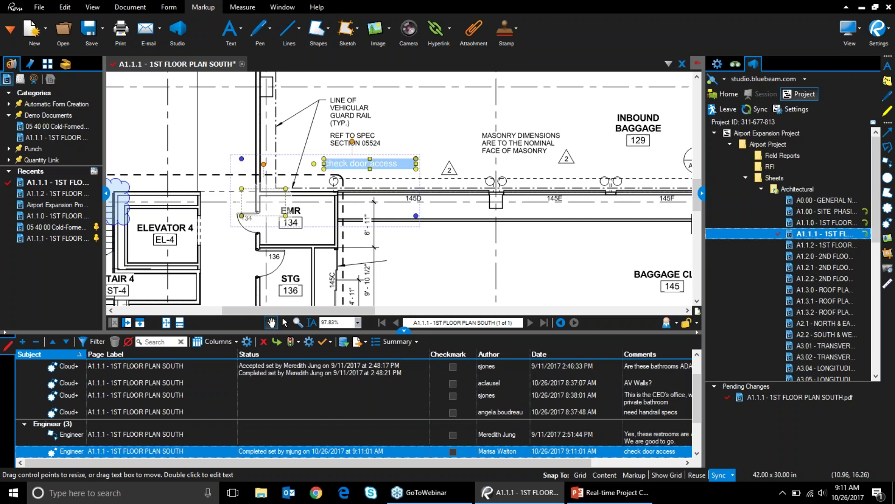
click(308, 340)
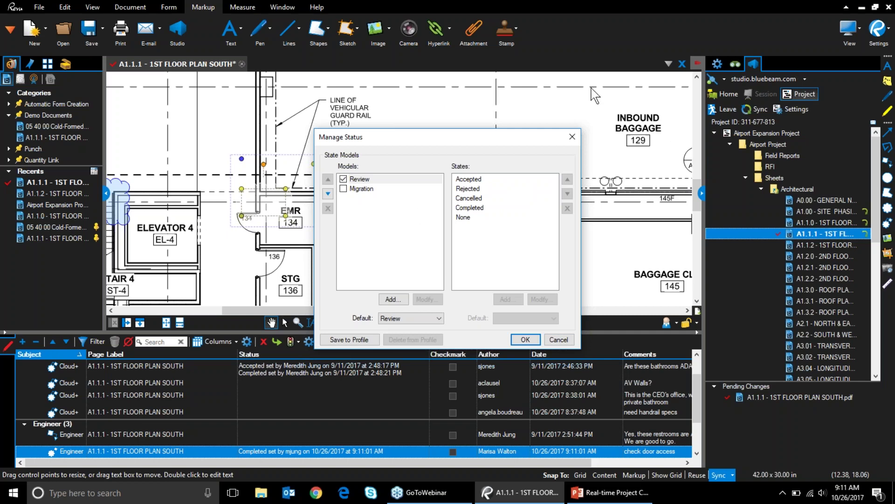
click(573, 137)
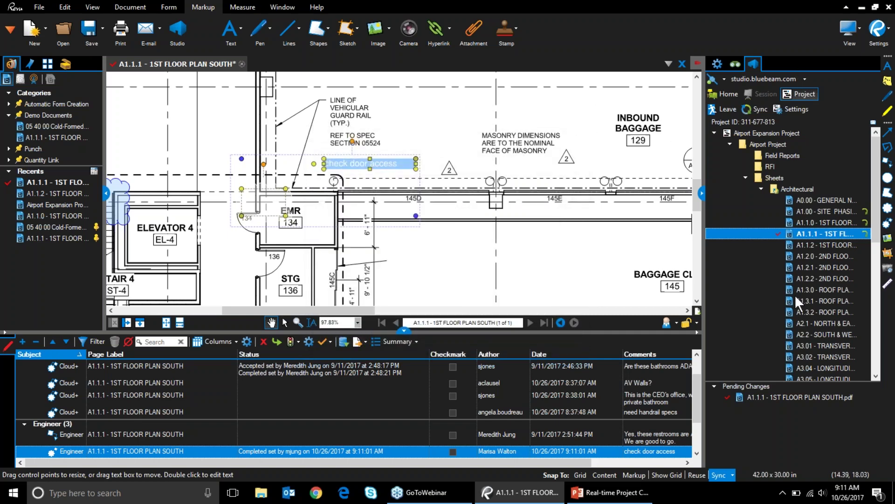